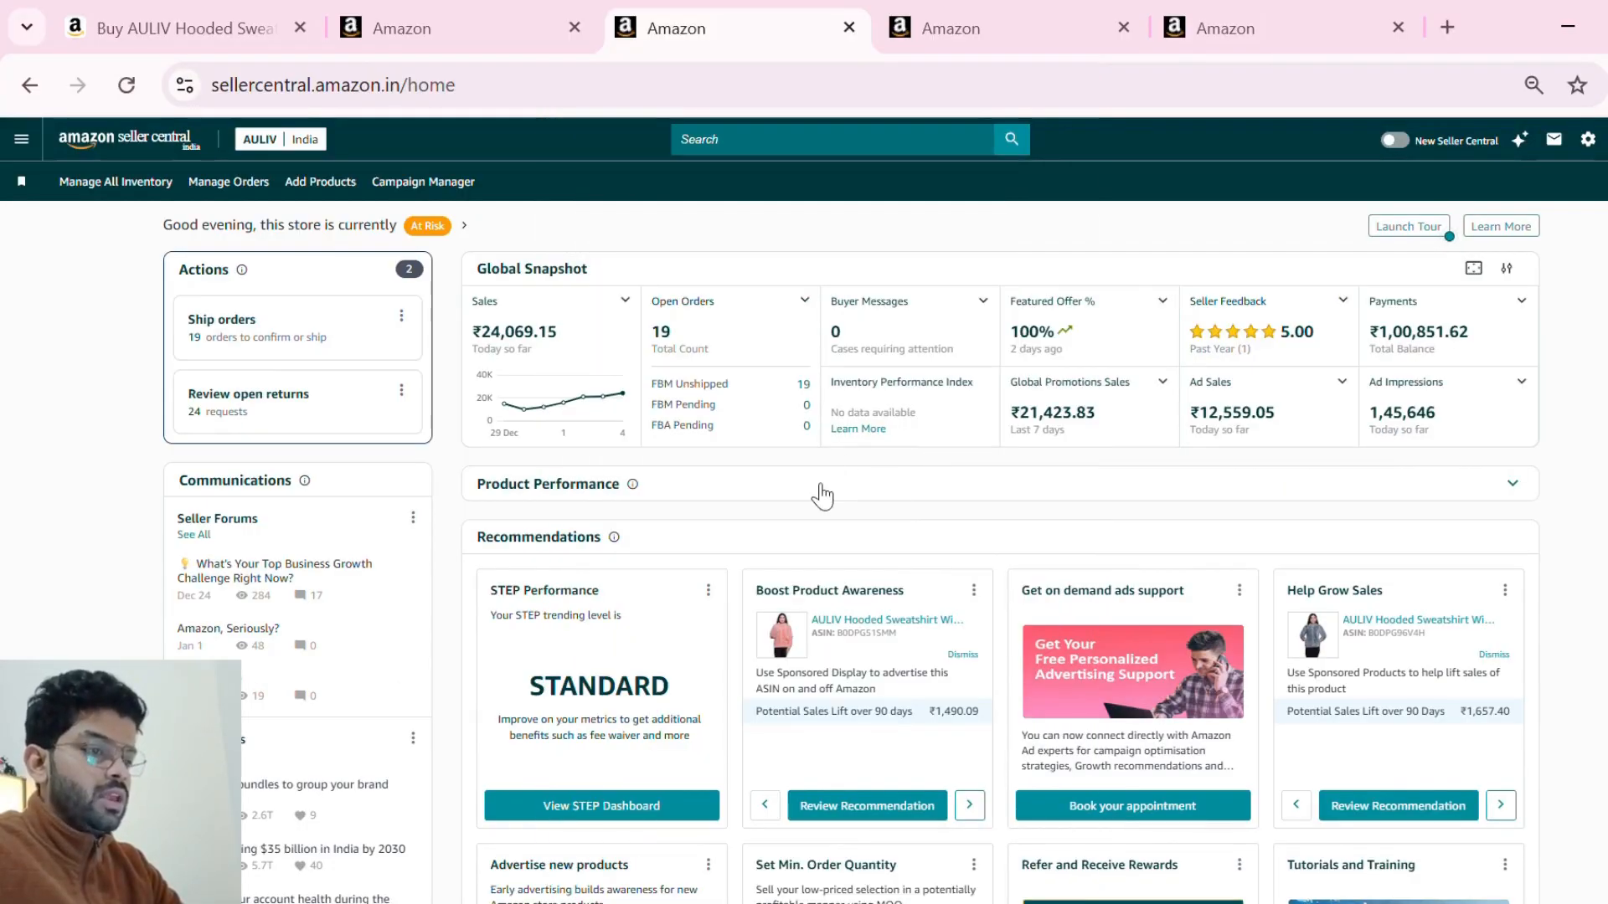
- Start a new product listing from the catalogue's Add Products page using the blank form option
mouse_move(579, 490)
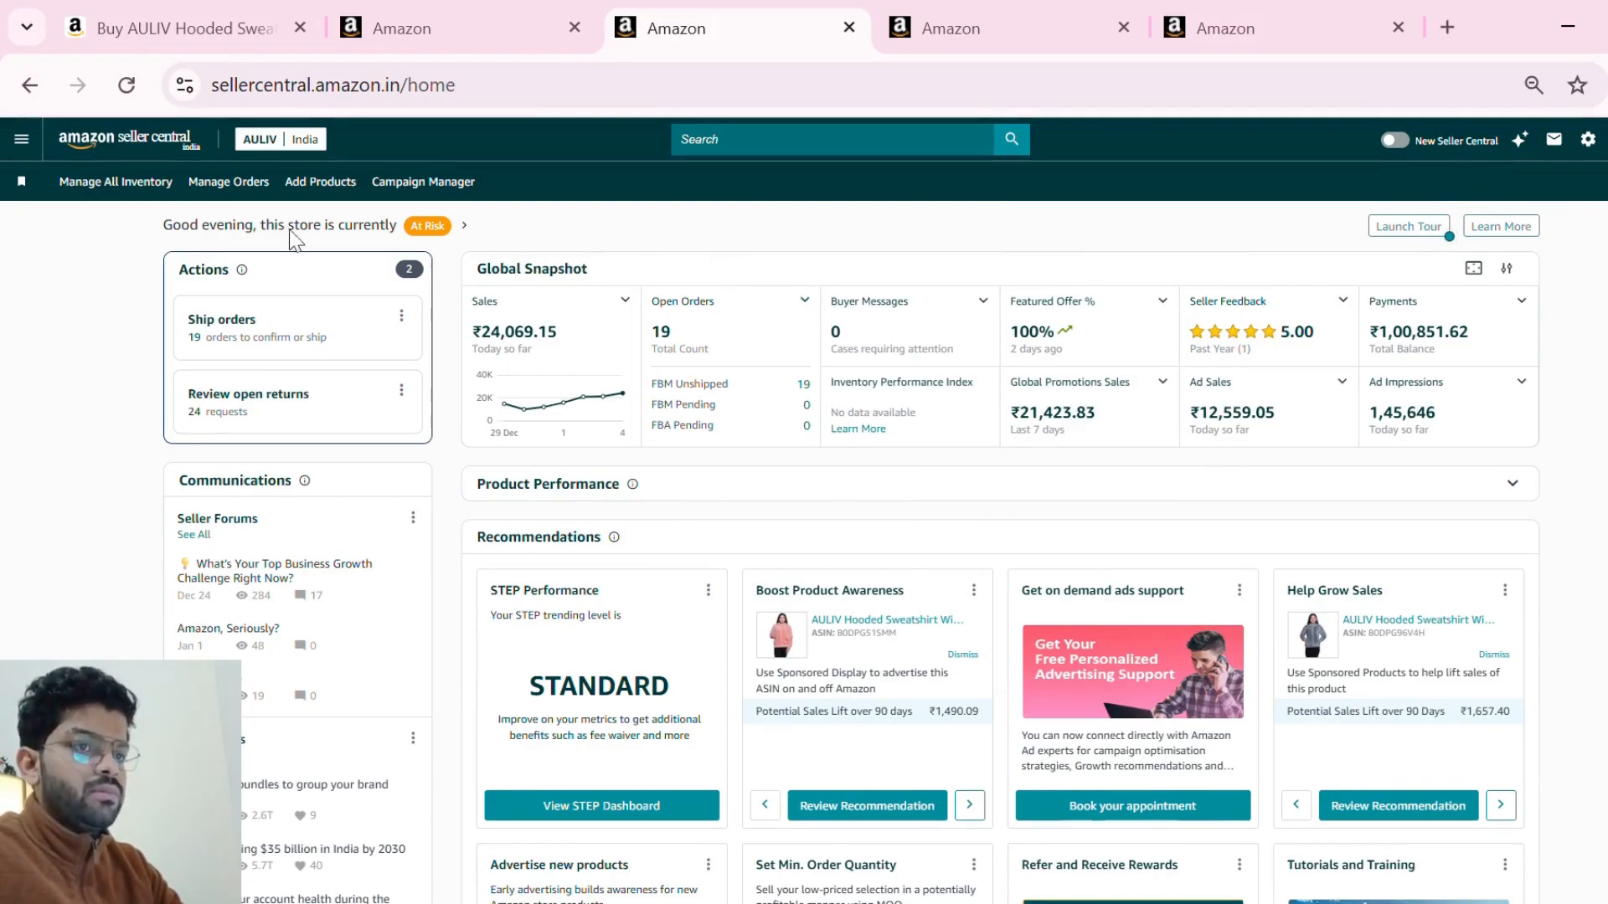
left_click(18, 140)
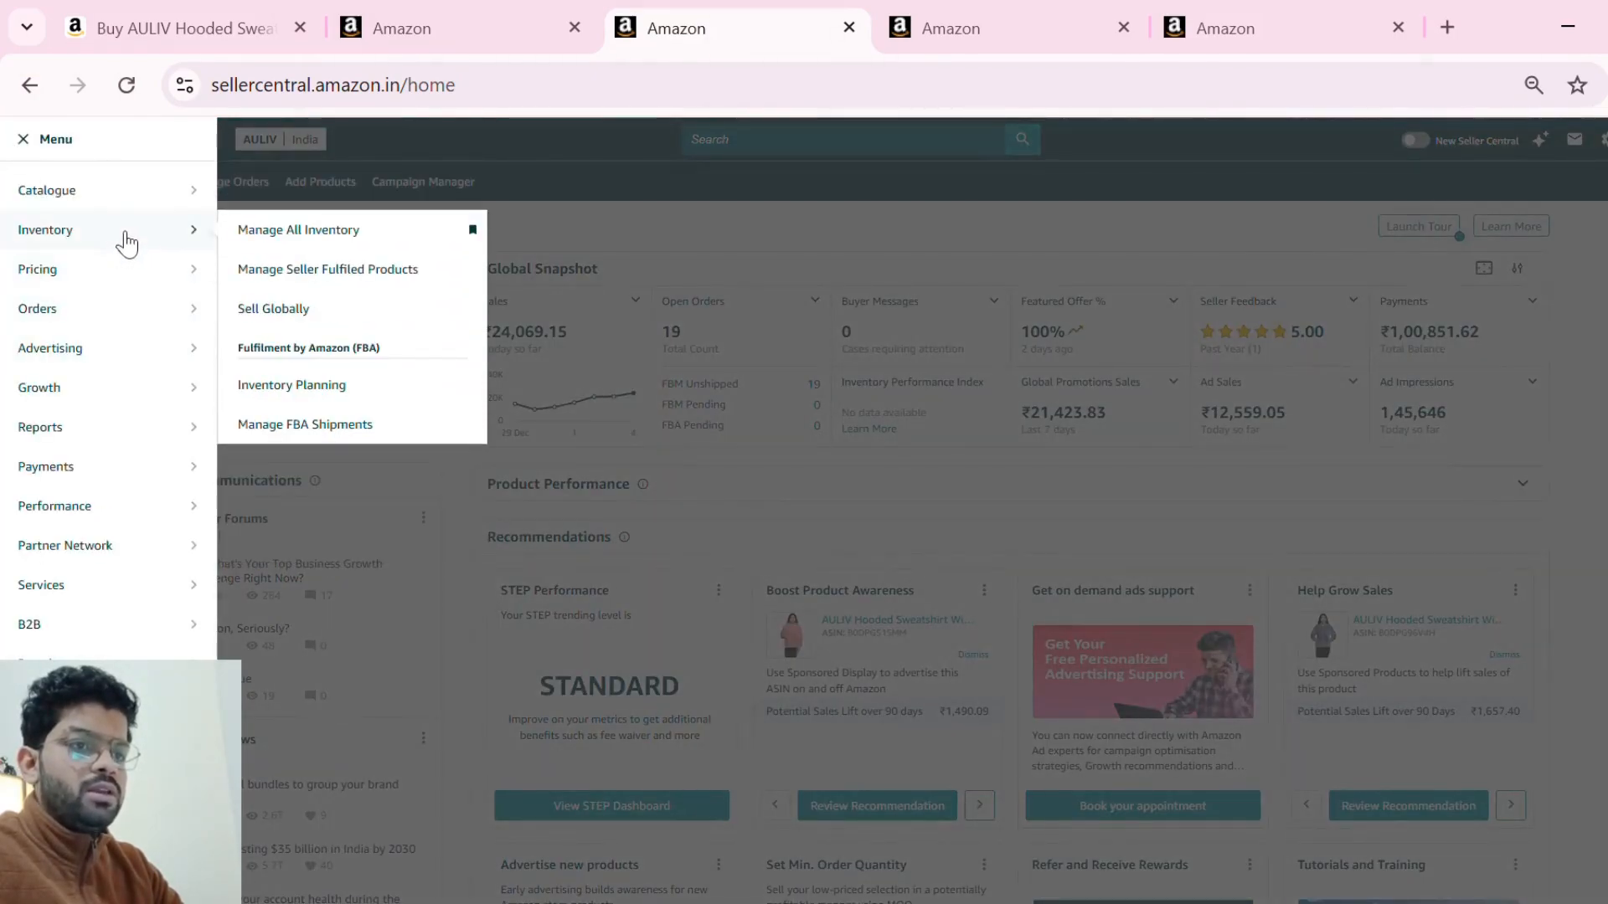
mouse_move(143, 201)
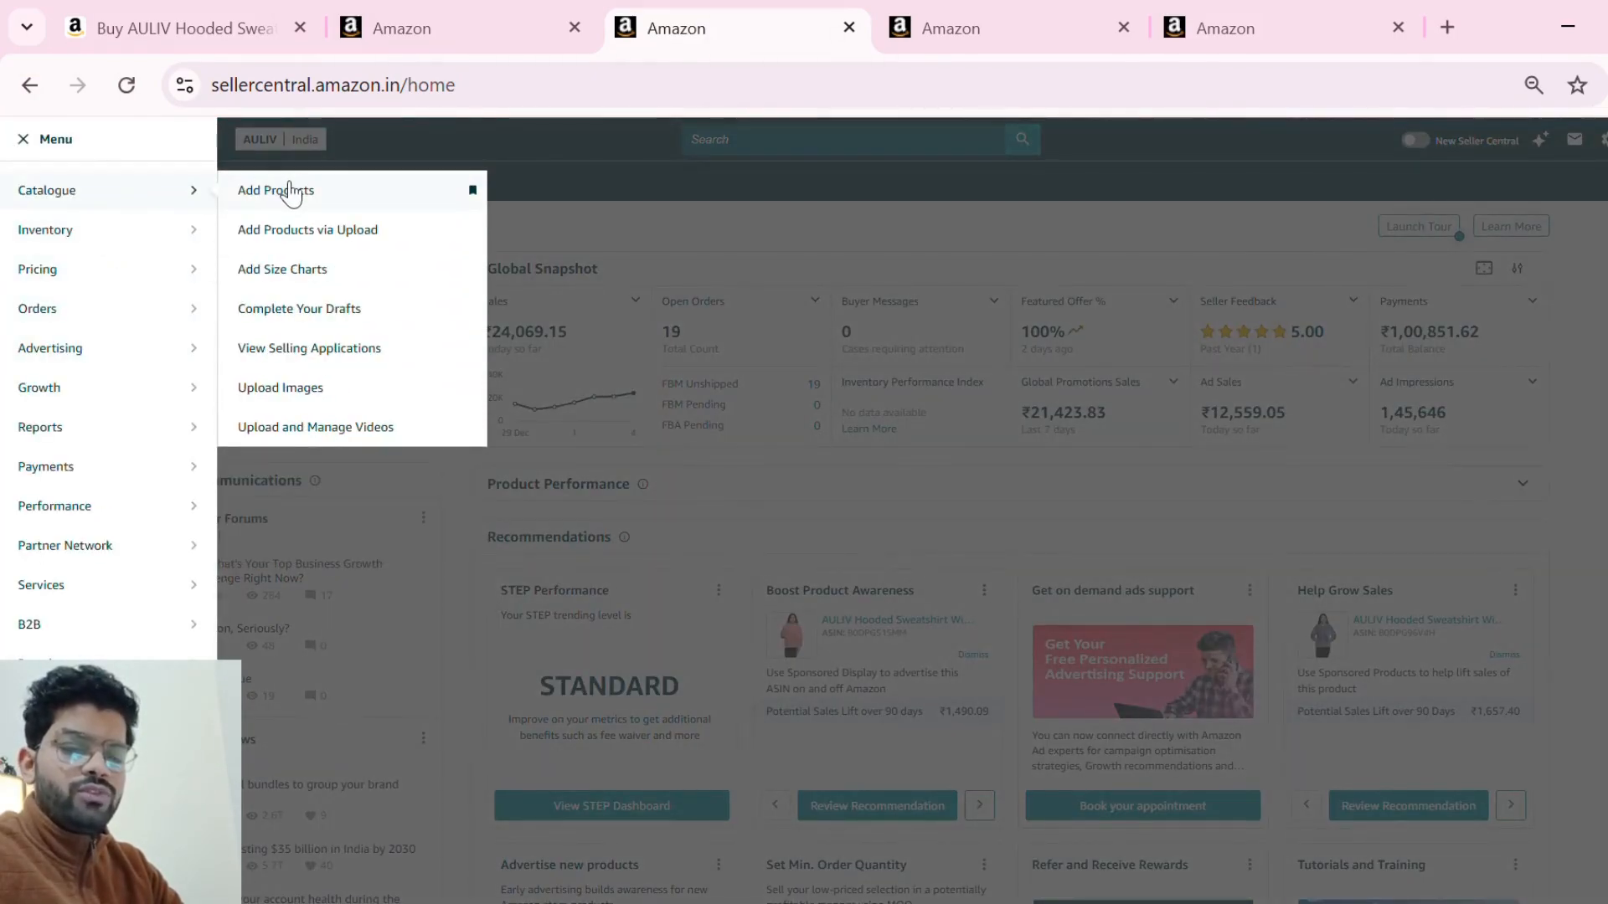
left_click(292, 193)
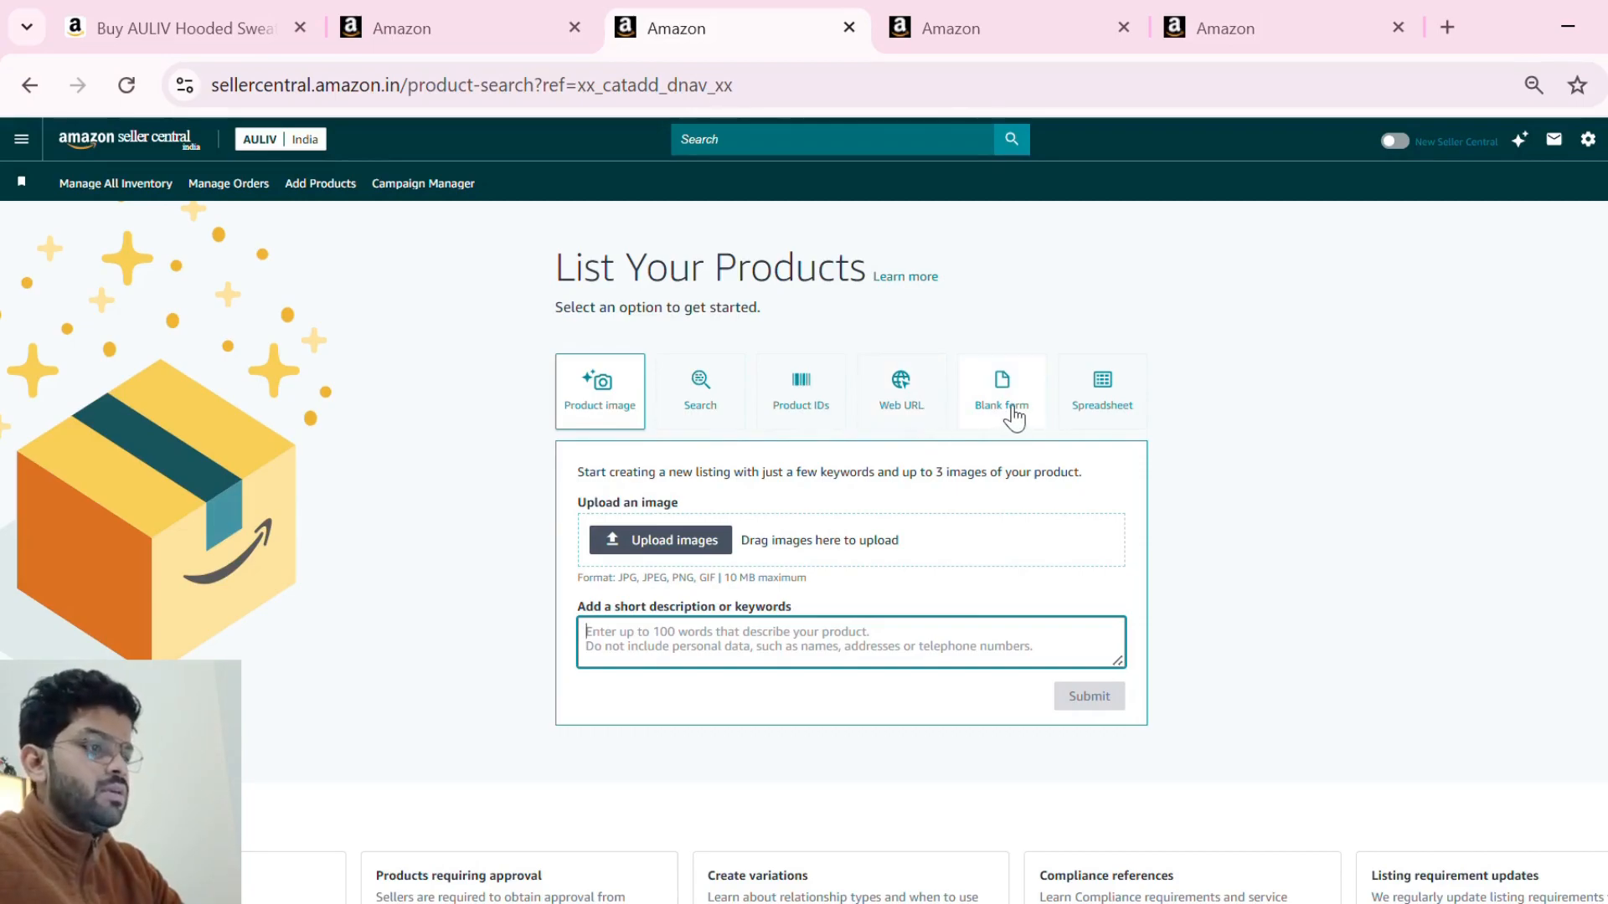
scroll(1021, 408, "up", 5)
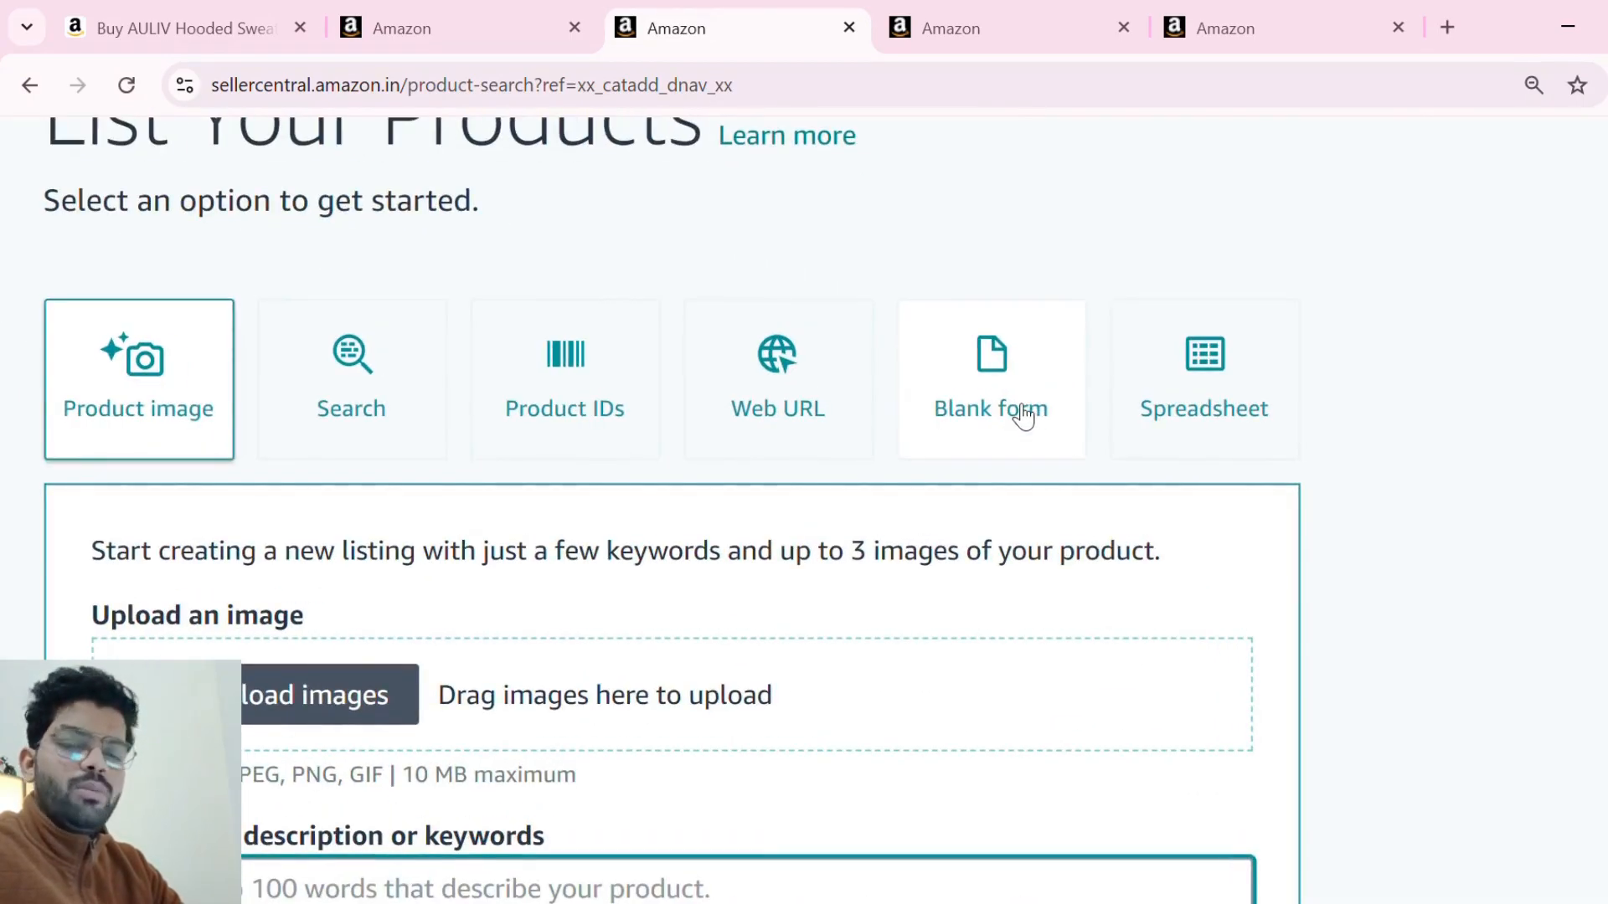
left_click(995, 410)
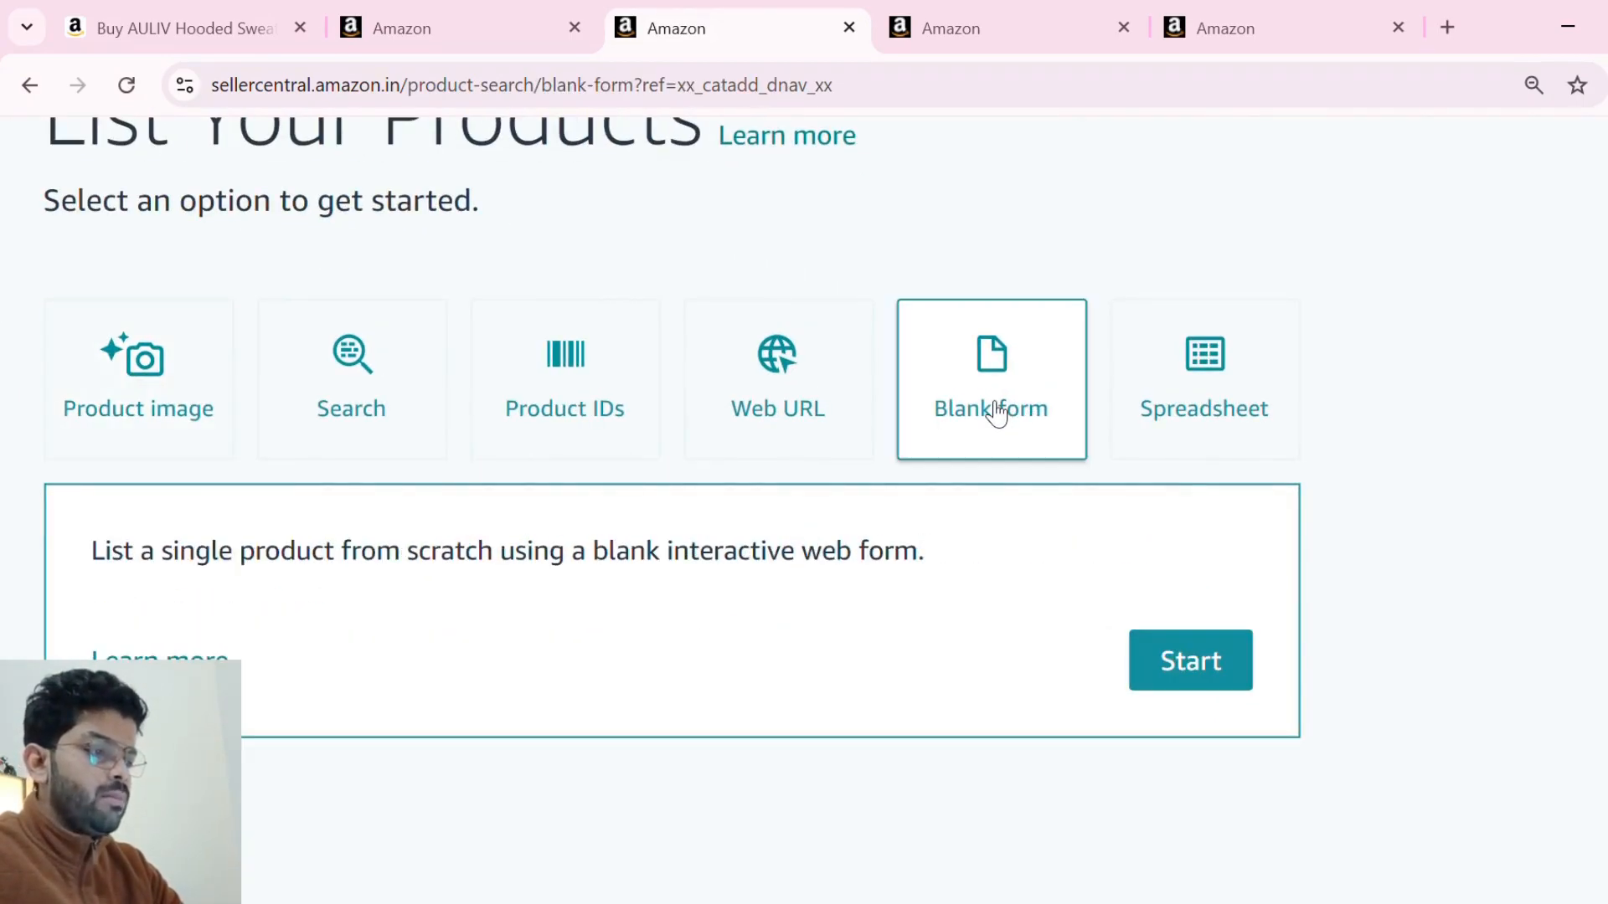
left_click(1196, 678)
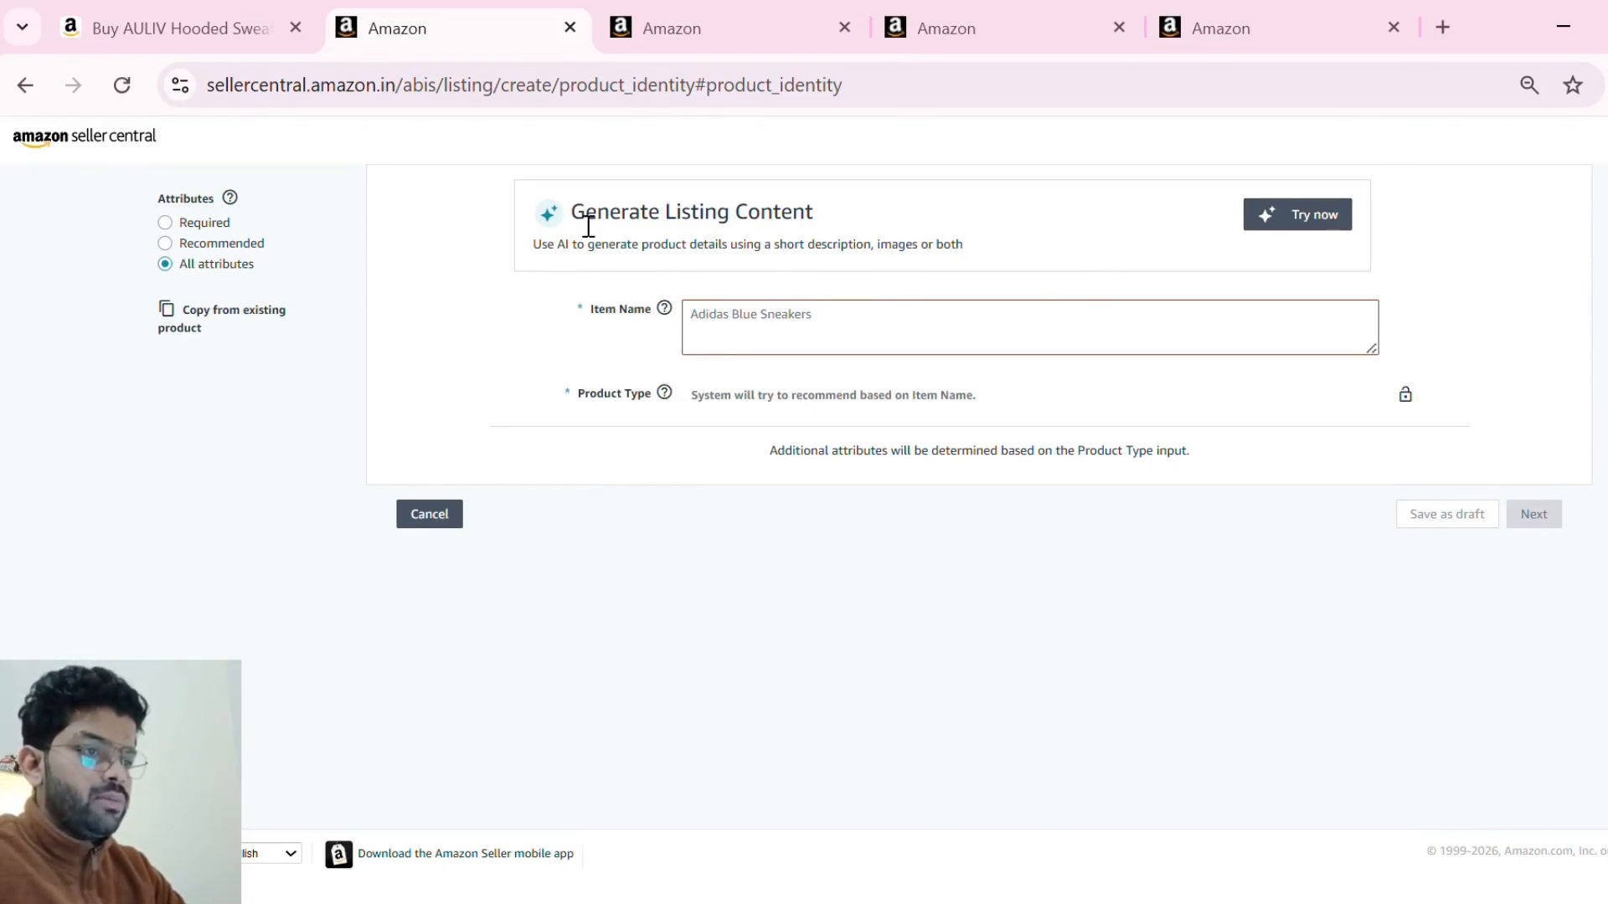
left_click_drag(573, 216, 829, 226)
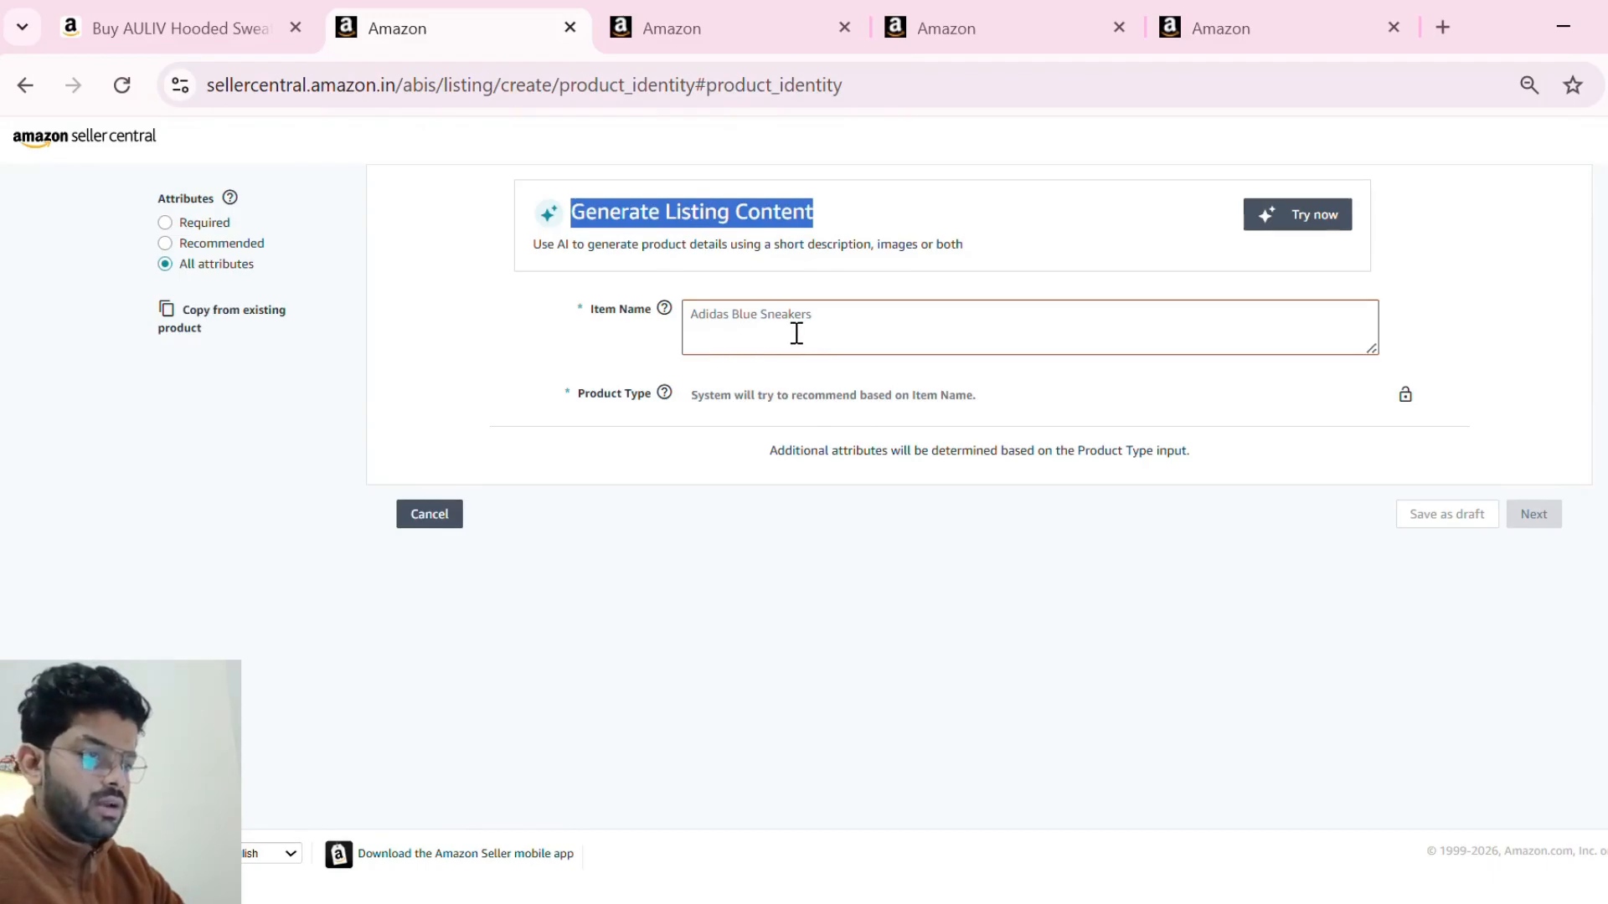
left_click(726, 538)
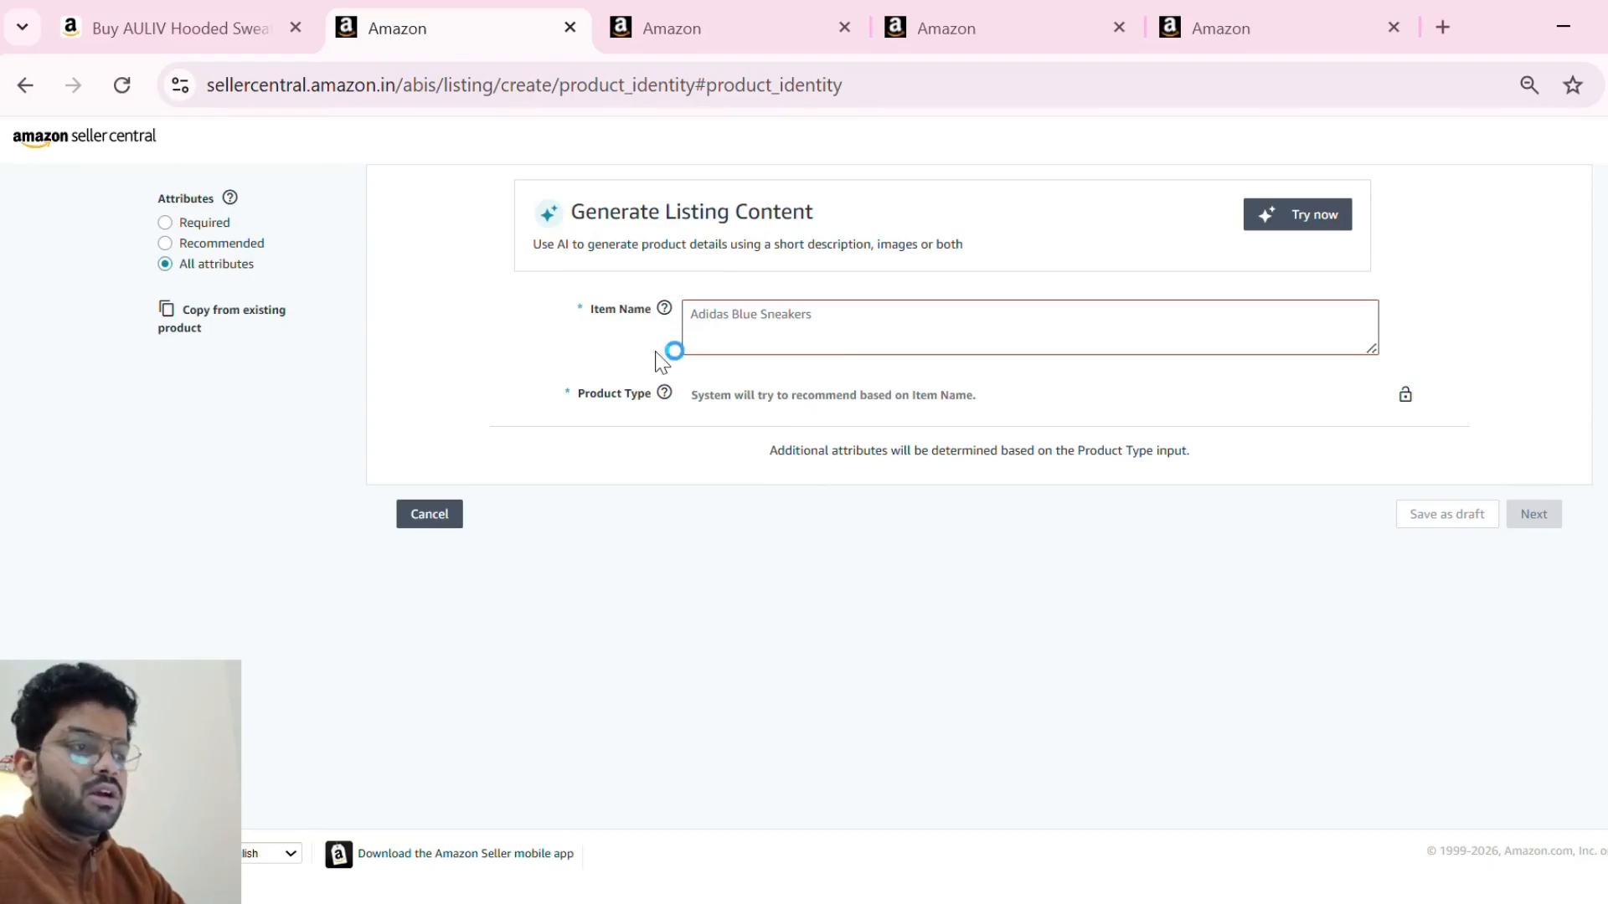
- Examine the colour and size variations on the AULIV hooded sweatshirt's Amazon product page, and return to the blank listing form
left_click(175, 9)
scroll(670, 492, "up", 2)
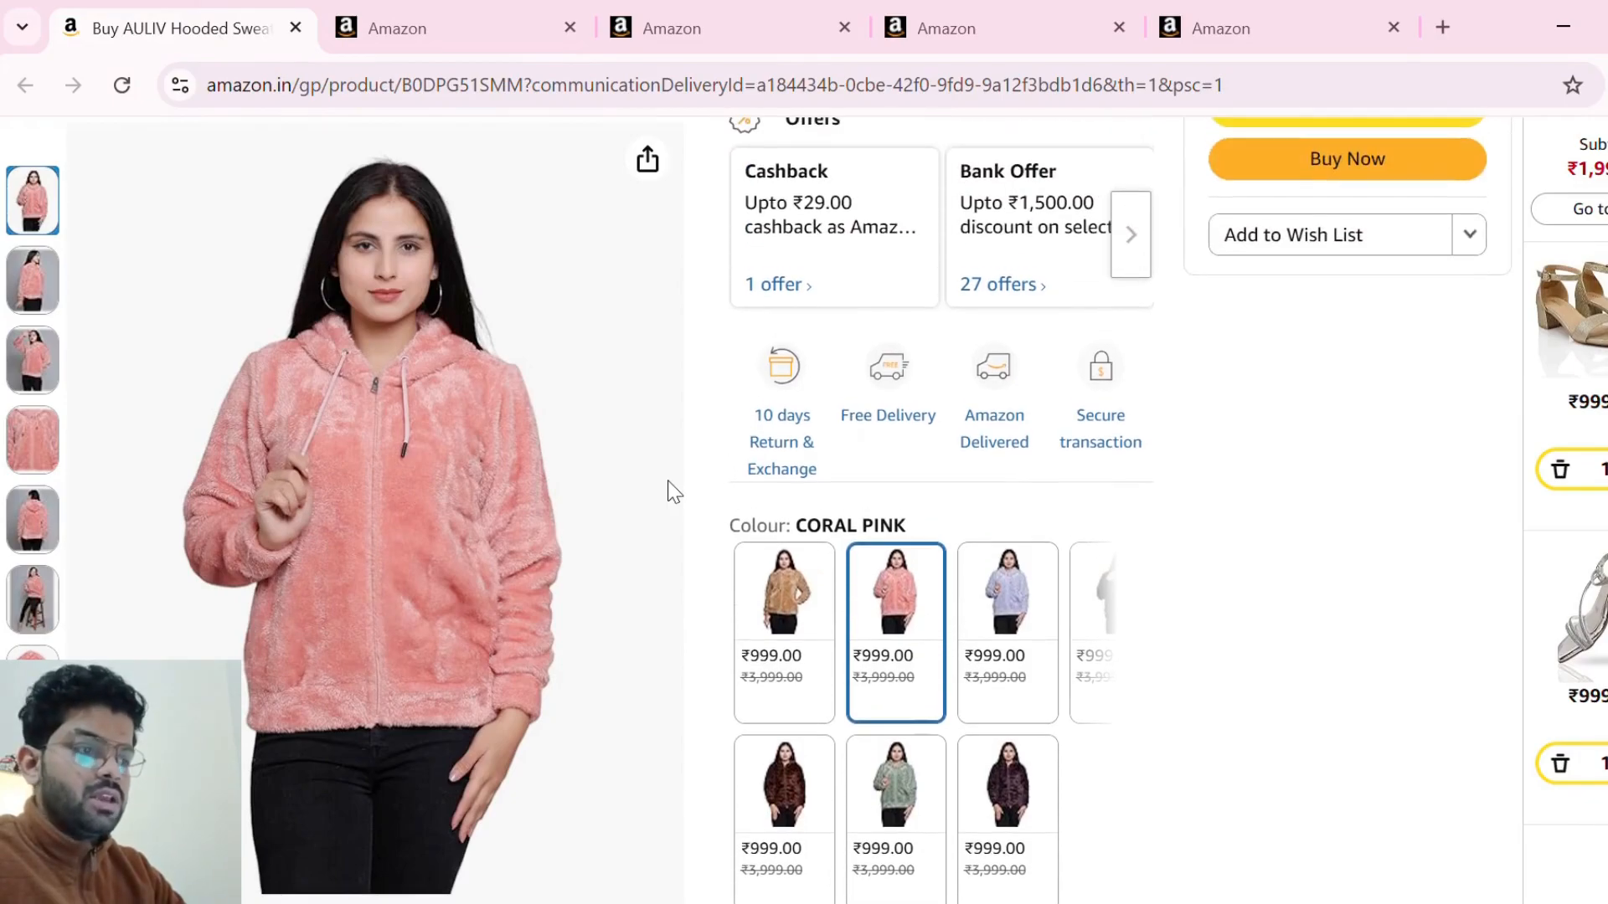
scroll(751, 599, "down", 4)
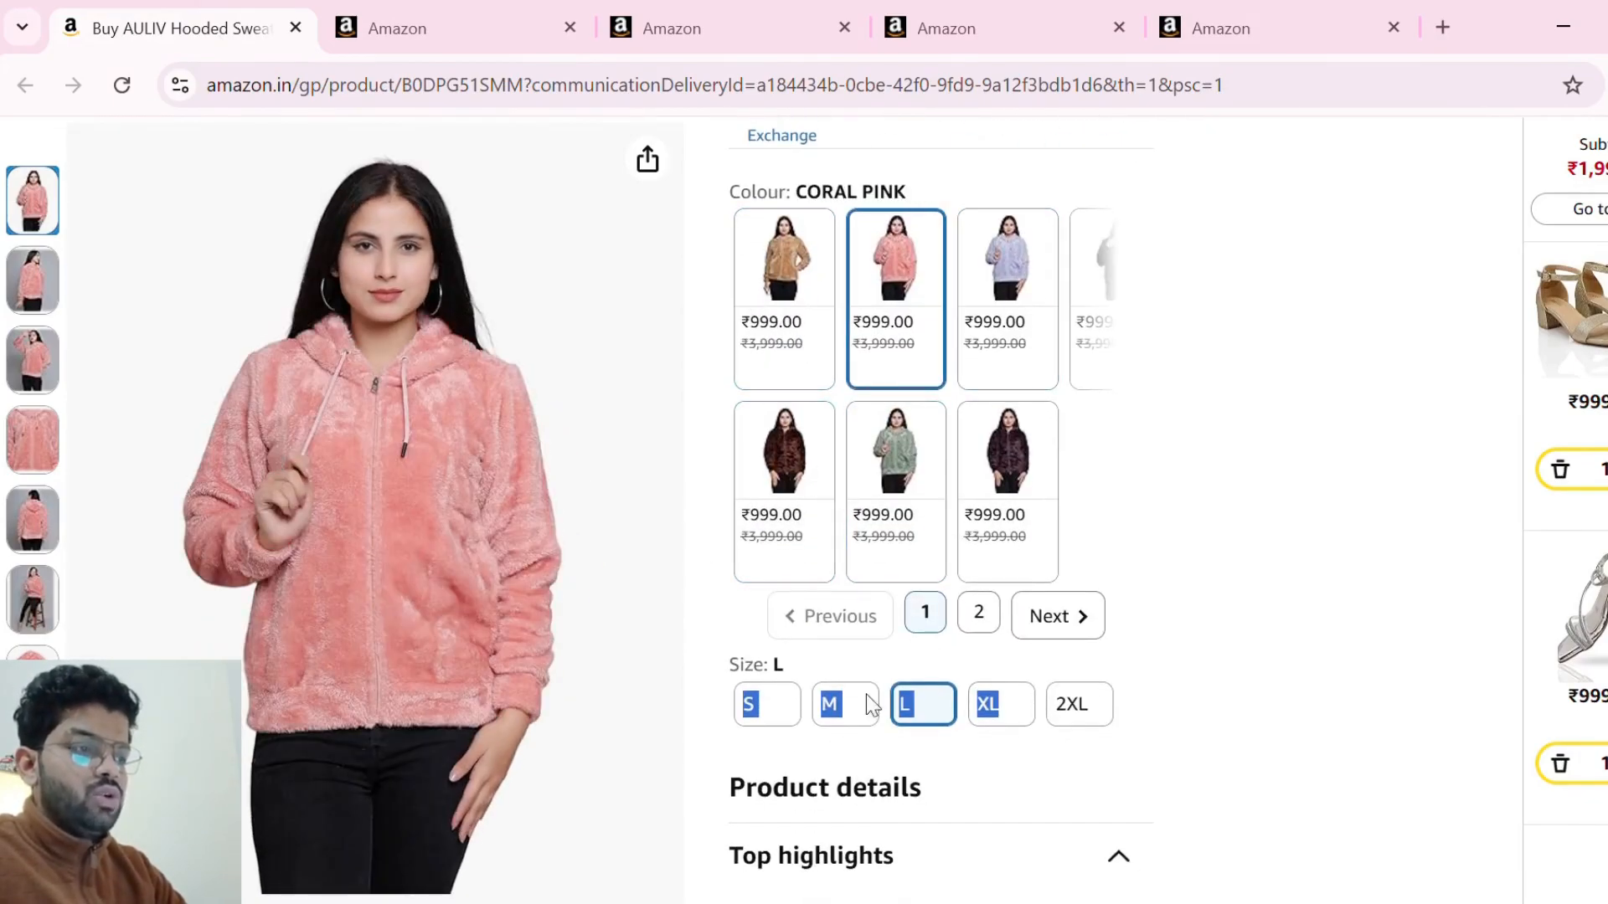
left_click(1115, 722)
scroll(1113, 722, "up", 1)
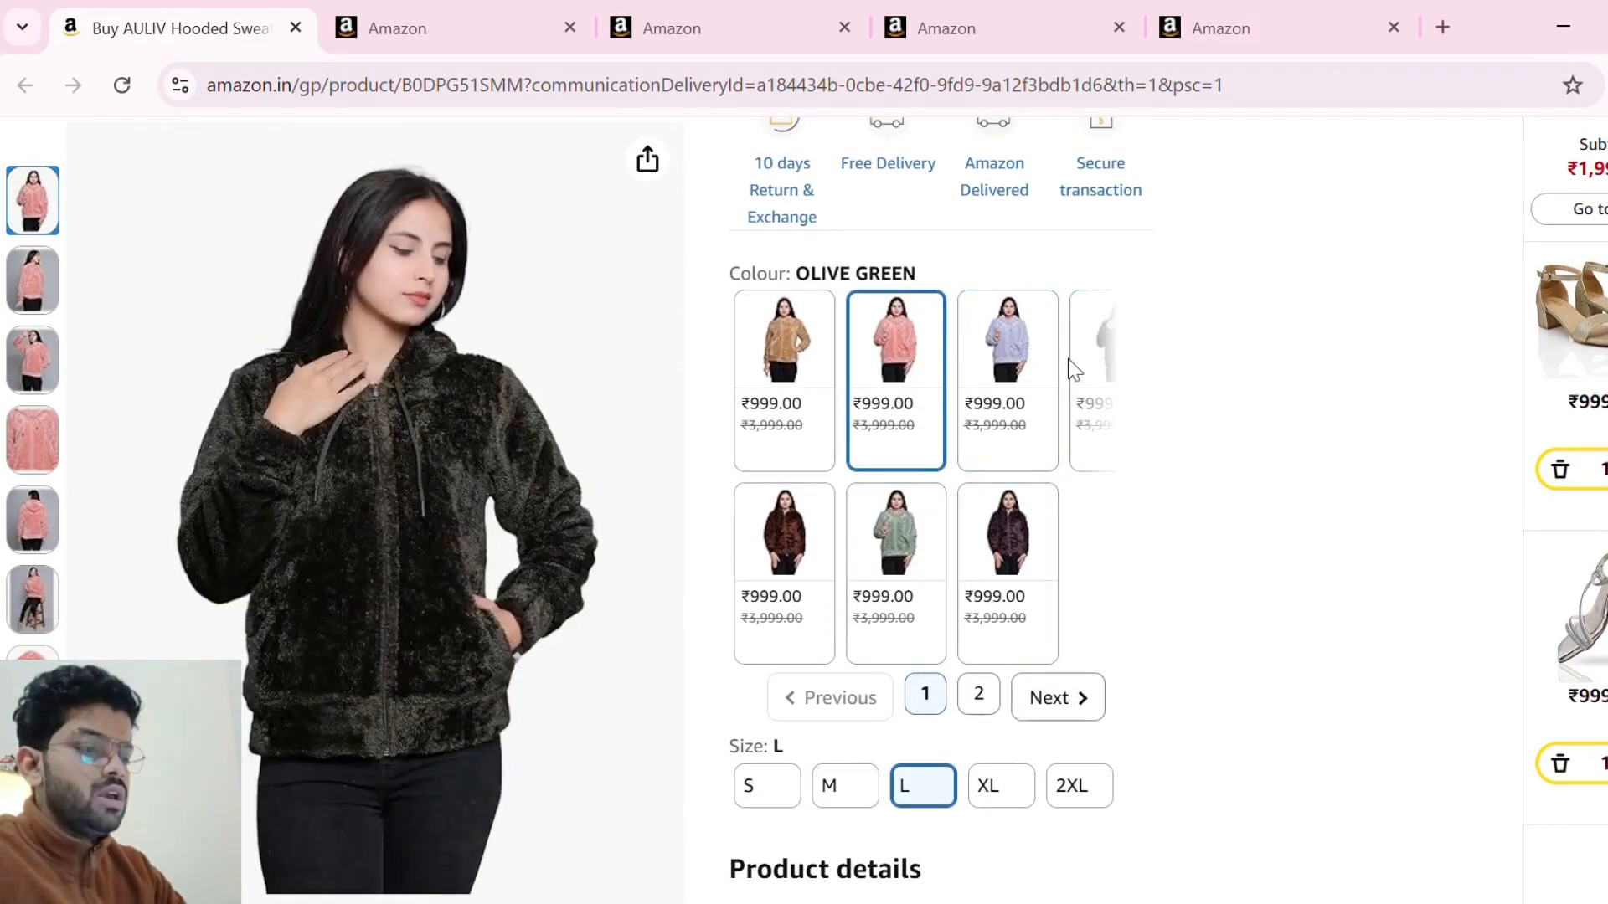
scroll(990, 486, "down", 2)
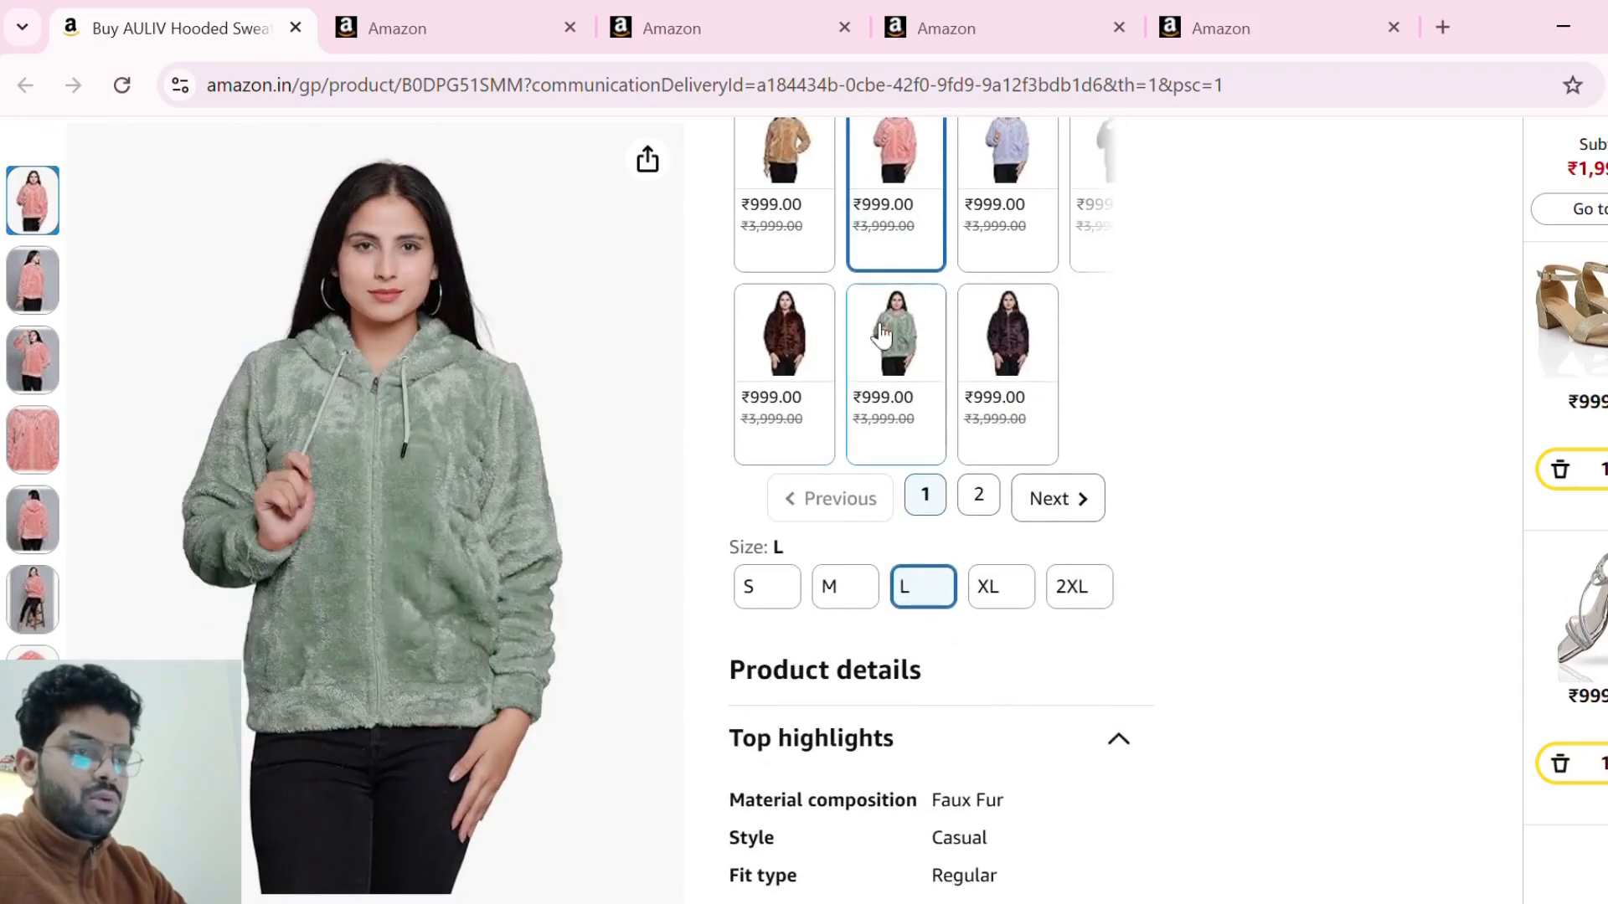
scroll(462, 337, "up", 1)
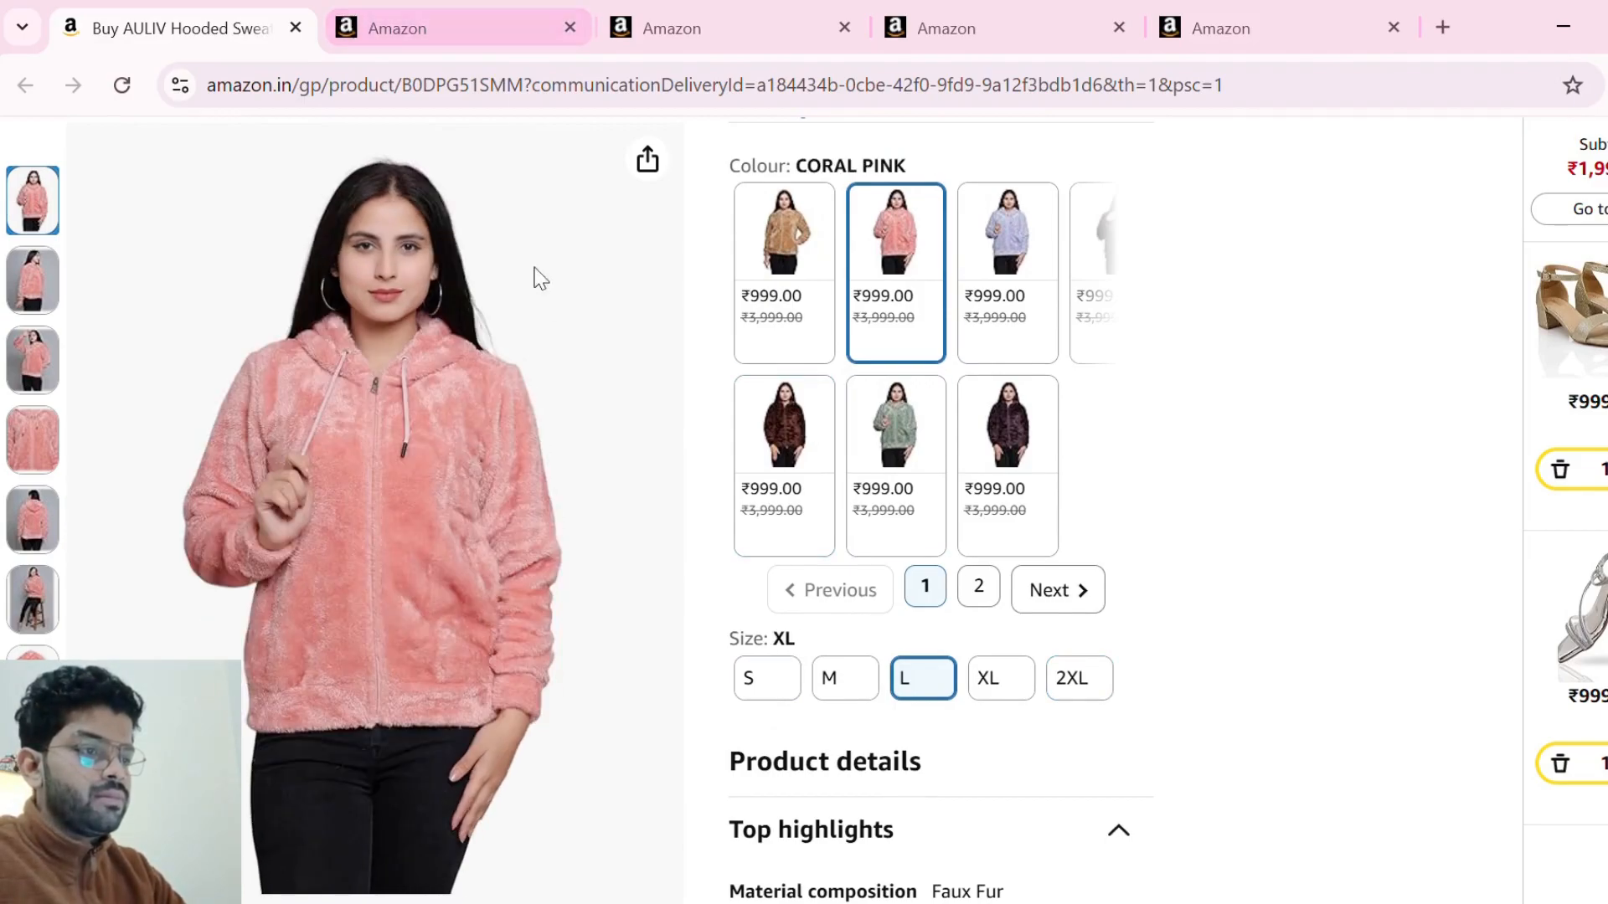
left_click(457, 22)
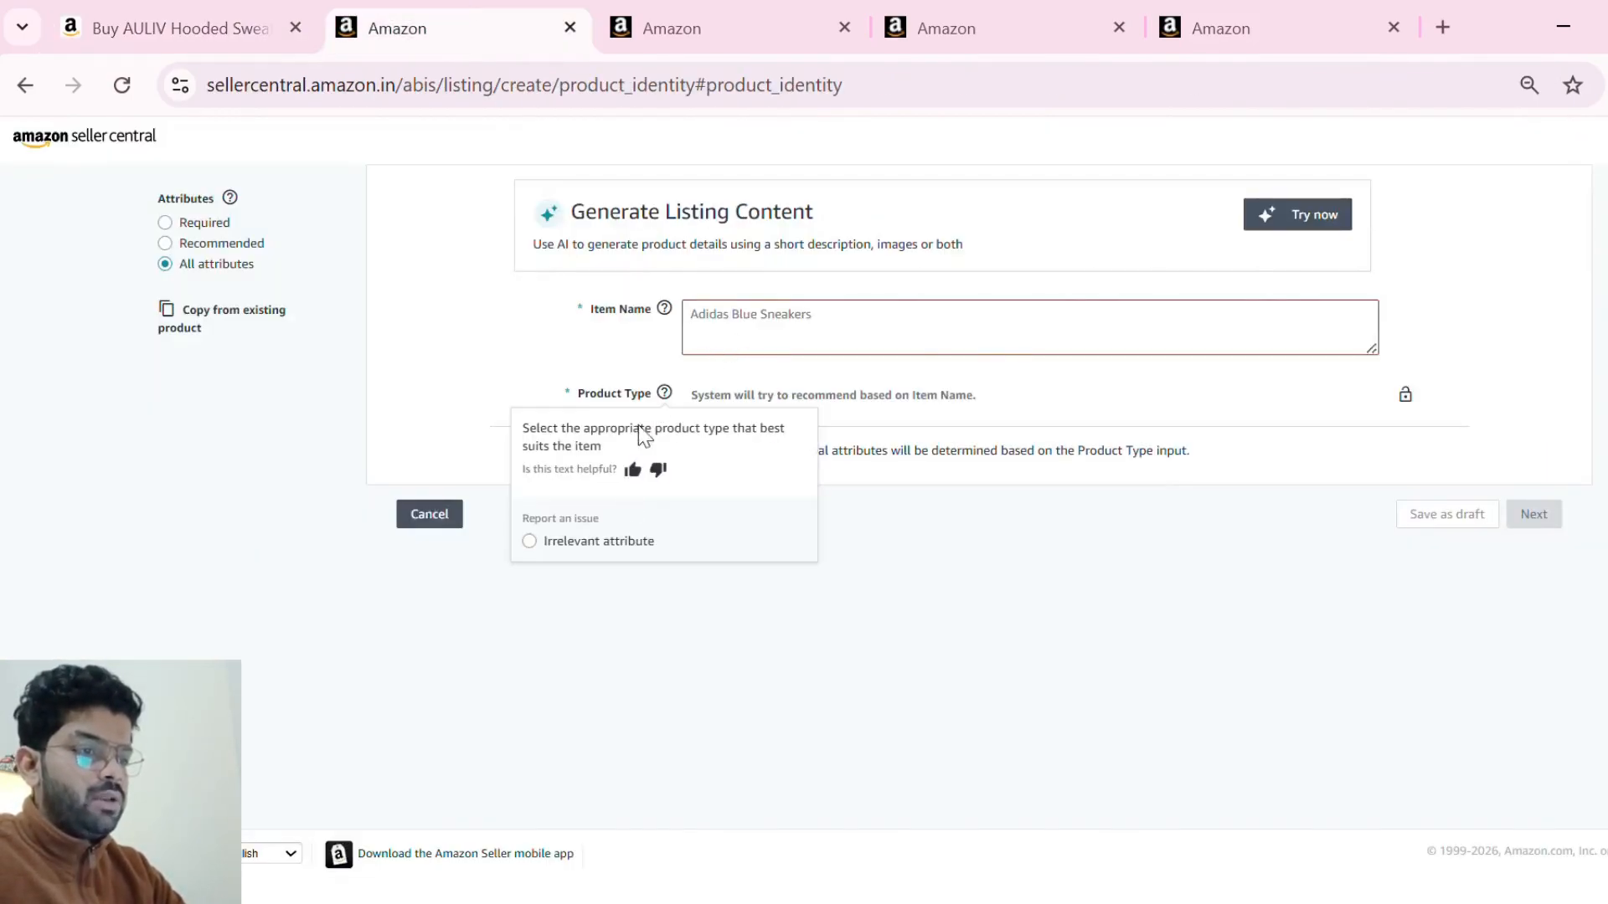
- Set the item name to "AULIV Women's Hooded Winter Jacket with Full Zip | Plush Faux Fur Lined Korean Style Sweatshirt | Warm Winter Wear with Hood & Two Pockets"
left_click(712, 339)
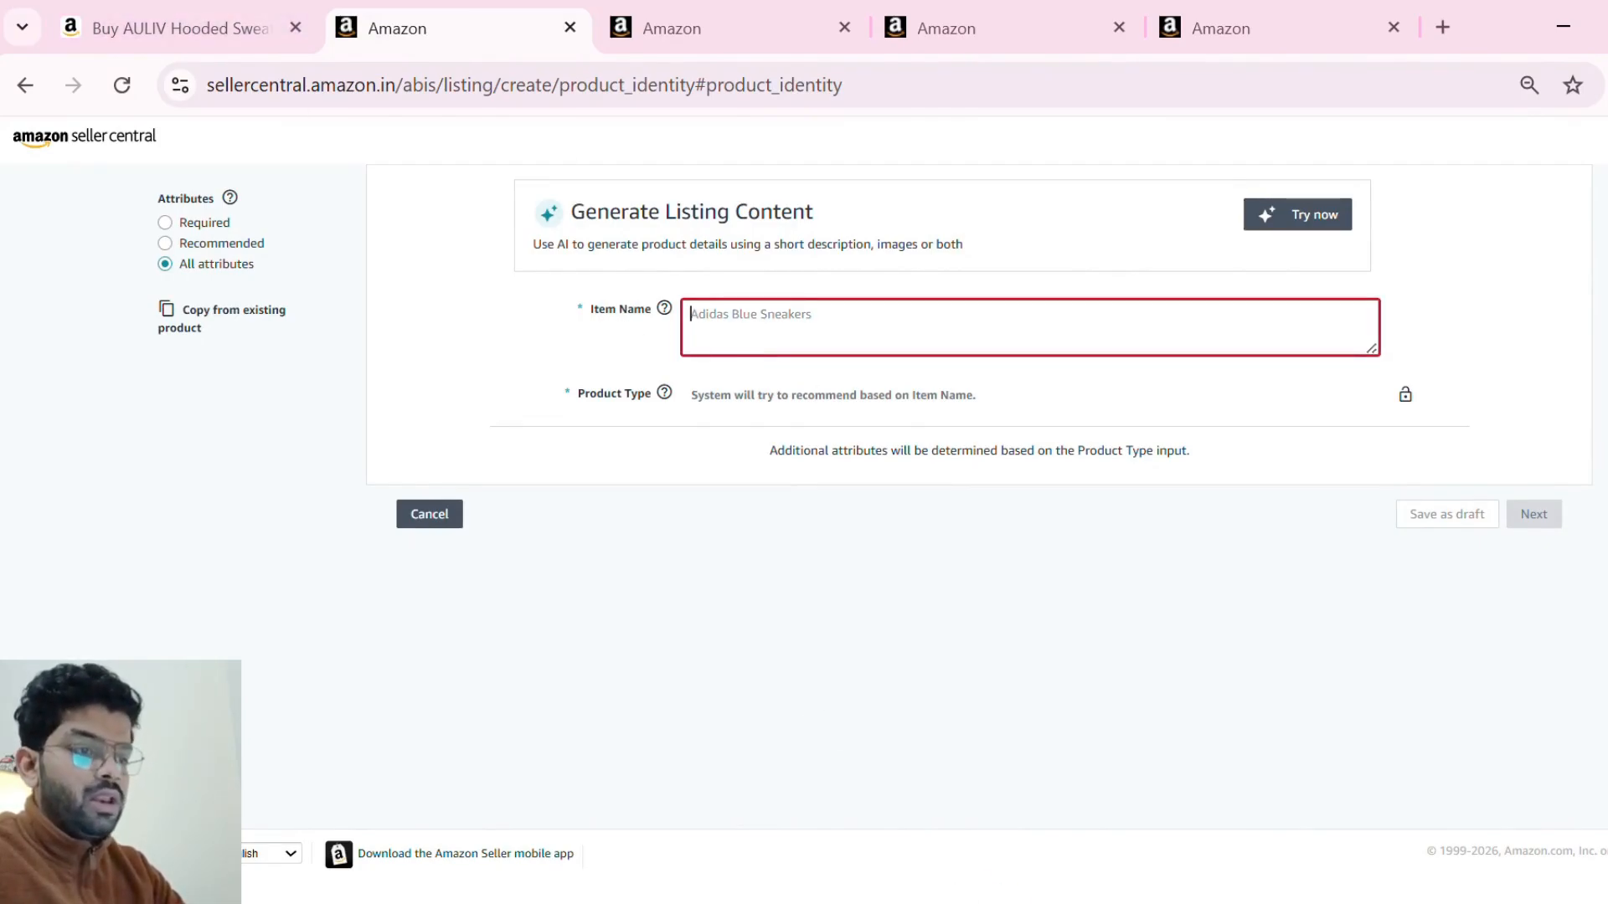
left_click(1165, 901)
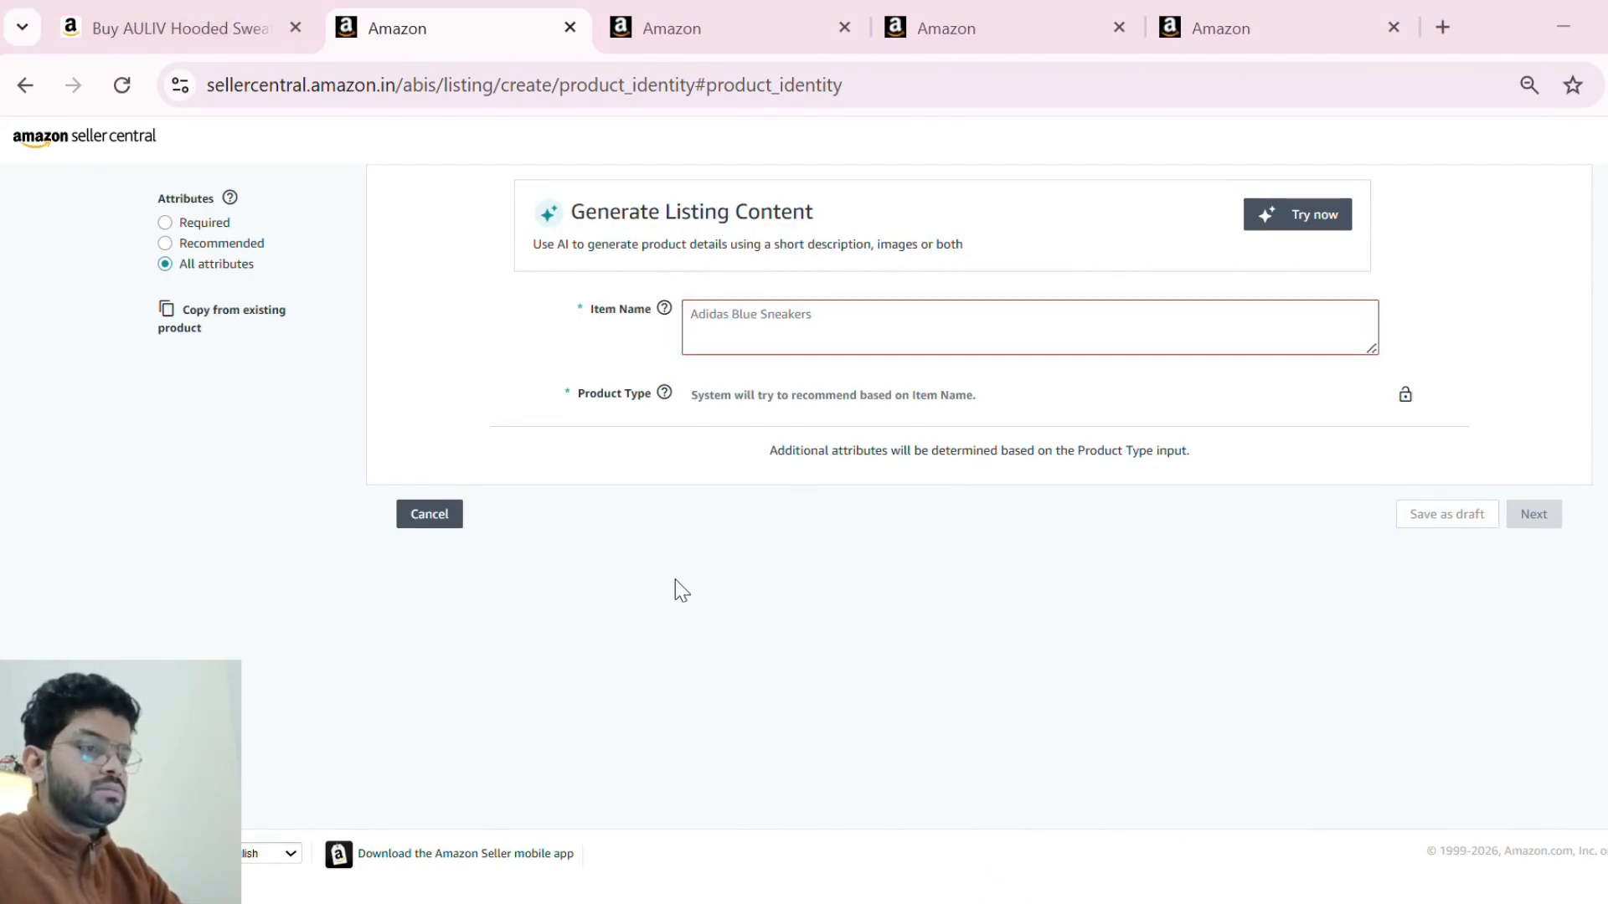
key("alt+Tab")
type("AULIV Women's Hooded Winter Jacket with Full Zip | Plush Faux Fur Lined Korean Style Sweatshirt | Warm Winter Wear with Hood & Two Pockets")
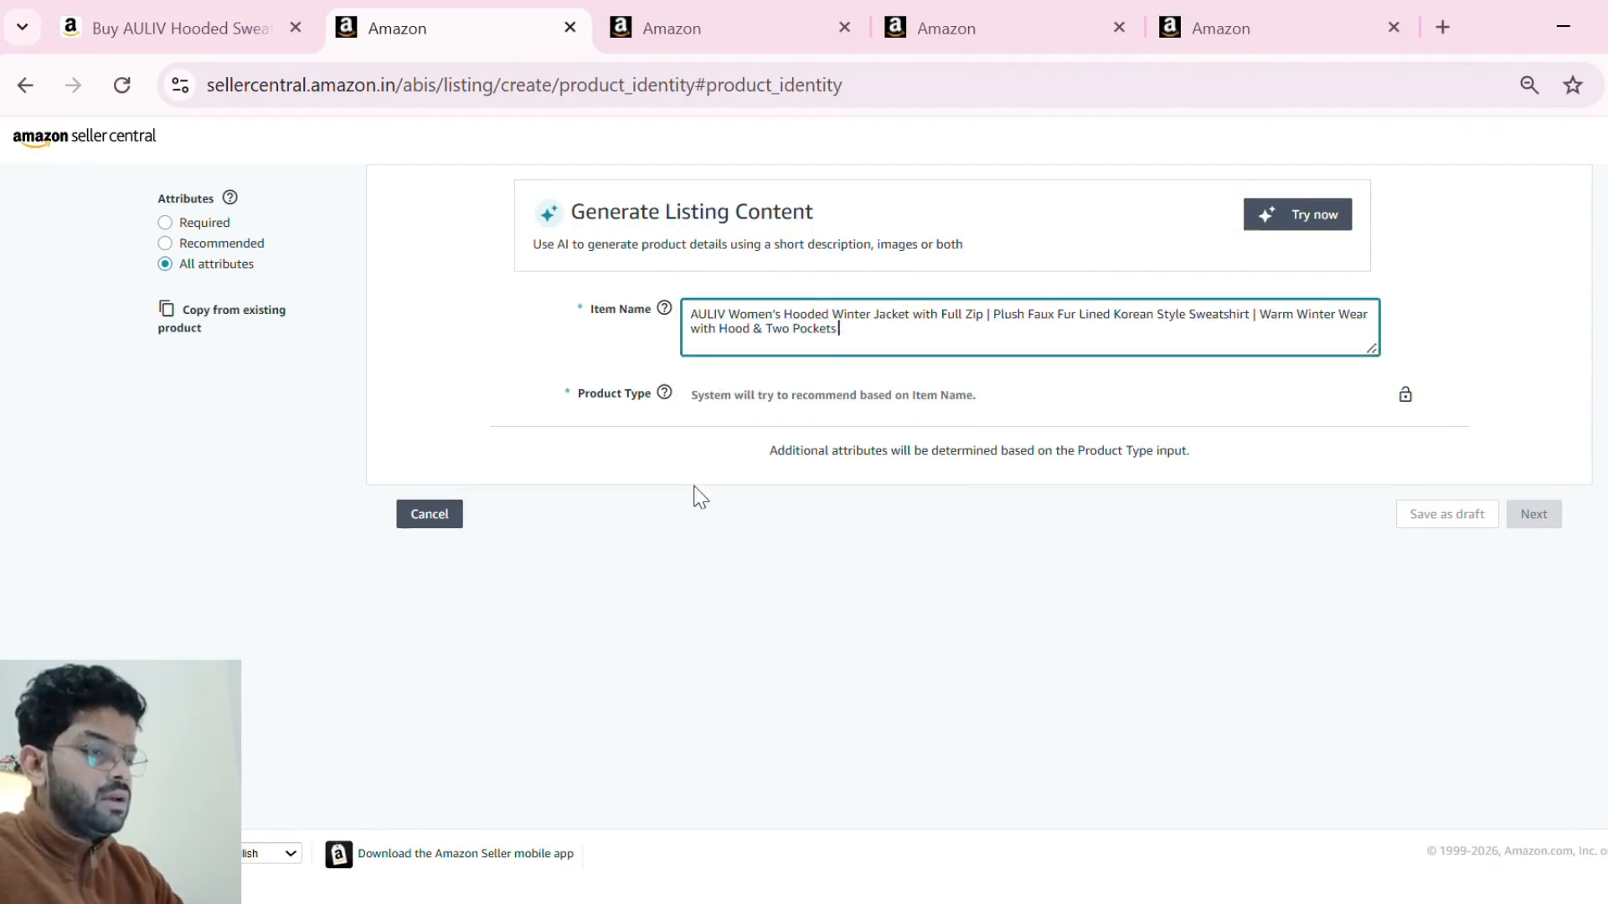
left_click(689, 524)
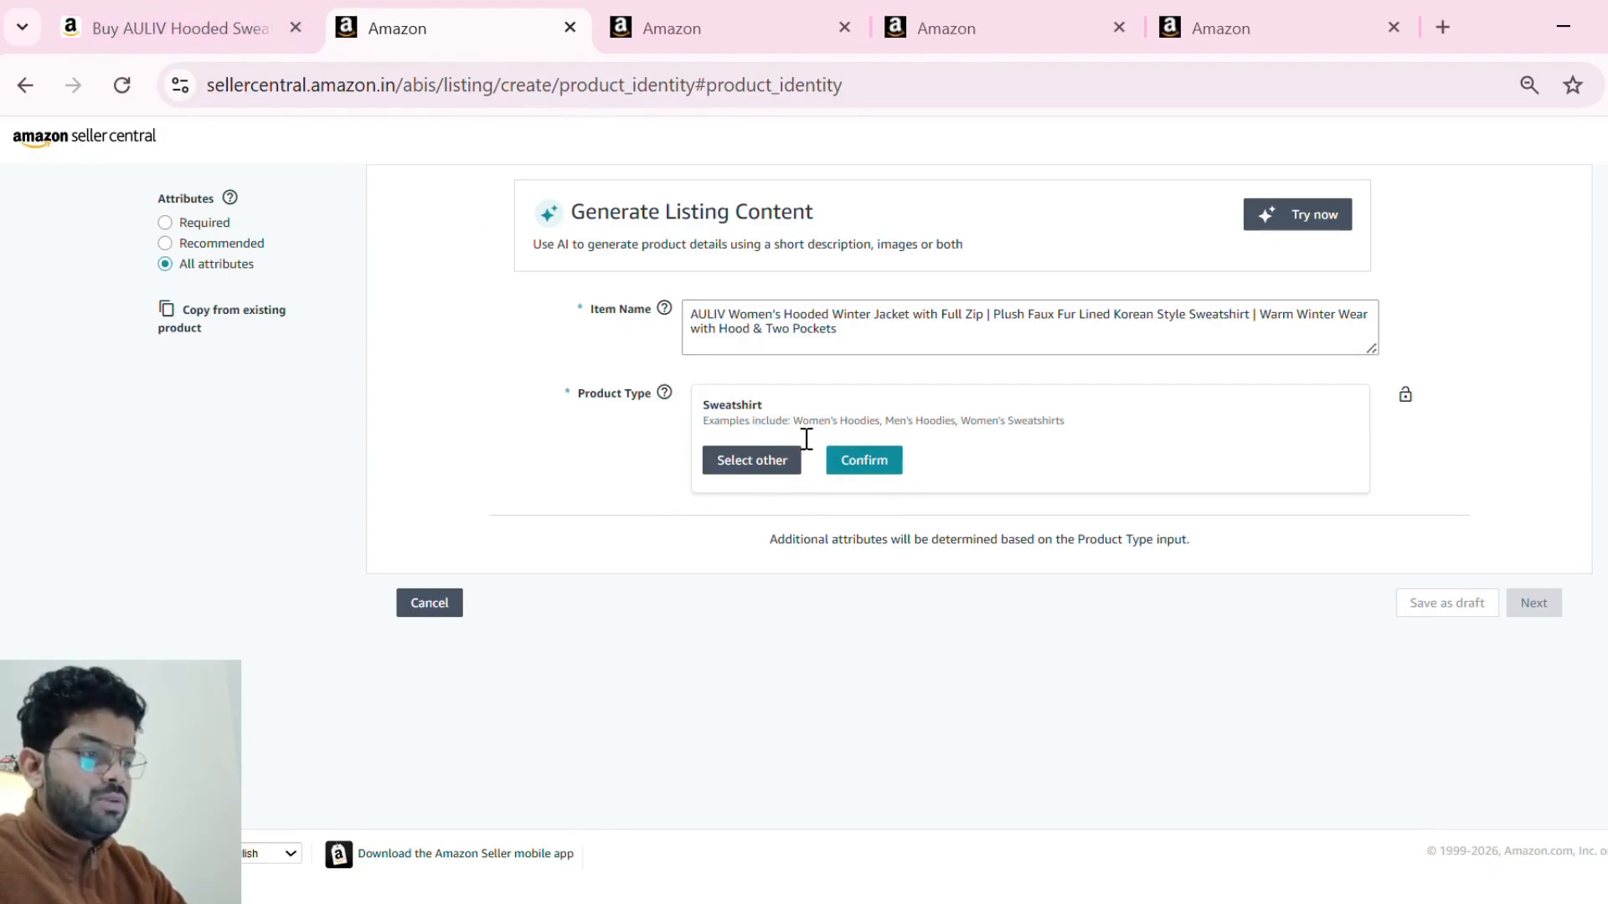
- Review the examples for the suggested product type, and open the category browser to choose a different one
left_click_drag(803, 436, 1077, 418)
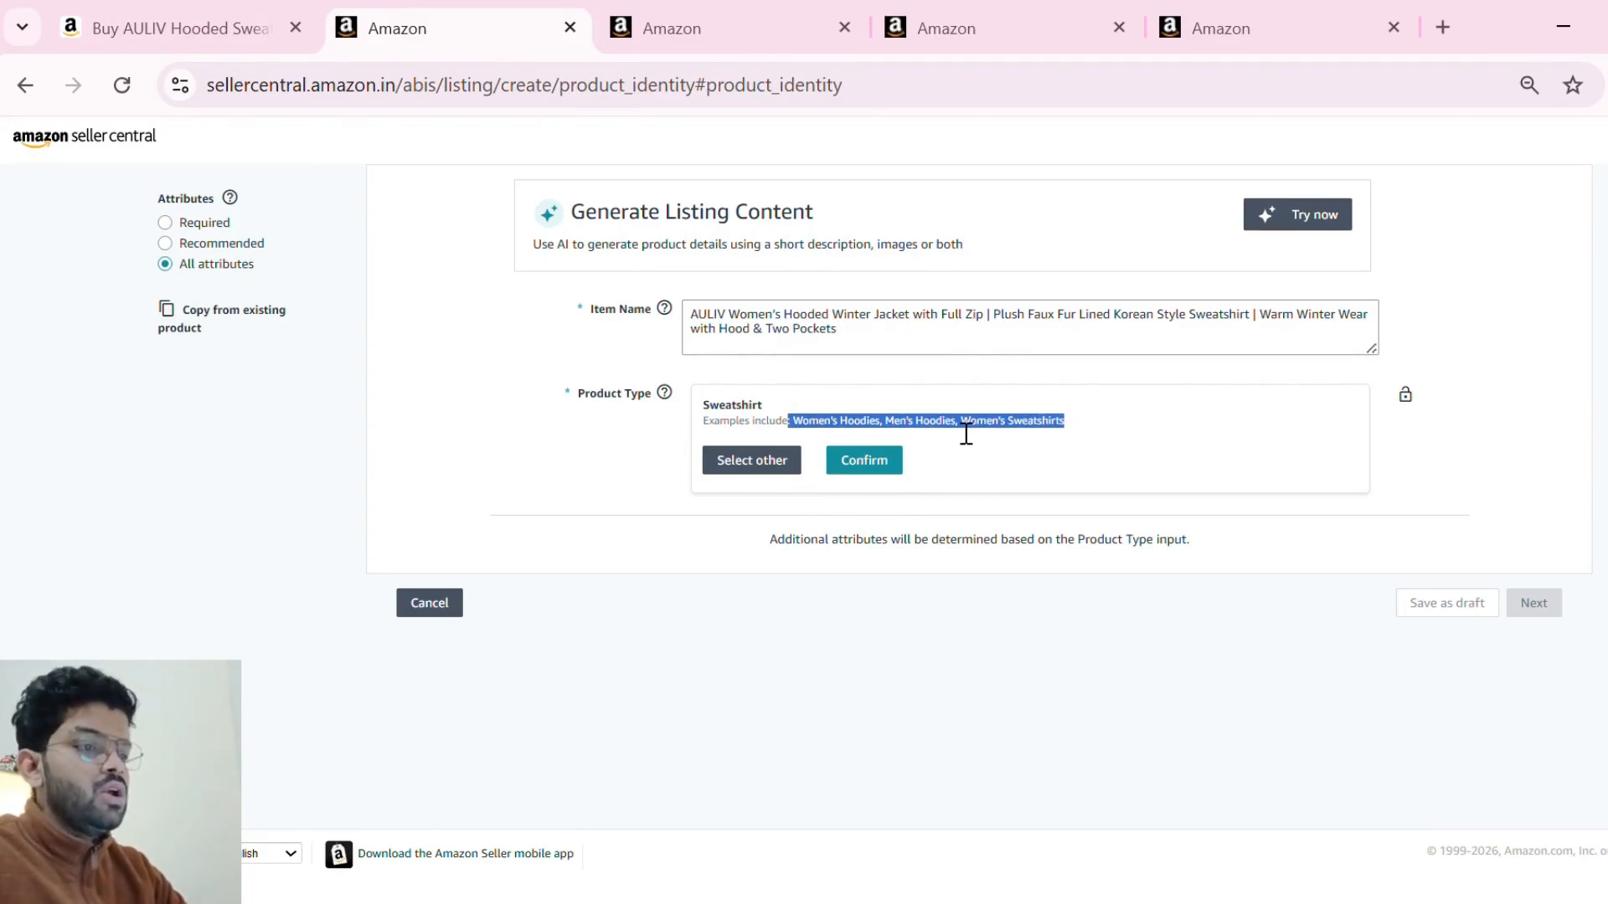
left_click(924, 433)
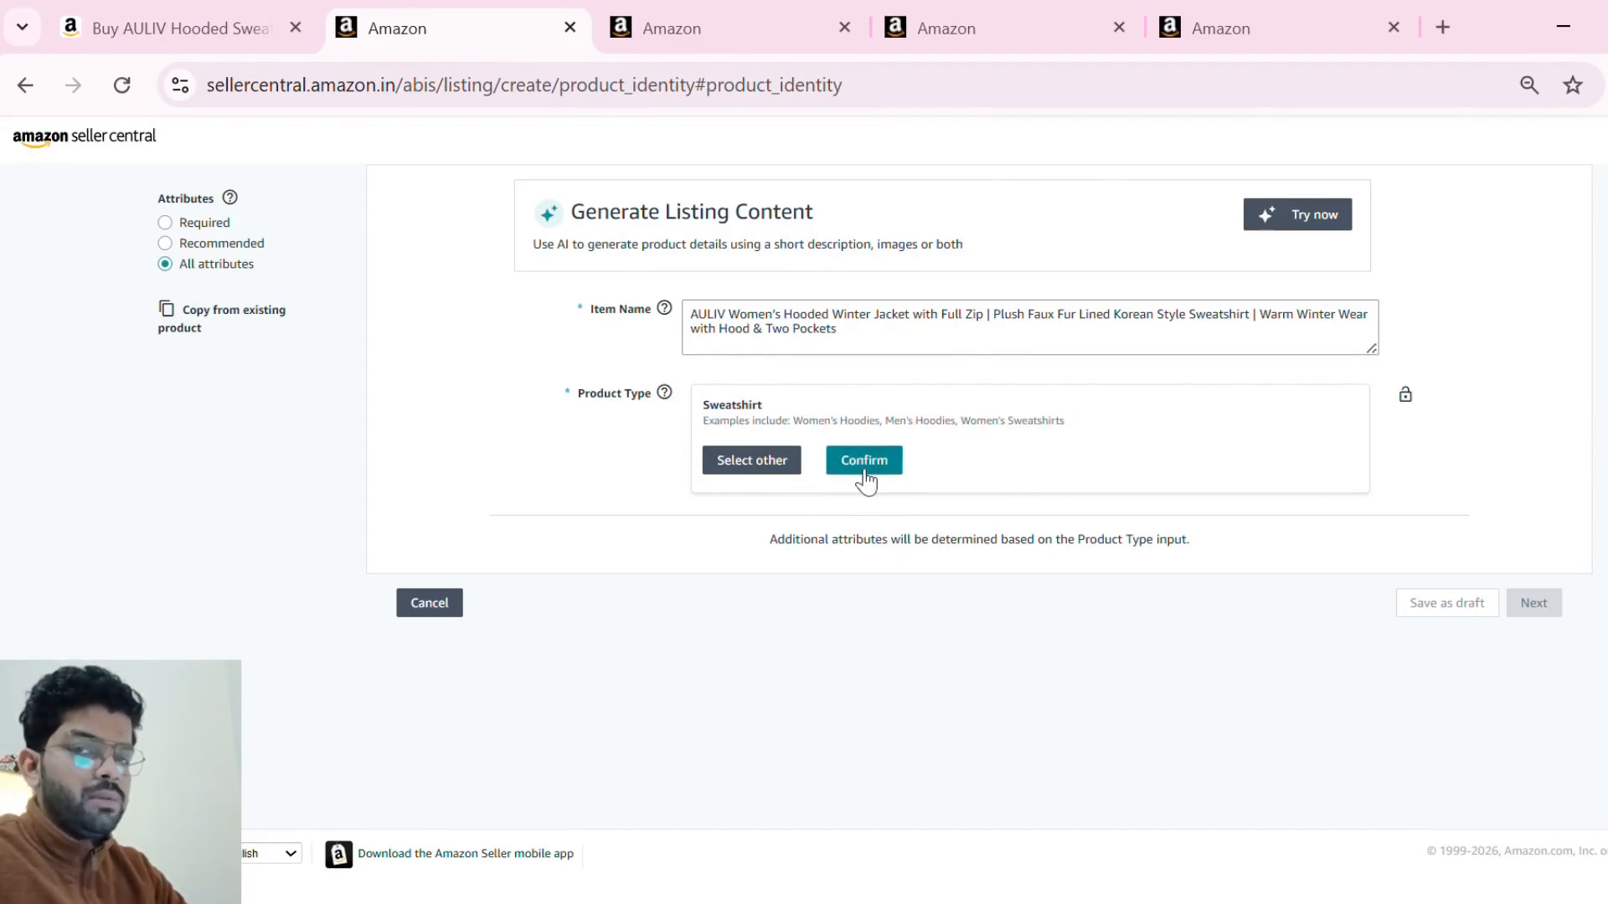
left_click(770, 470)
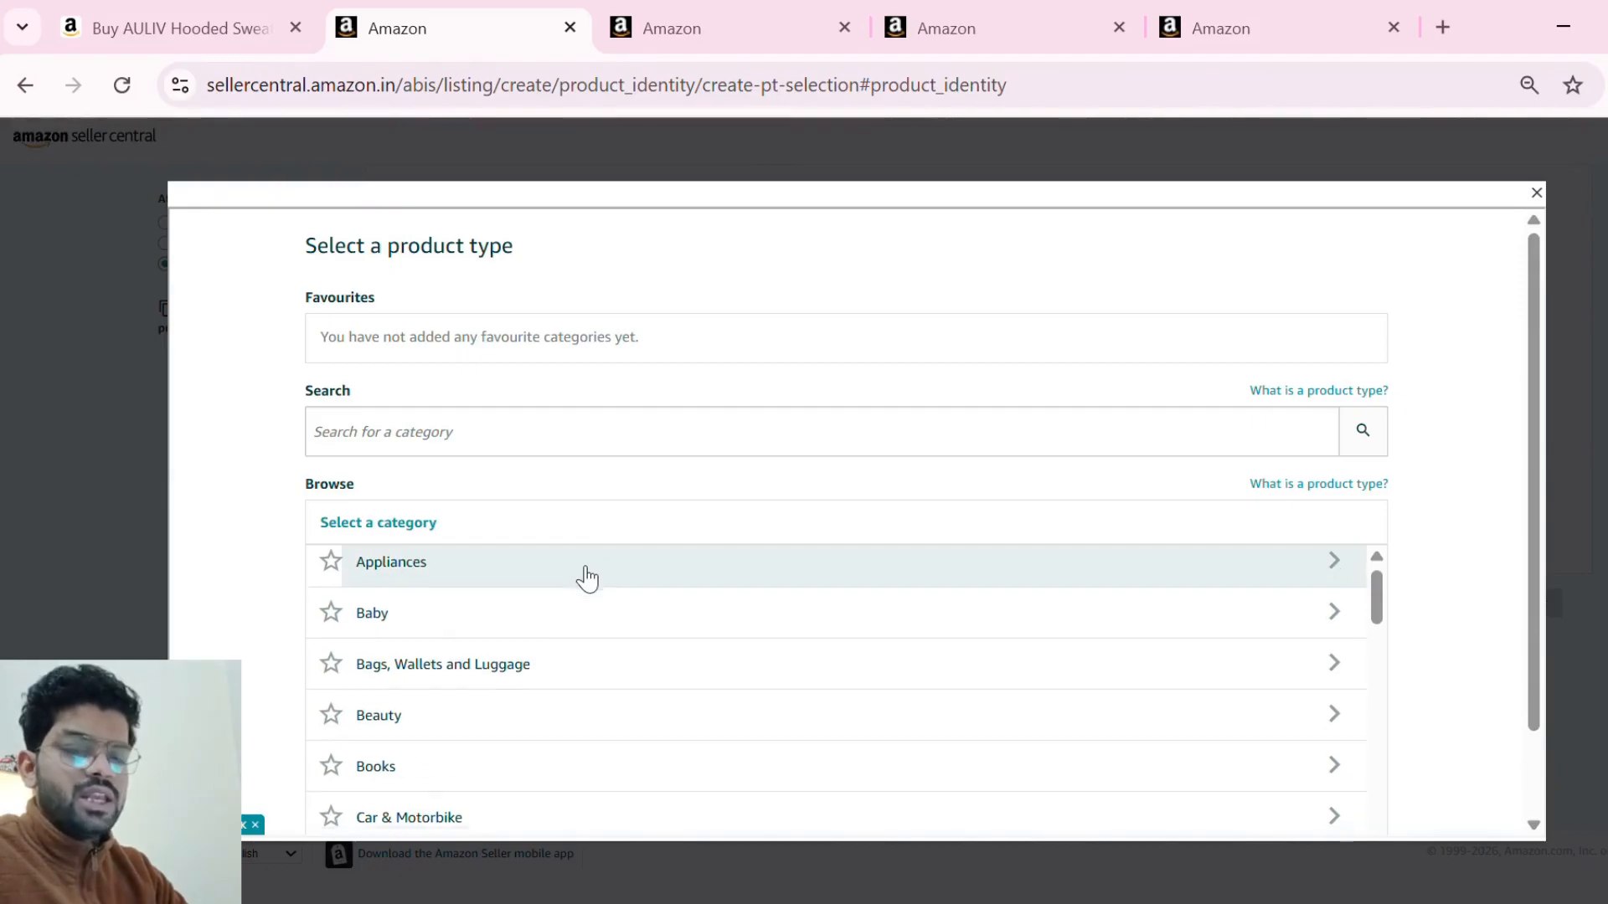
scroll(581, 574, "down", 3)
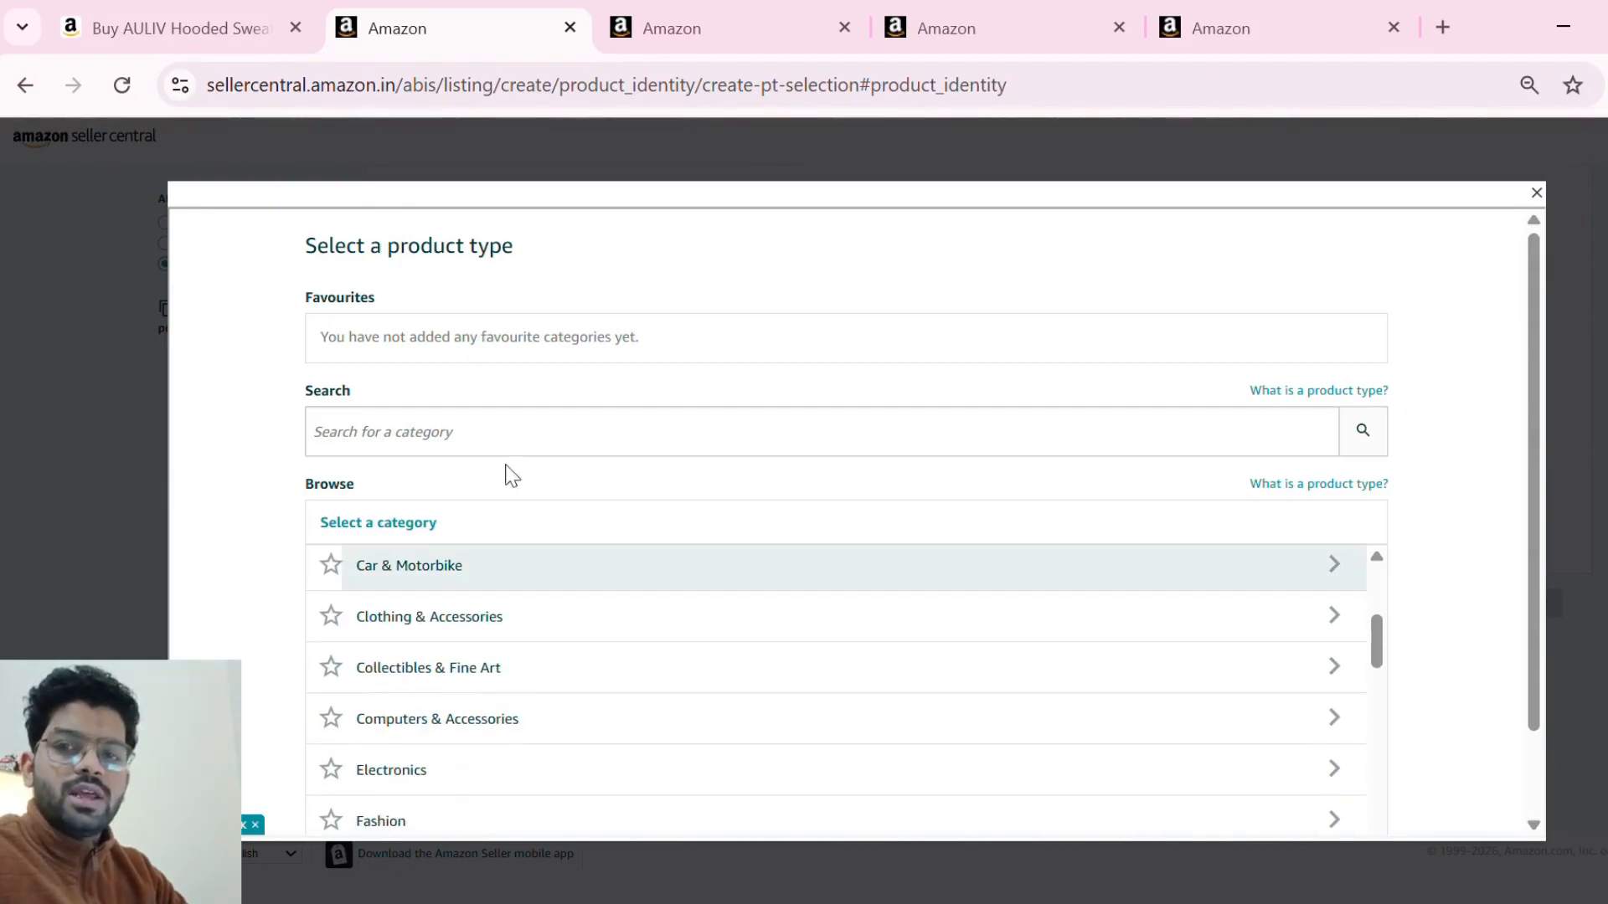
- Check the category path of the live AULIV sweatshirt listing, and return to the product type selection
left_click(213, 17)
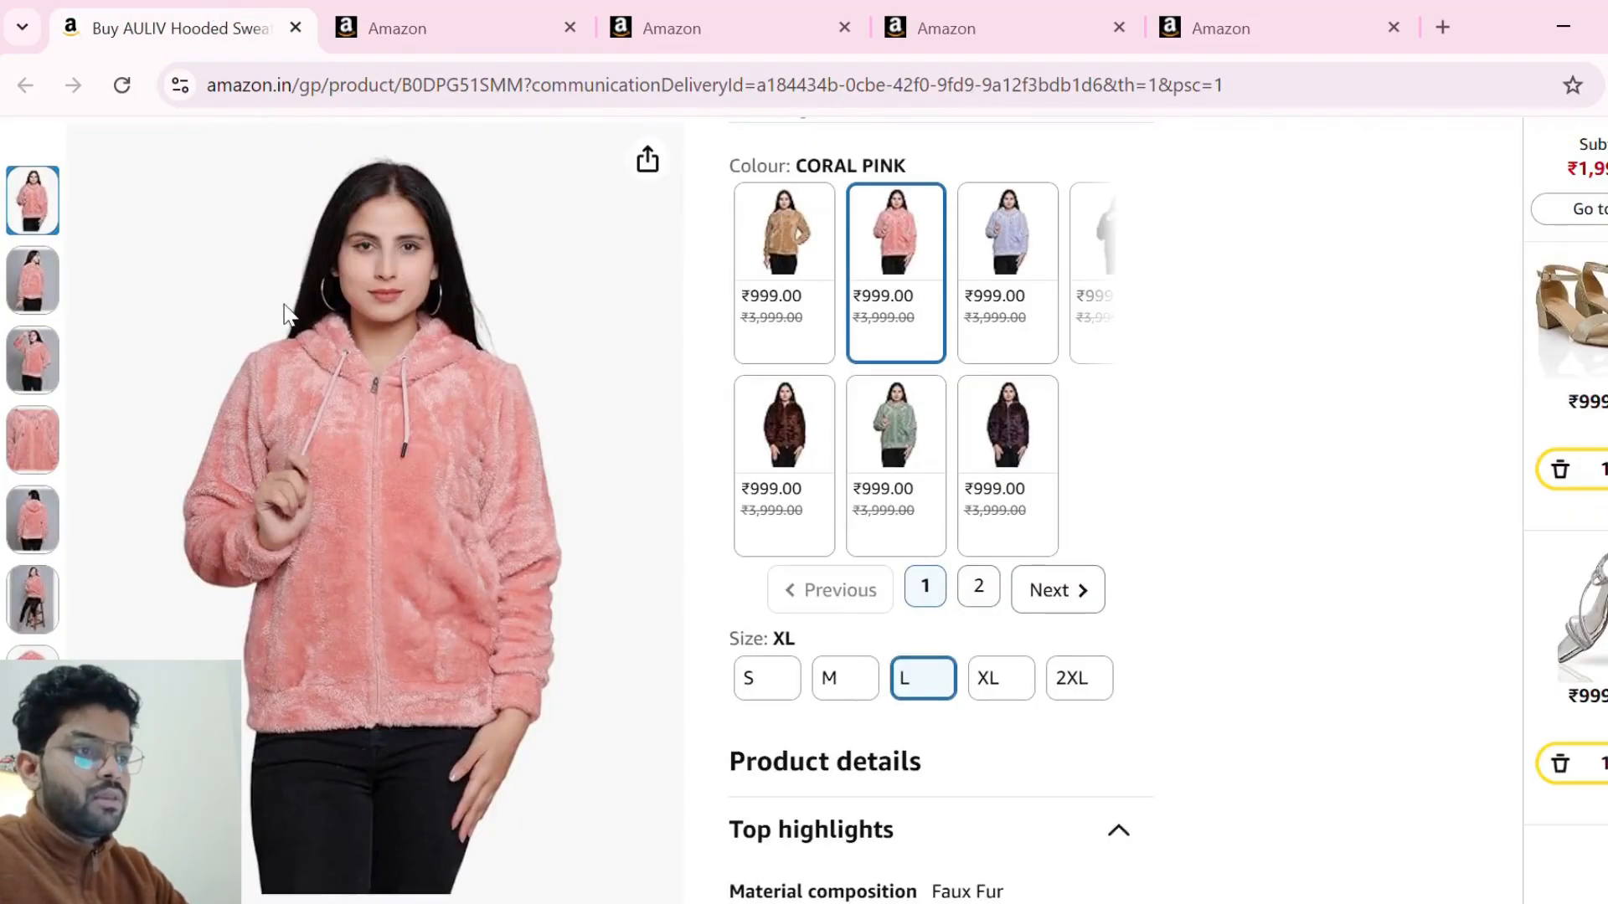
scroll(332, 287, "up", 12)
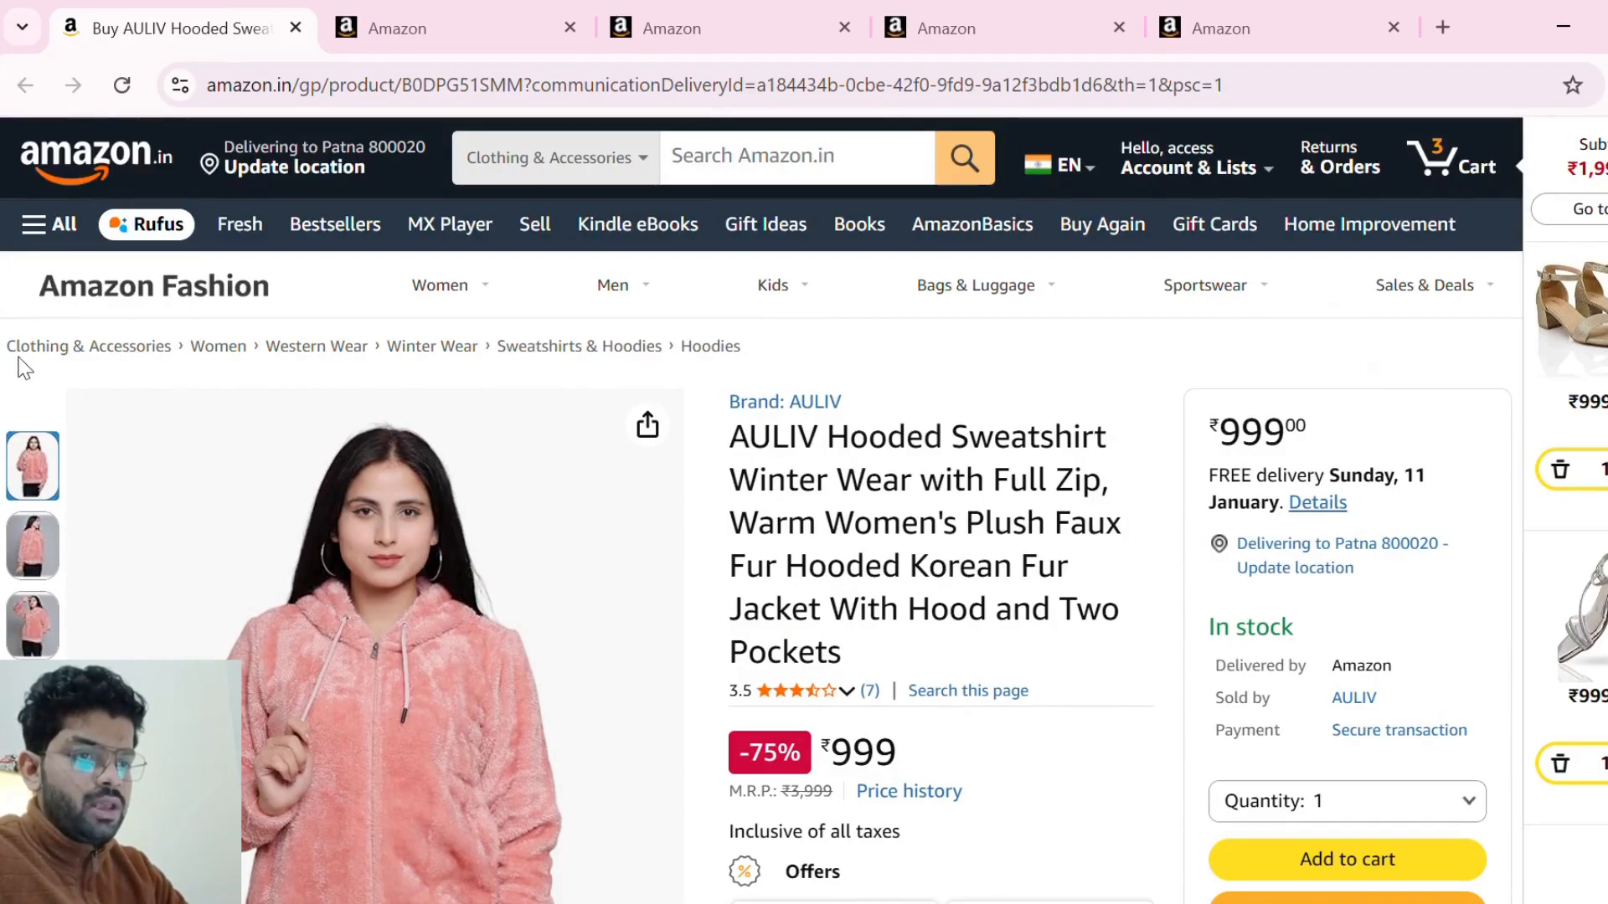
left_click_drag(18, 346, 751, 351)
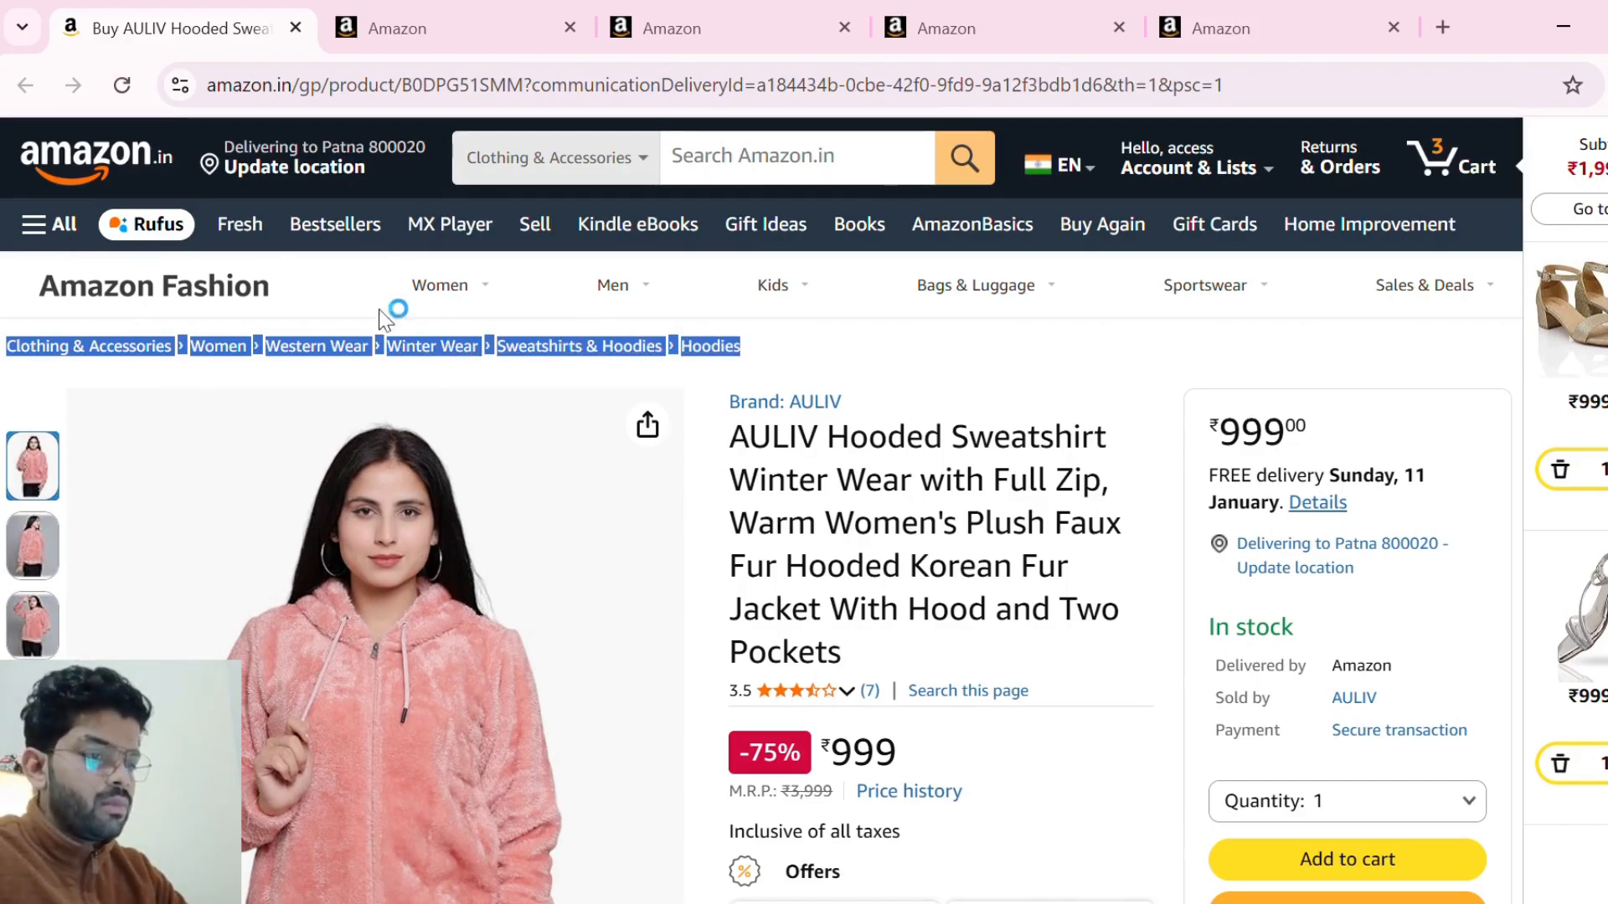
left_click(450, 25)
- Select the product type under Clothing & Accessories > Women > Western Wear > Winter Wear > Sweatshirts & Hoodies > Hoodies
scroll(514, 746, "down", 5)
scroll(510, 746, "up", 4)
scroll(518, 750, "up", 1)
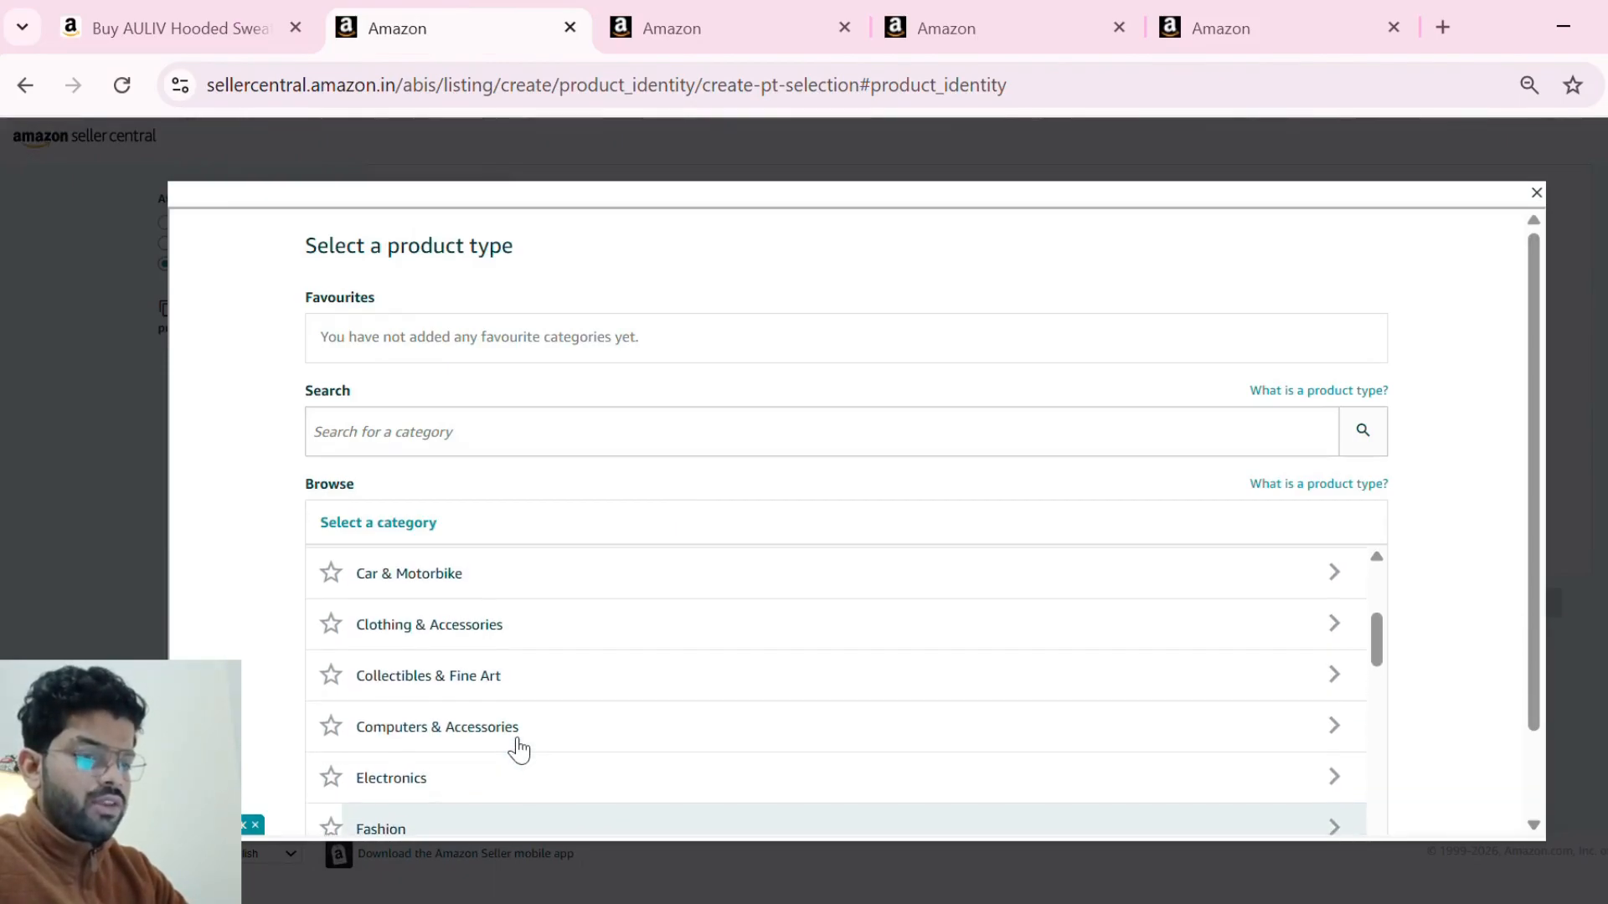
left_click(402, 630)
scroll(452, 661, "down", 3)
left_click(410, 731)
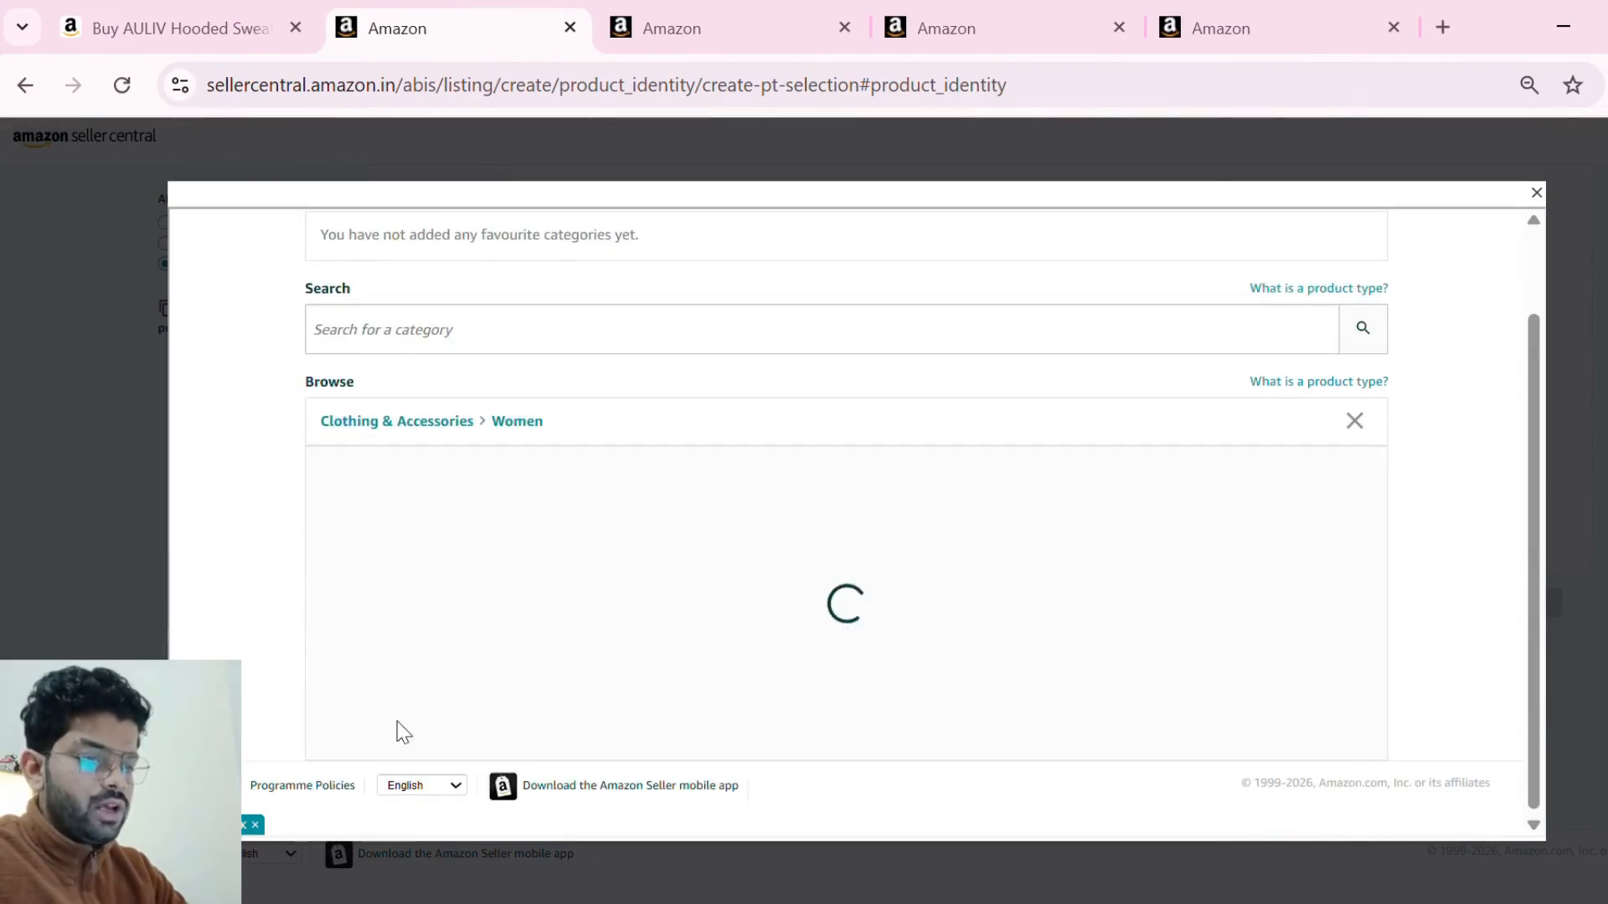
scroll(466, 682, "down", 5)
left_click(451, 732)
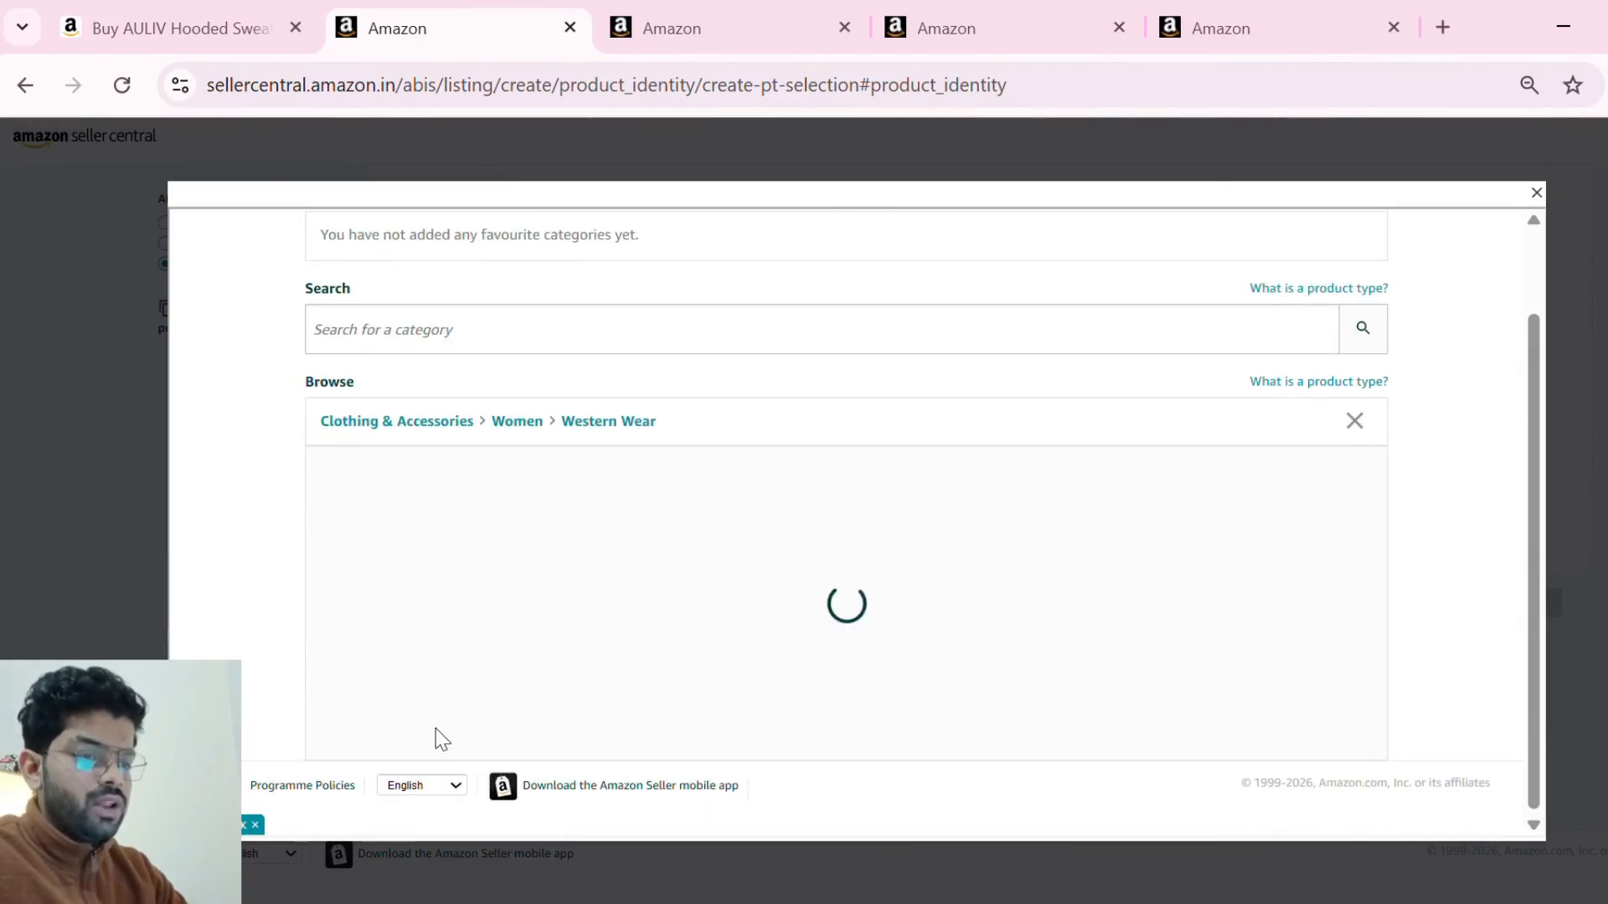
scroll(446, 741, "down", 5)
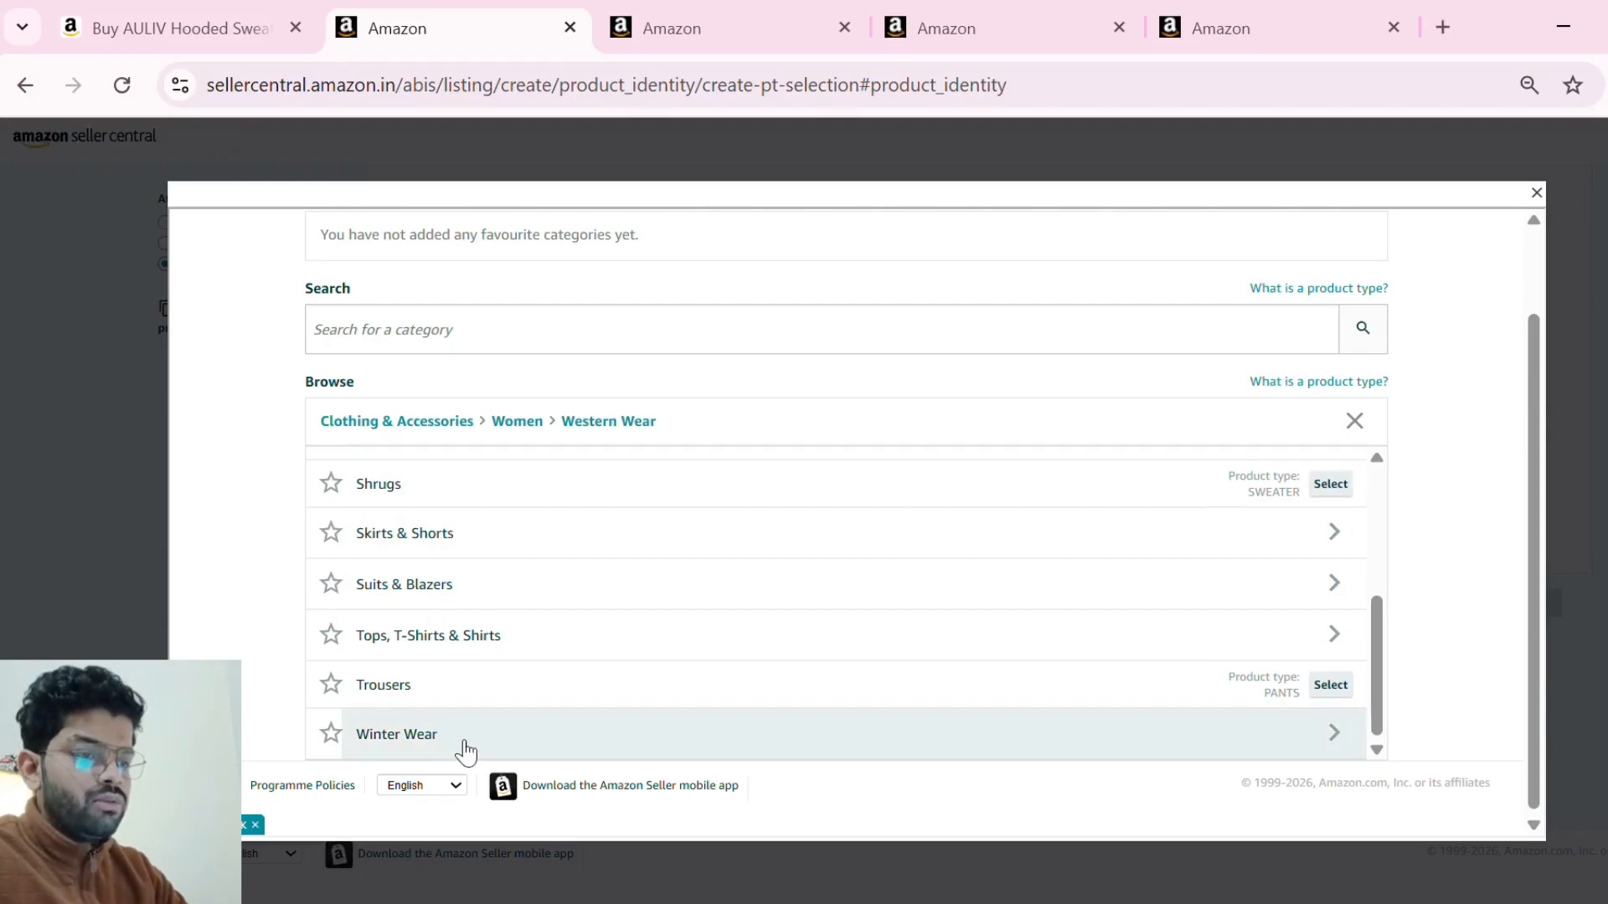
left_click(458, 746)
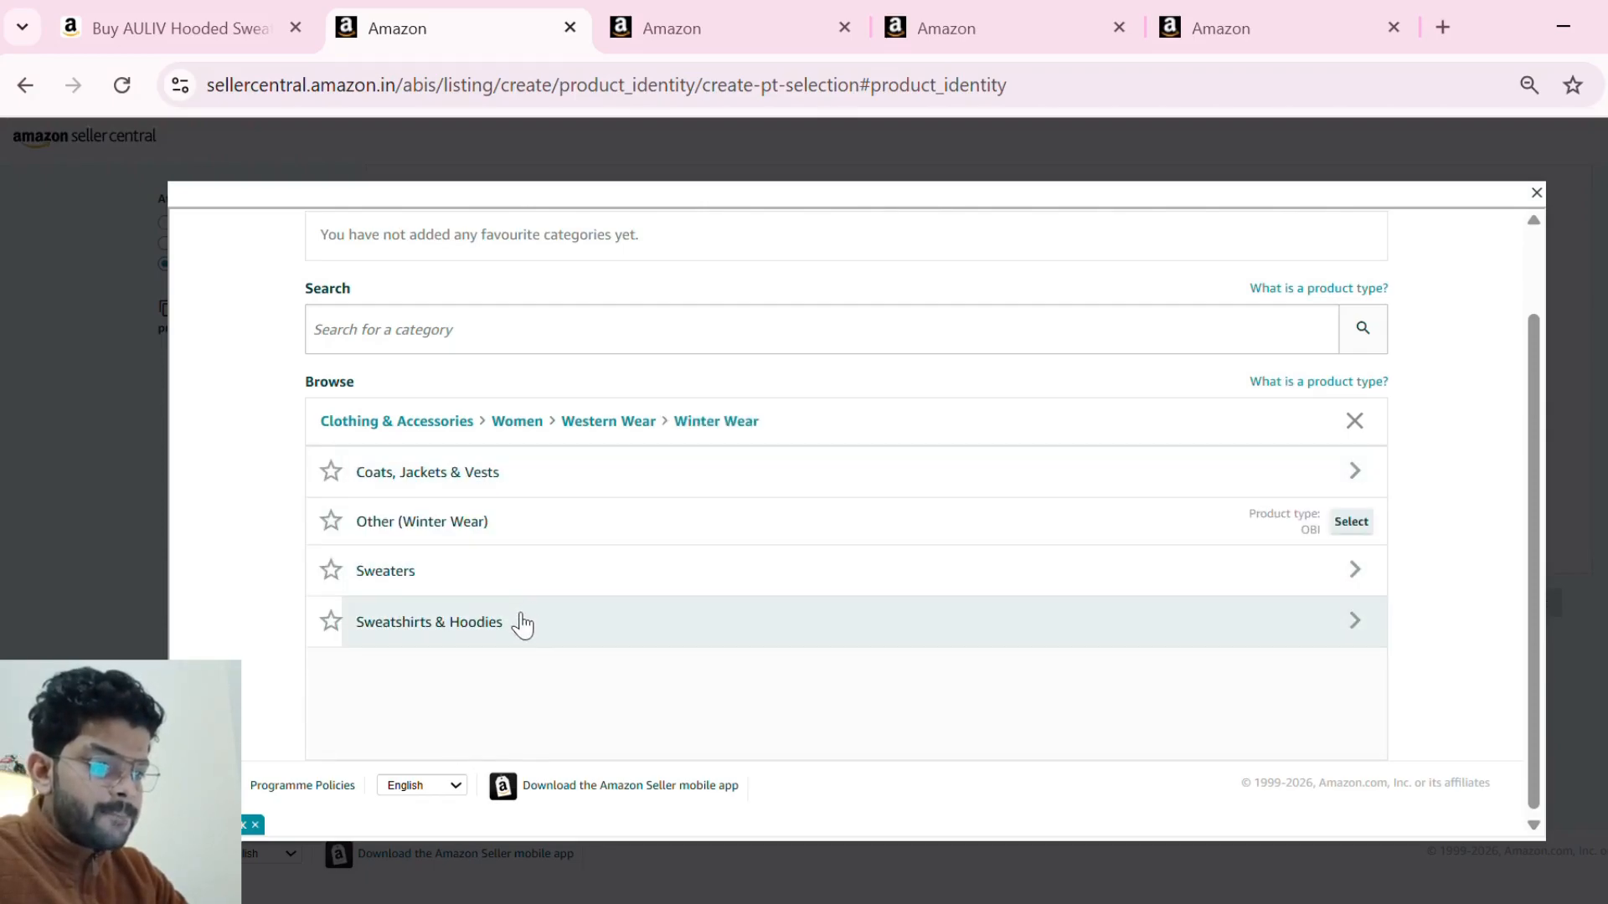
left_click(651, 624)
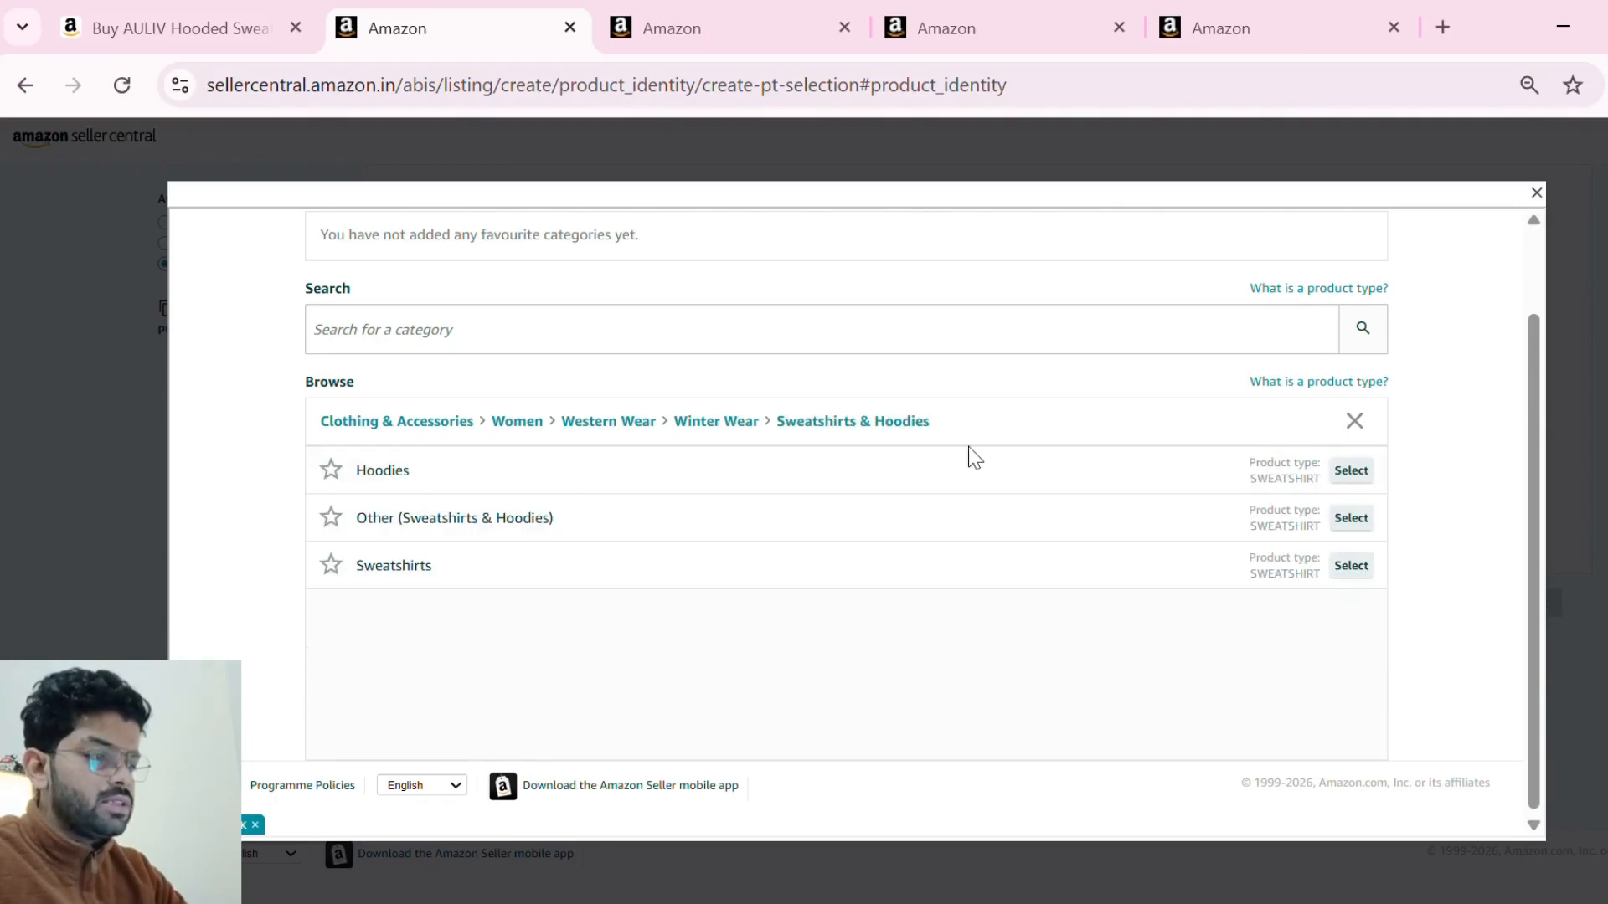
left_click(1351, 473)
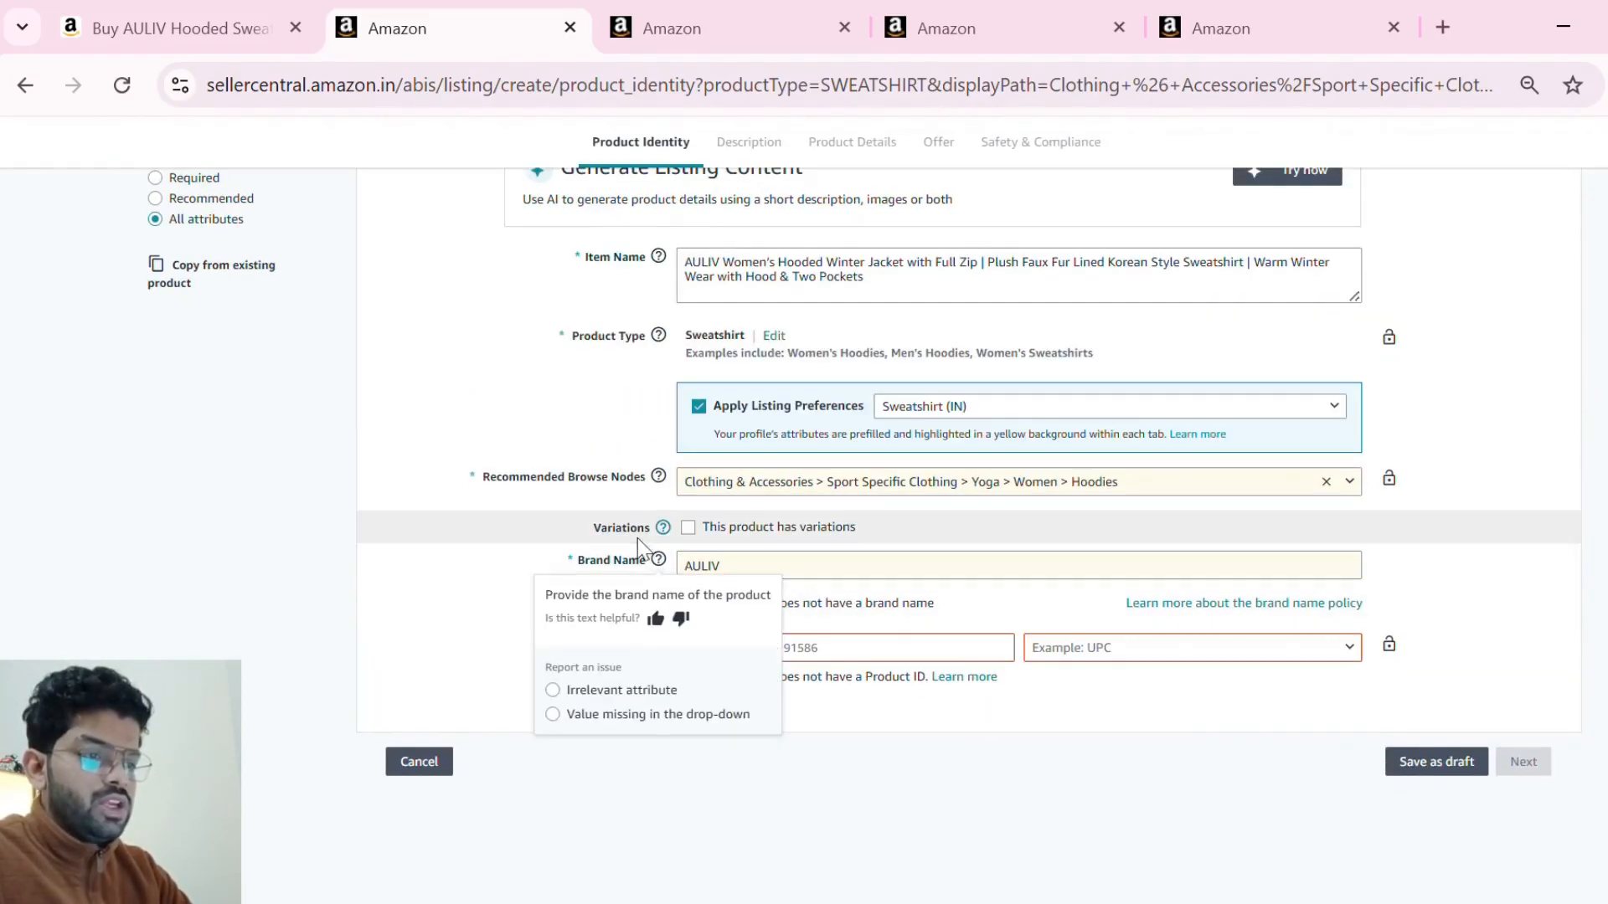
- Read the help note for the Variations option on the Product Identity page
double_click(630, 539)
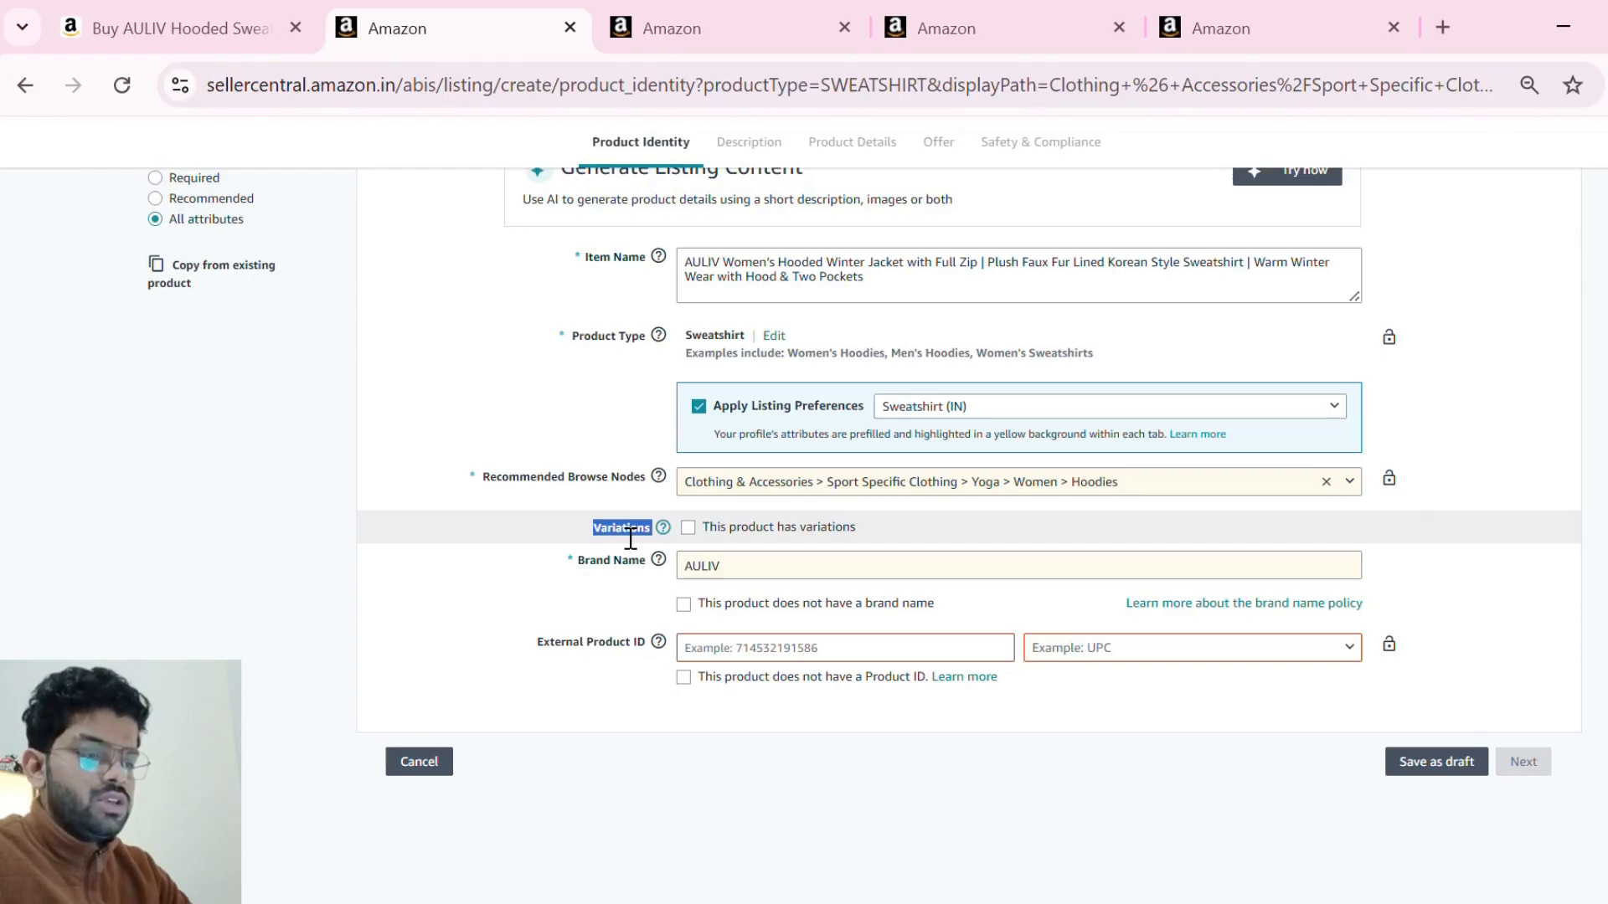
mouse_move(671, 540)
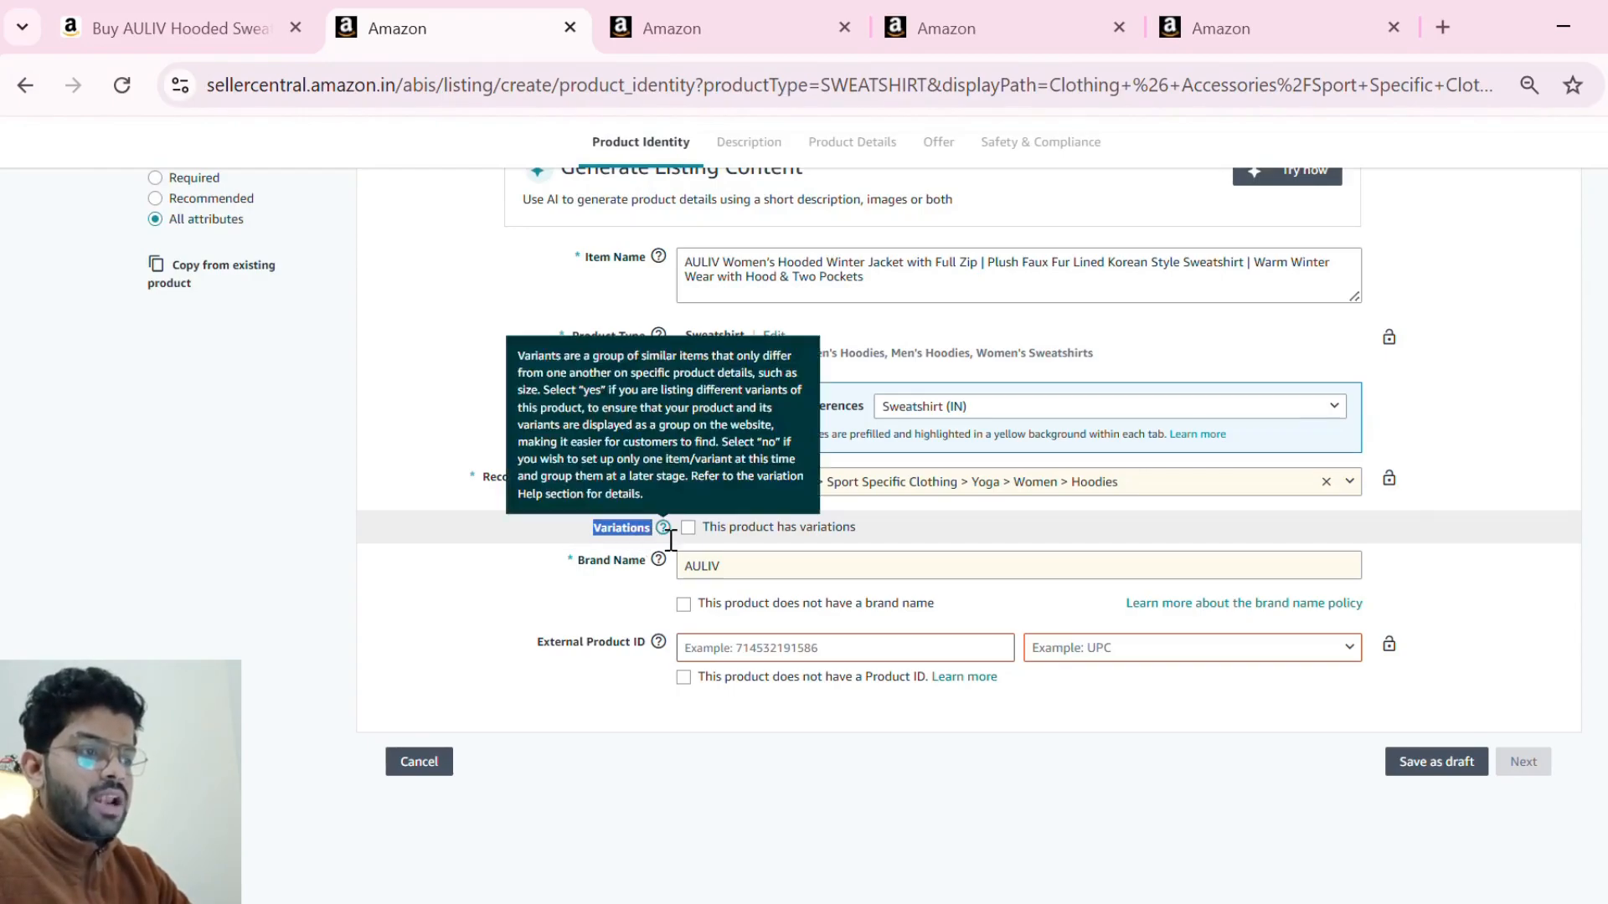
- Check the colour and size variations on the live AULIV sweatshirt listing, and return to the new listing's Product Identity page
left_click(893, 285)
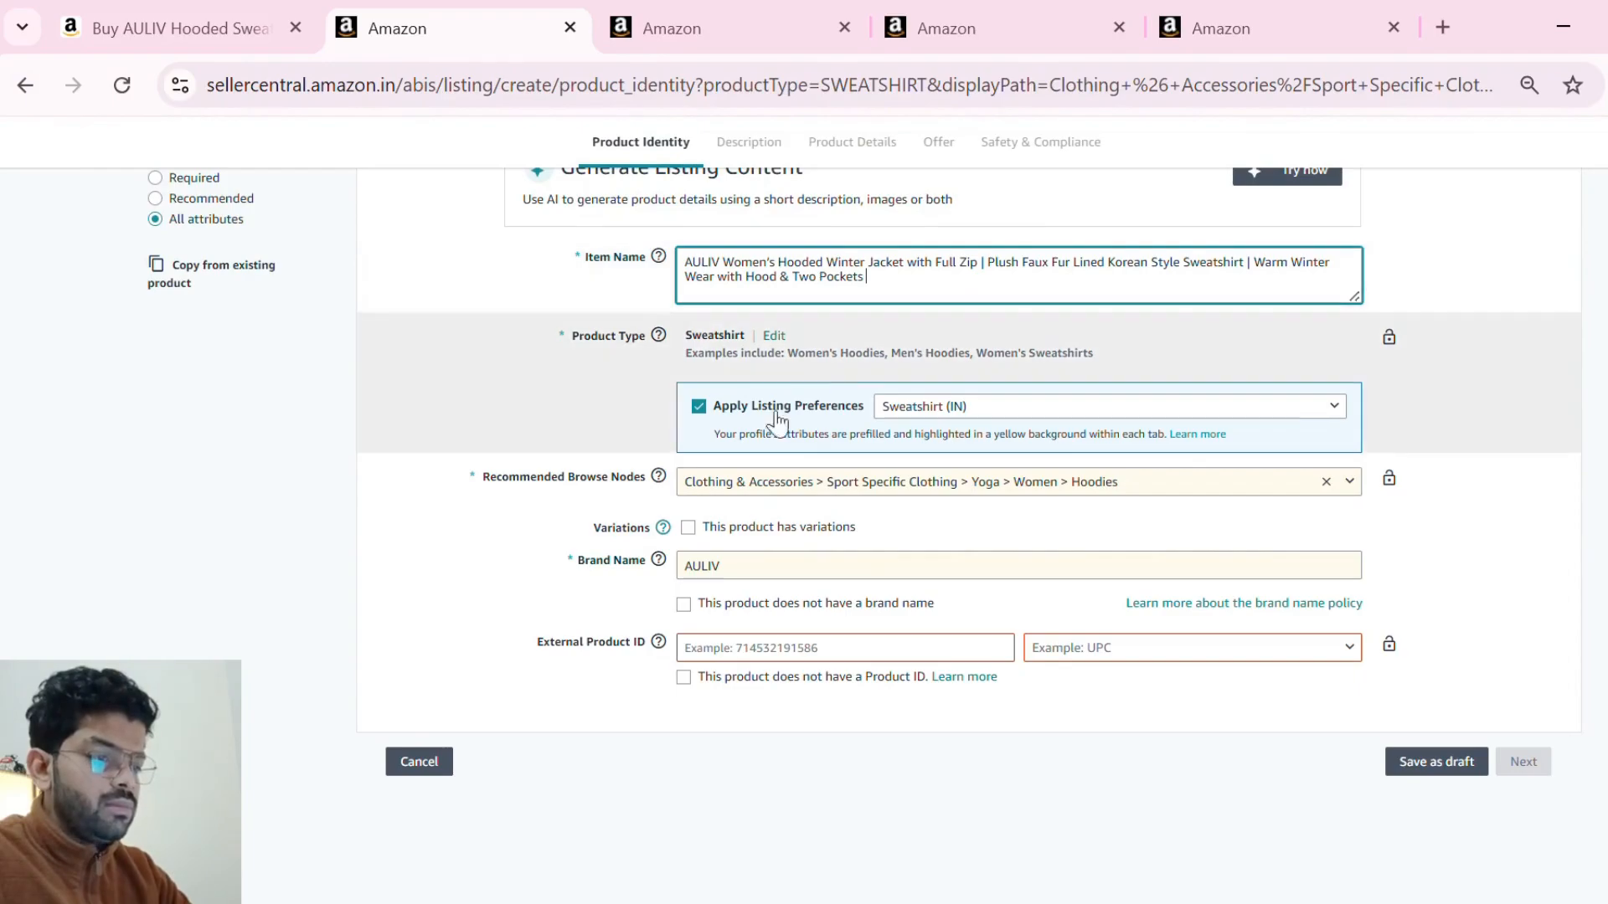
left_click(687, 740)
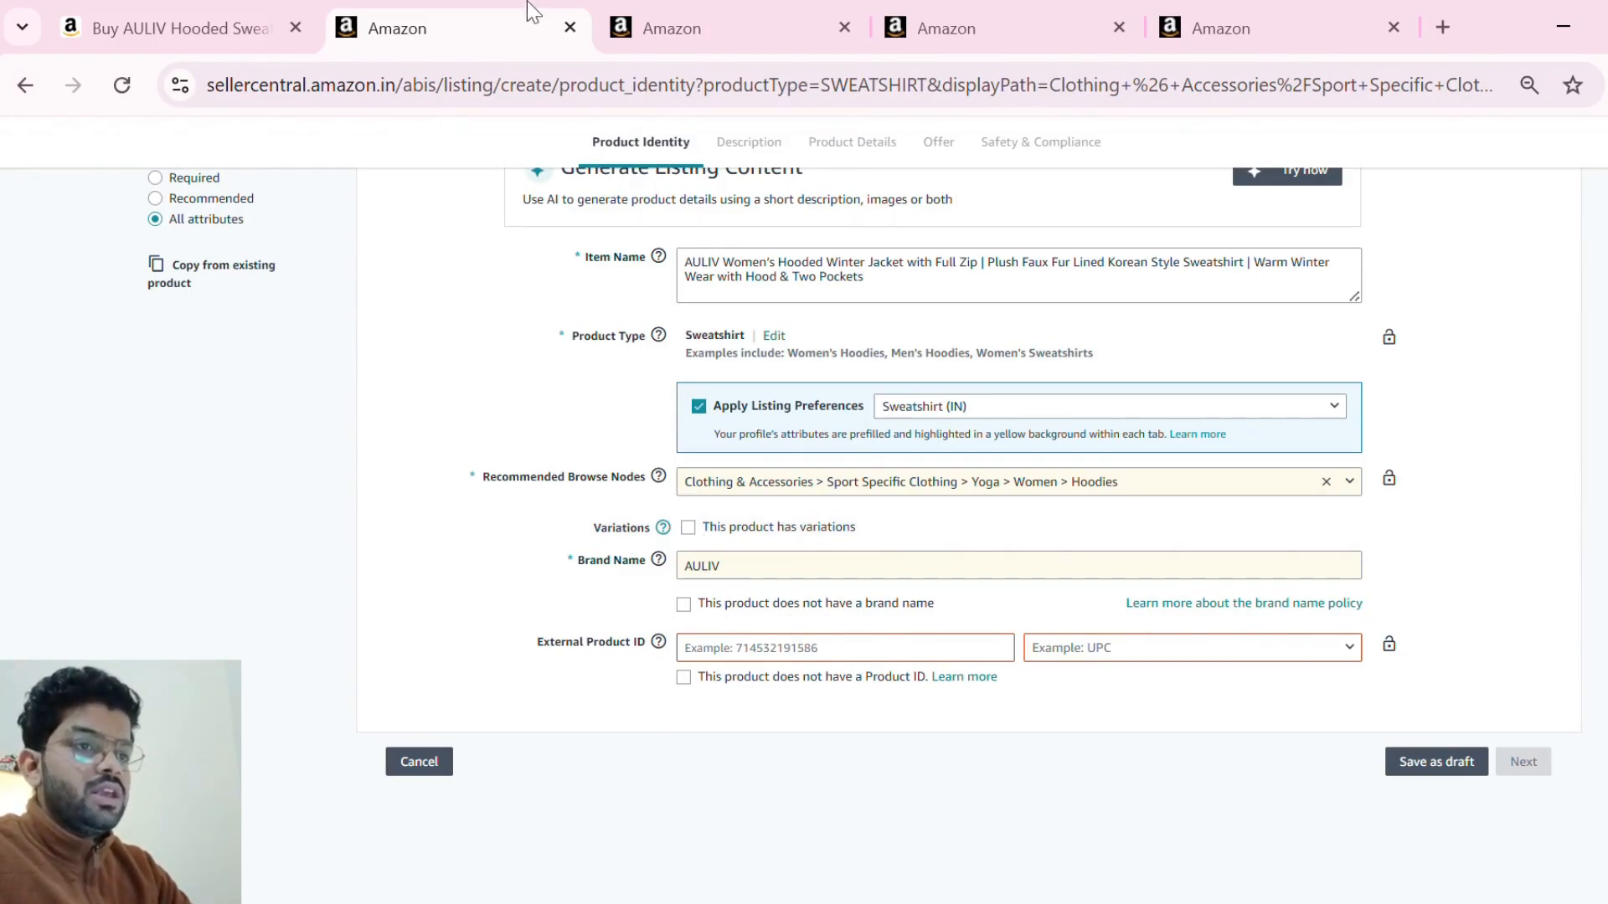
left_click(228, 1)
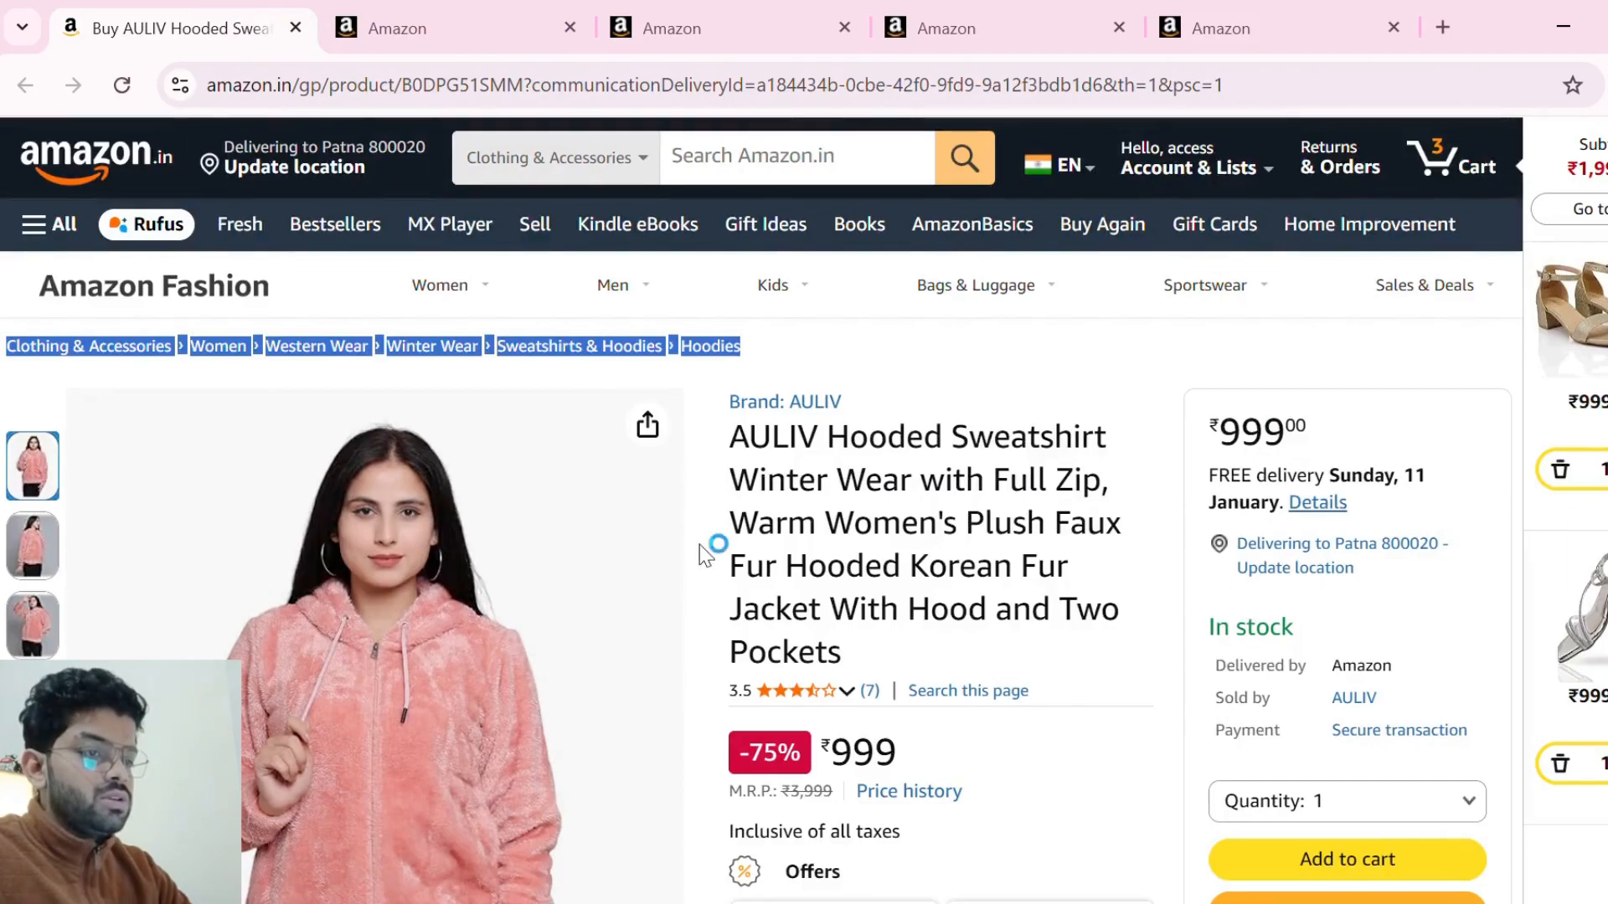
scroll(701, 545, "down", 12)
scroll(700, 544, "down", 2)
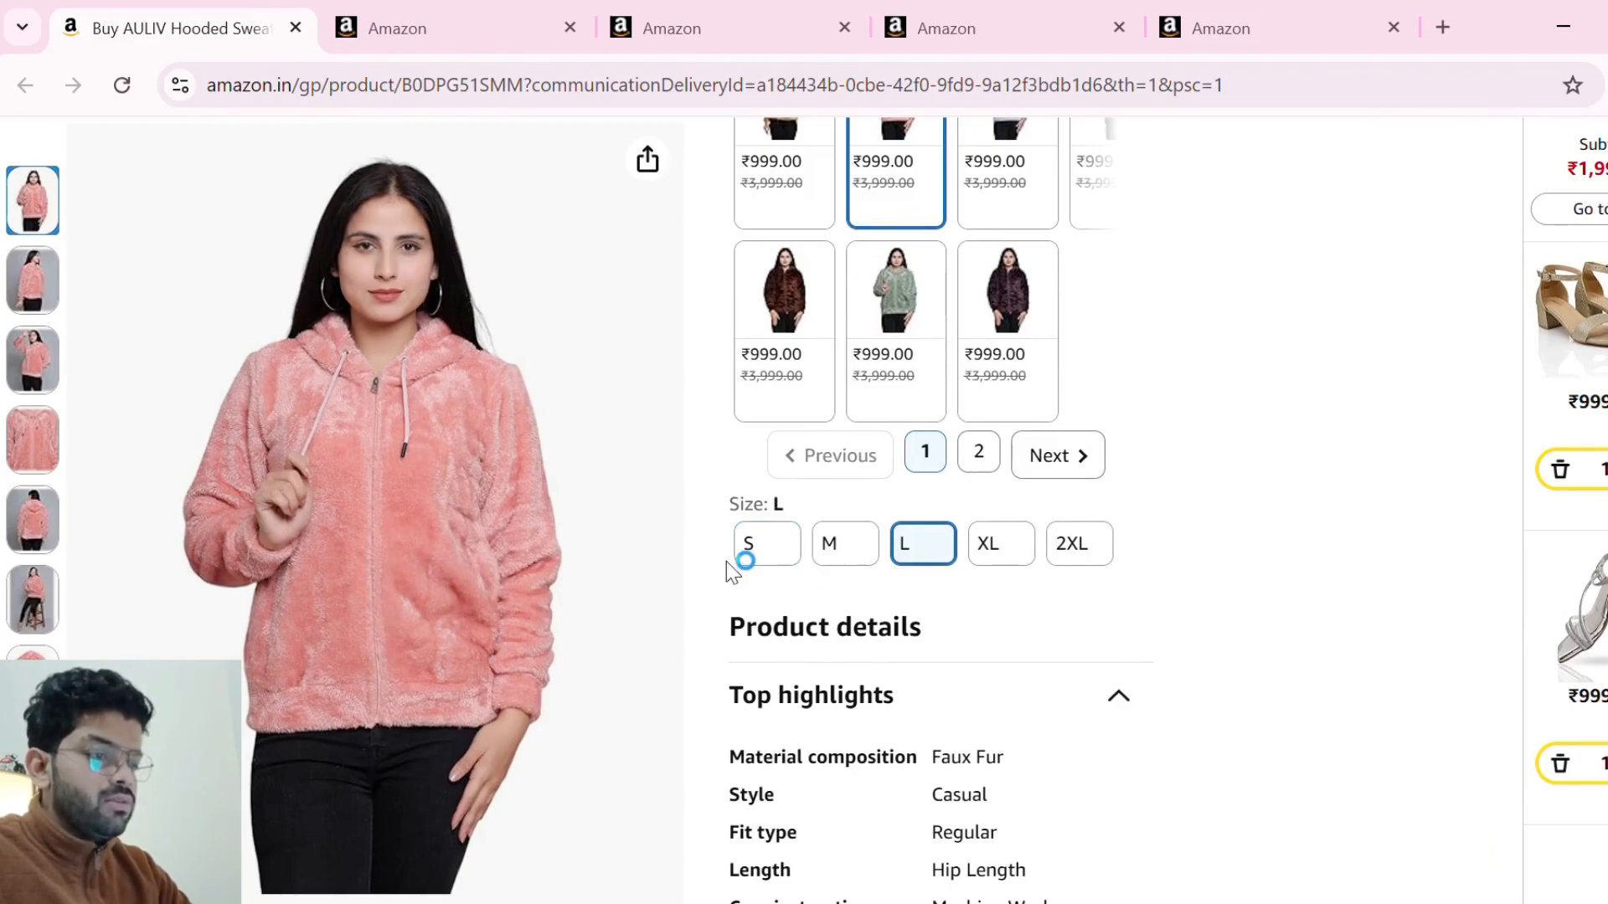
left_click_drag(735, 546, 1047, 557)
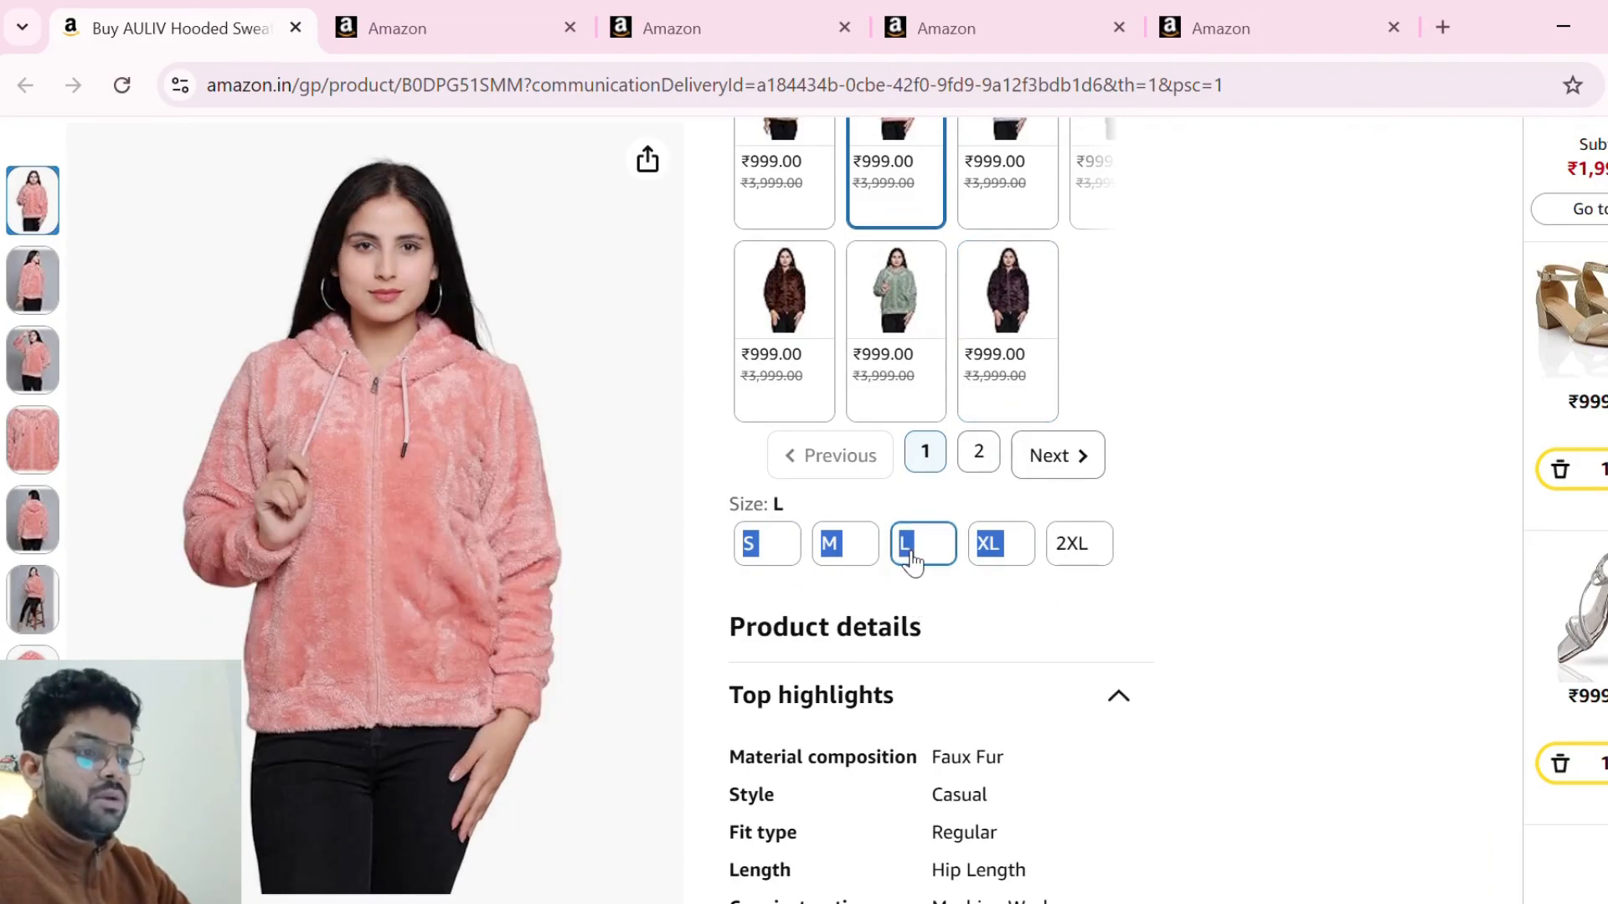
left_click(911, 560)
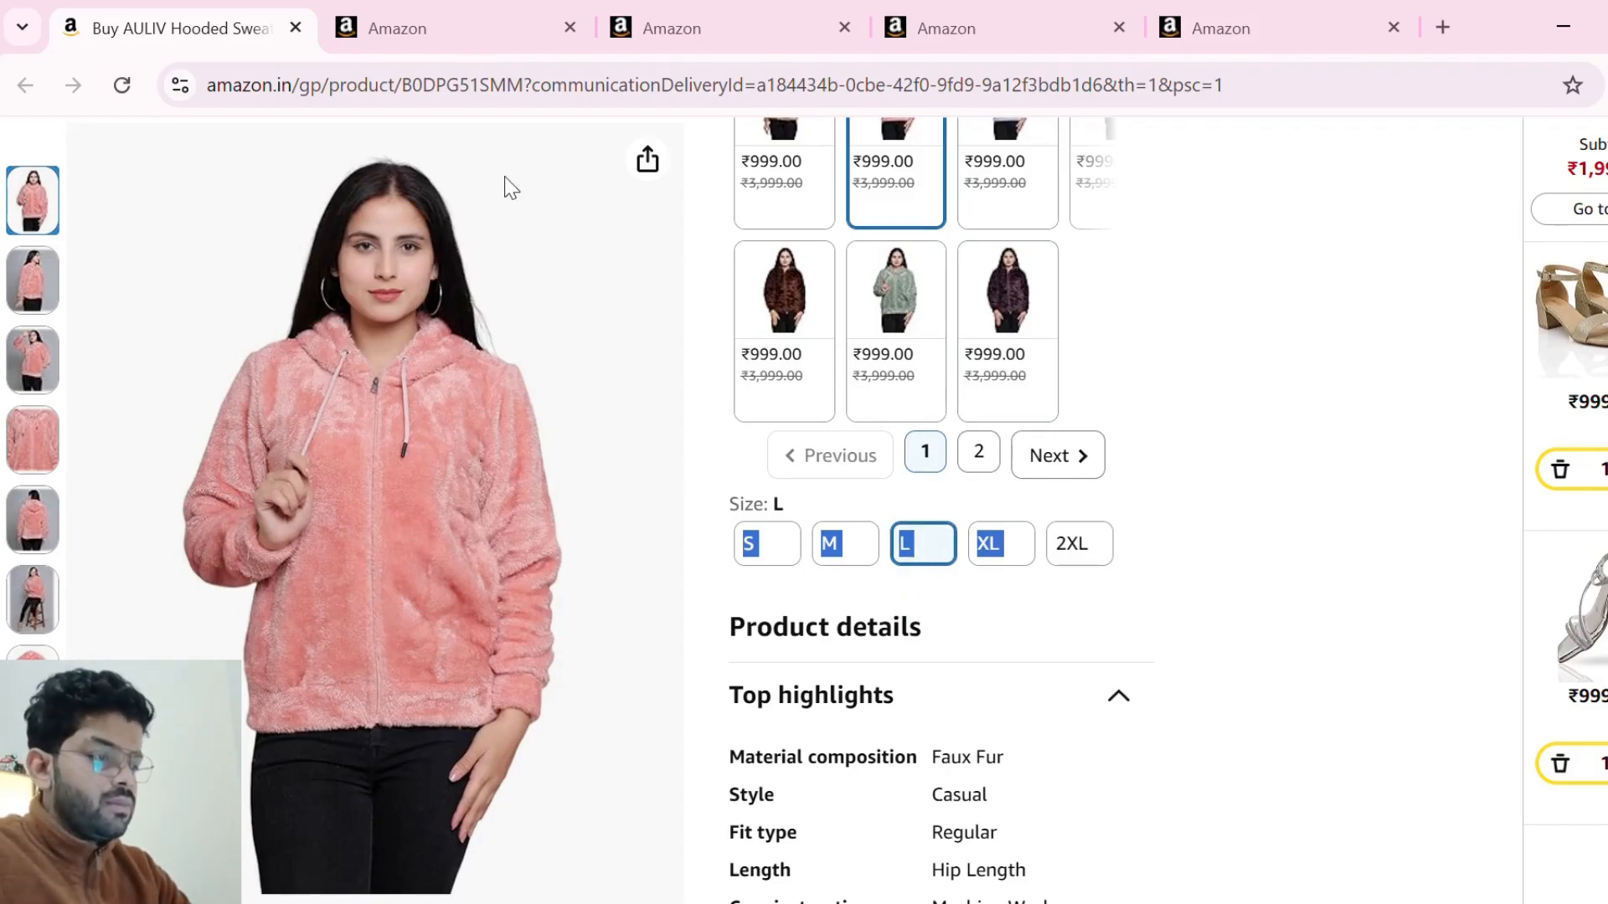
left_click(452, 29)
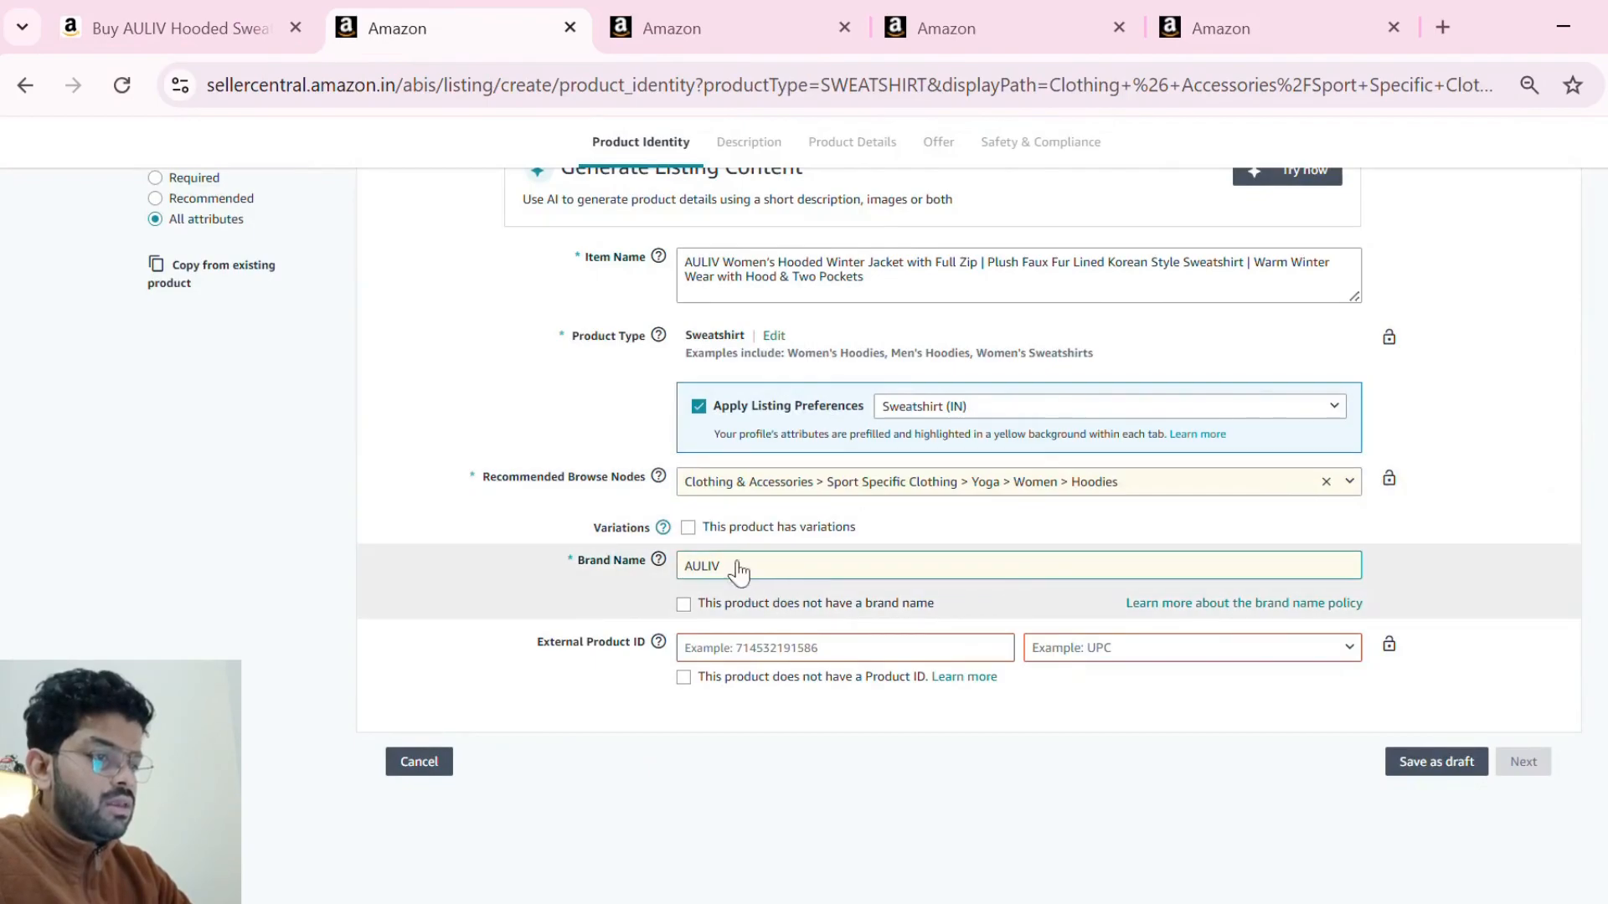
- Turn off Apply Listing Preferences for the Sweatshirt product type
left_click(706, 410)
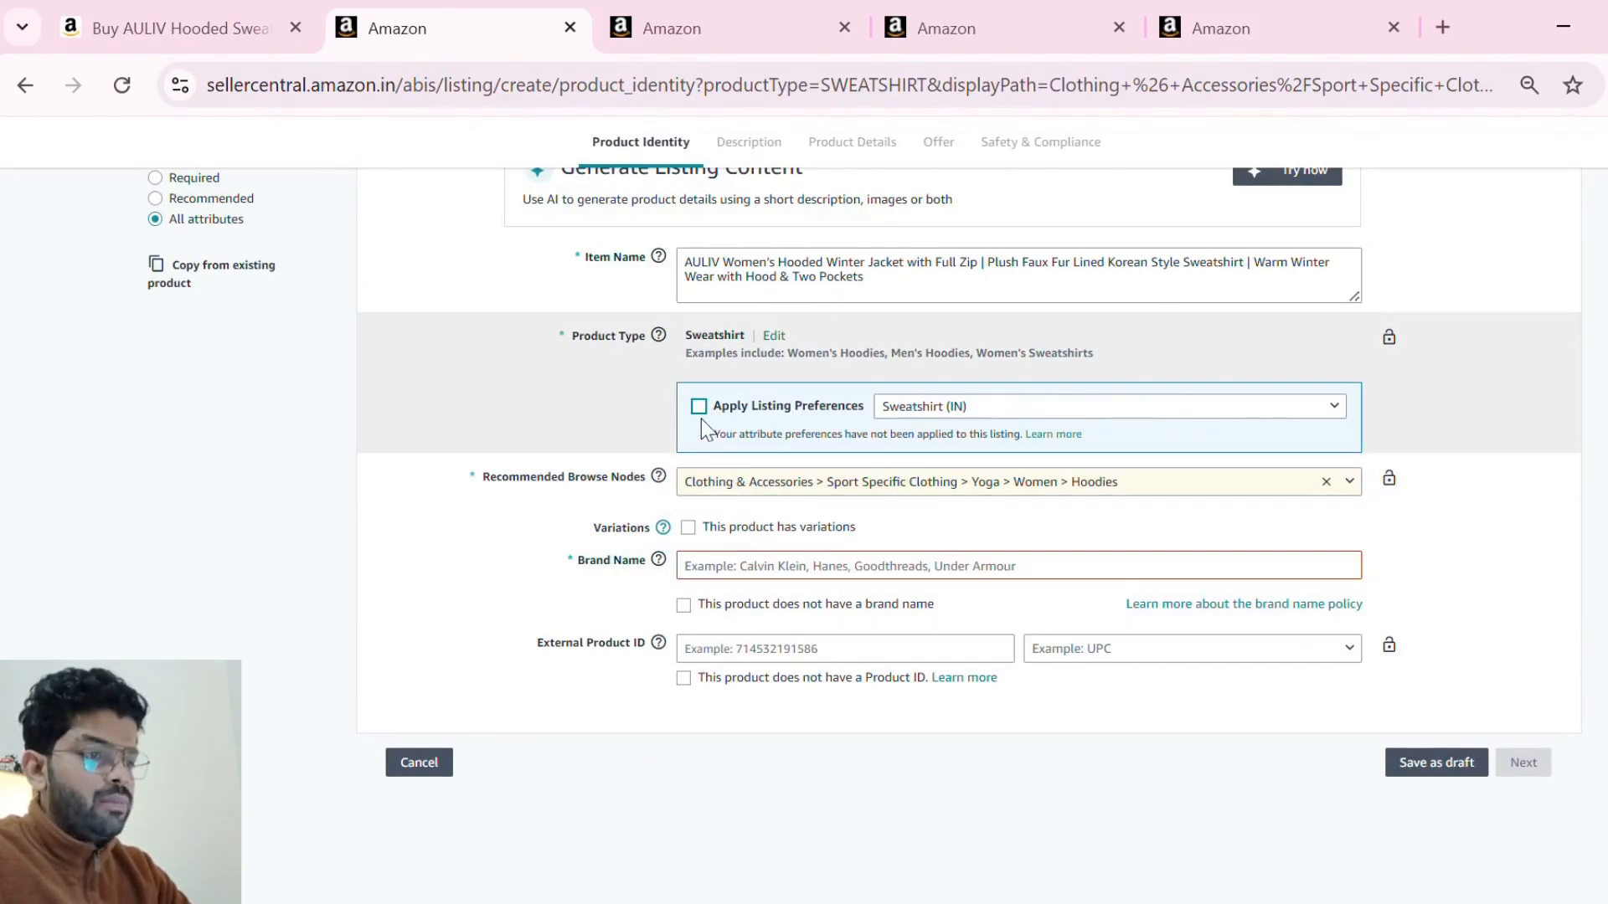
left_click(700, 408)
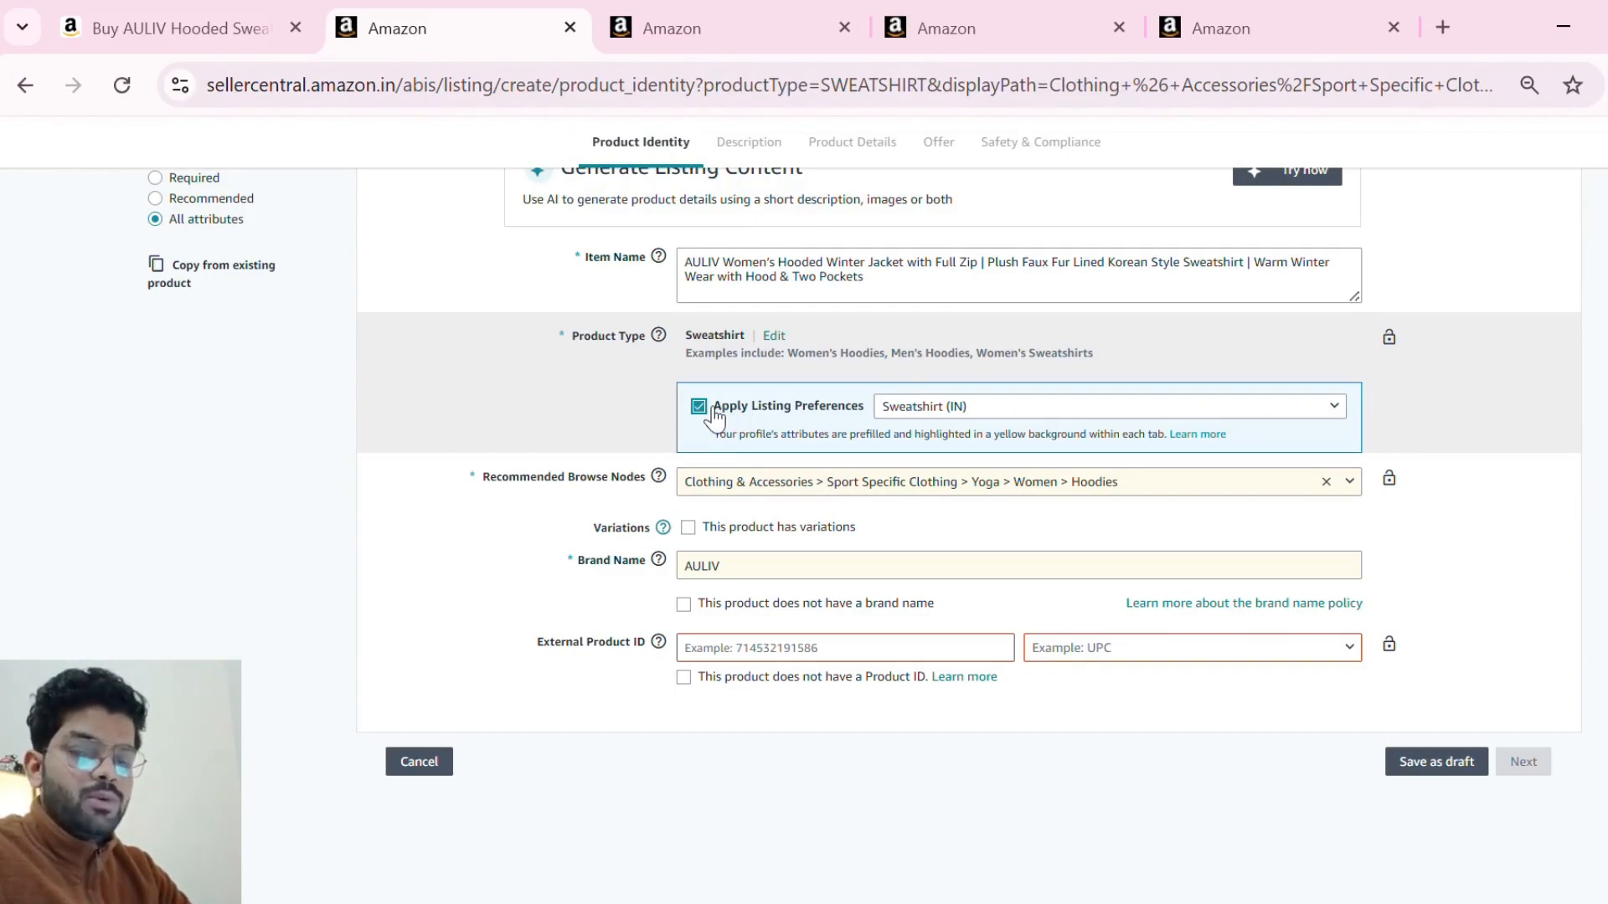
left_click(712, 410)
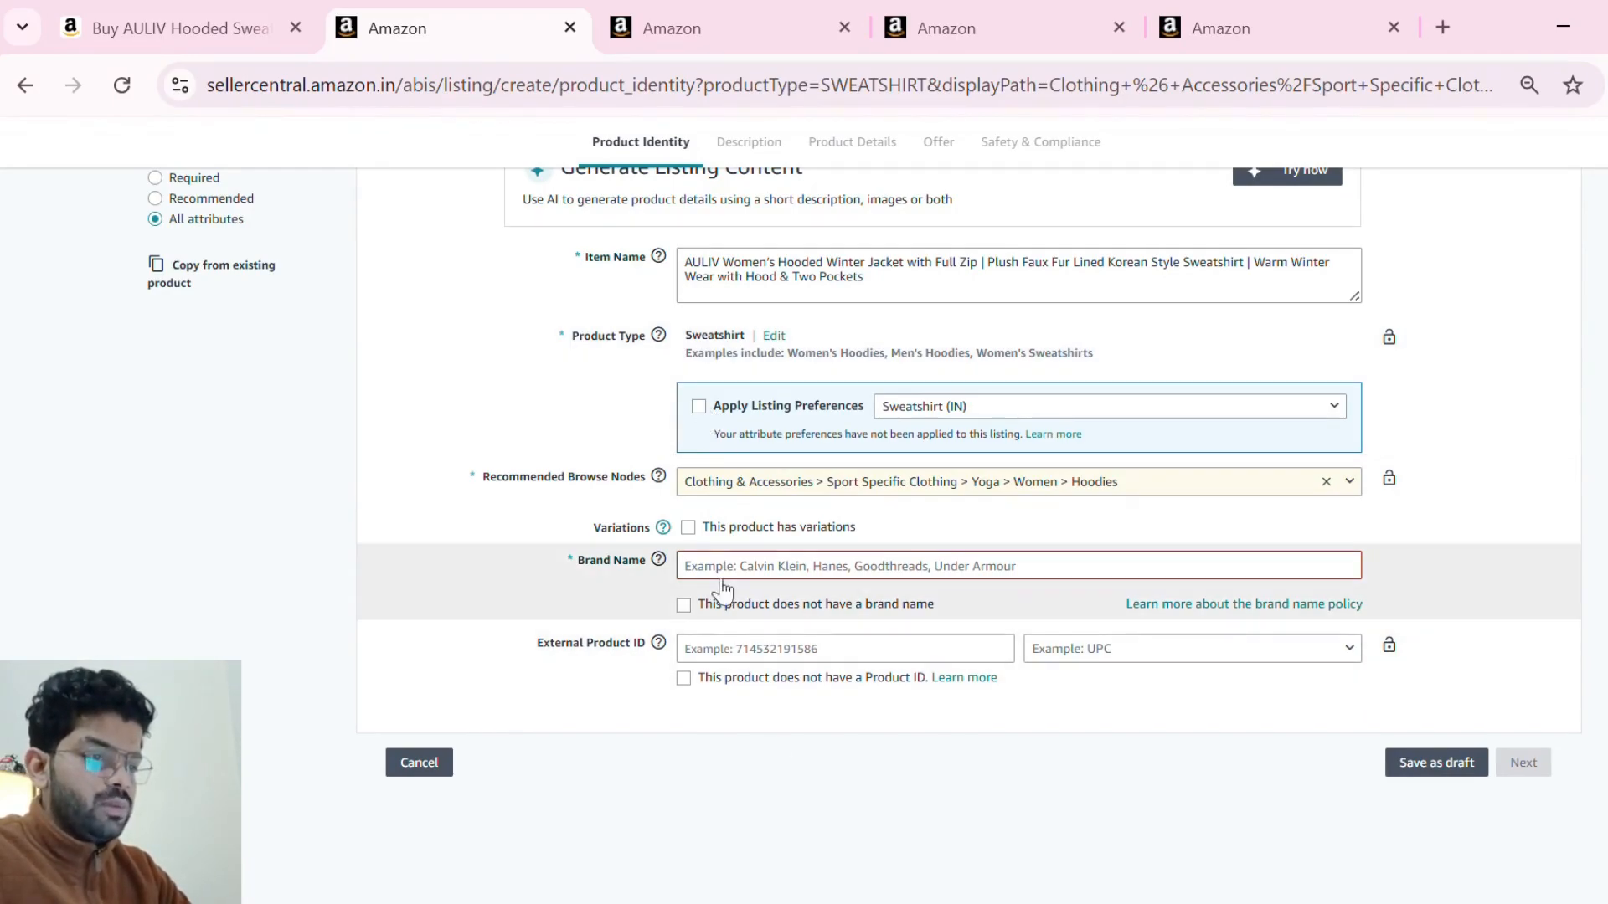
- Mark the product as having variations, with Apparel Size as the attribute that differs across variants
left_click(690, 536)
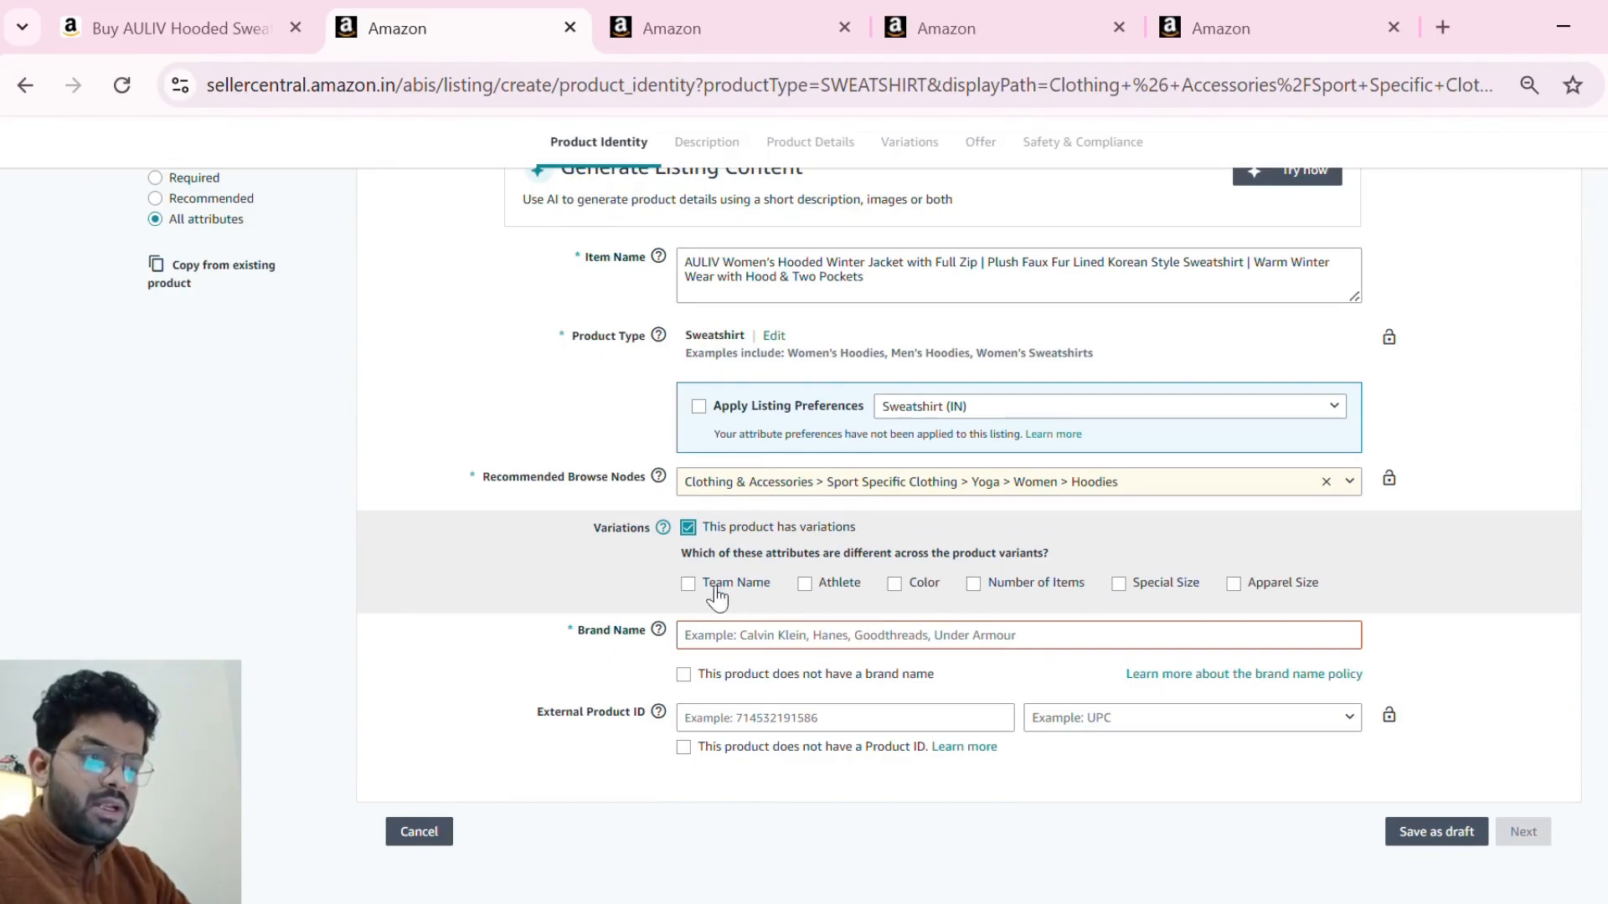
left_click_drag(700, 586, 1329, 592)
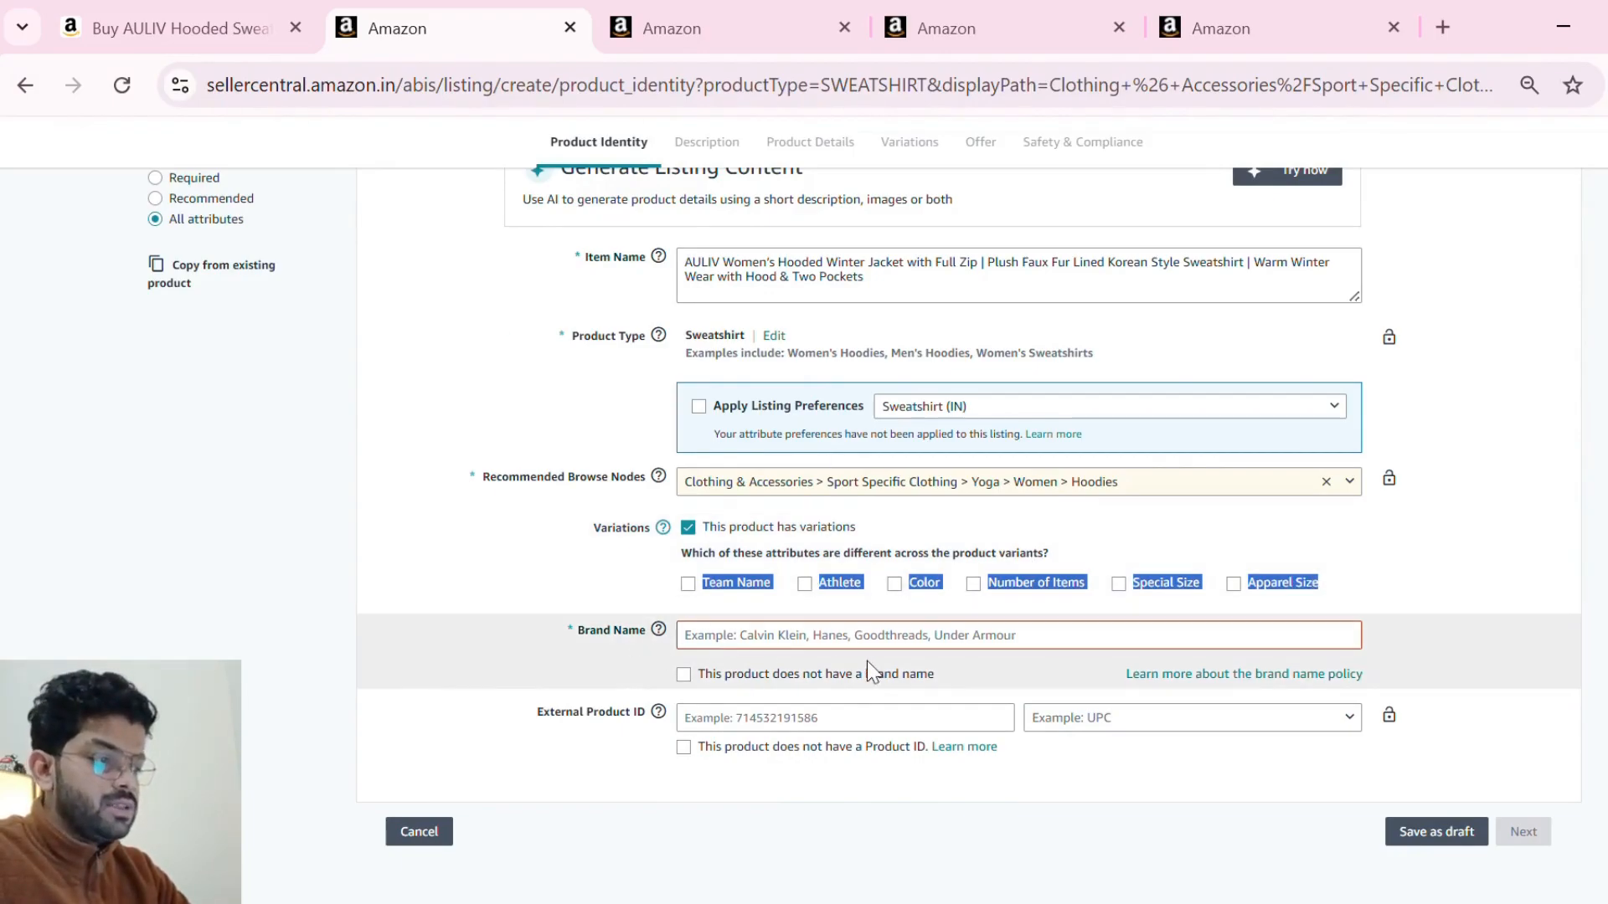
left_click(1399, 576)
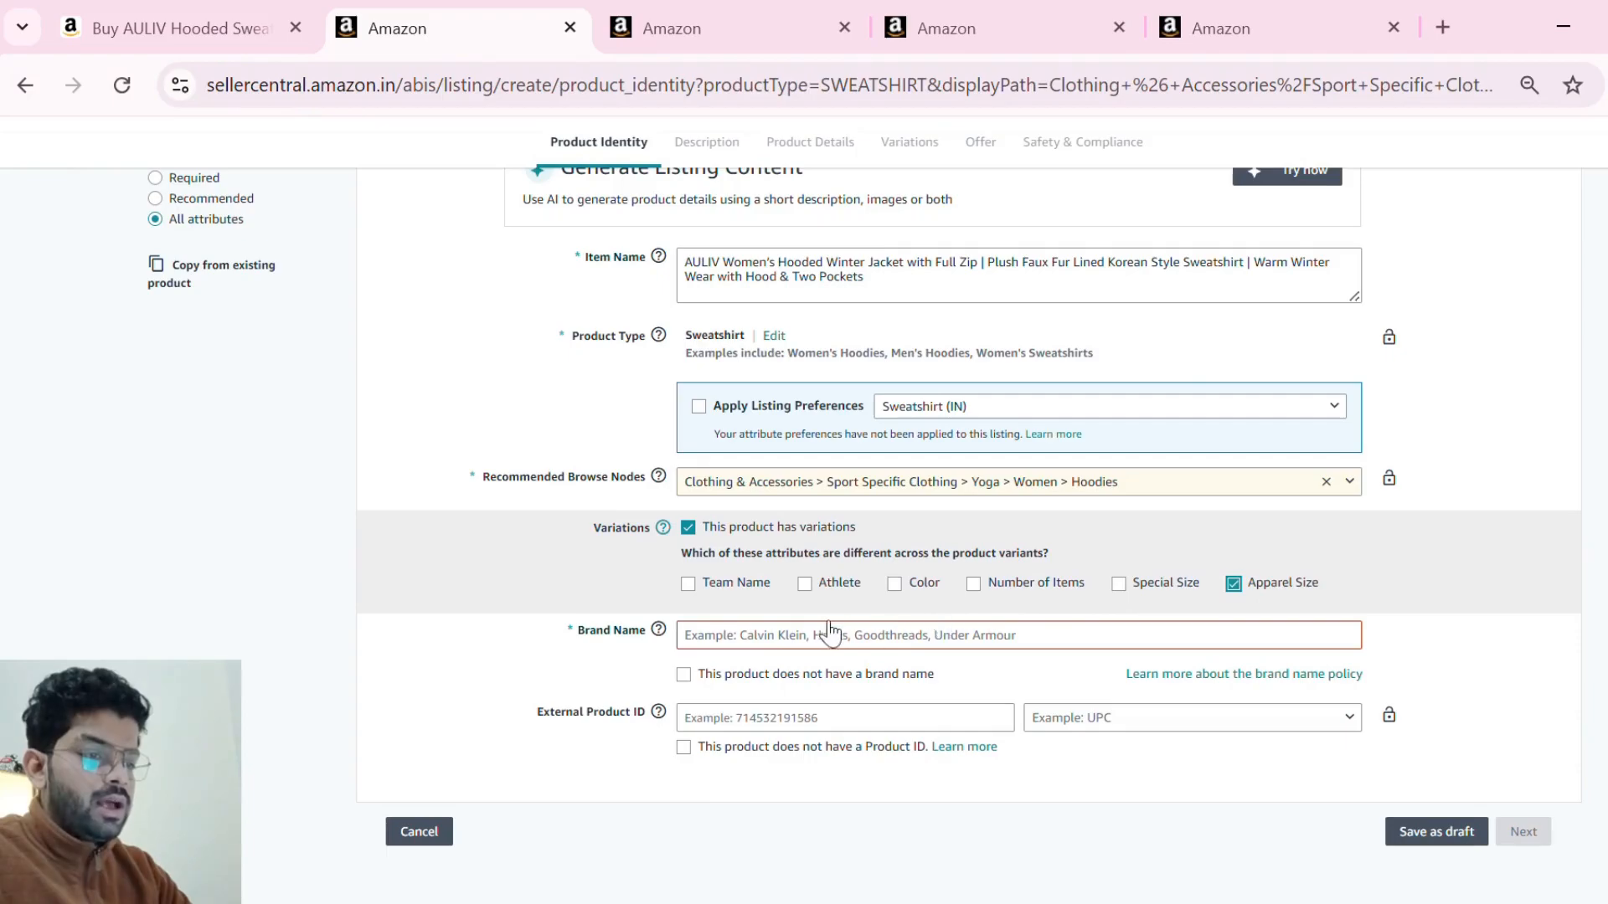
- Set the brand name to the suggested AULIV and continue to the Description page
left_click(737, 636)
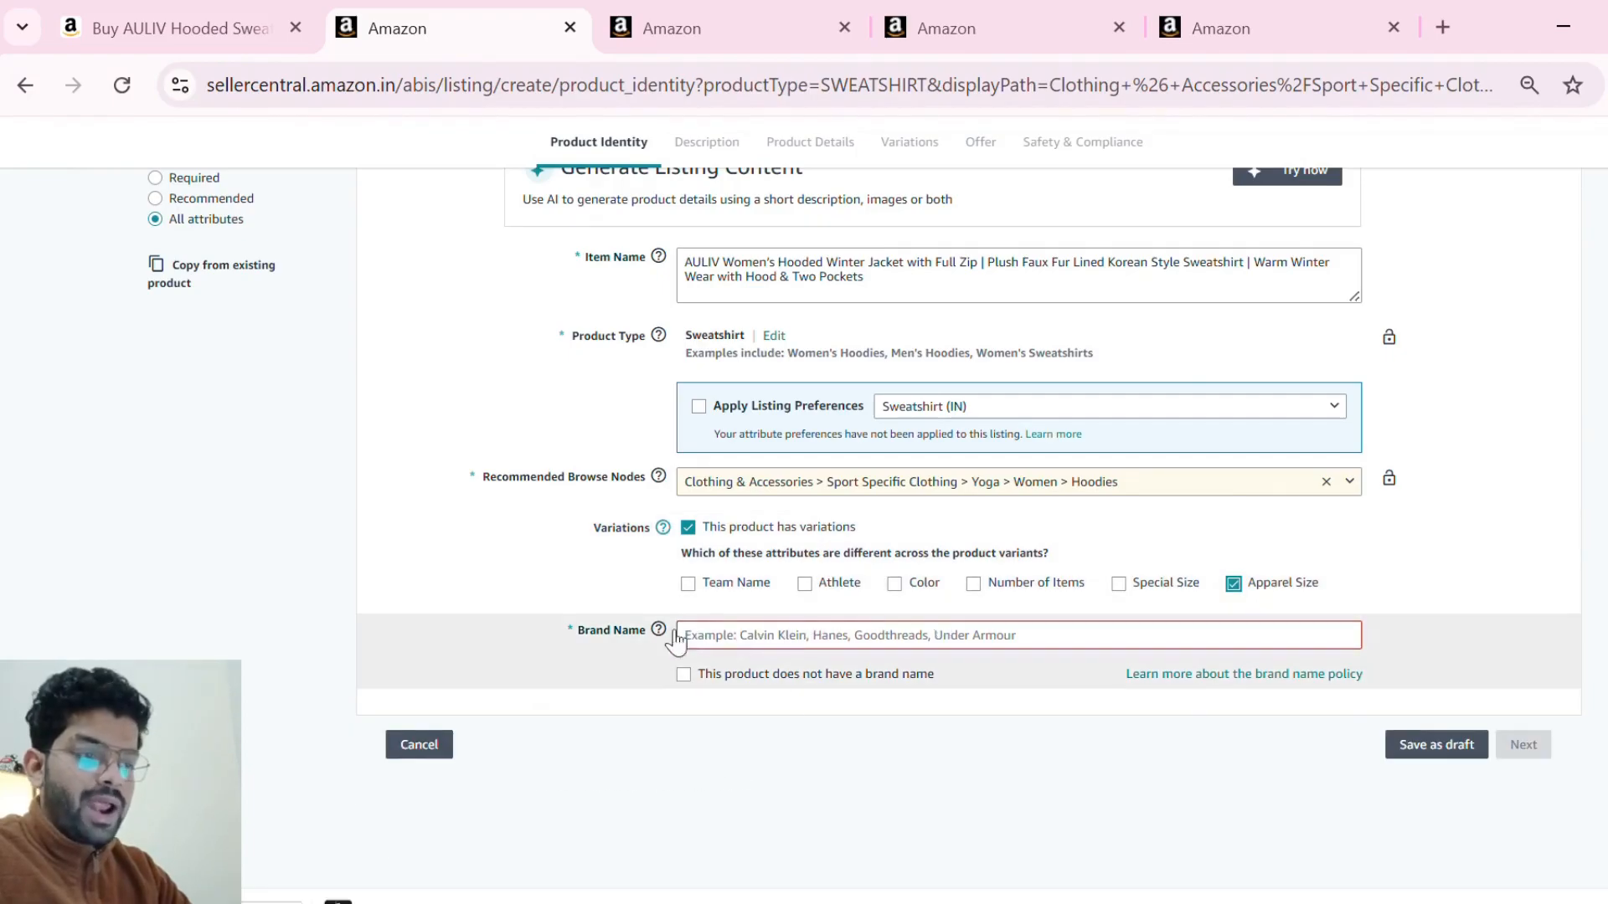
left_click(721, 641)
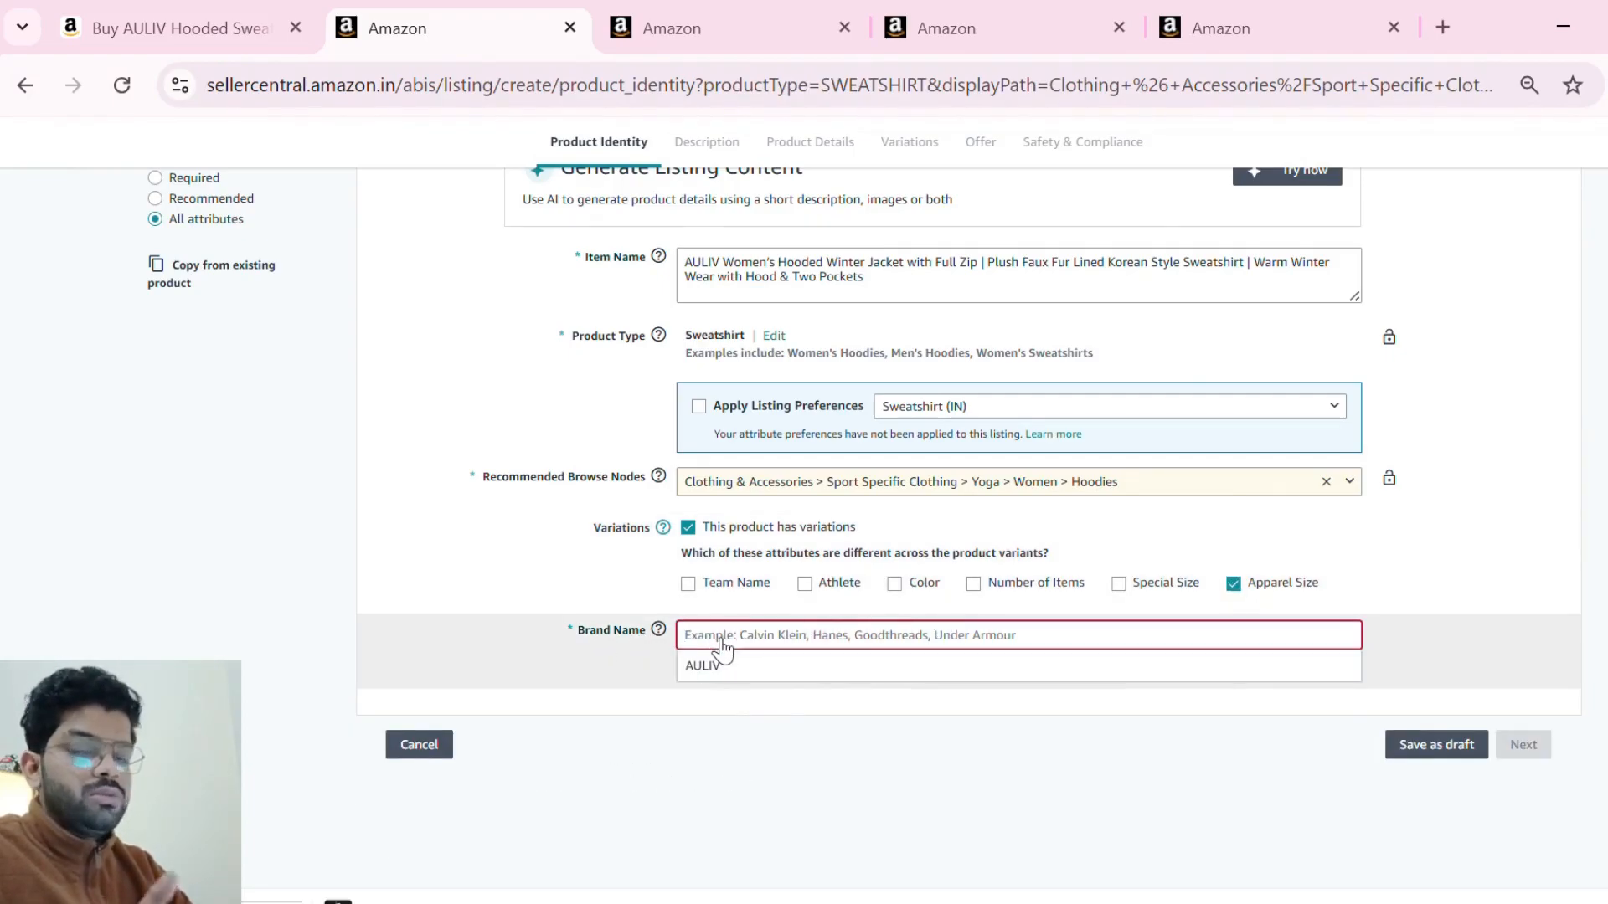
left_click(685, 754)
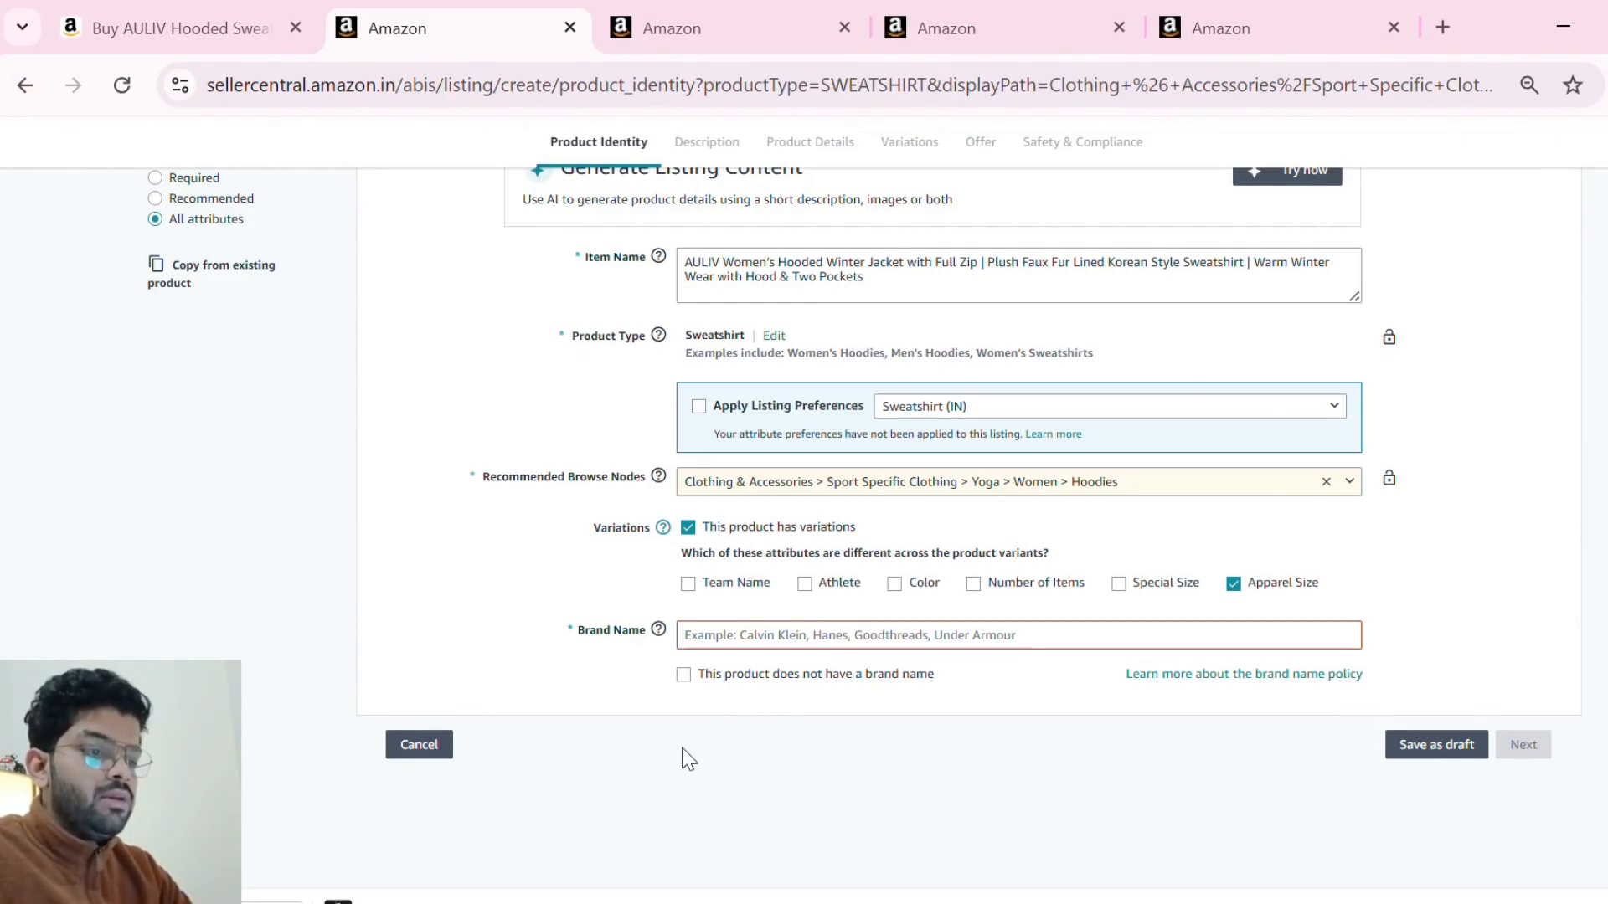
left_click(713, 637)
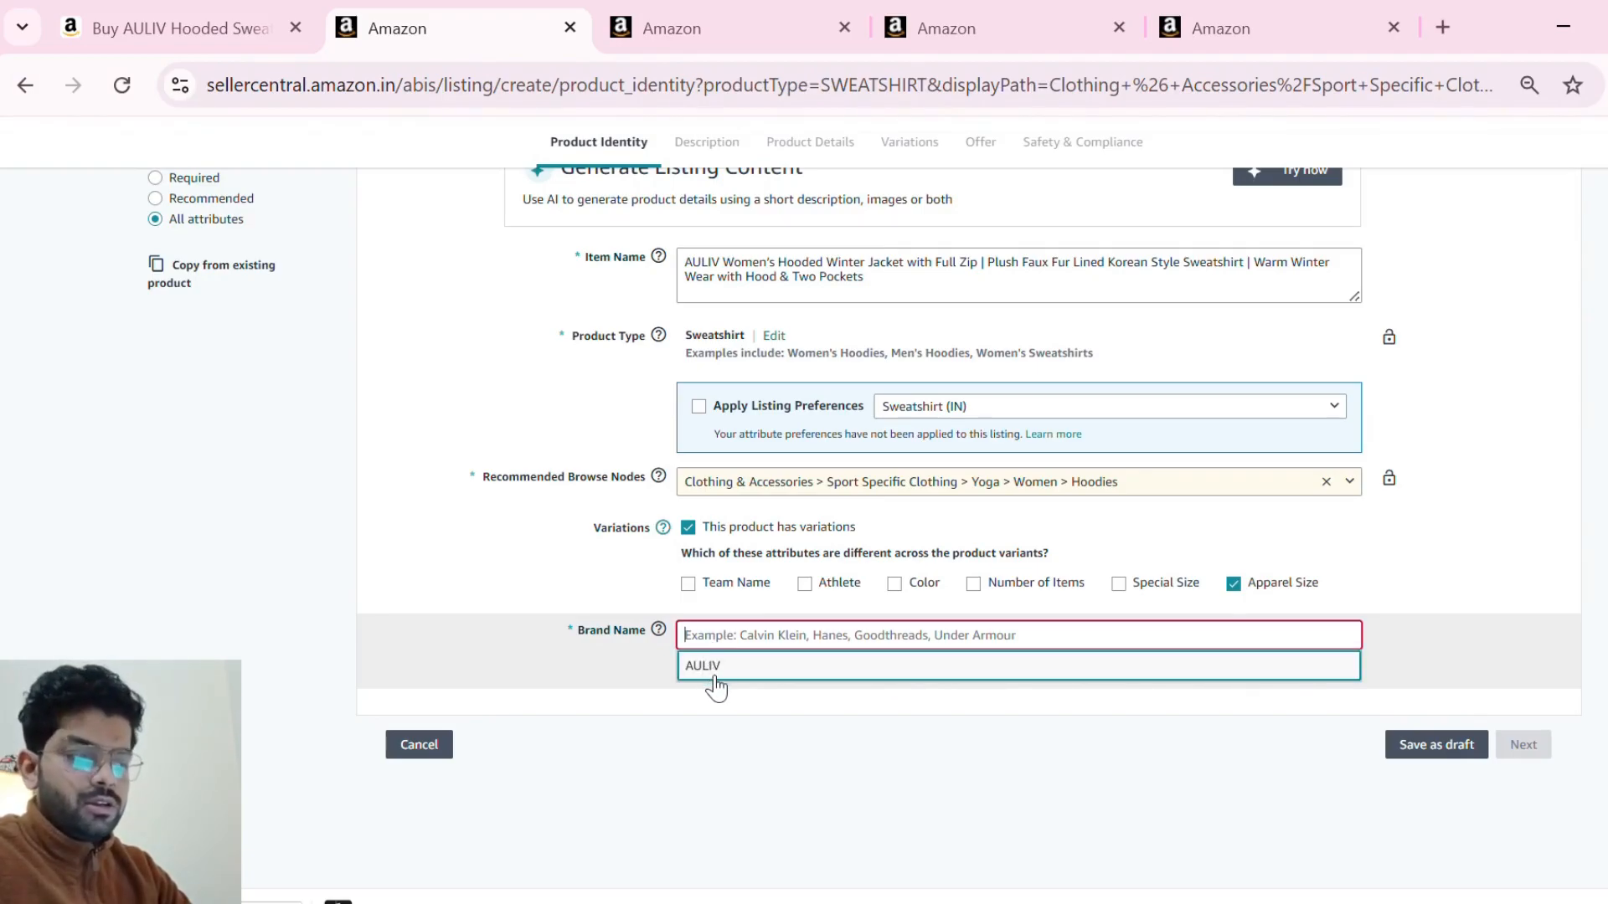
left_click(715, 675)
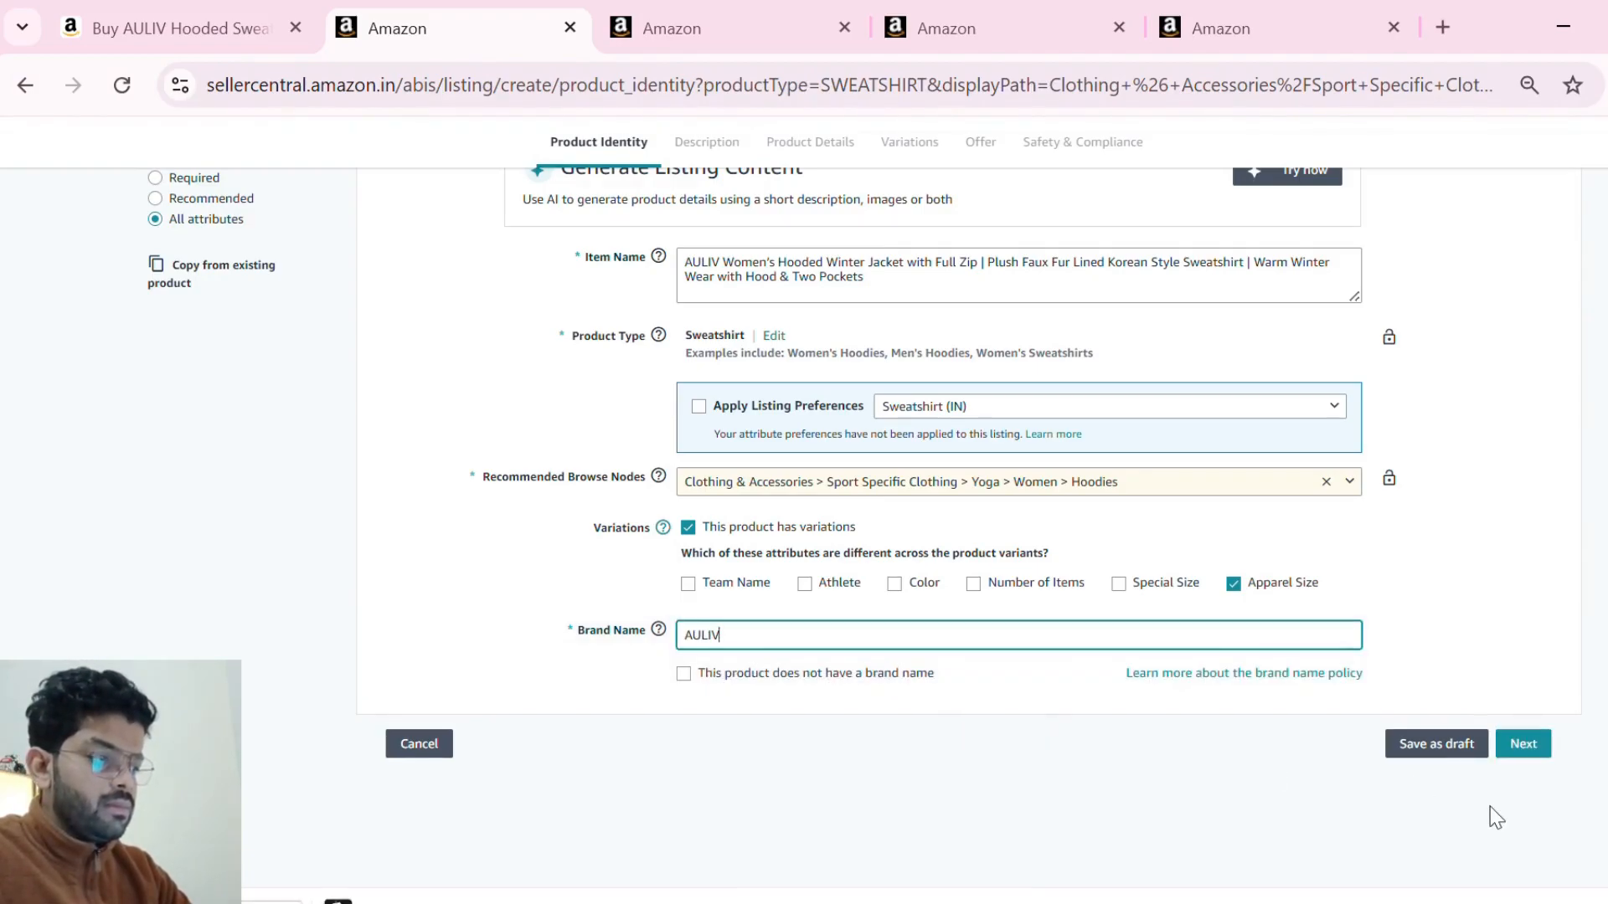
left_click(1534, 752)
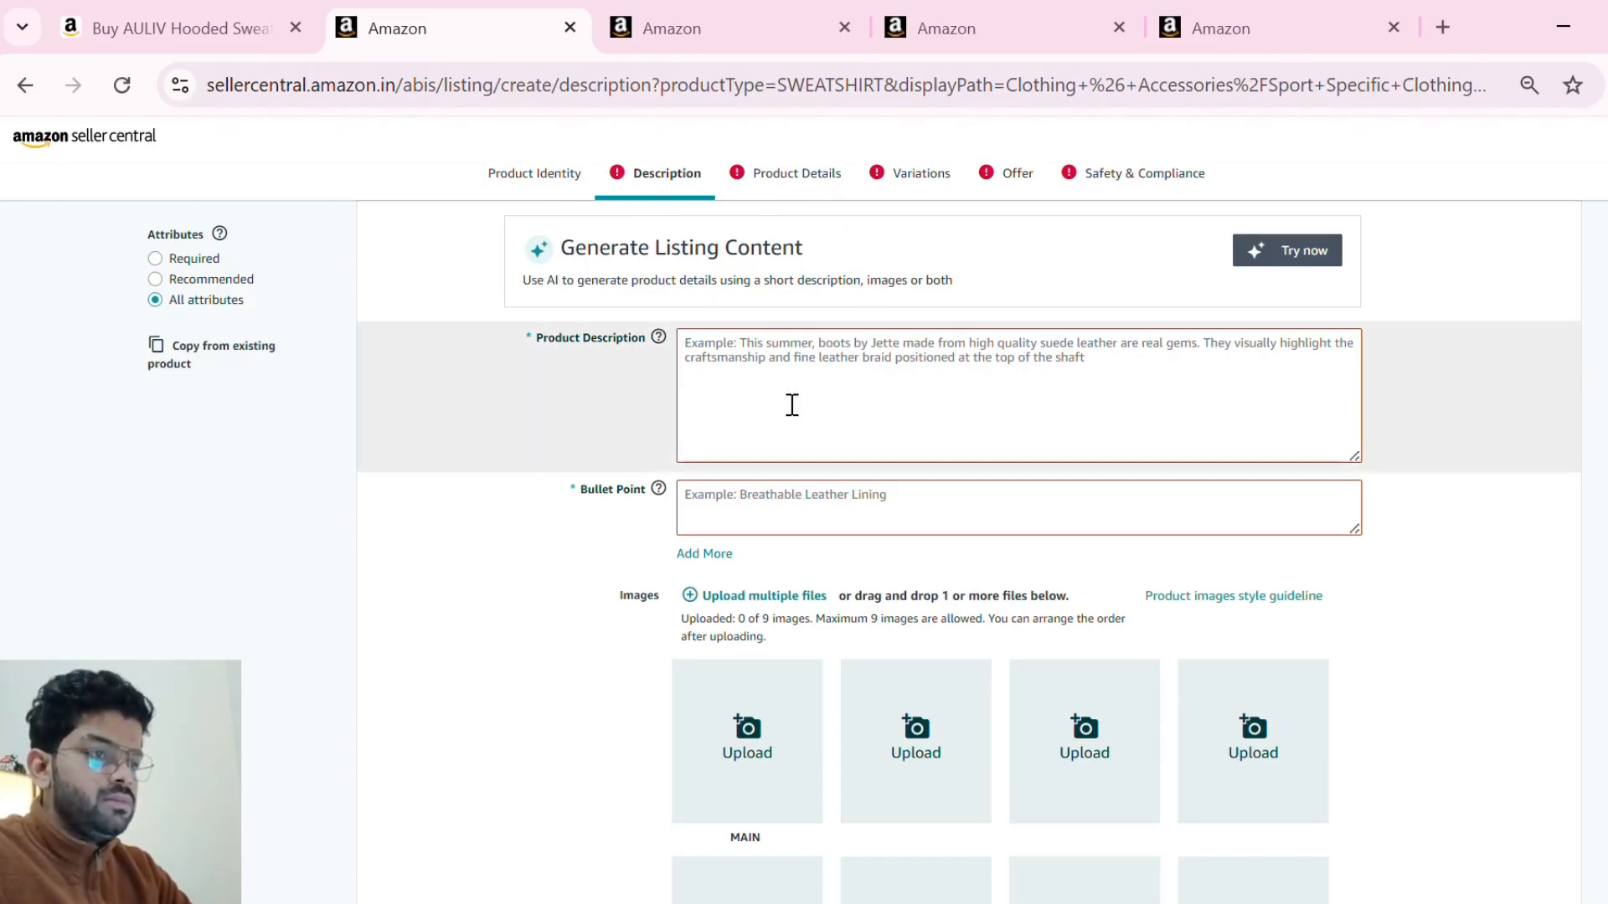
left_click(529, 173)
left_click(661, 178)
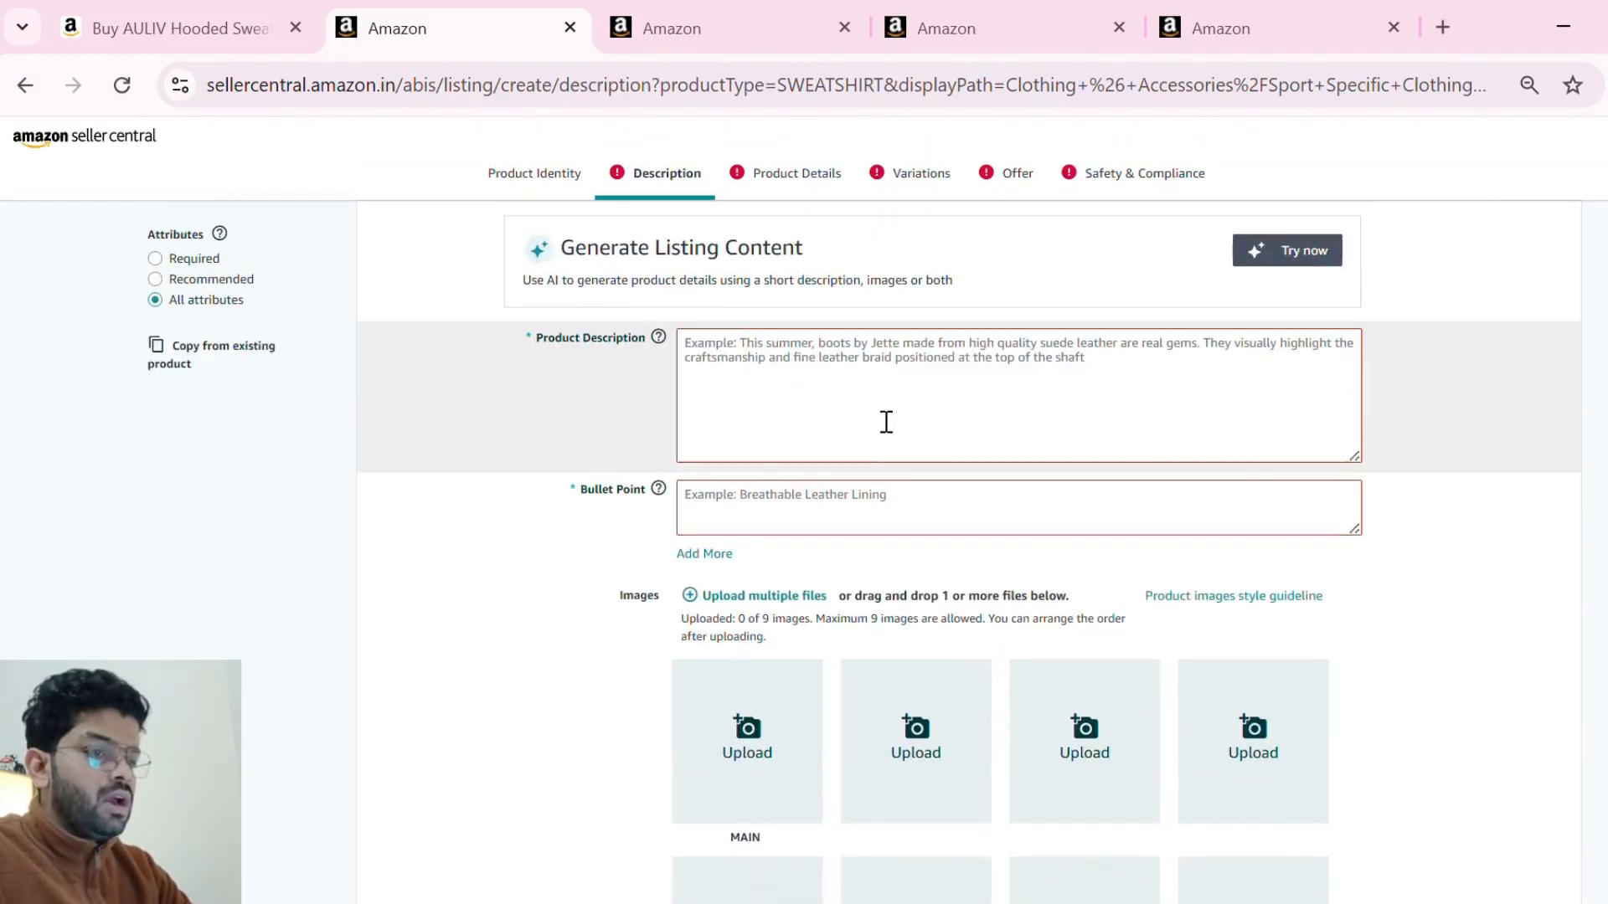
- Enter a product description beginning "Stay cozy and fashionable this winter with the AULIV Women's Hooded Winter Jacket", covering full zip, faux fur lining, hood and pockets
left_click(863, 418)
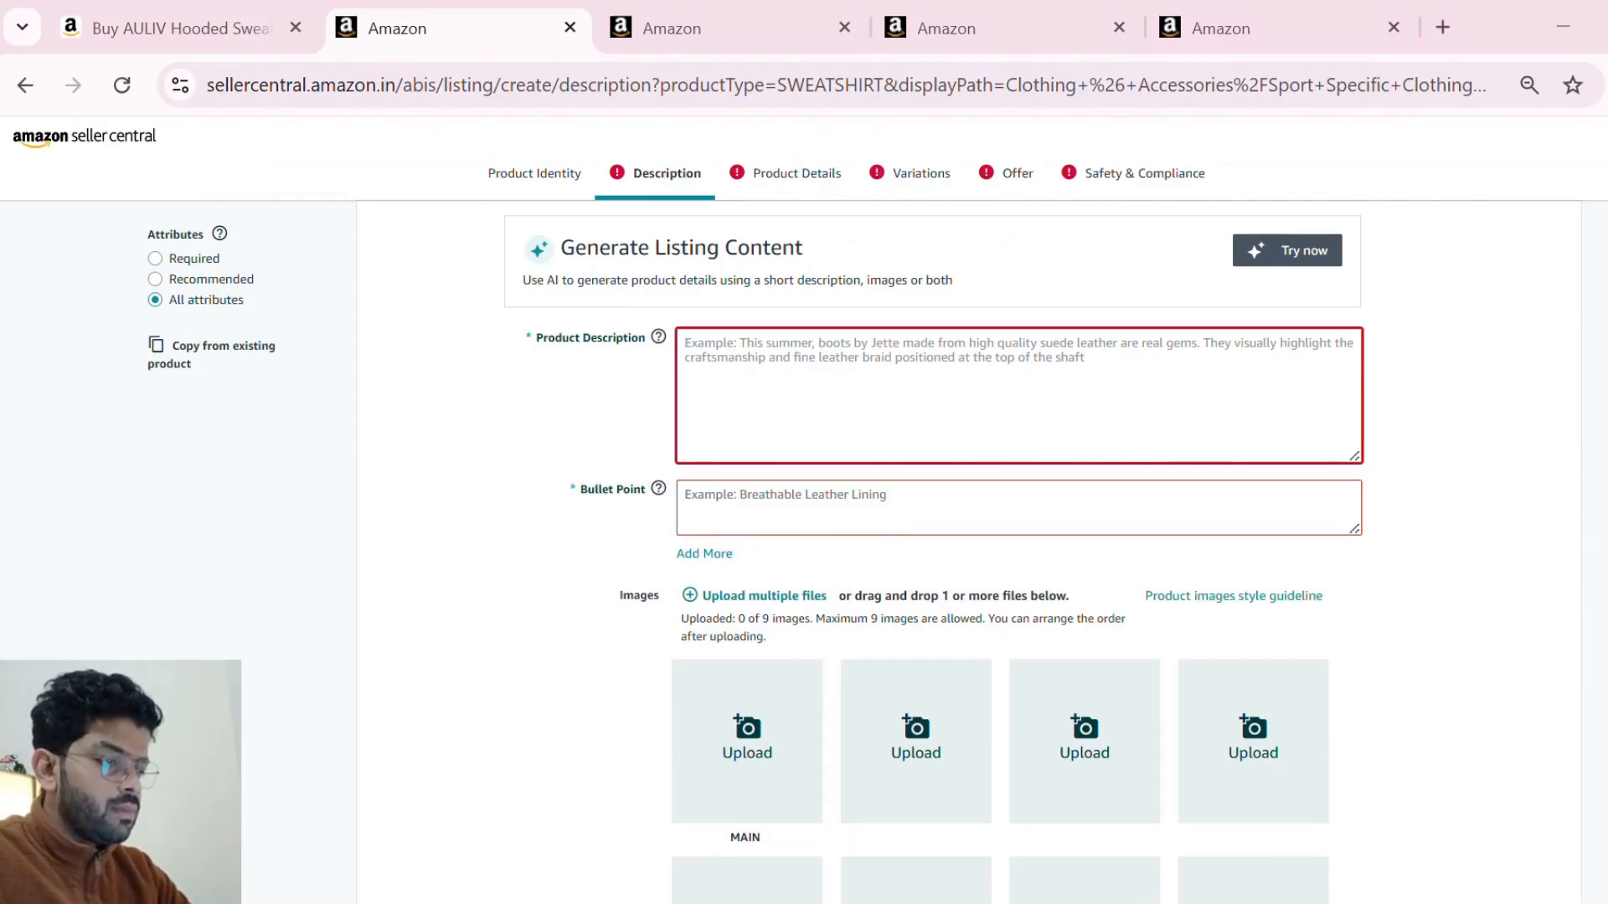
left_click(1123, 821)
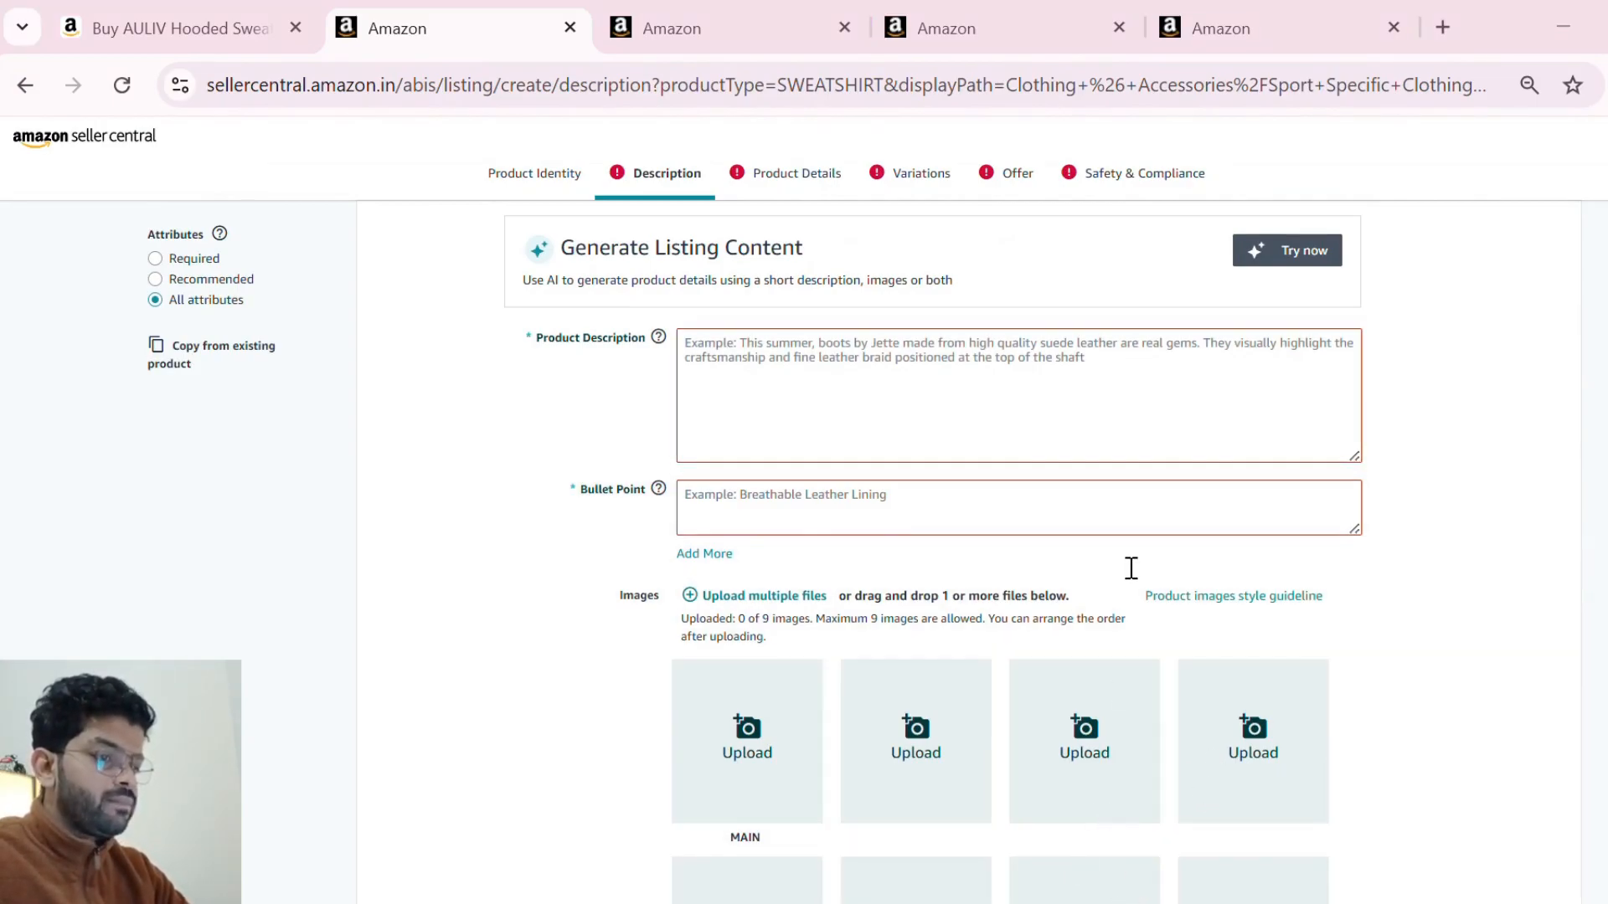
left_click(825, 381)
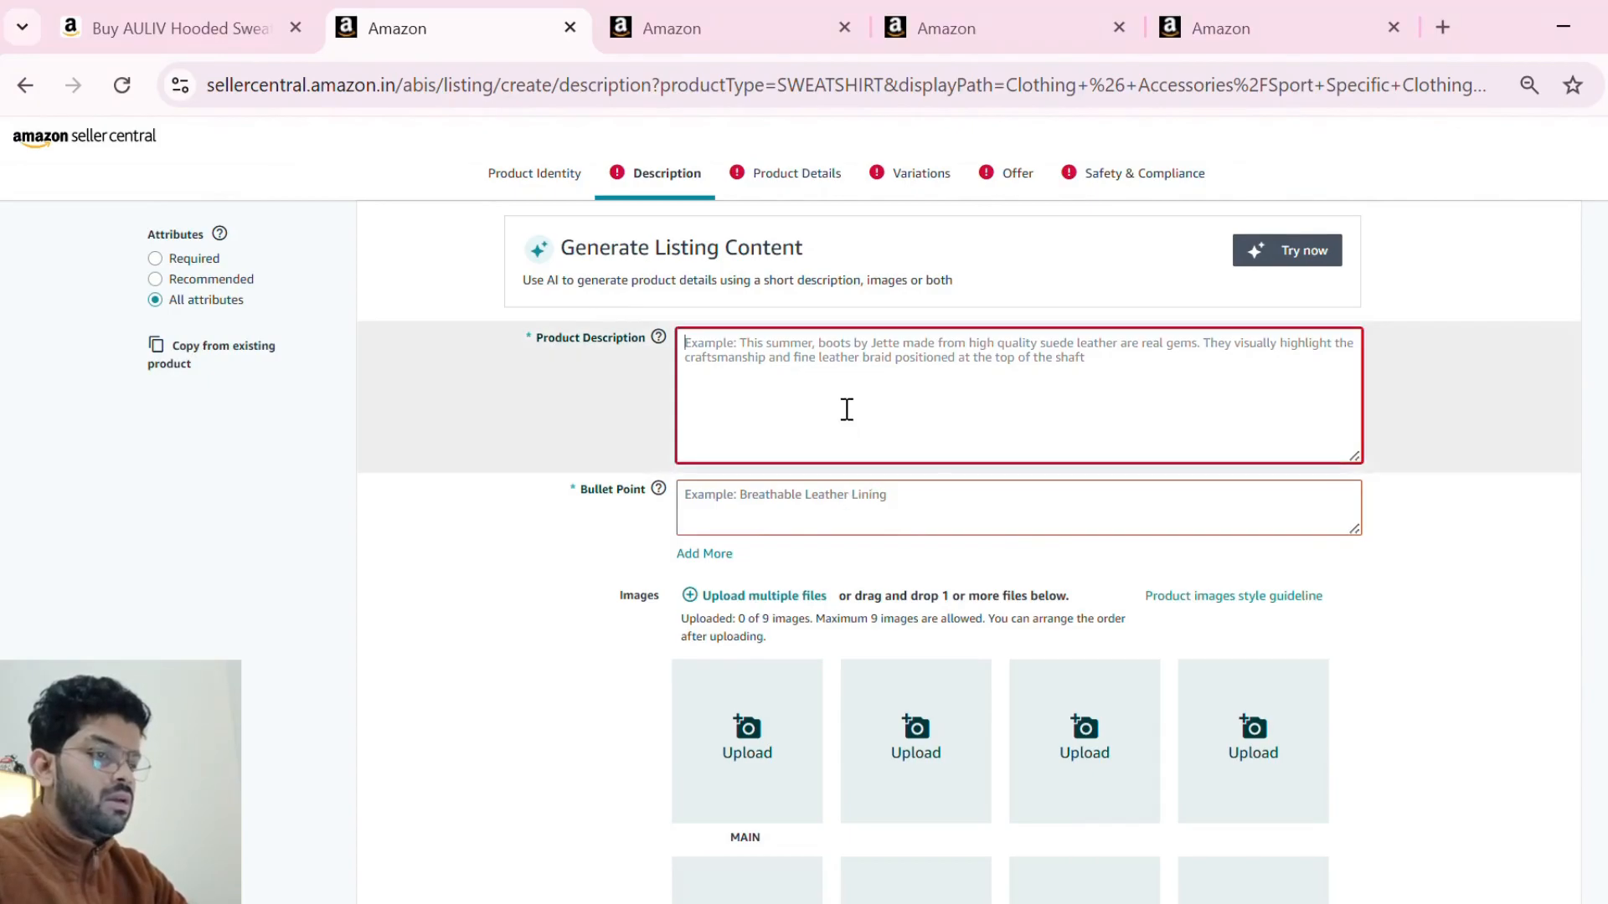
type("Stay cozy and fashionable this winter with the AULIV Women's Hooded Winter Jacket. Featuring a full-zip closure and soft plush faux fur lining, this jacket offers excellent warmth against cold weather. Designed in a trendy Korean style, it includes a comfortable hood and two side pockets for added convenience and functionality. Perfect for daily cold-weather wear, casual outings, travel, and gifting season.")
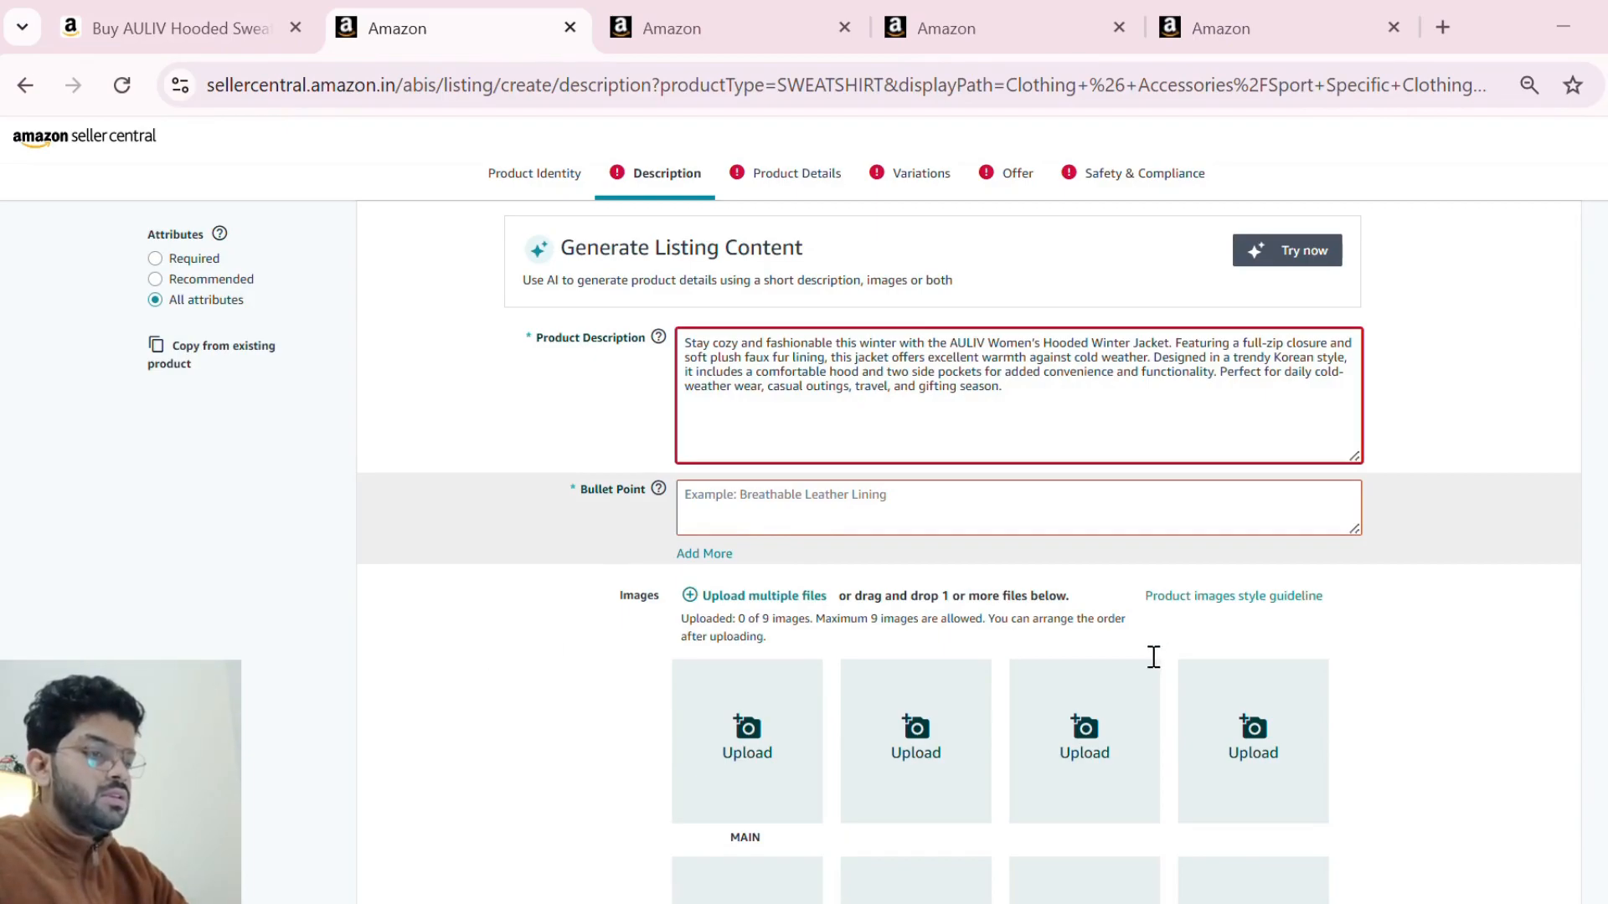
- Enter the first bullet point as "Warm Plush Faux Fur – Soft and insulated faux fur lining keeps you warm in cold weather."
left_click(826, 512)
type("Warm Plush Faux Fur – Soft and insulated faux fur lining keeps you warm in cold weather.")
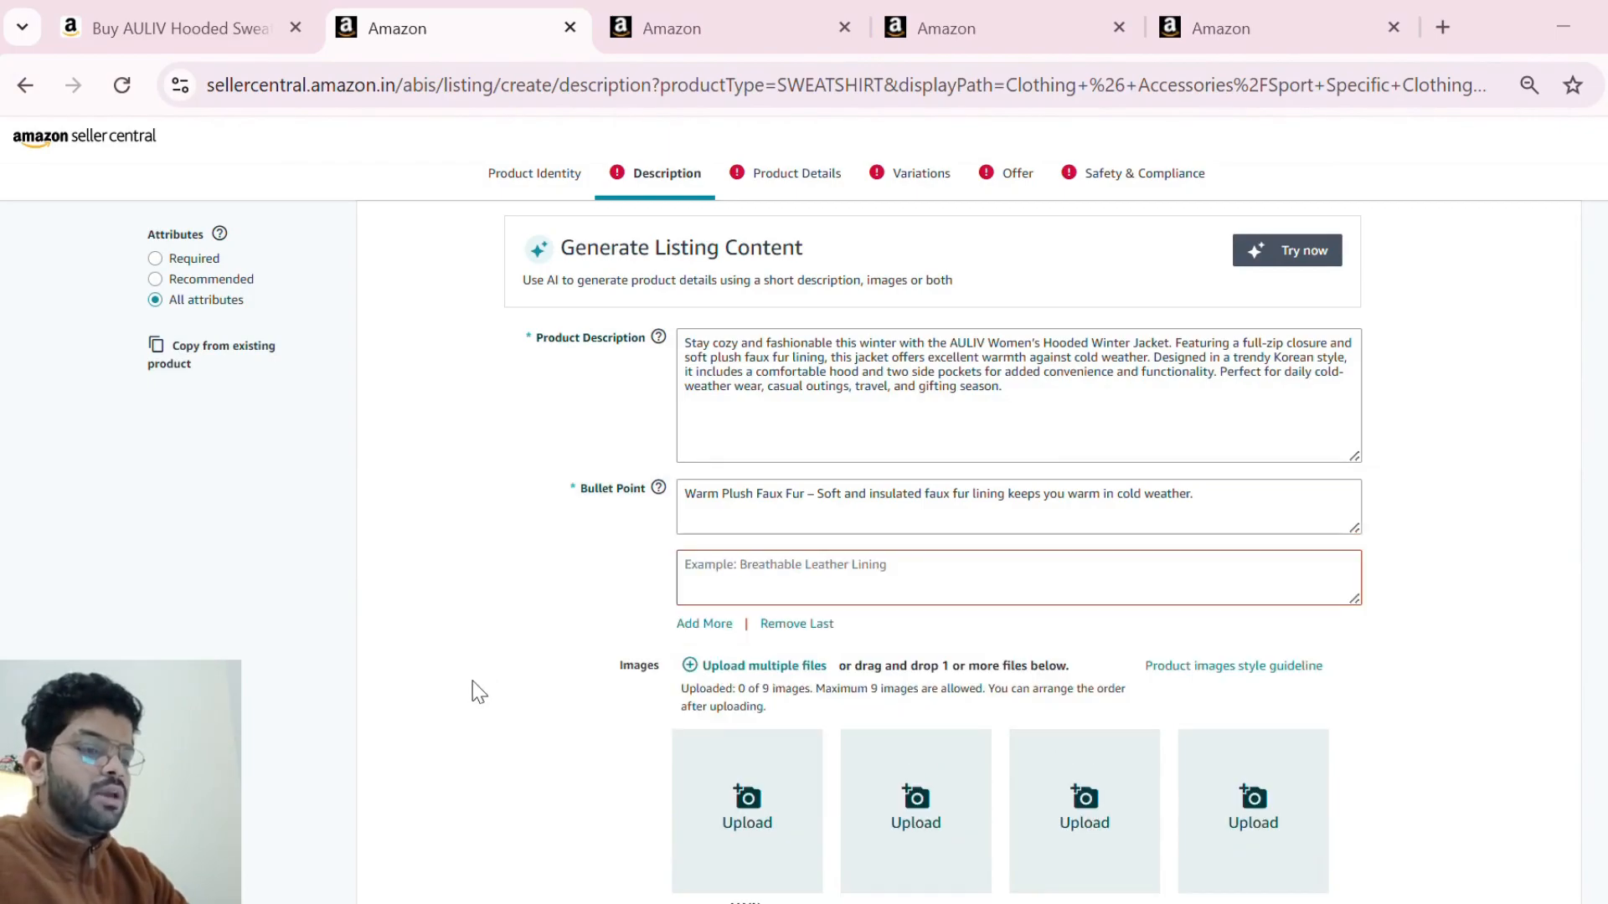
- Add a second bullet point reading "Full Zip Closure – Smooth zipper design for easy wear and removal."
left_click(732, 596)
type("• Full Zip Closure – Smooth zipper design for easy wear and removal.")
key("BackSpace")
key("BackSpace")
- Upload the pink jacket images with the front view as MAIN, and delete the extra front view in the seventh slot
scroll(584, 697, "down", 2)
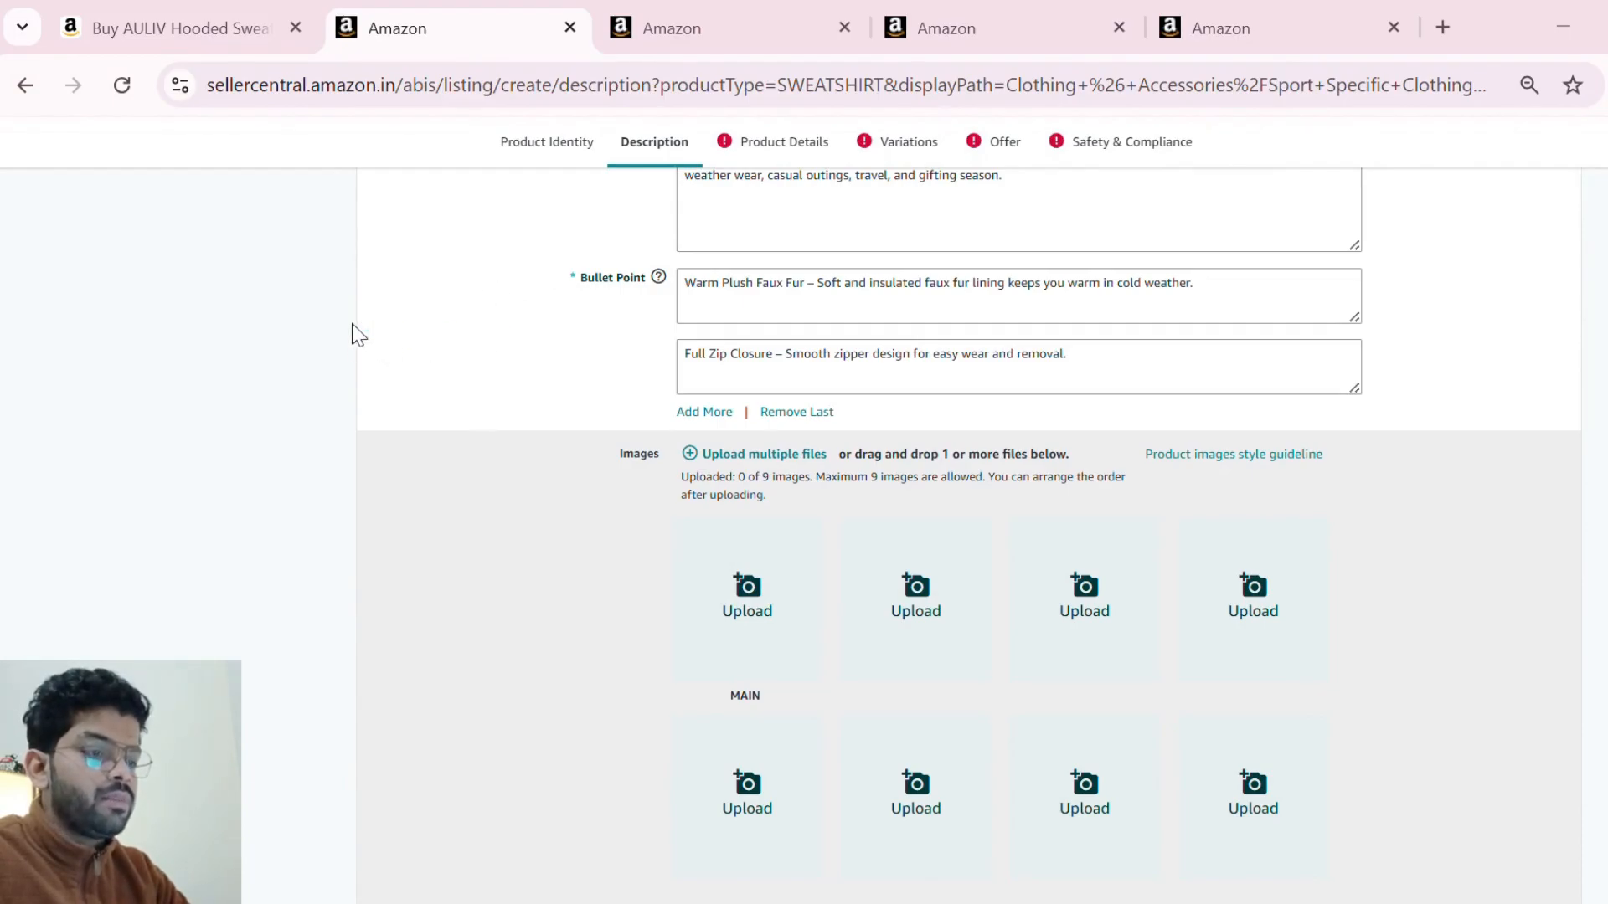
left_click_drag(627, 587, 716, 599)
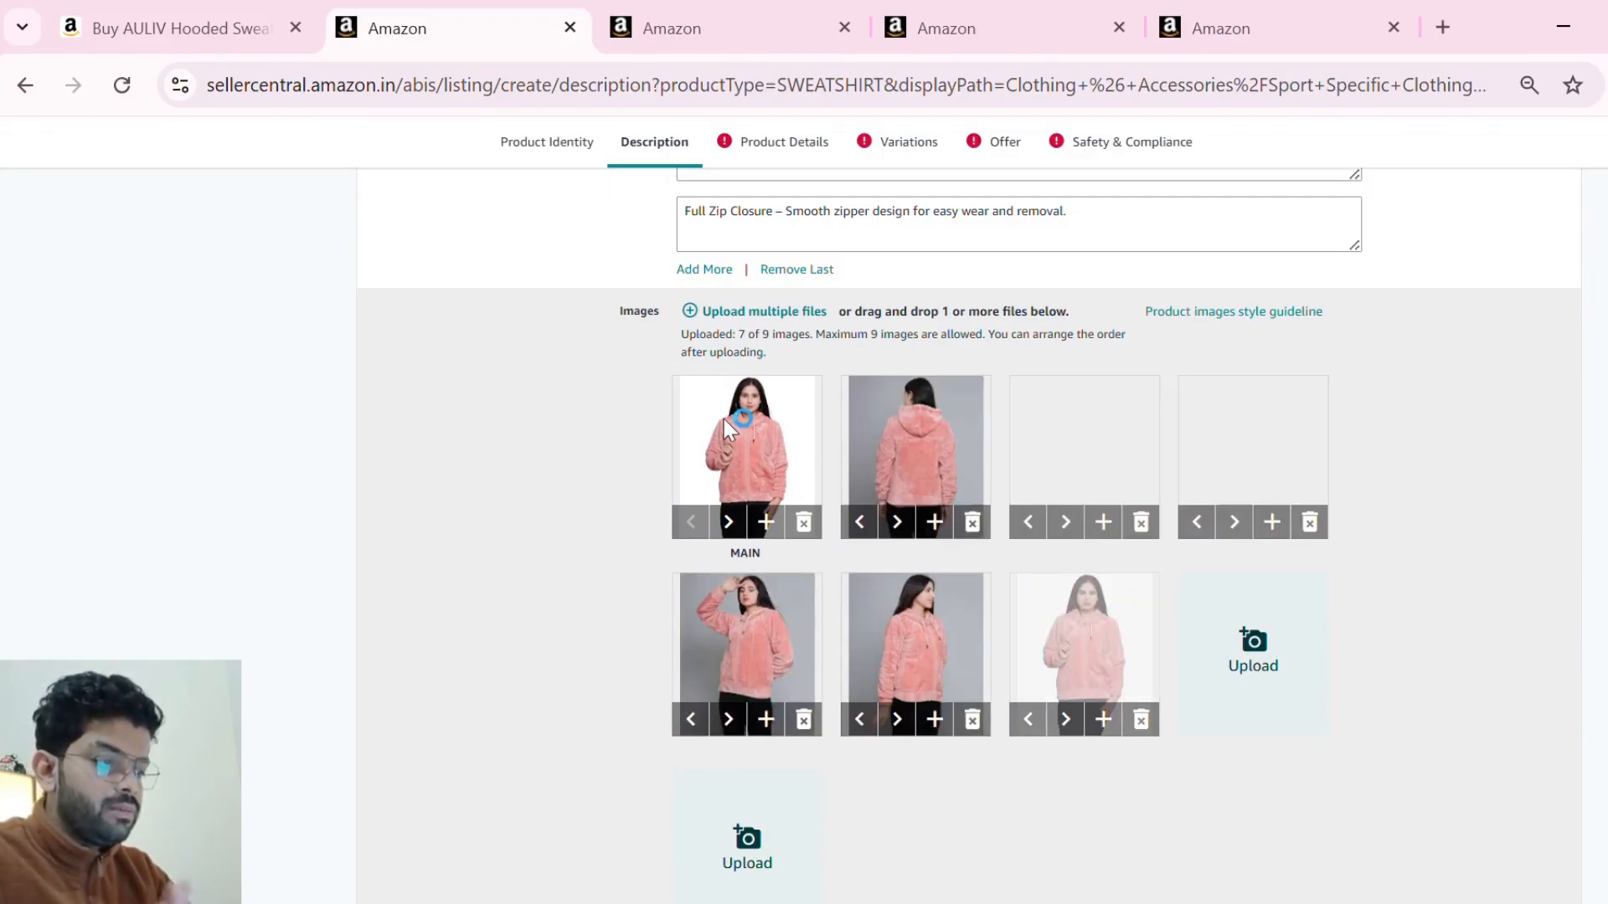
left_click(1141, 720)
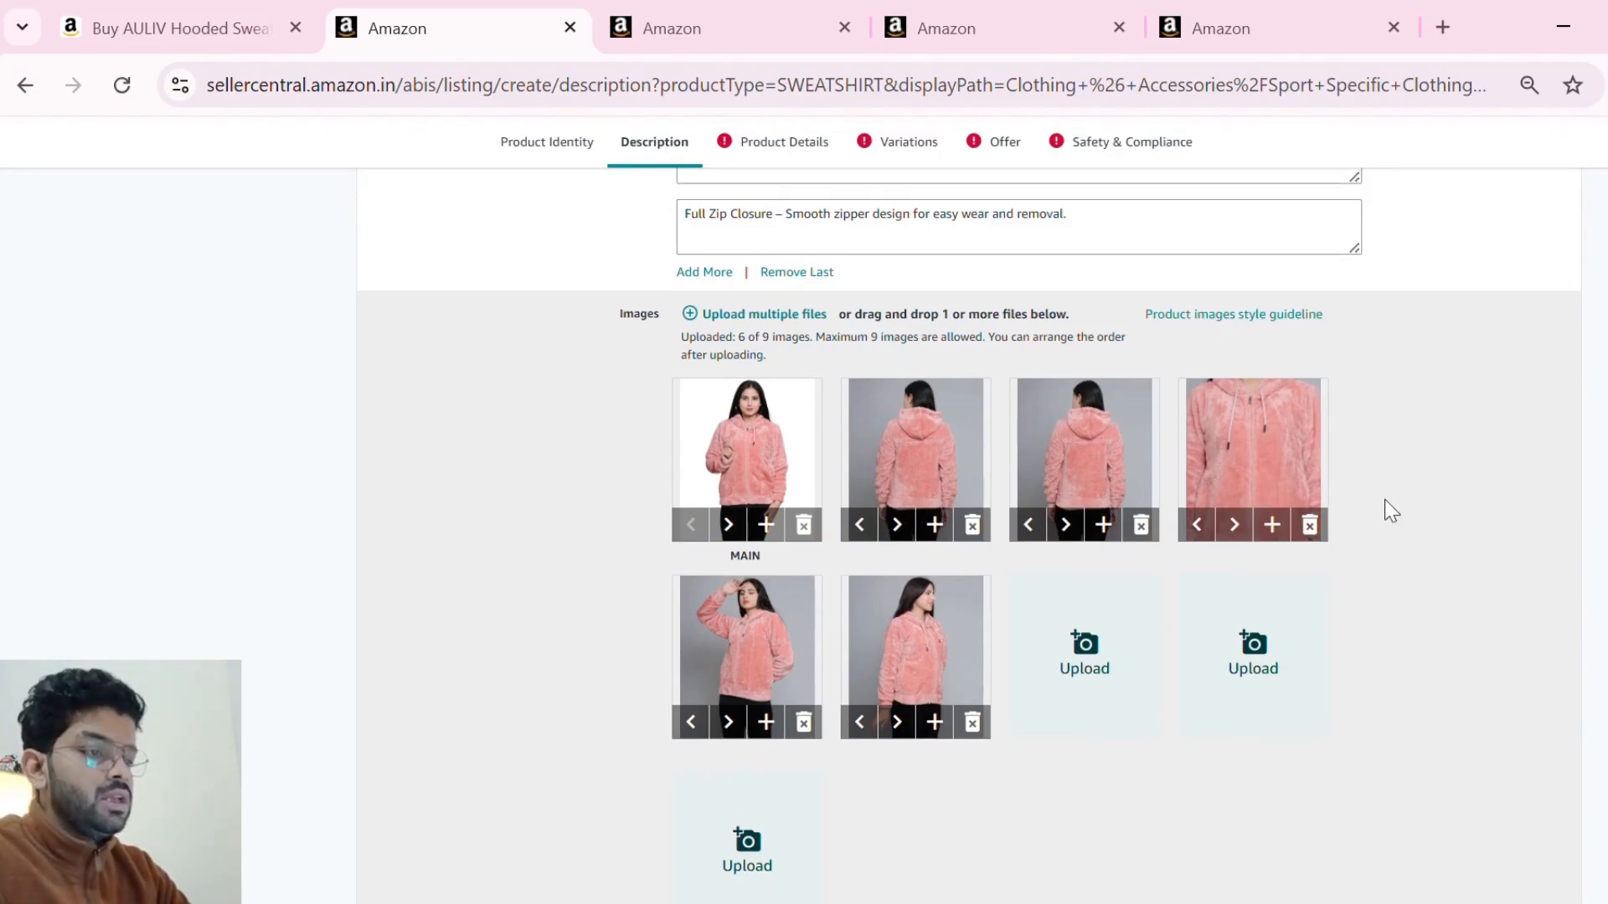
scroll(1384, 500, "up", 3)
scroll(1384, 499, "down", 4)
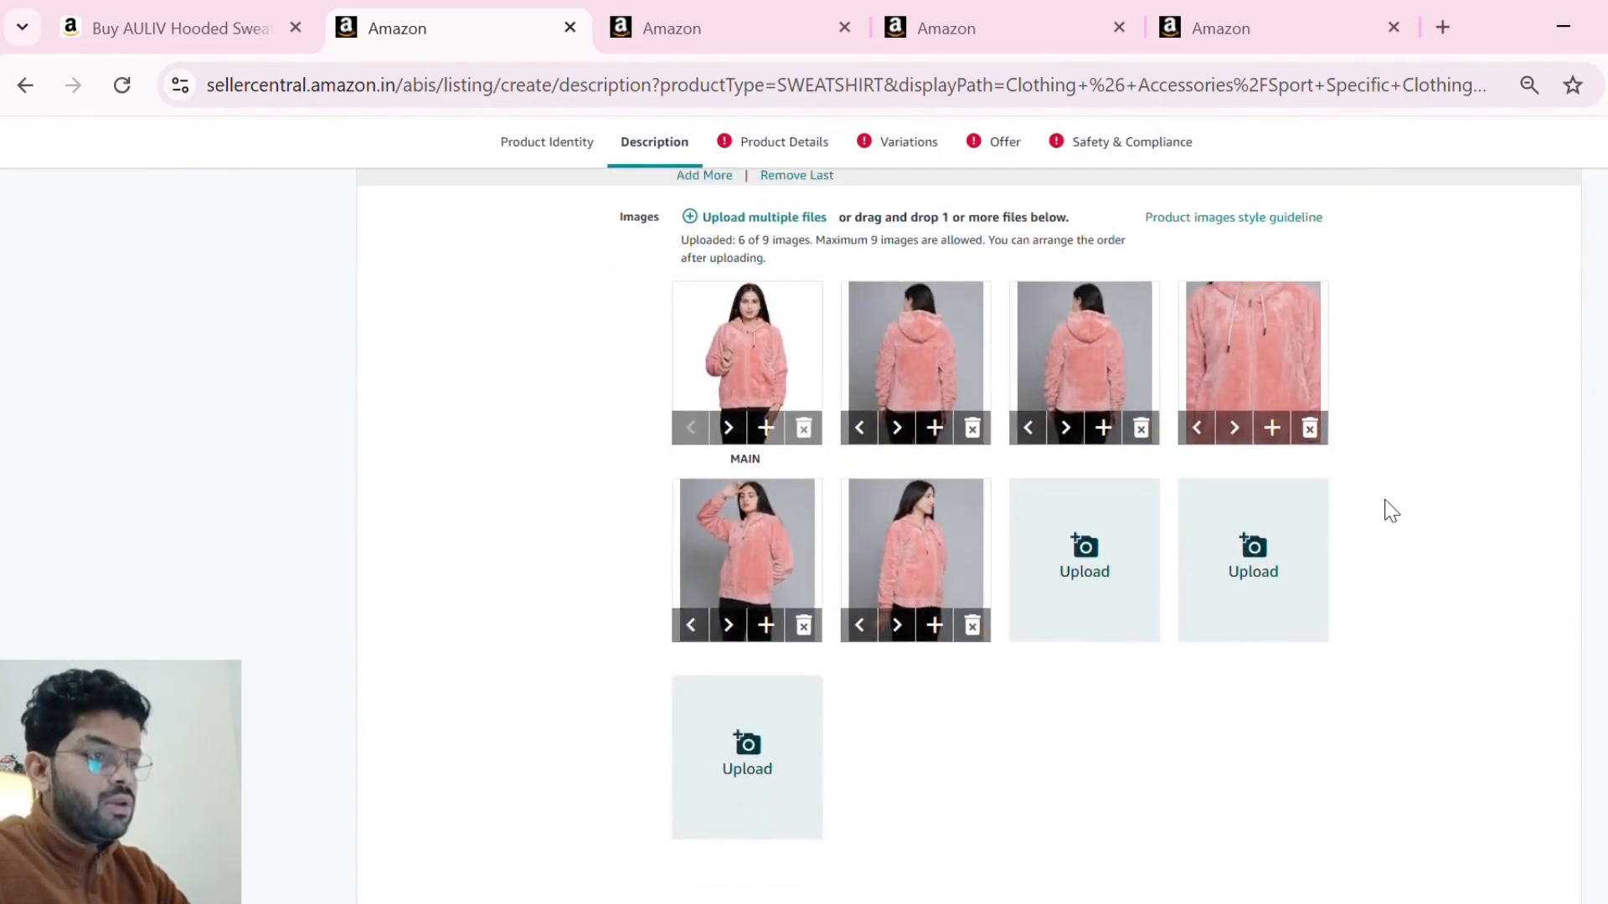
scroll(1390, 510, "up", 5)
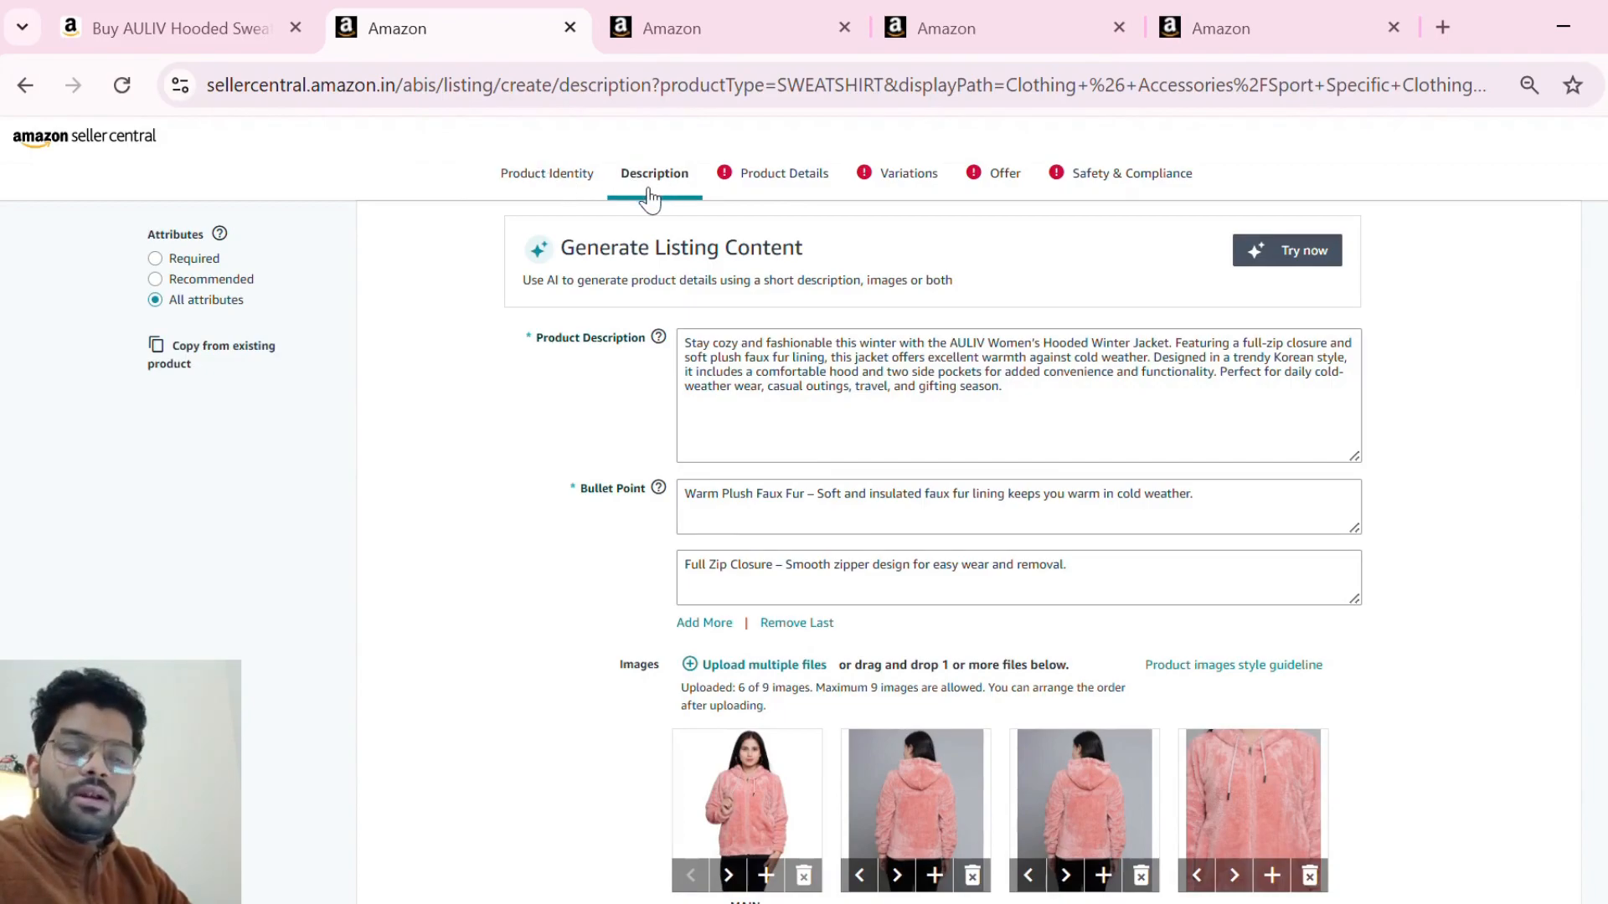
- On the Product Details page, set the model name to Hooded Winter Jacket and the manufacturer to AULIV
left_click(800, 178)
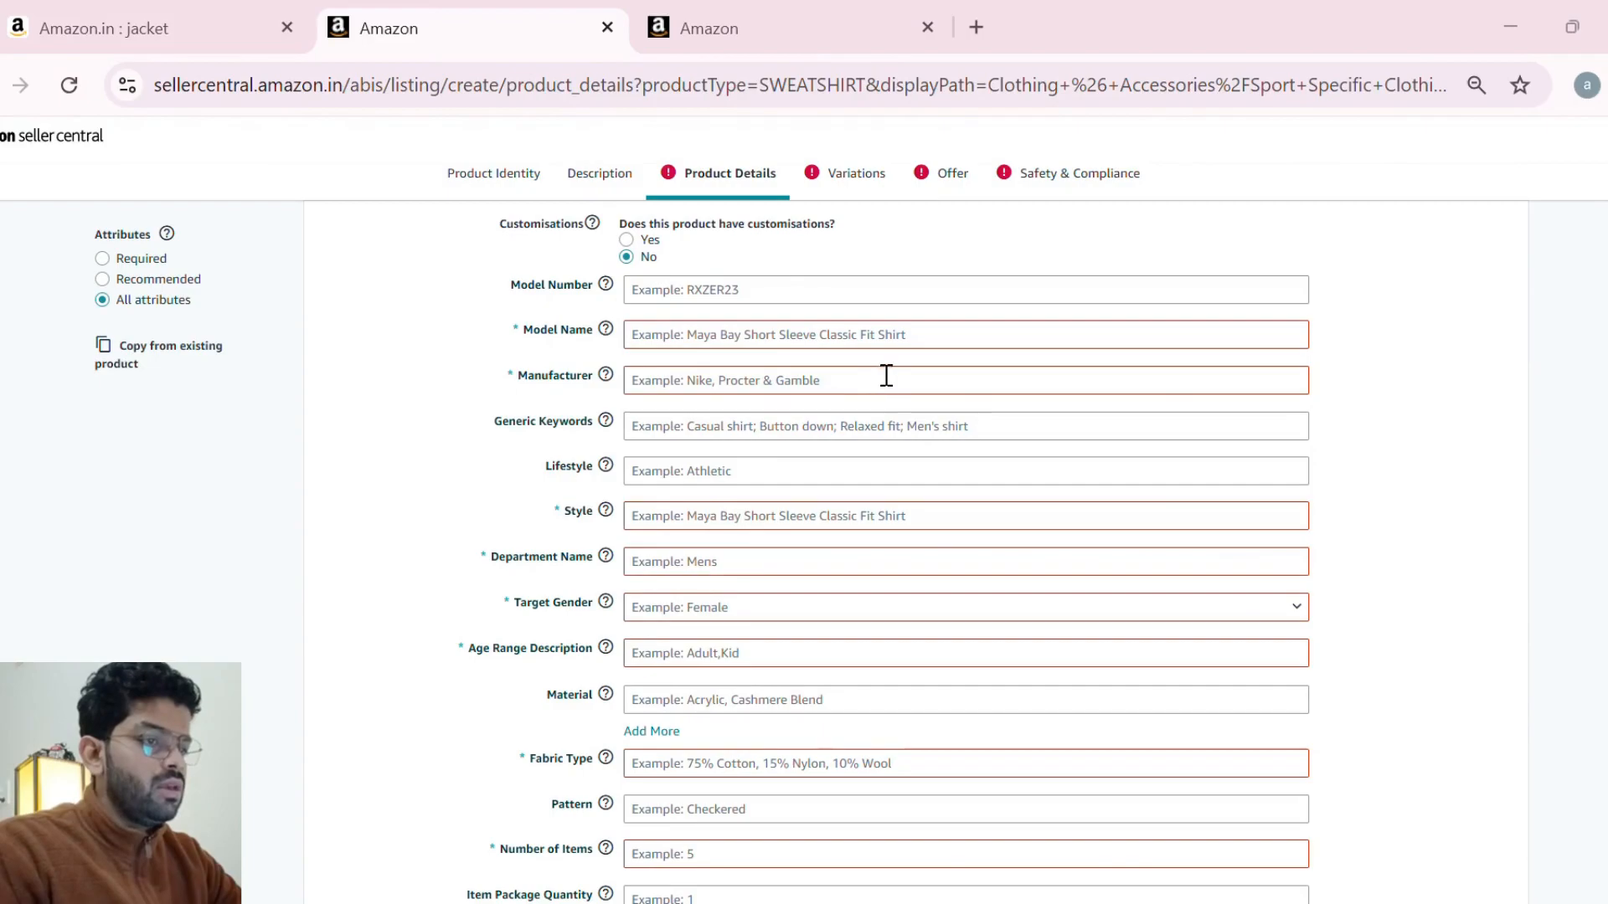
left_click(684, 350)
type("Hooded Winter Jacket")
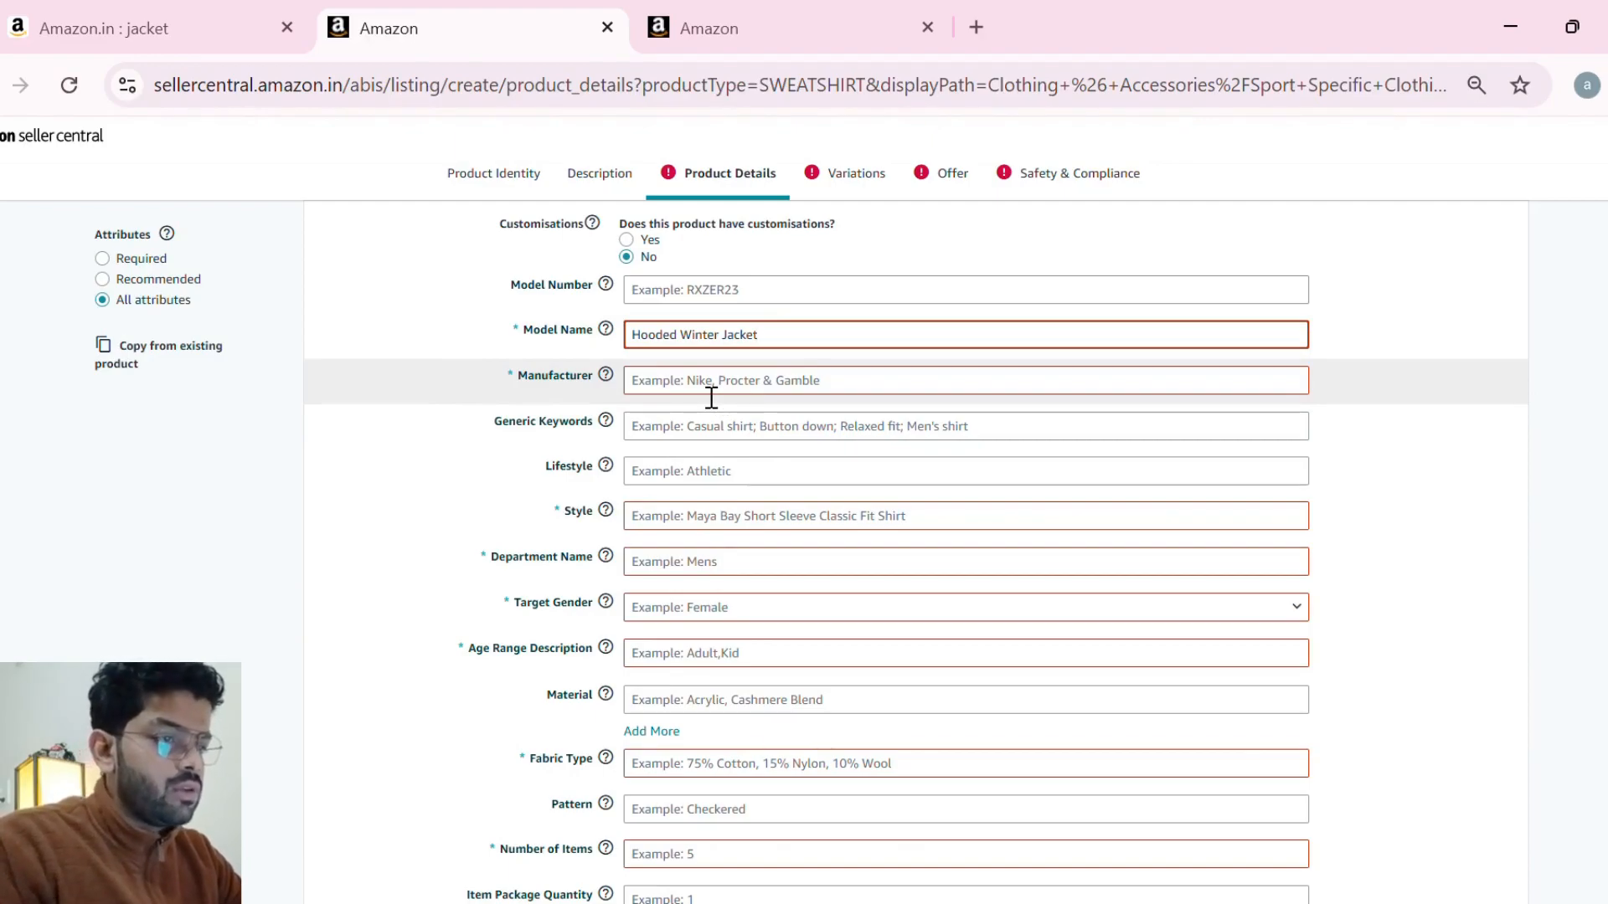
left_click(711, 398)
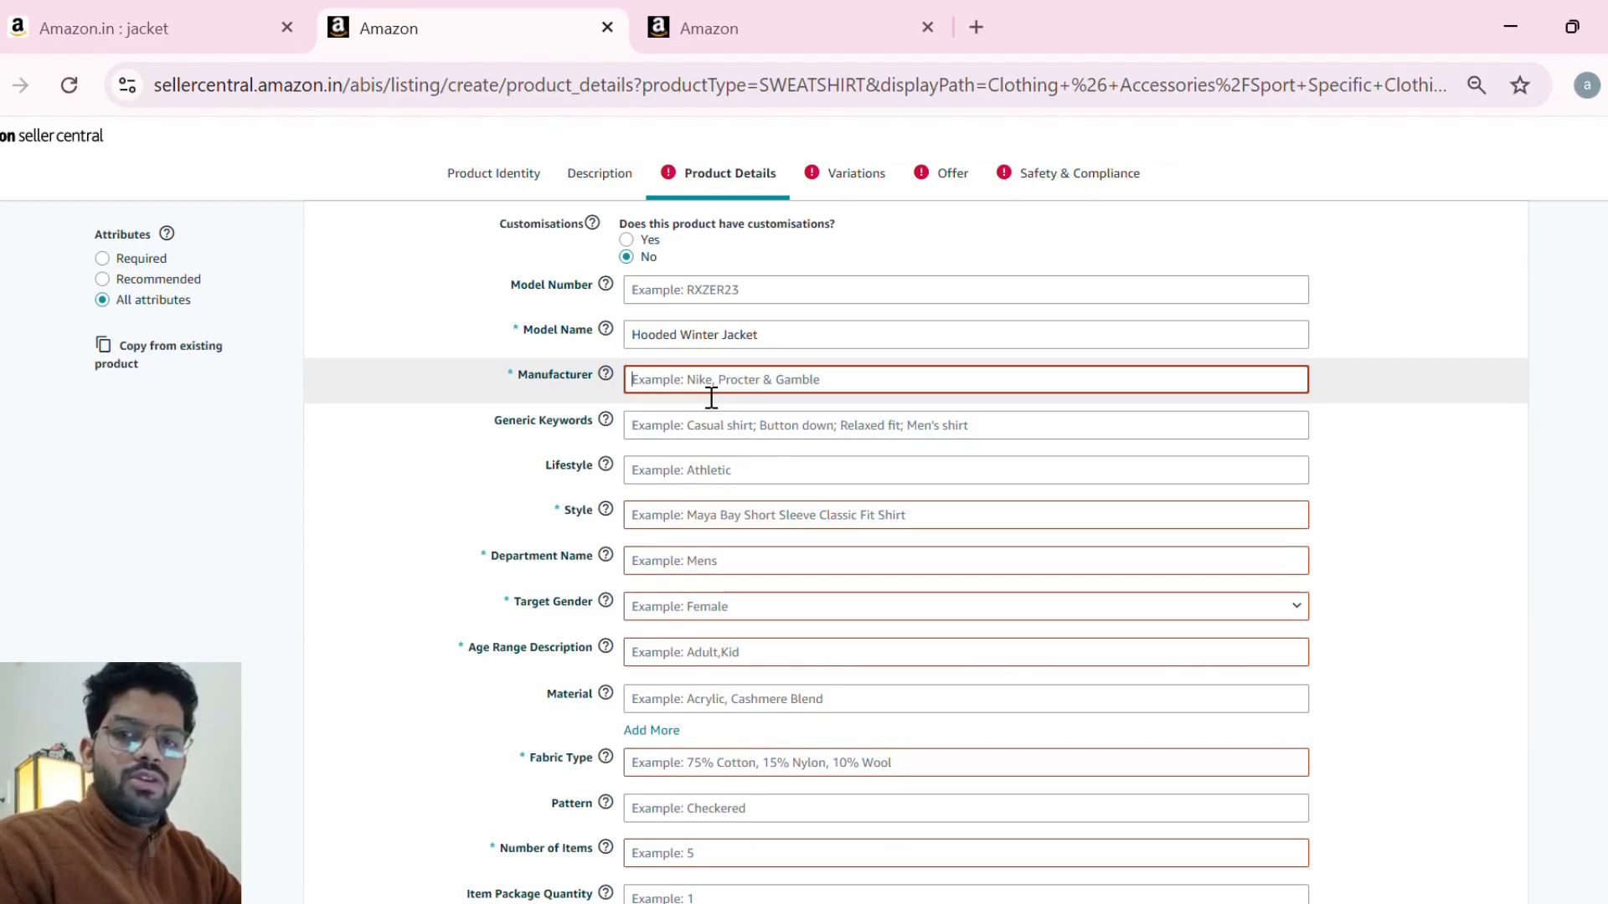
type("AULIV")
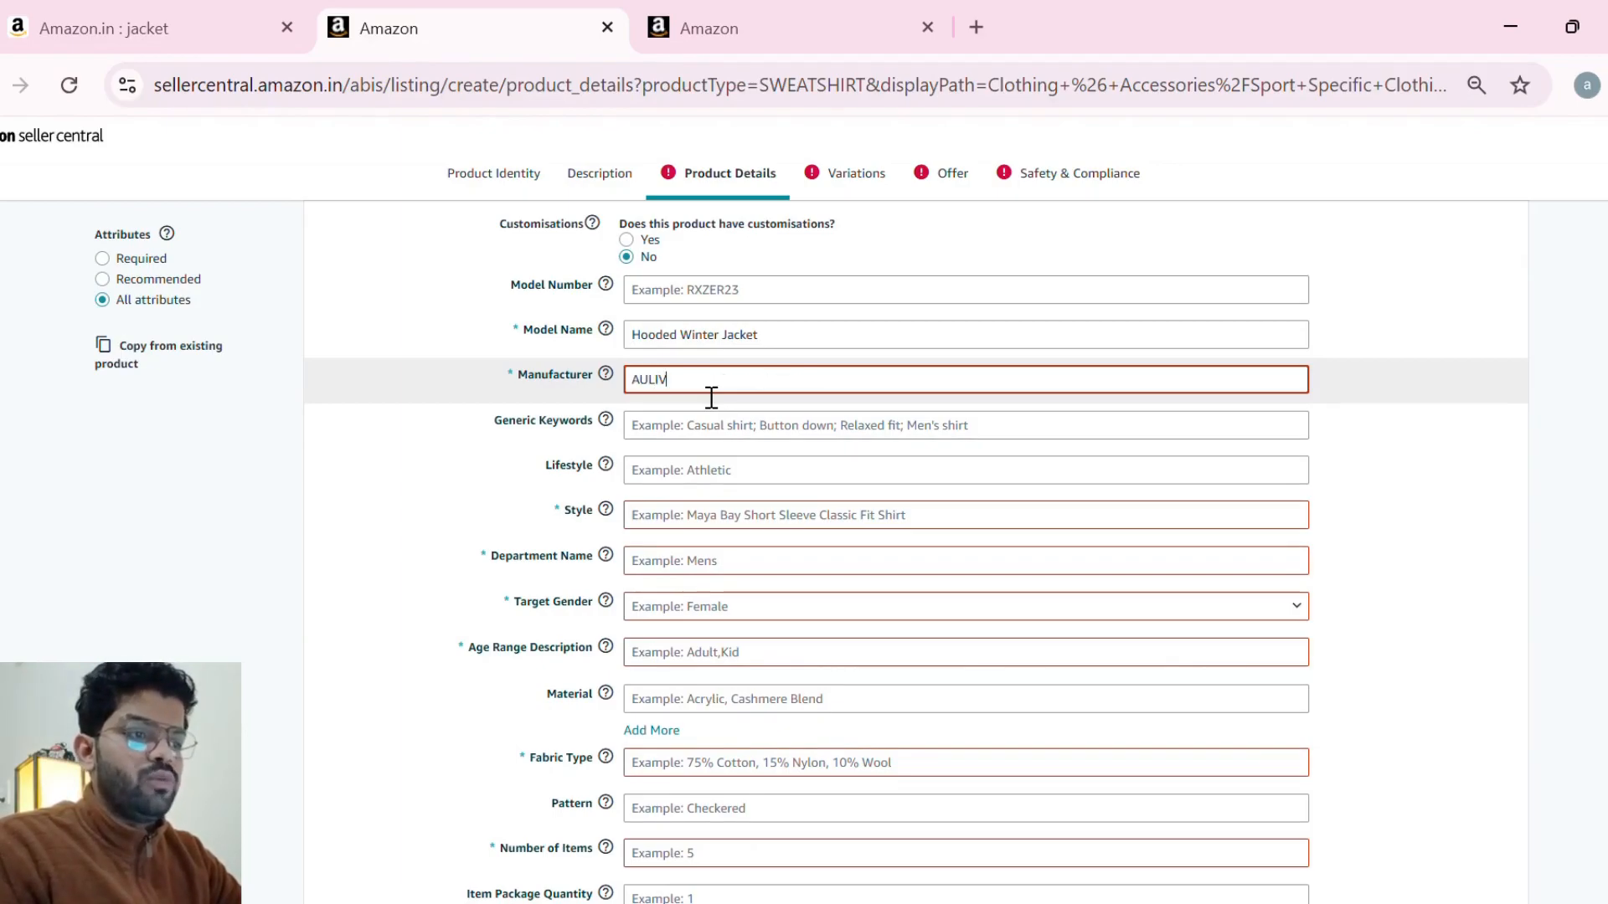
left_click(121, 502)
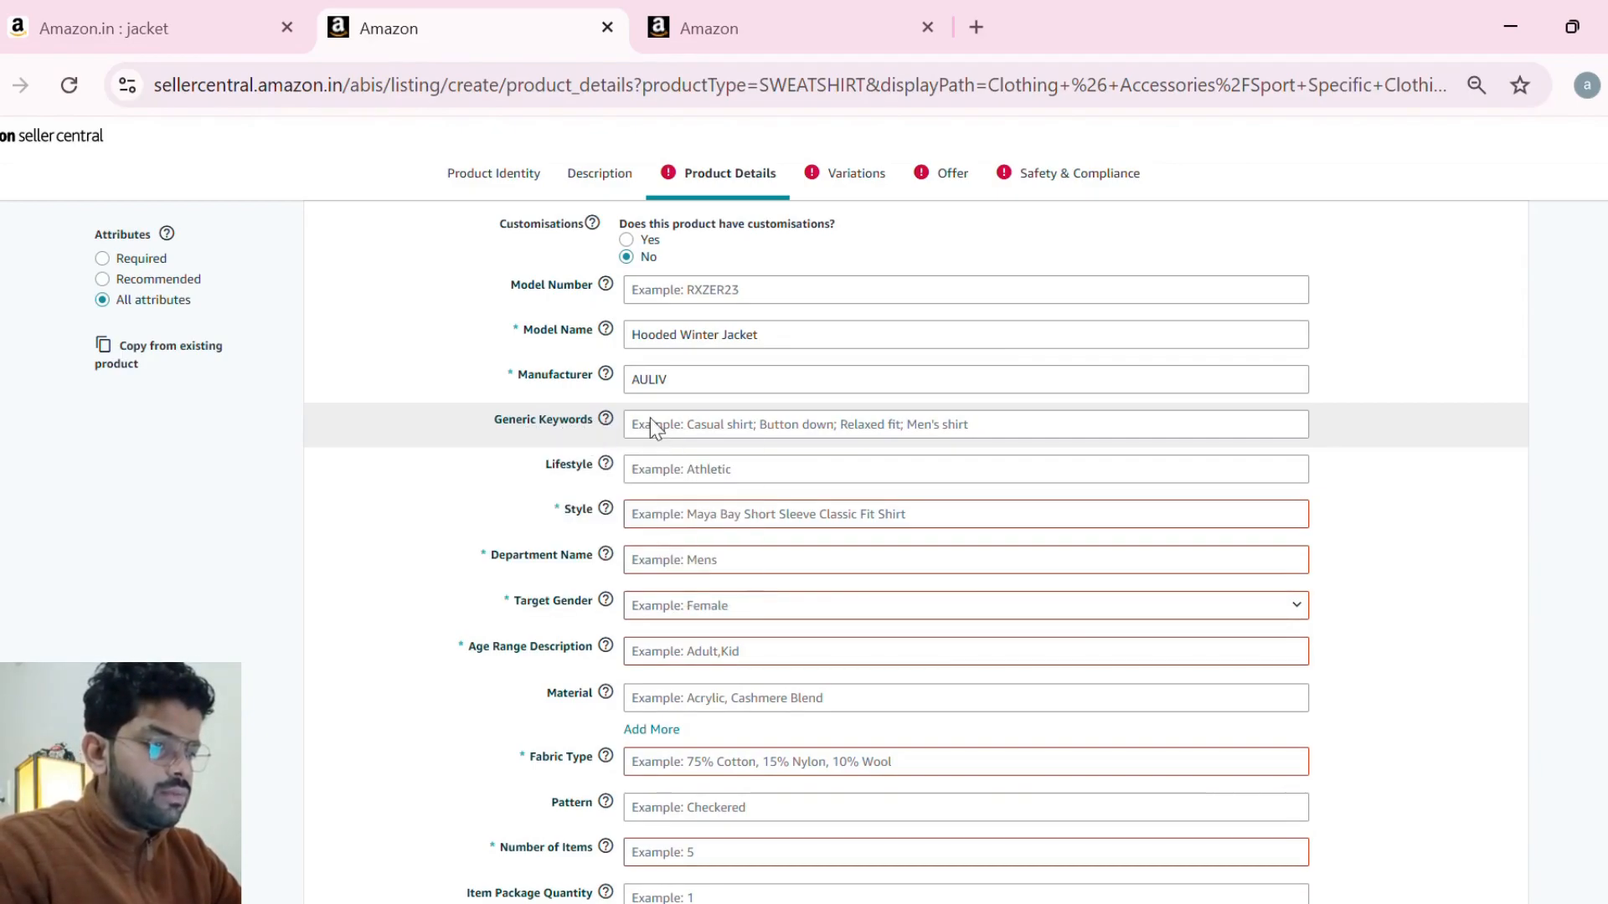
left_click(725, 442)
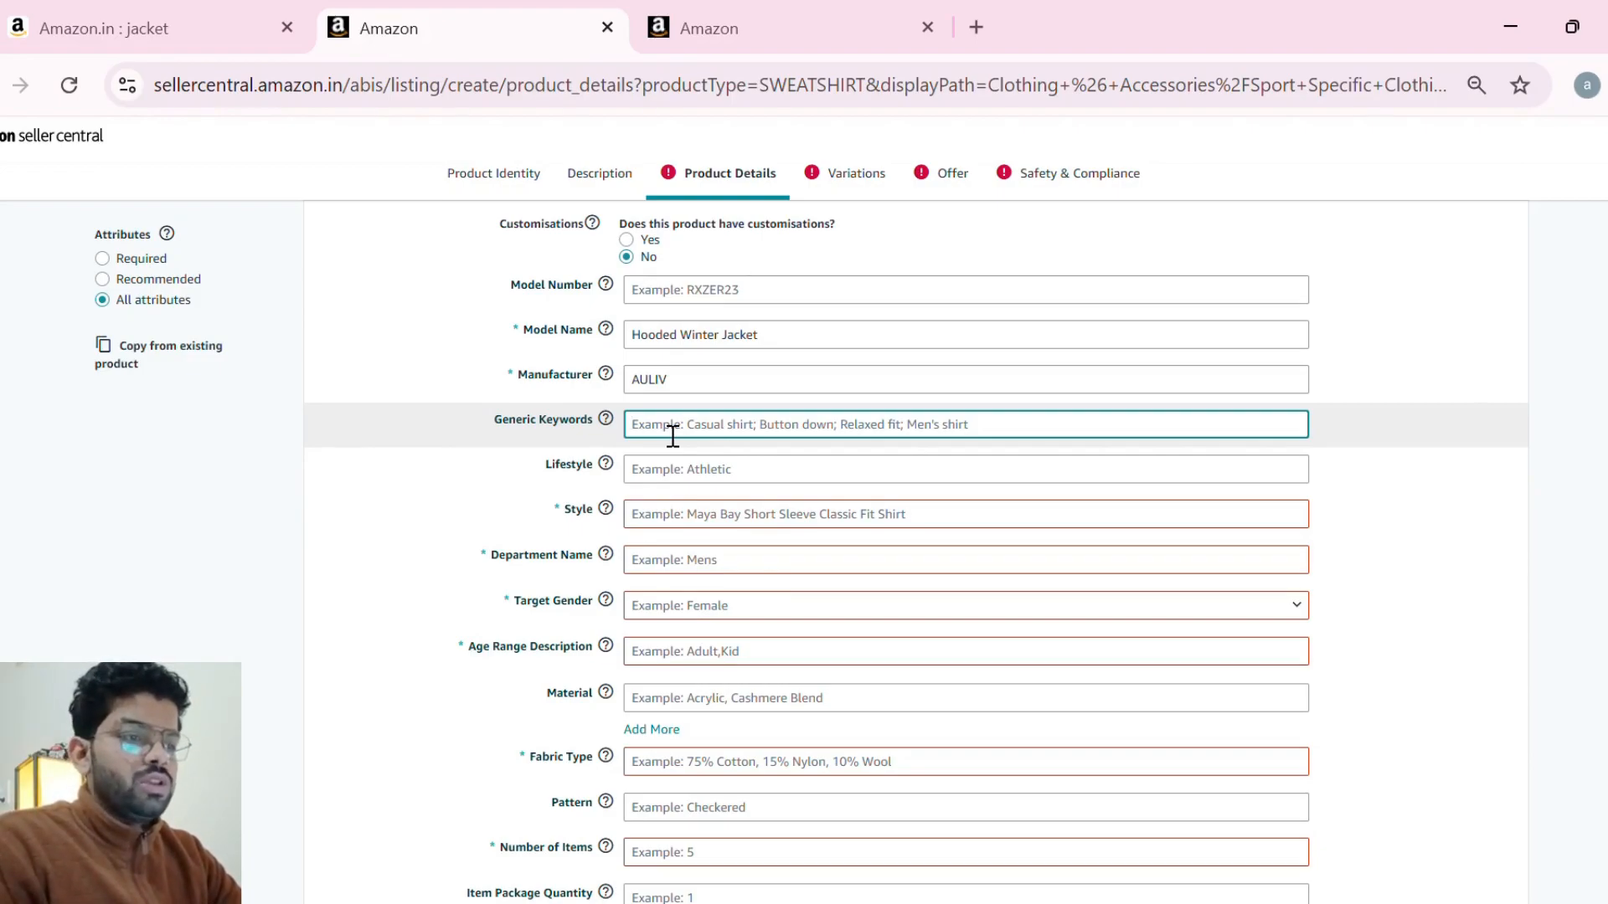
left_click(176, 540)
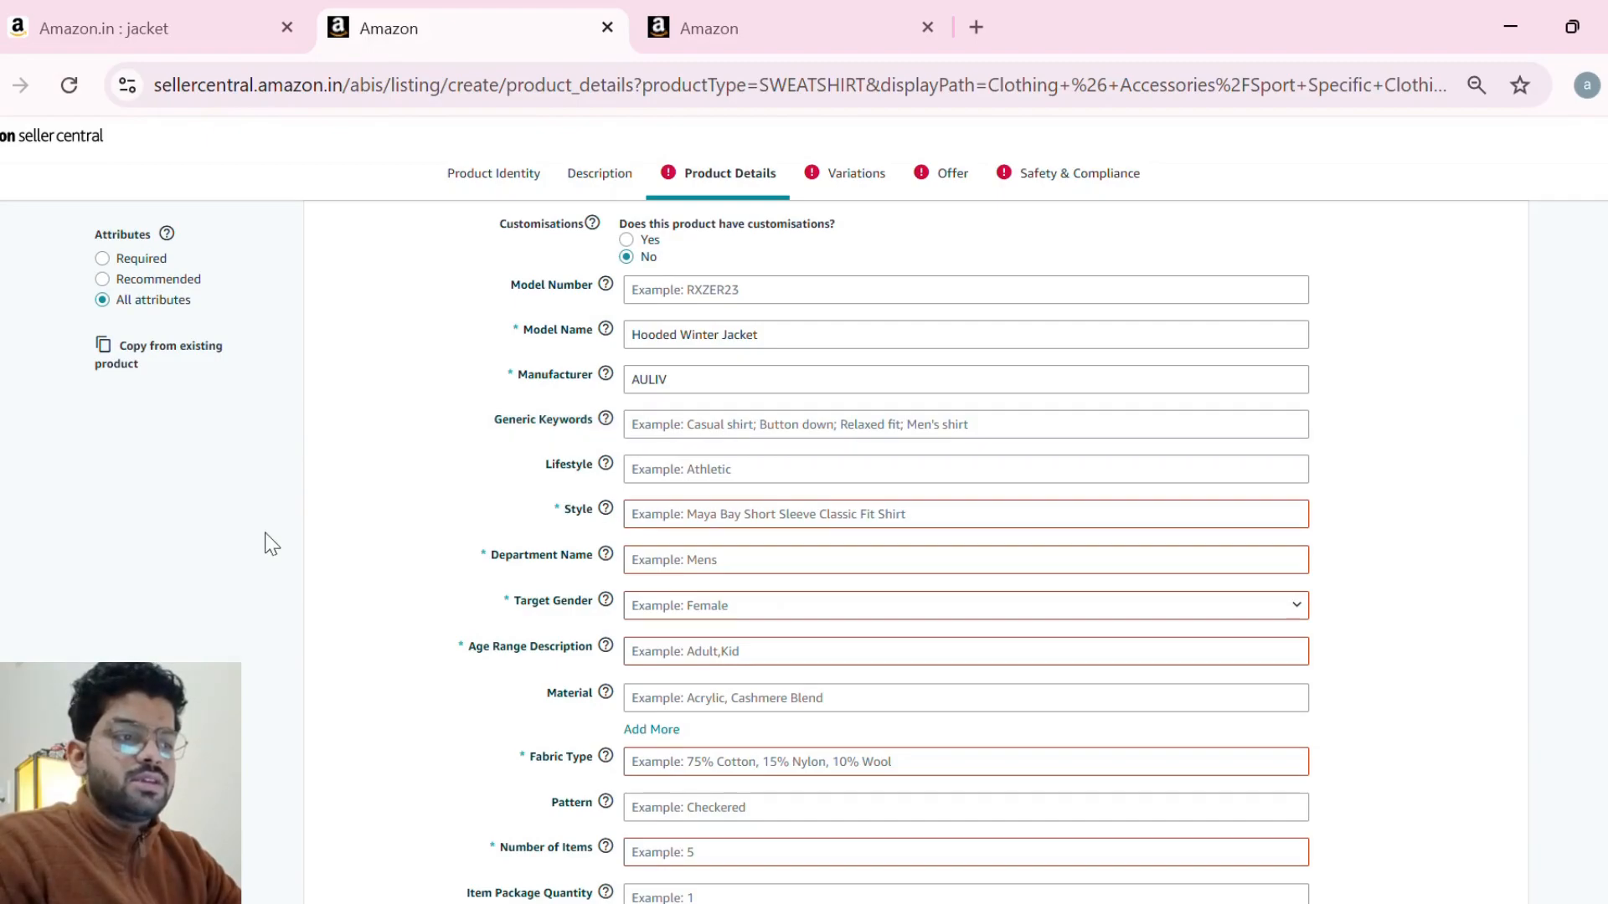
left_click(714, 468)
left_click(703, 437)
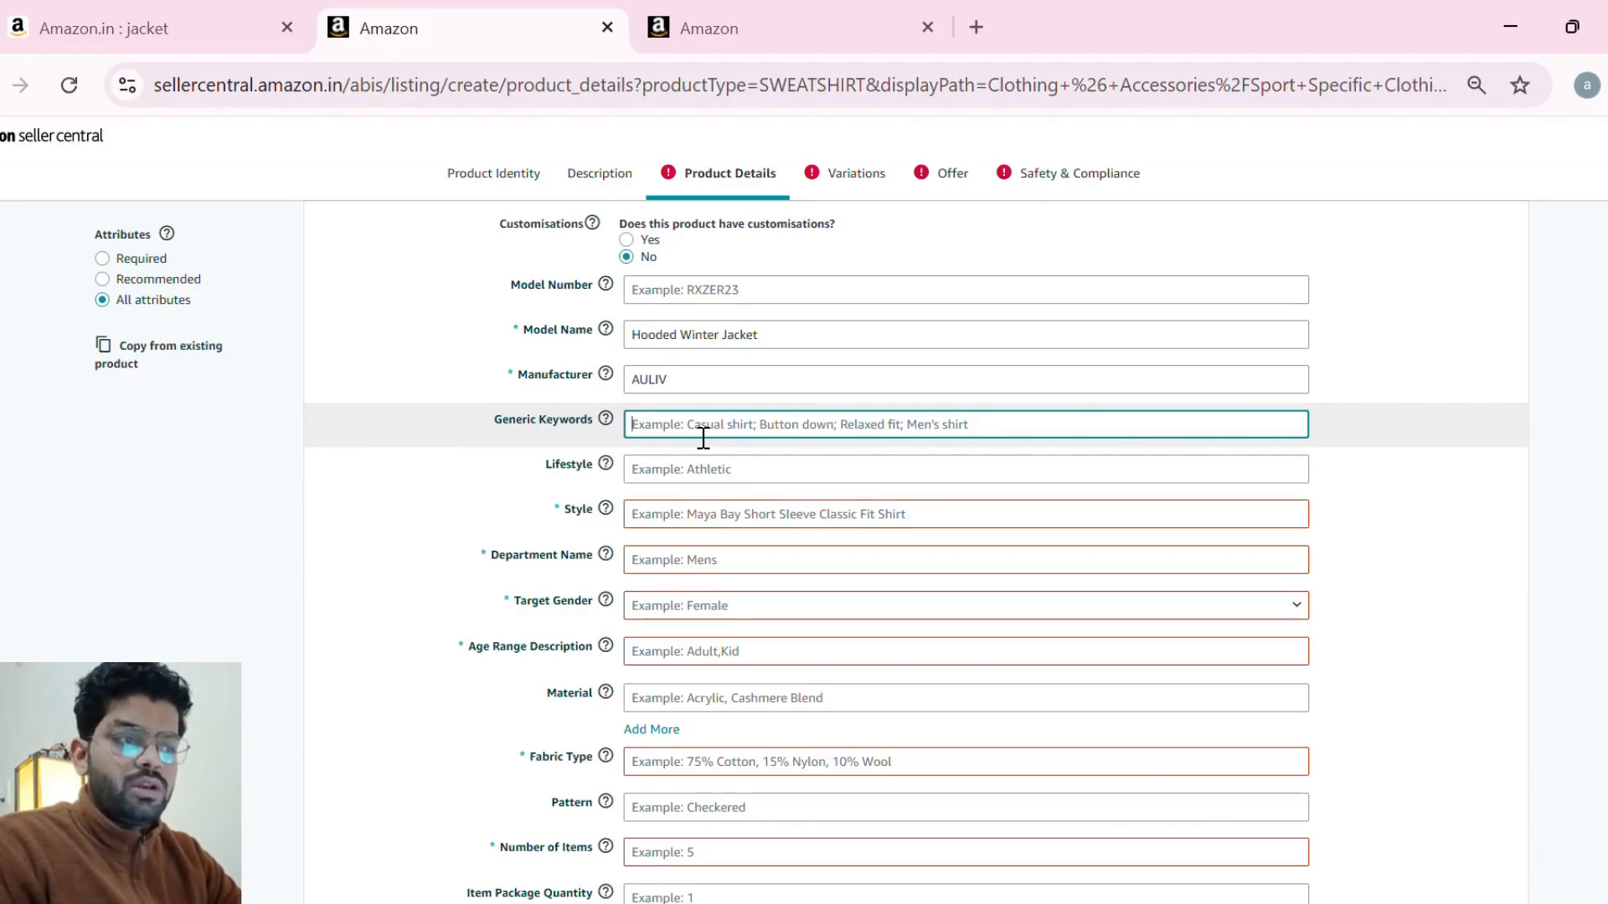
left_click(220, 459)
left_click(715, 437)
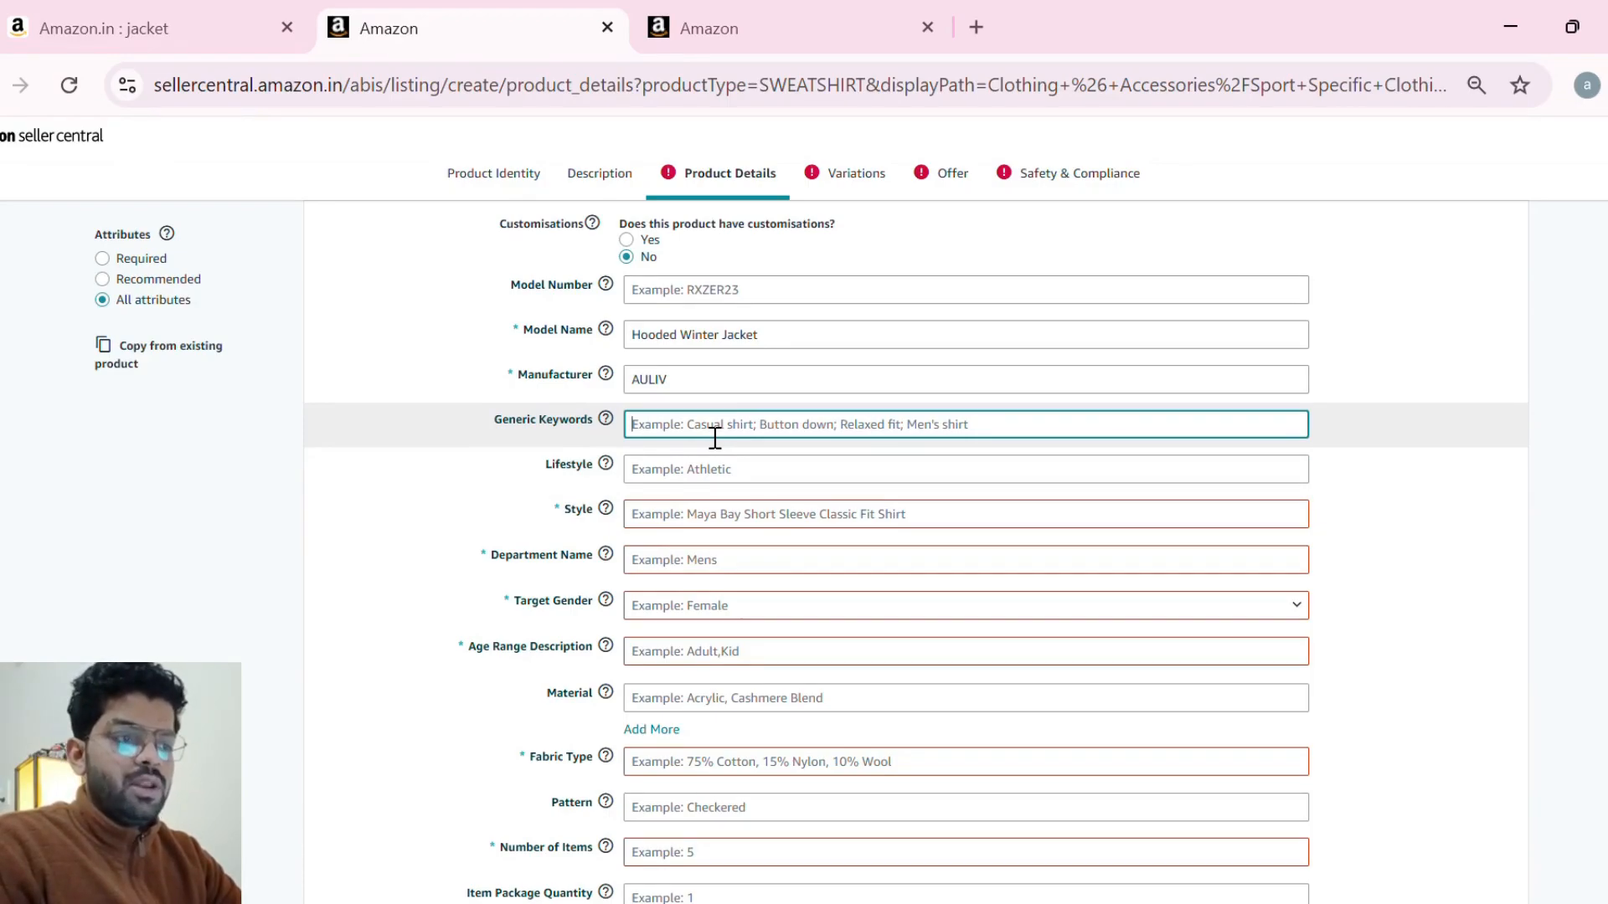
left_click(280, 520)
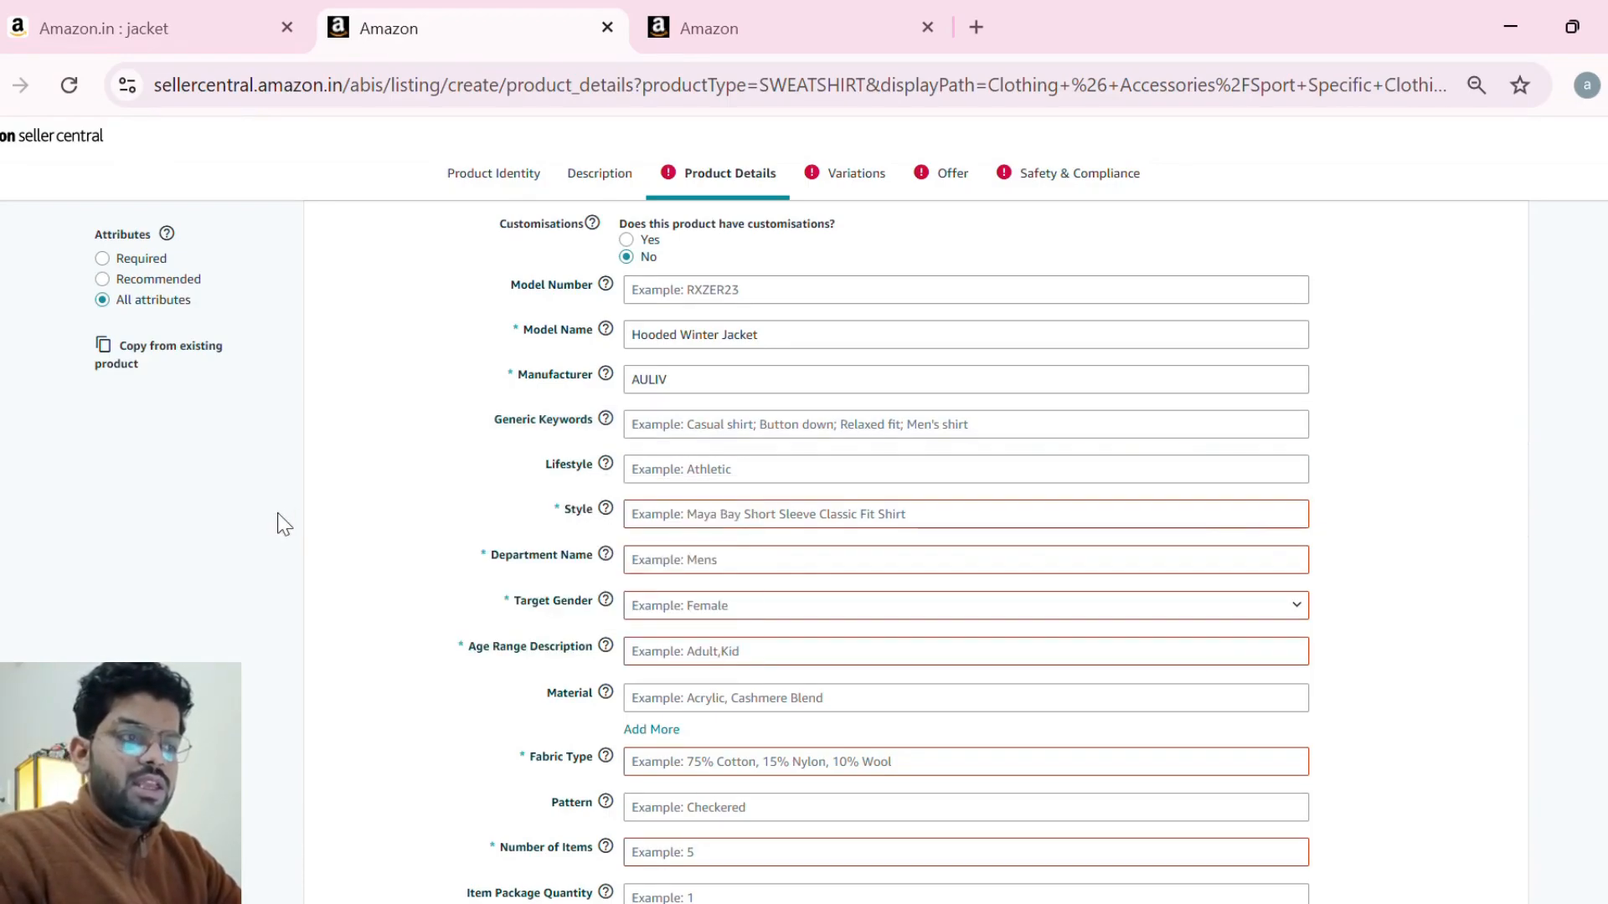
- Set the jacket's style to Casual and its department name to Womens
left_click(749, 521)
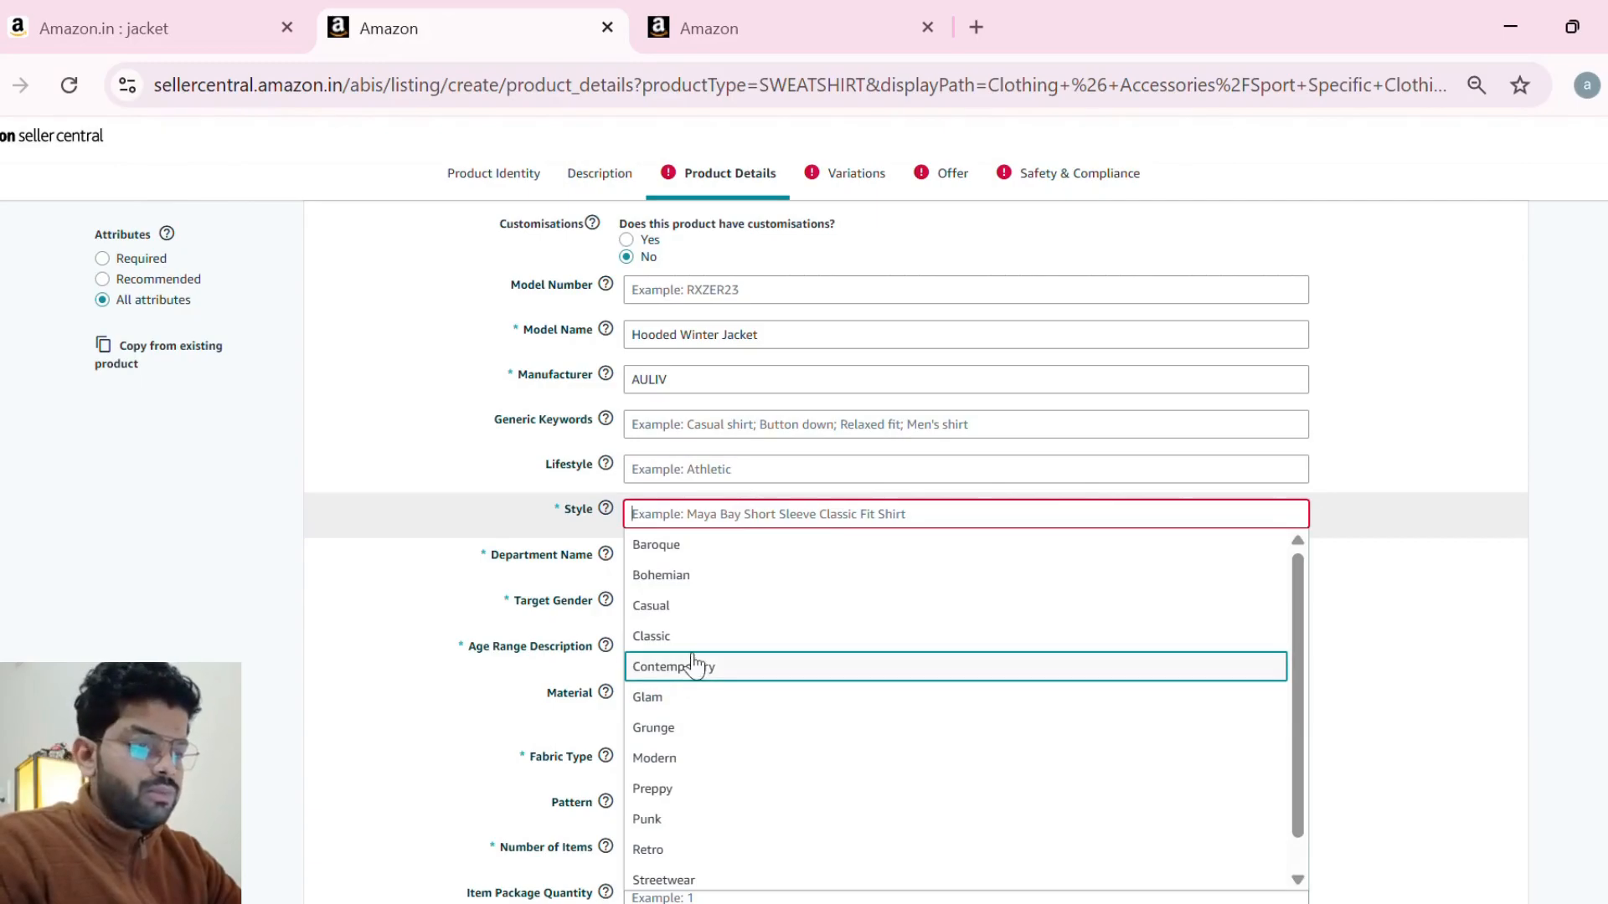
left_click(714, 597)
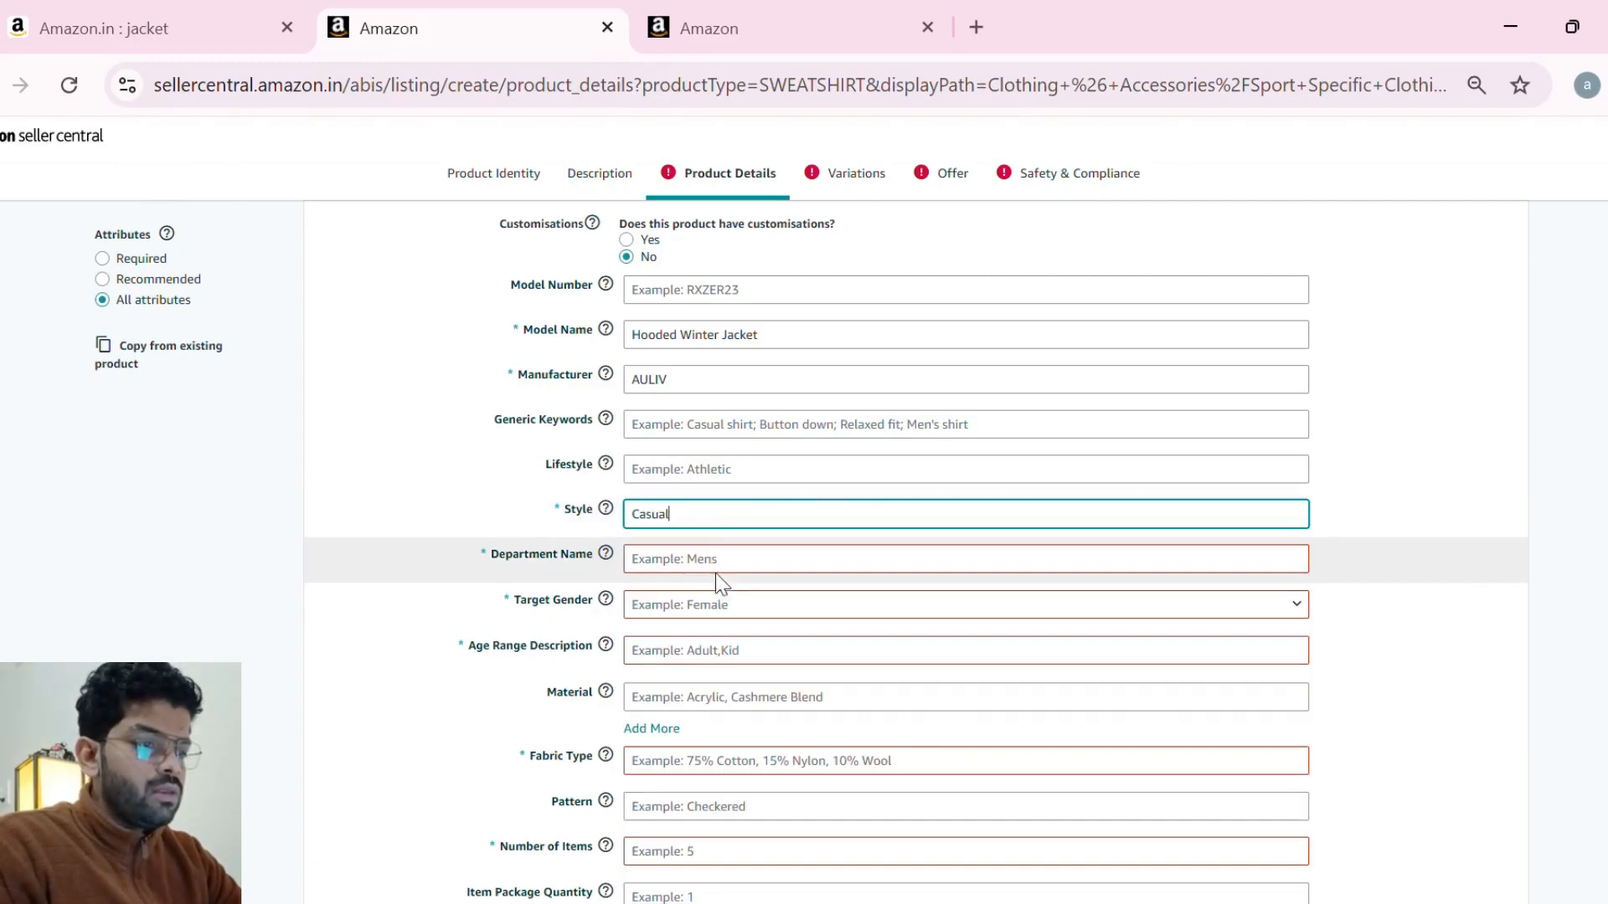
scroll(719, 567, "down", 2)
left_click(754, 412)
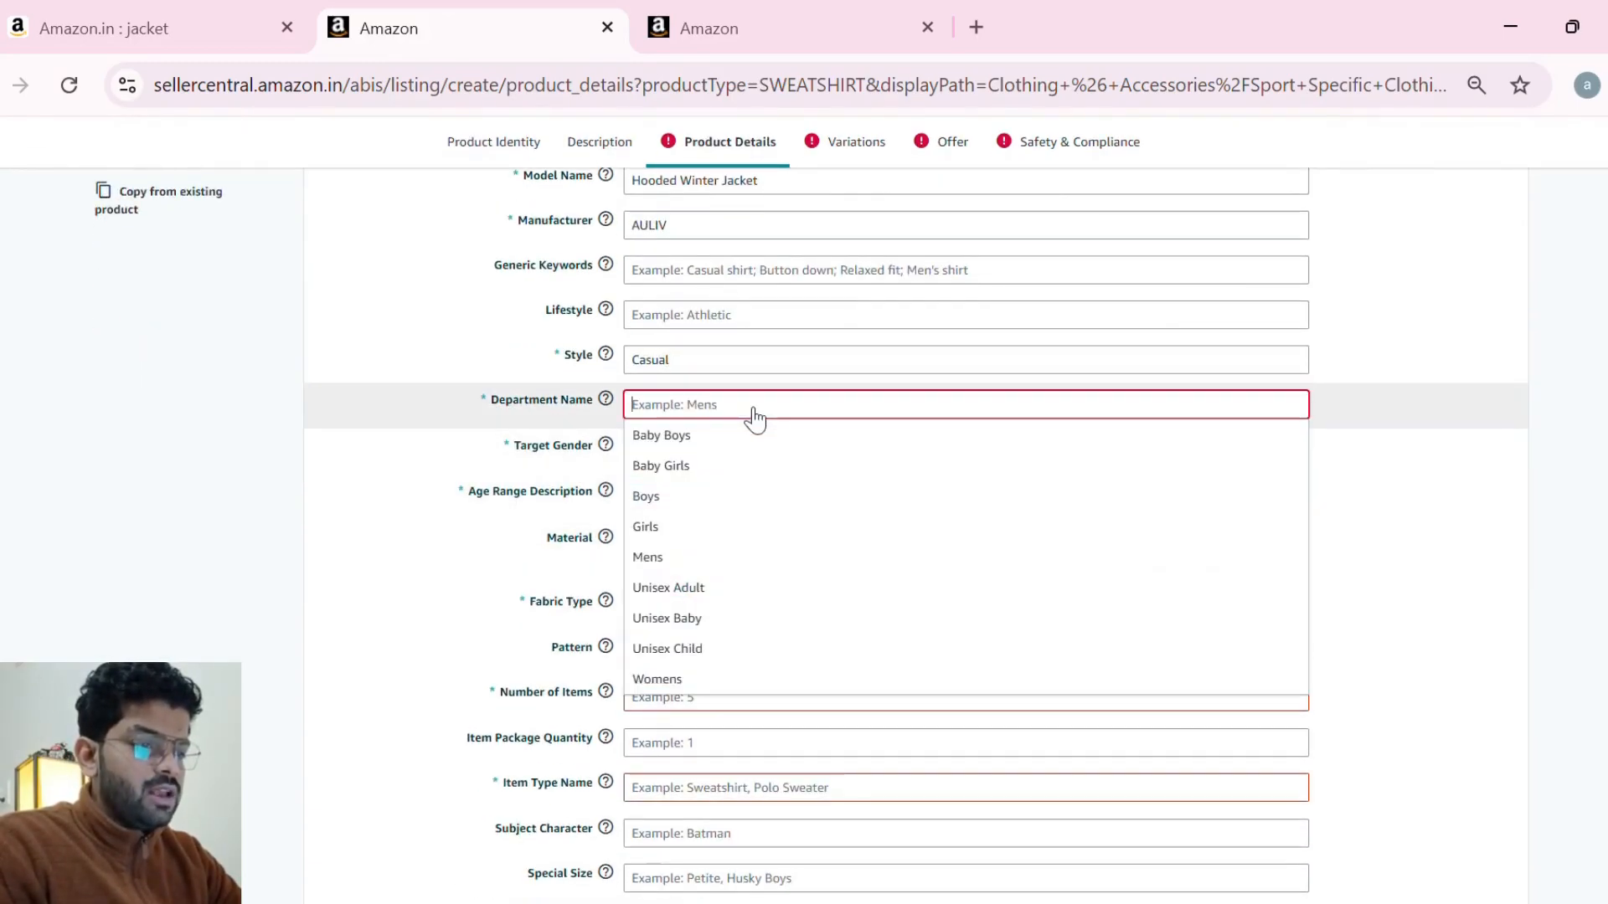
left_click(694, 677)
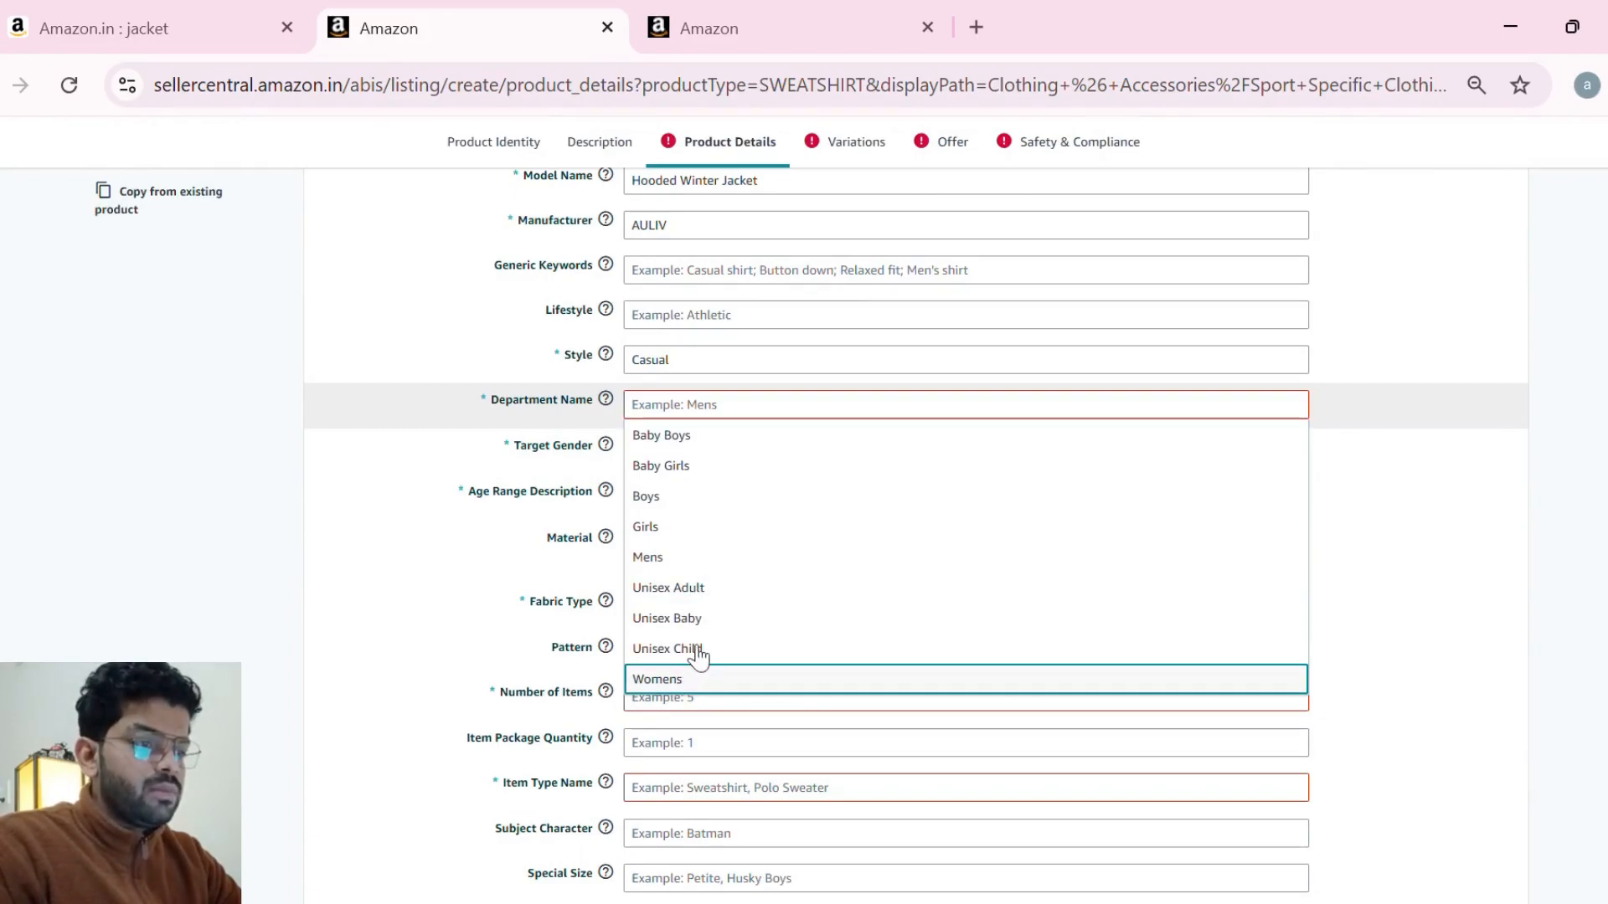
- Set the target gender to Female and the age range description to Adult
left_click(729, 452)
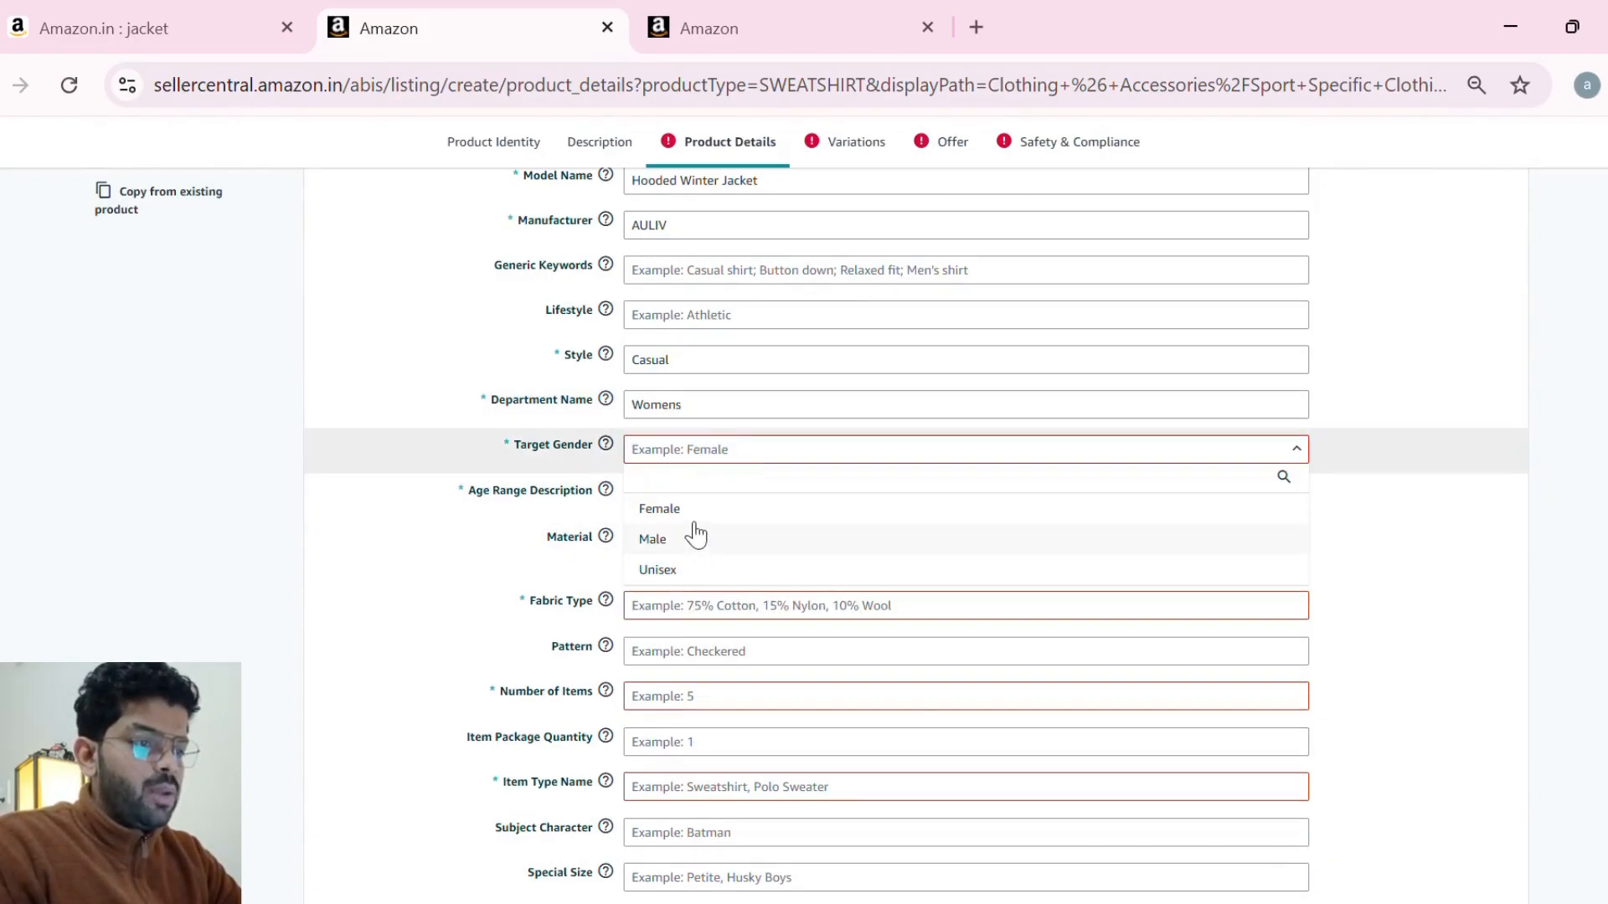
left_click(689, 521)
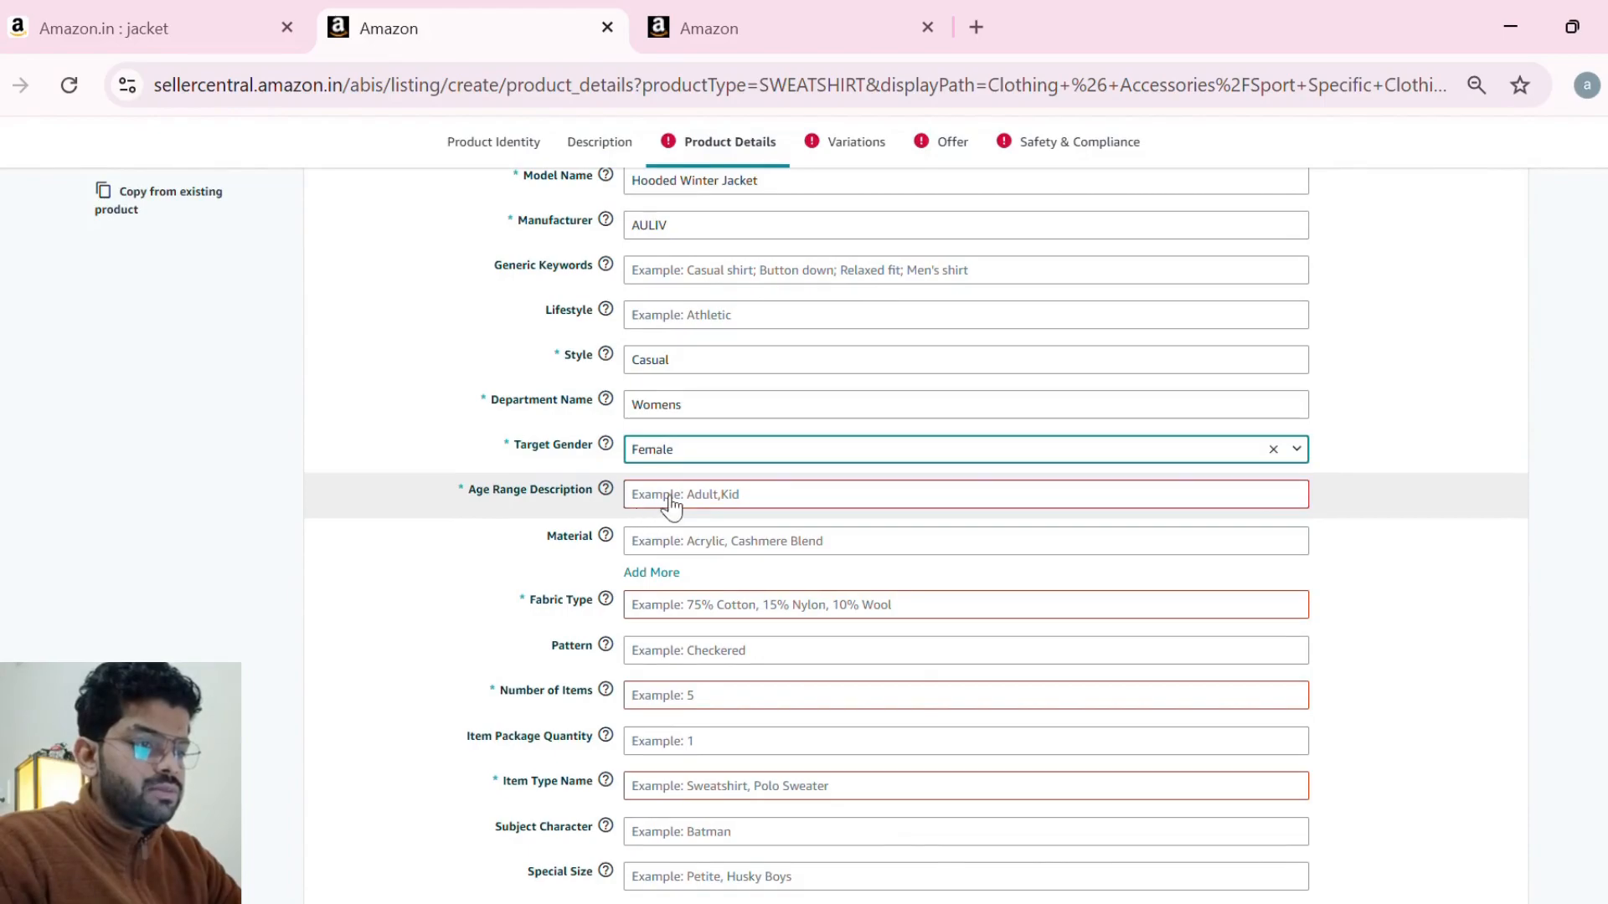
left_click(689, 501)
left_click(682, 536)
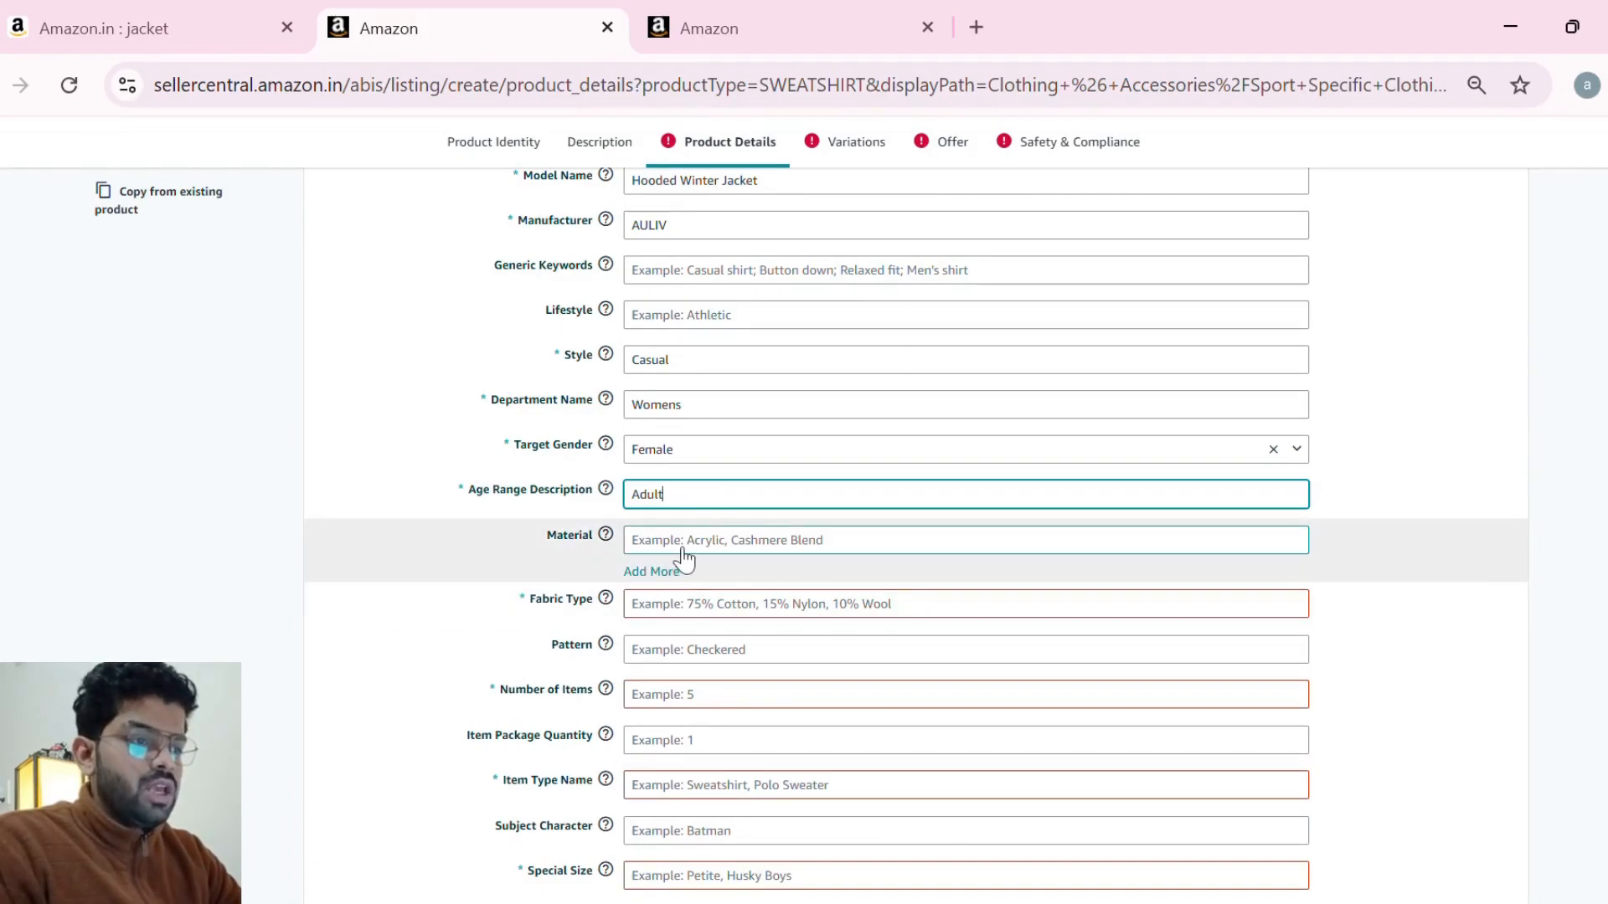
- Enter "80% Polyester, 20% Faux Fur" as the fabric type and set the number of items to 1
scroll(622, 665, "down", 2)
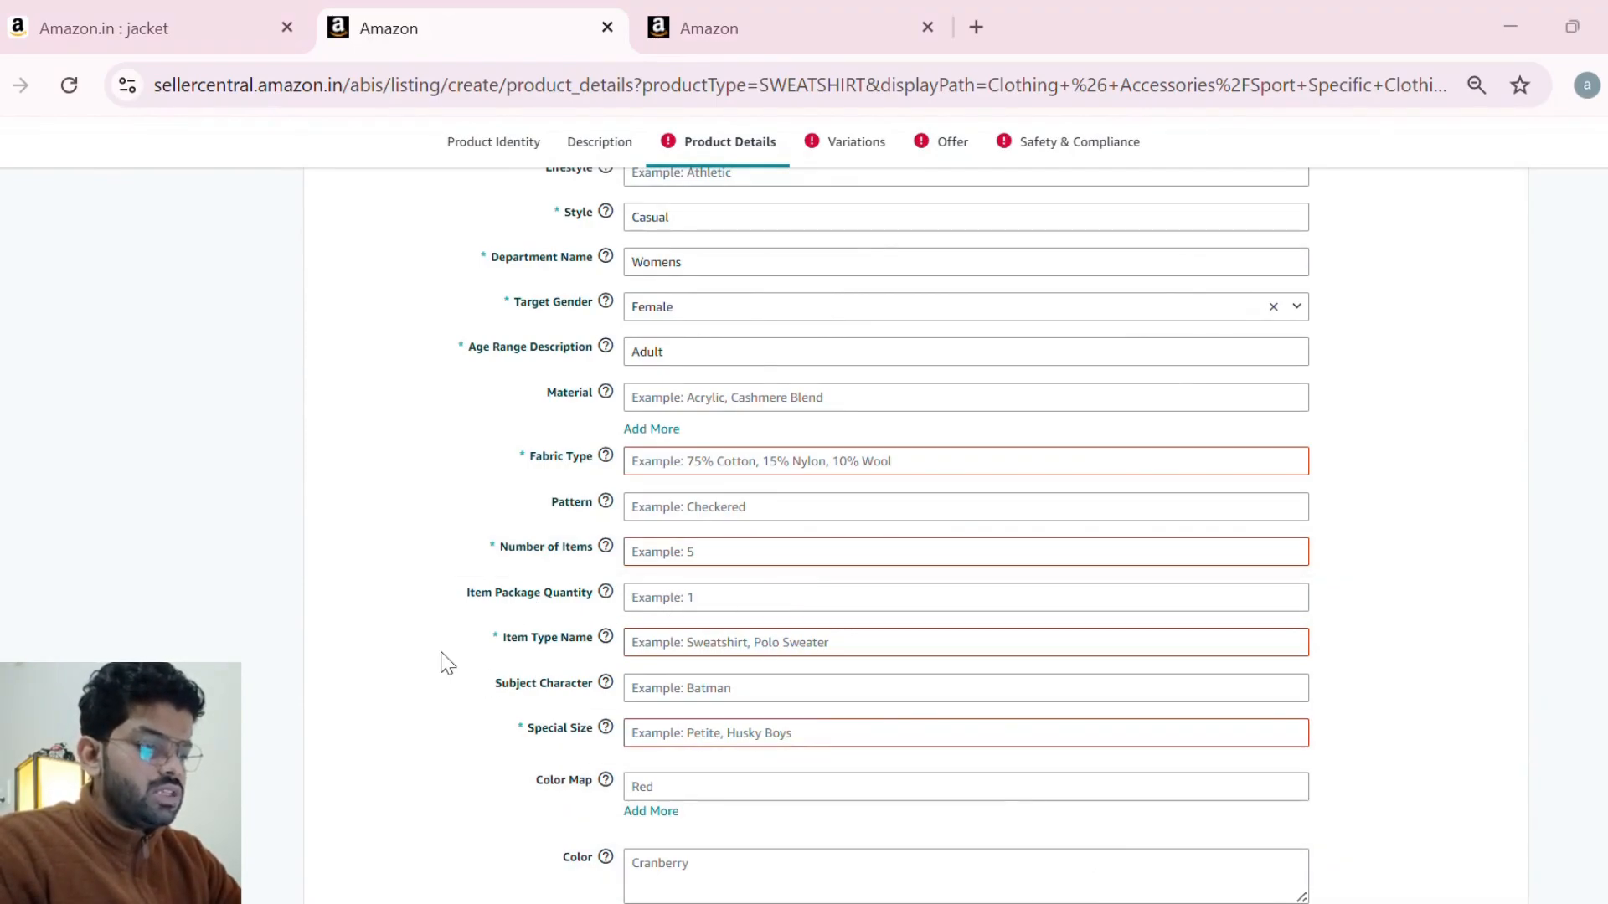
left_click(633, 461)
type("80% Polyester, 20% Faux Fur")
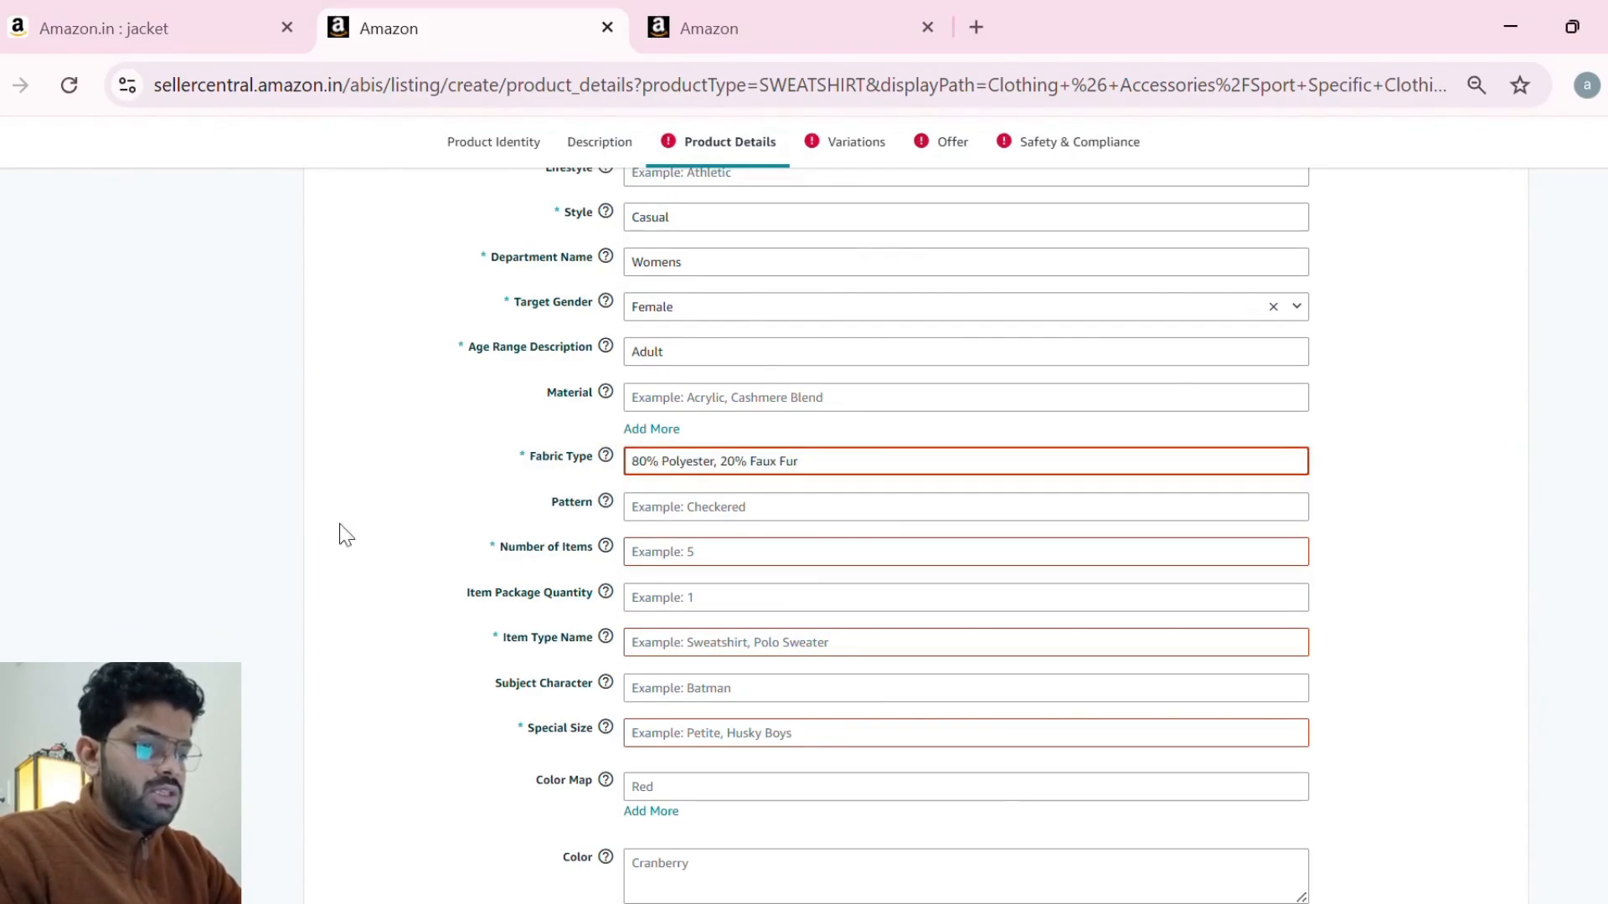
scroll(653, 615, "down", 2)
left_click(685, 426)
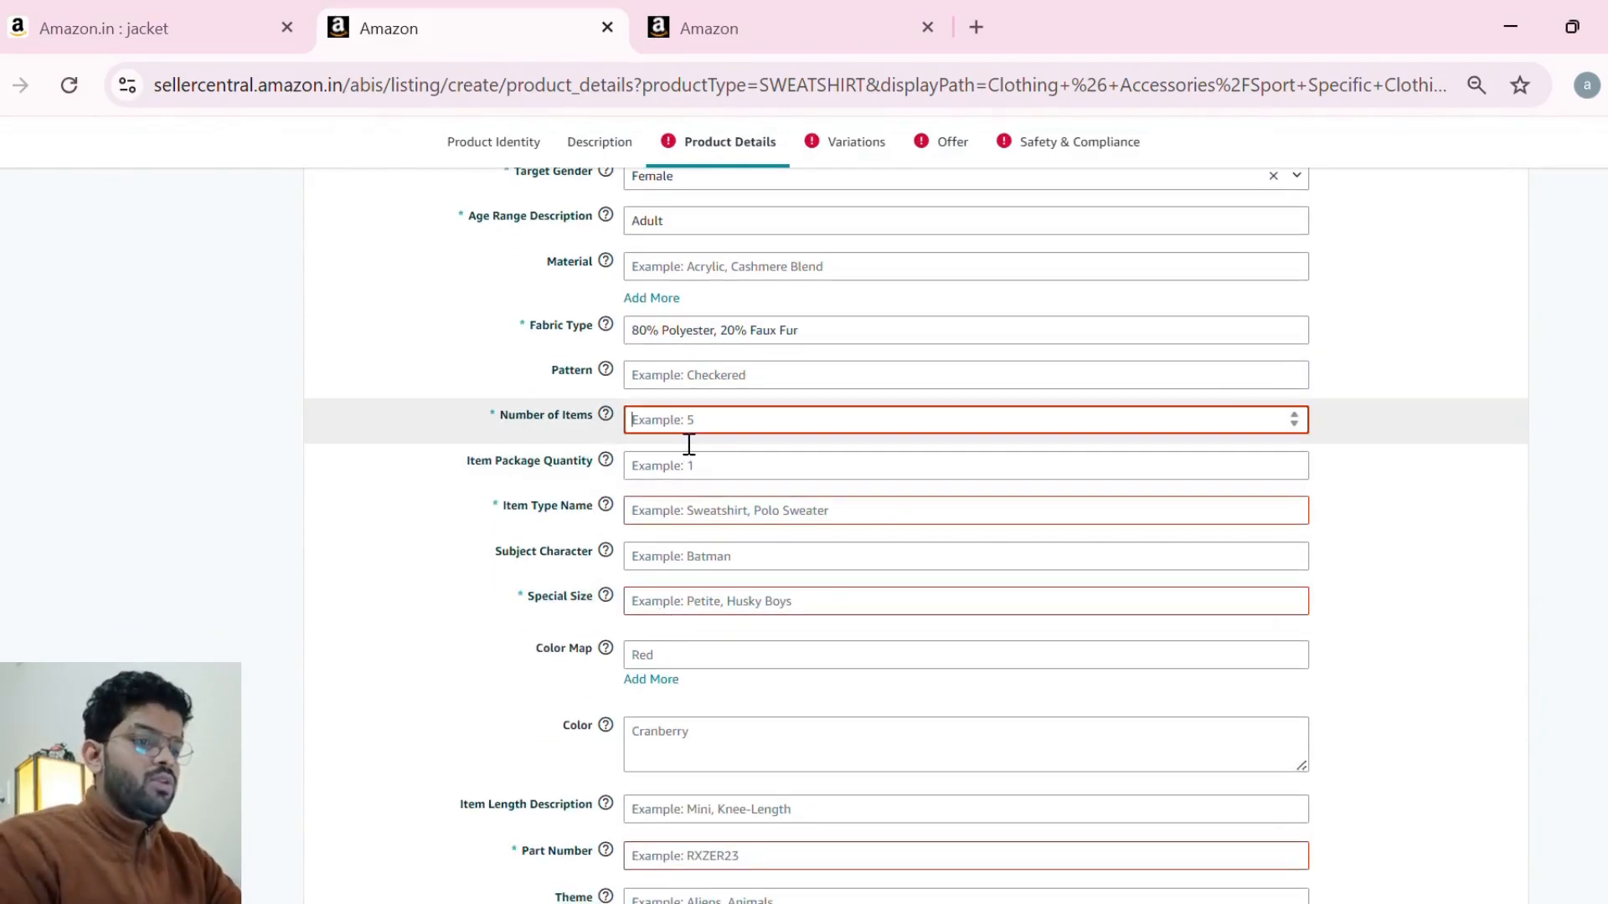
type("1")
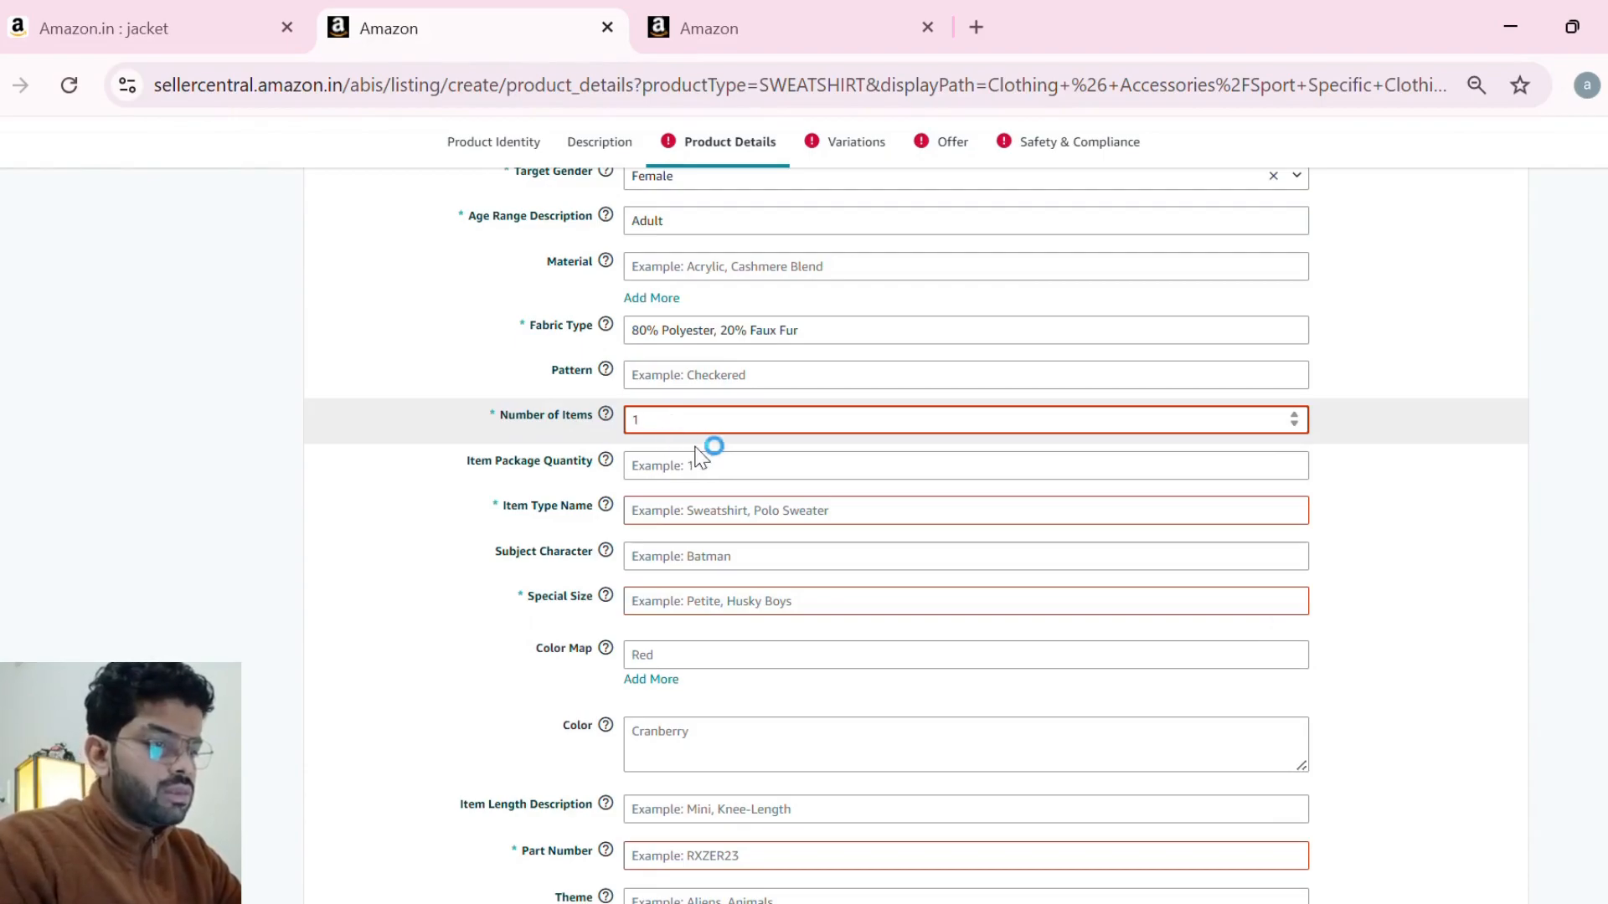
- Set the item type name to Hooded Sweatshirt and the special size to Standard
left_click(669, 525)
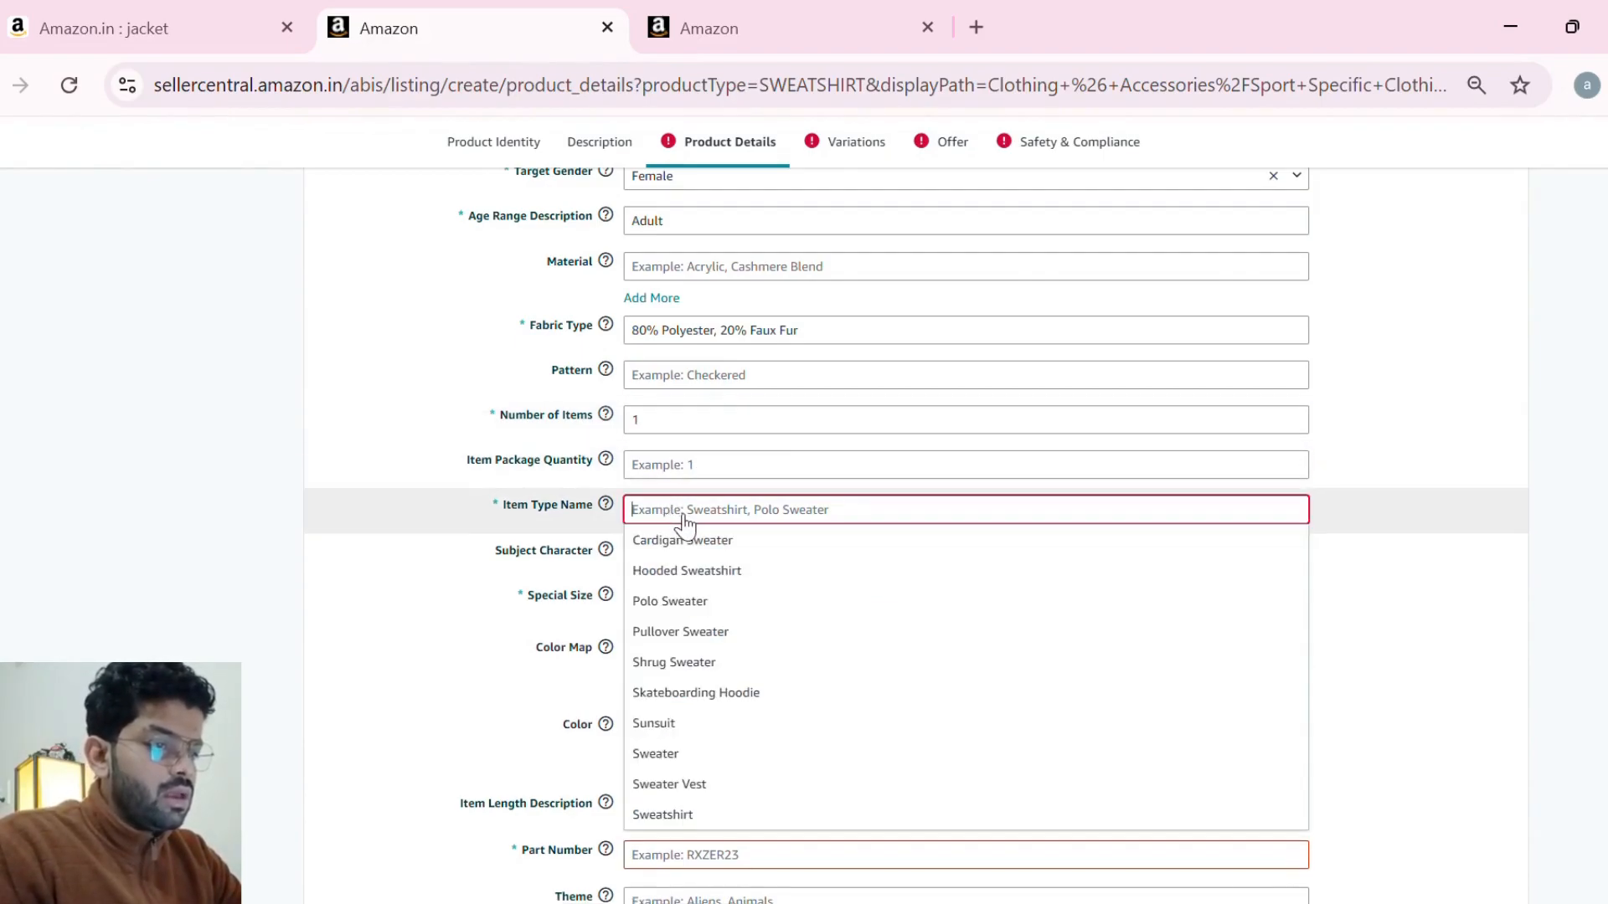
left_click(694, 574)
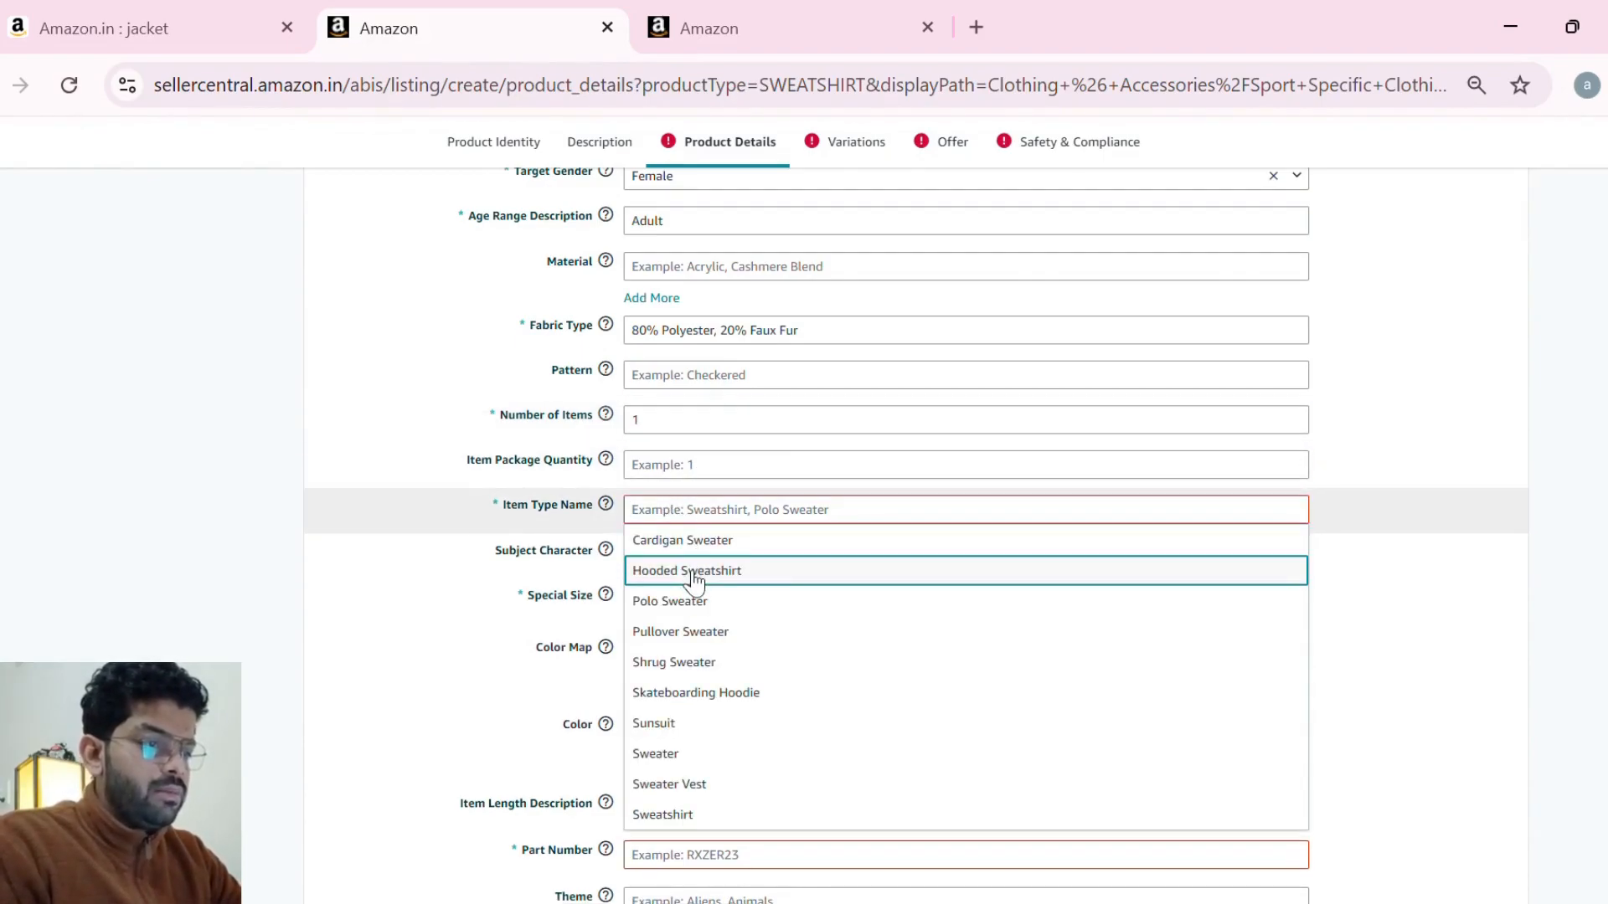
scroll(574, 663, "down", 1)
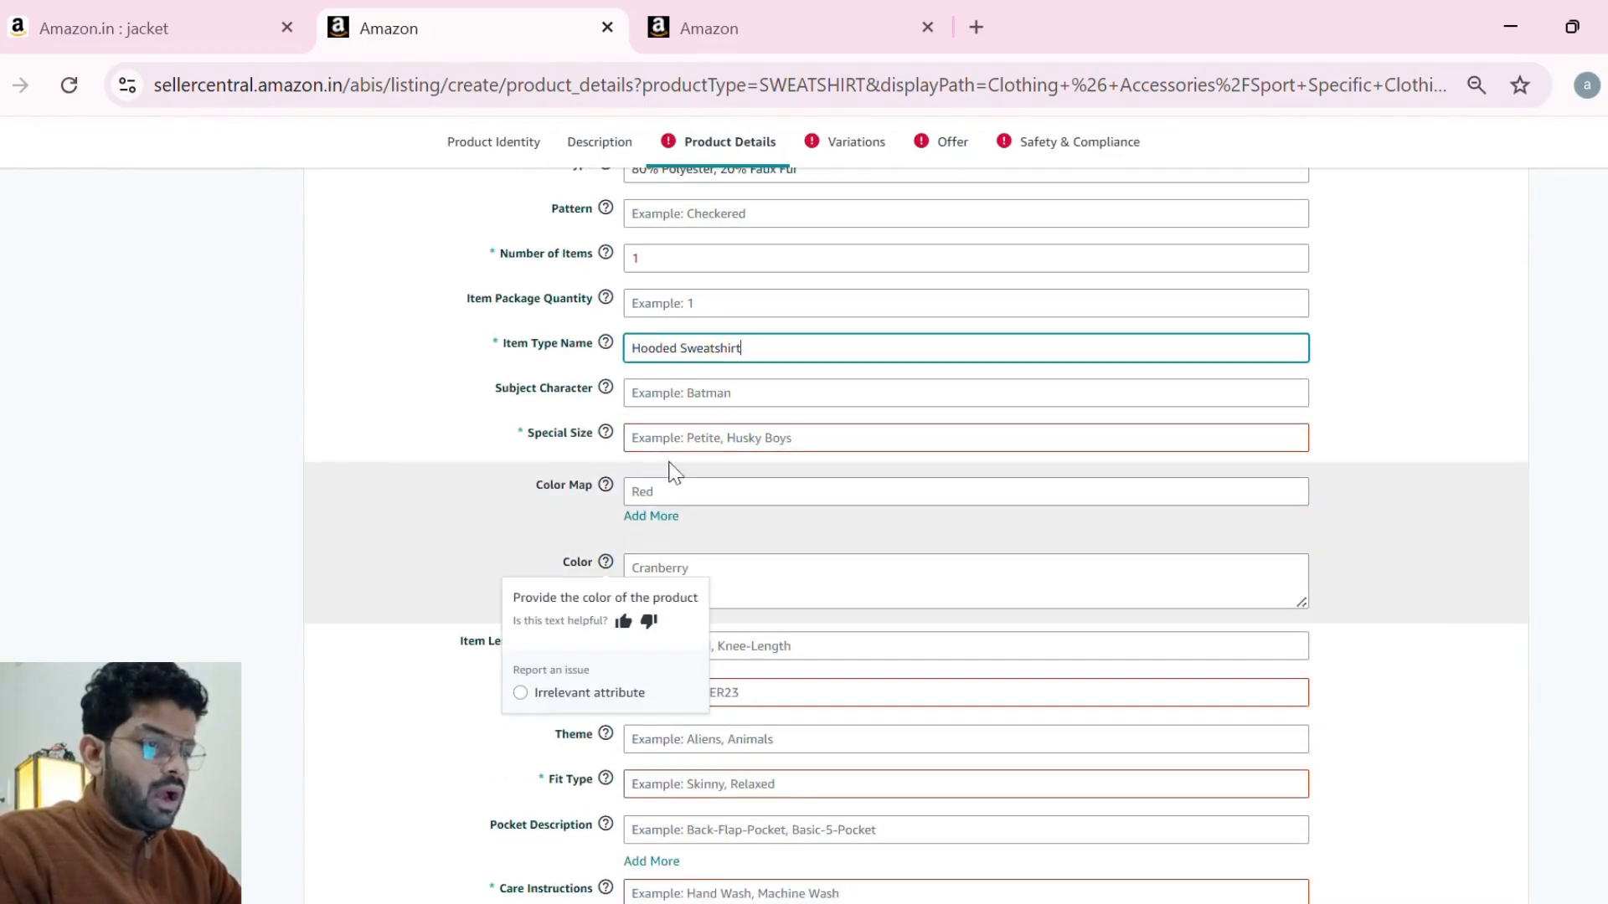
left_click(680, 440)
scroll(691, 695, "down", 5)
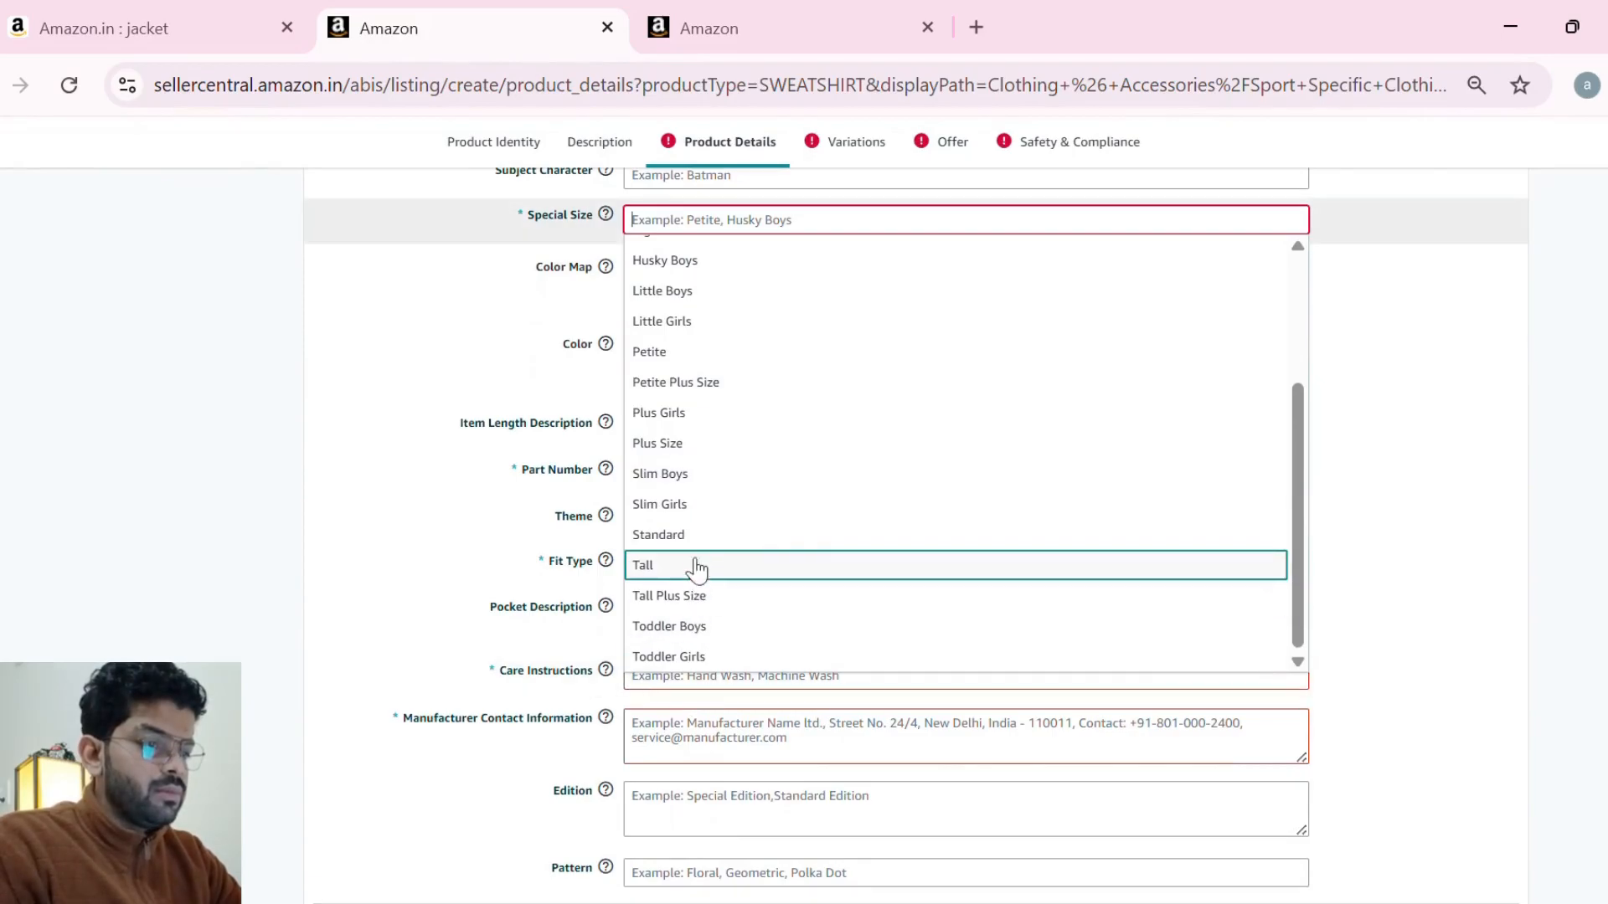
left_click(666, 536)
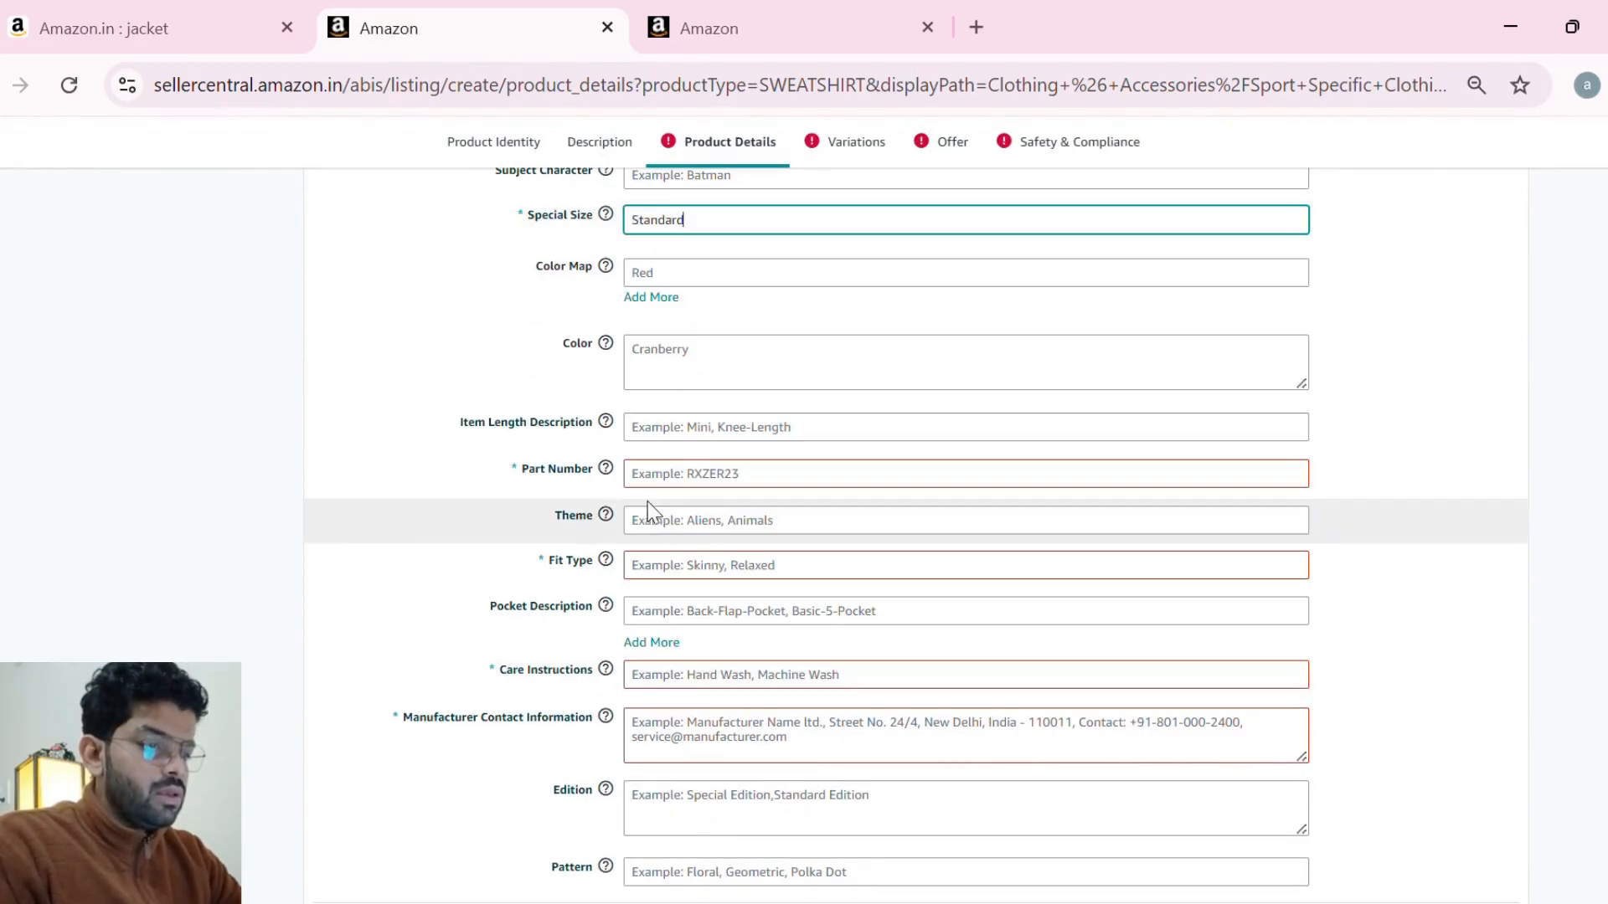
- Enter 1234 as the part number and set the fit type to Fitted
left_click(716, 493)
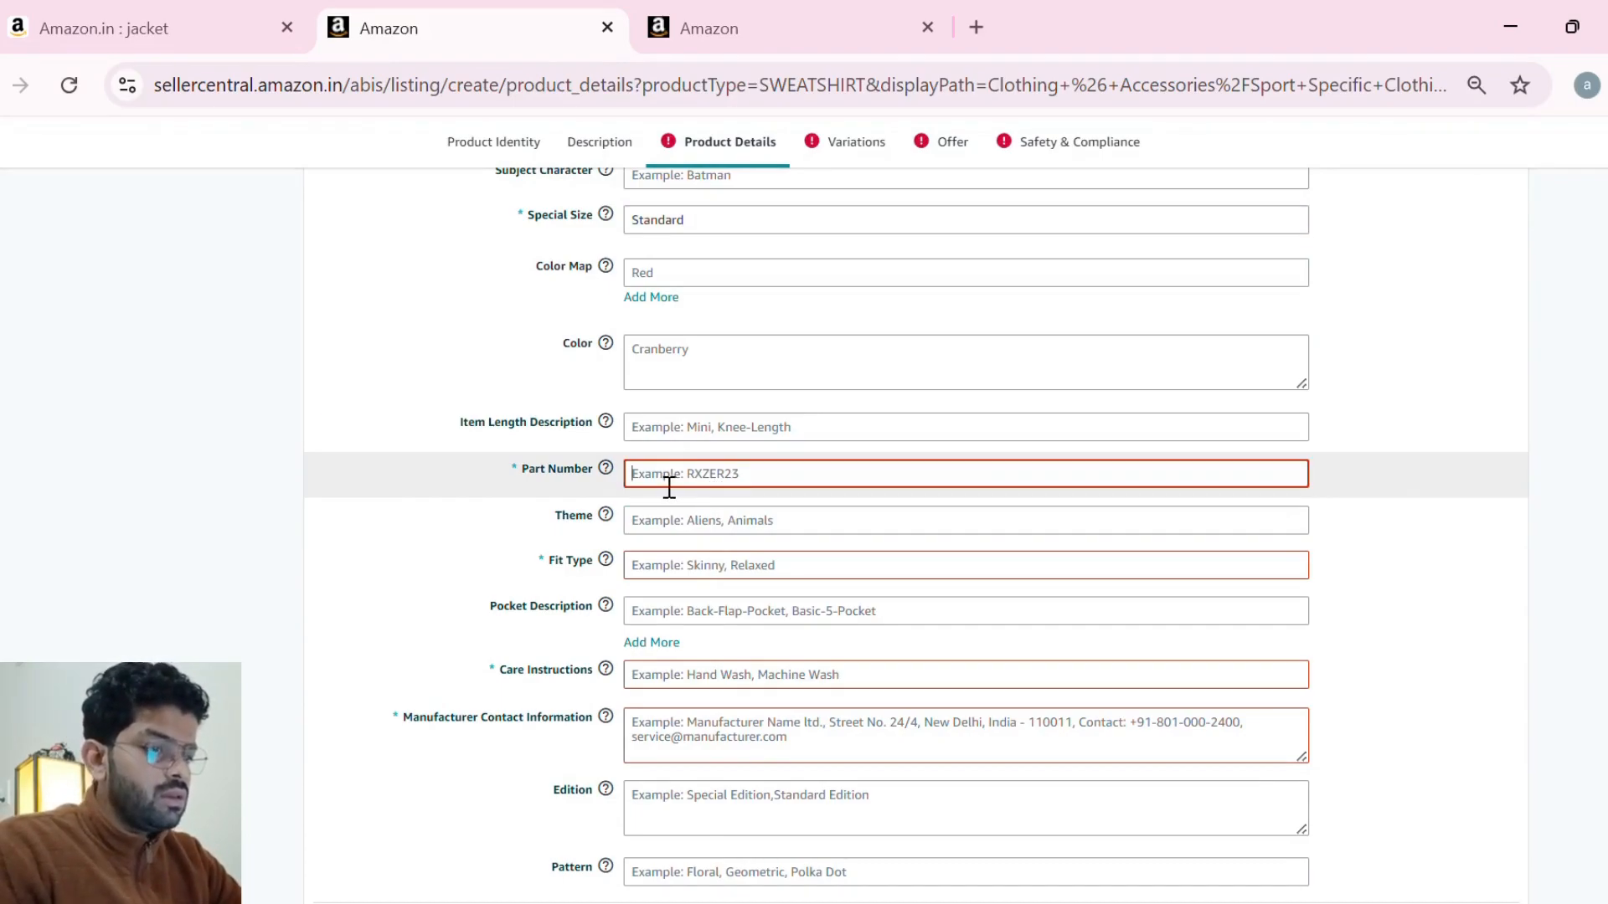
type("1234")
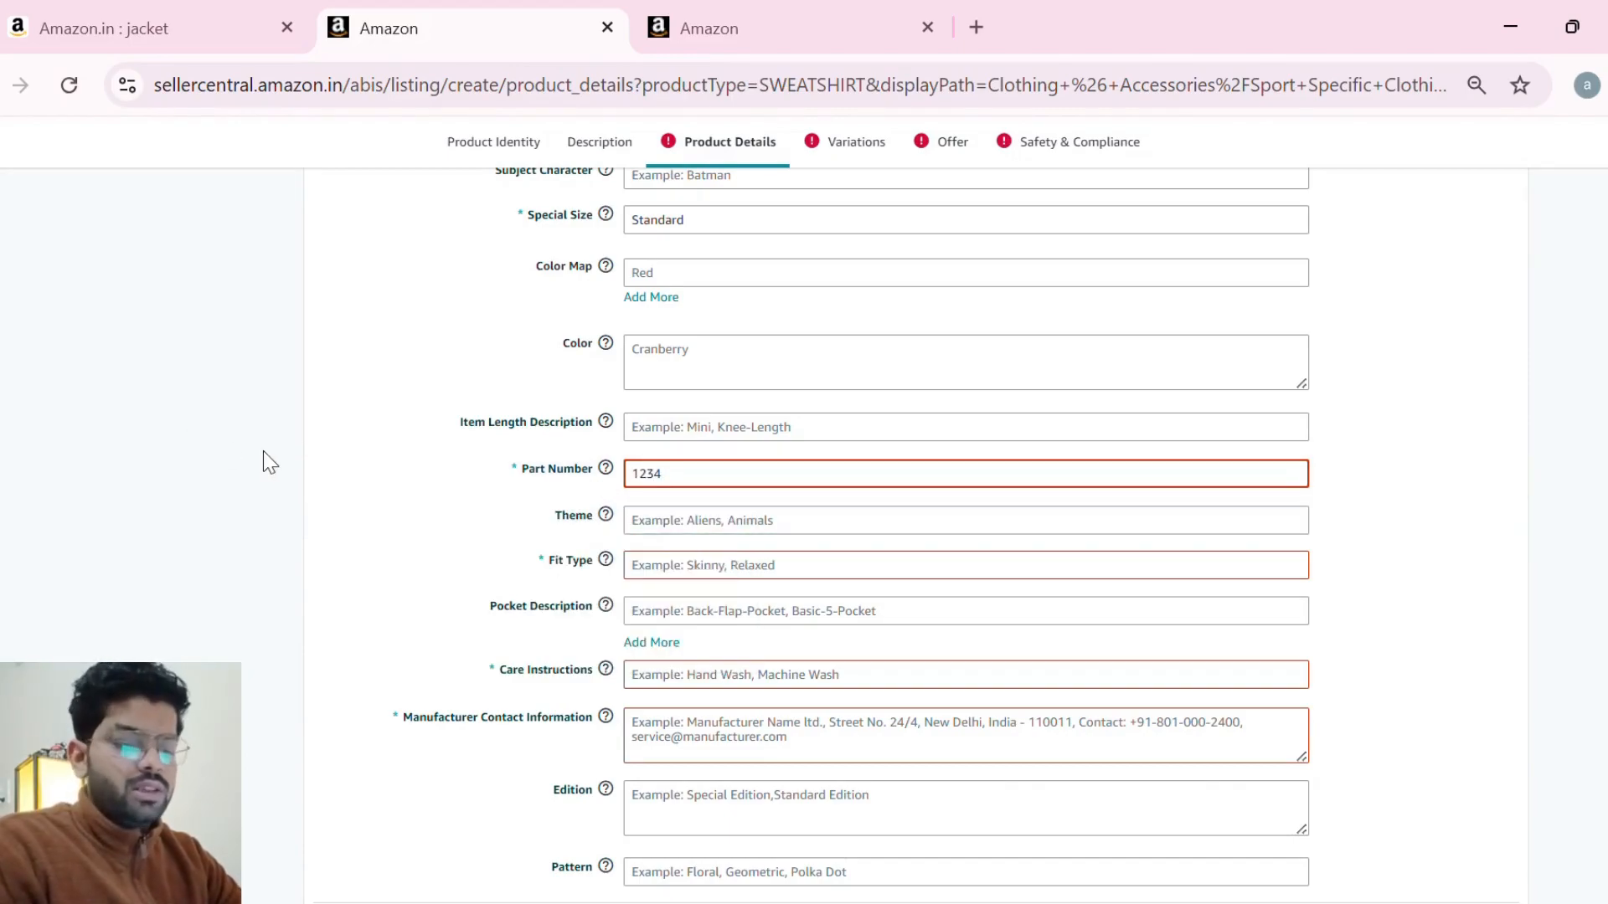
left_click(688, 572)
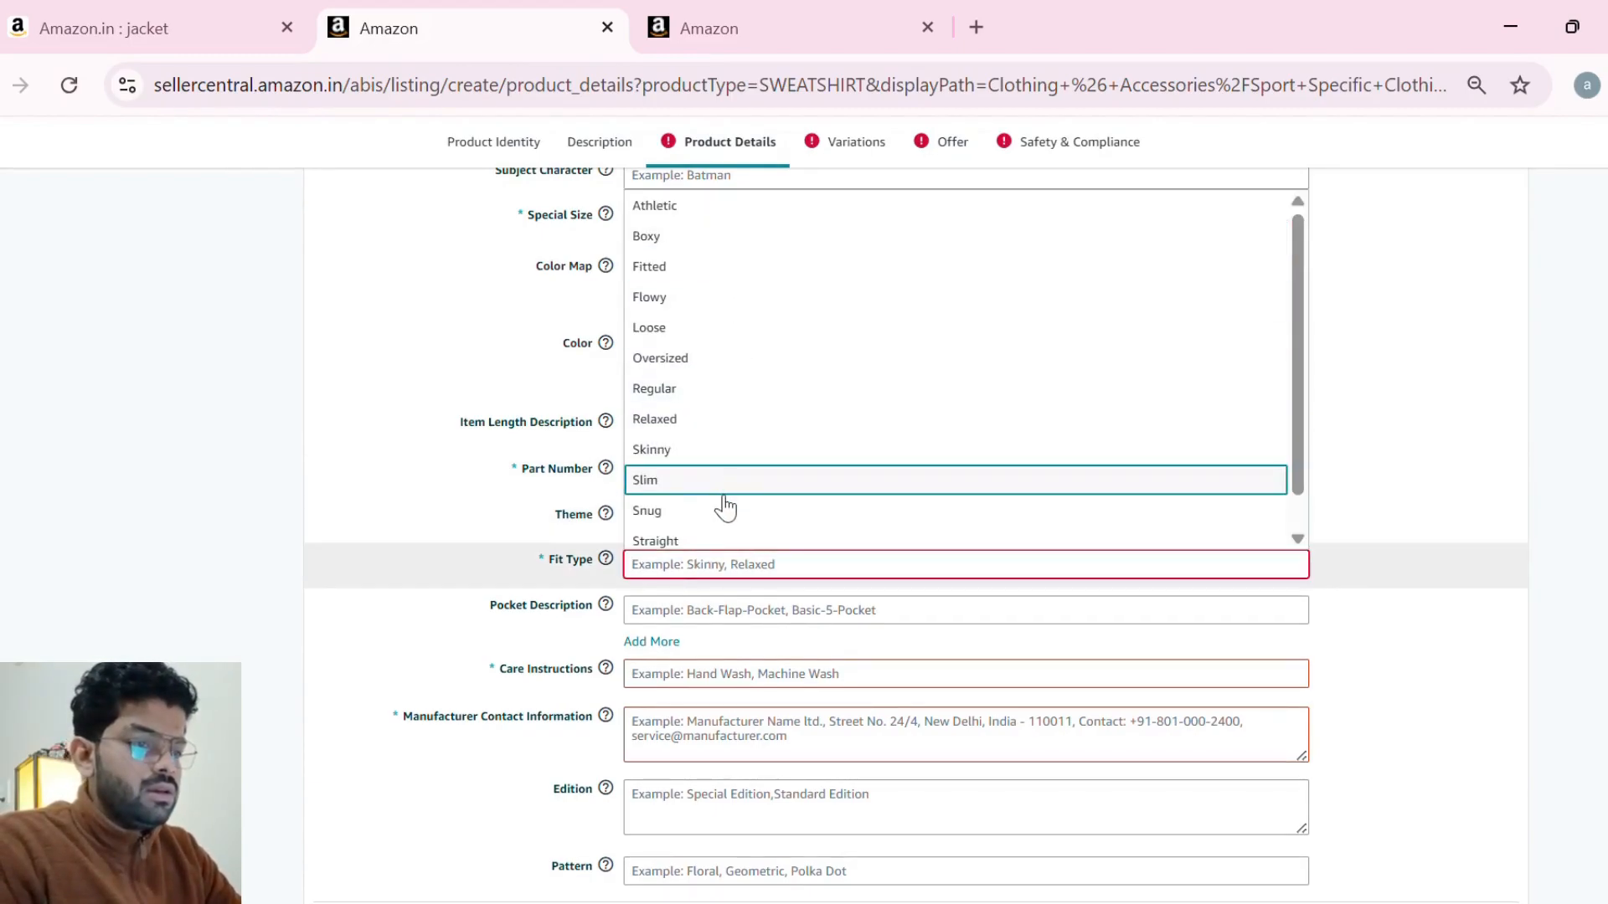
scroll(742, 457, "down", 1)
scroll(742, 457, "up", 1)
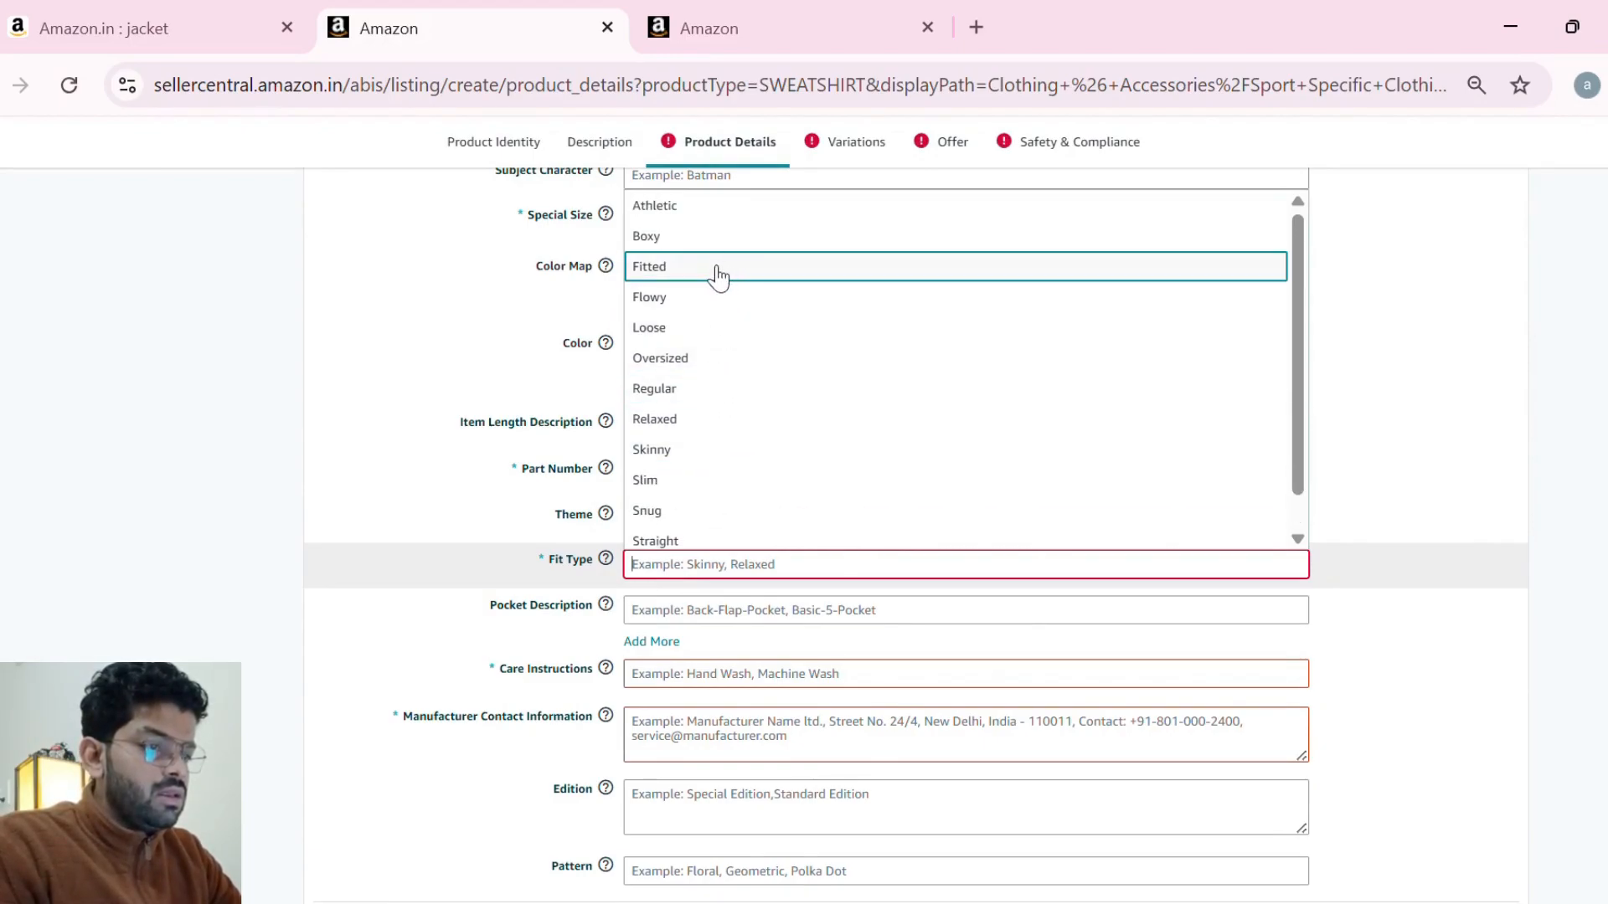
left_click(670, 276)
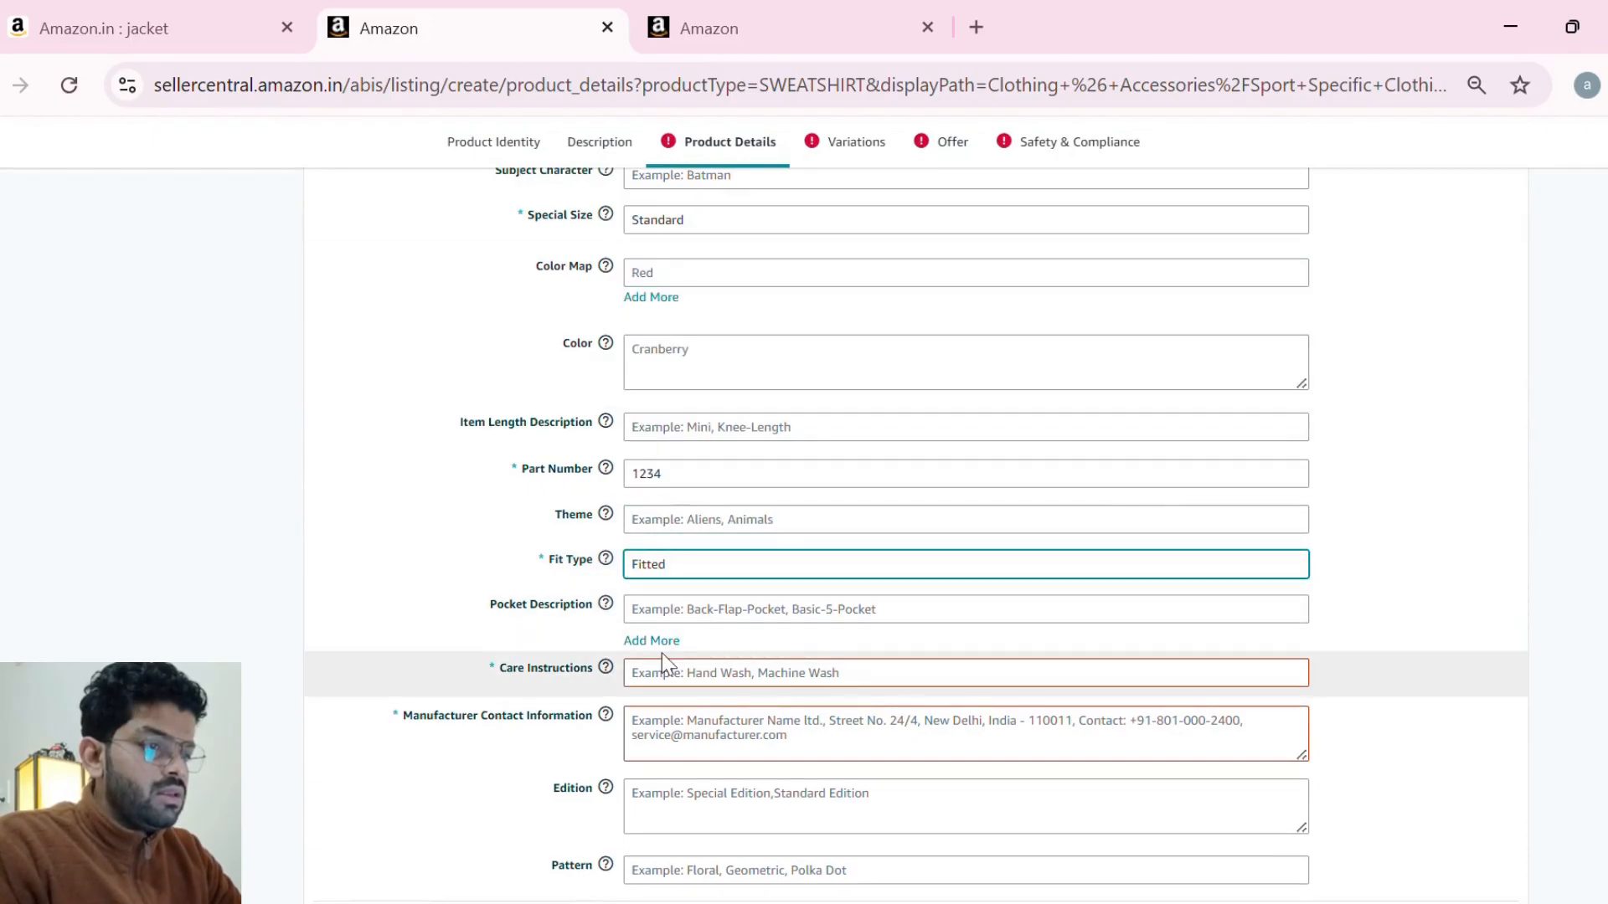
- Set the care instructions to Hand Wash Only and enter NA as the manufacturer contact information
left_click(716, 678)
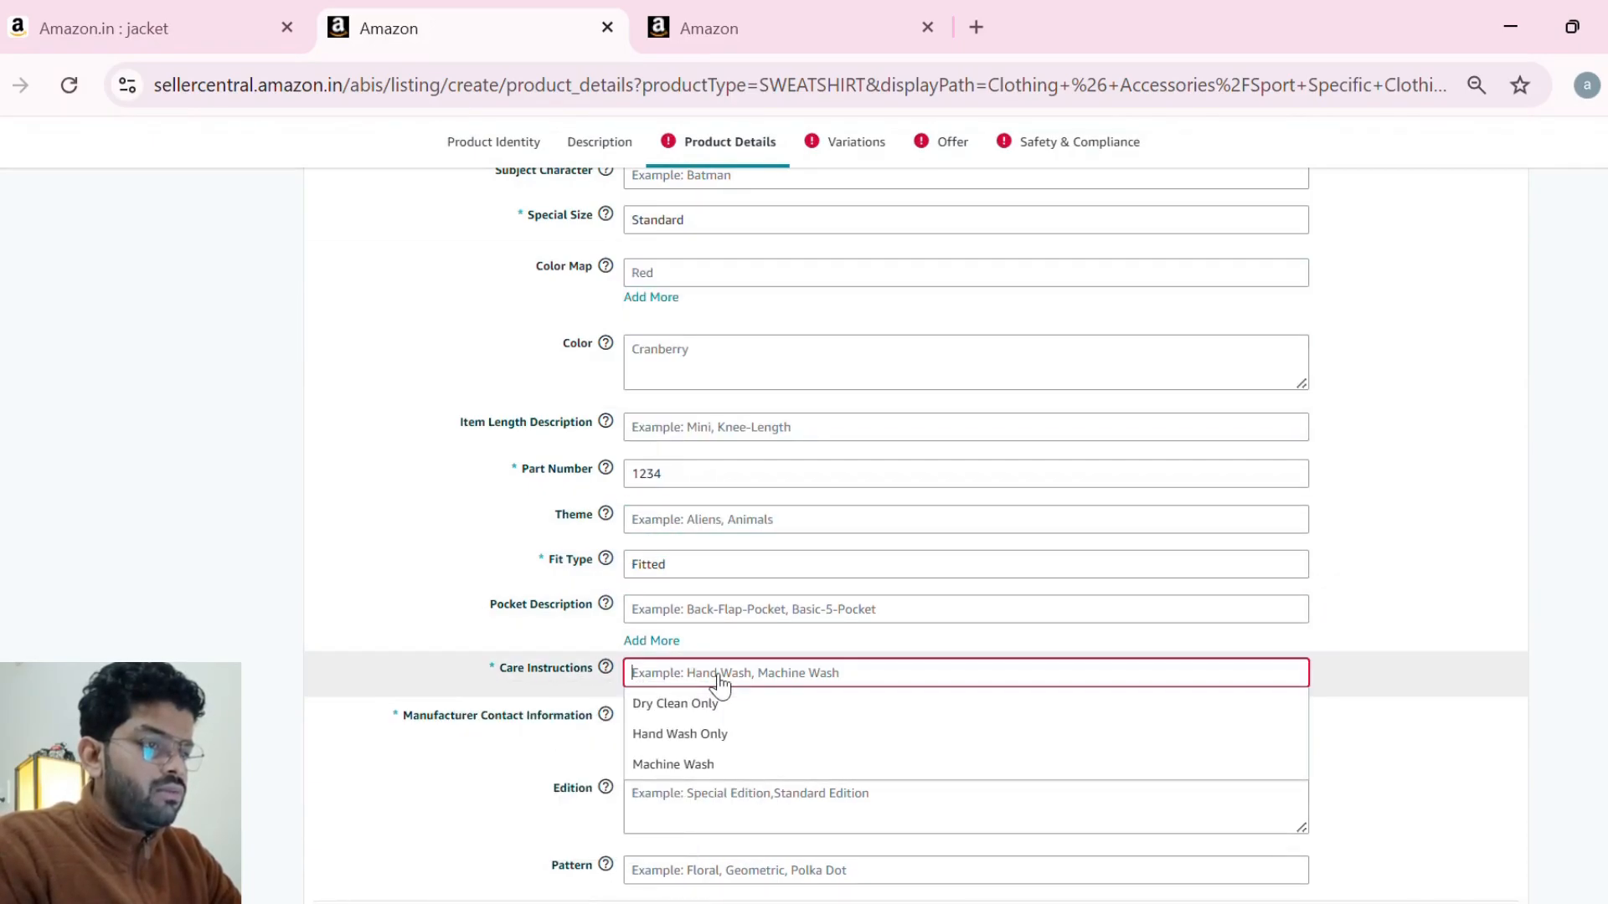
left_click(702, 738)
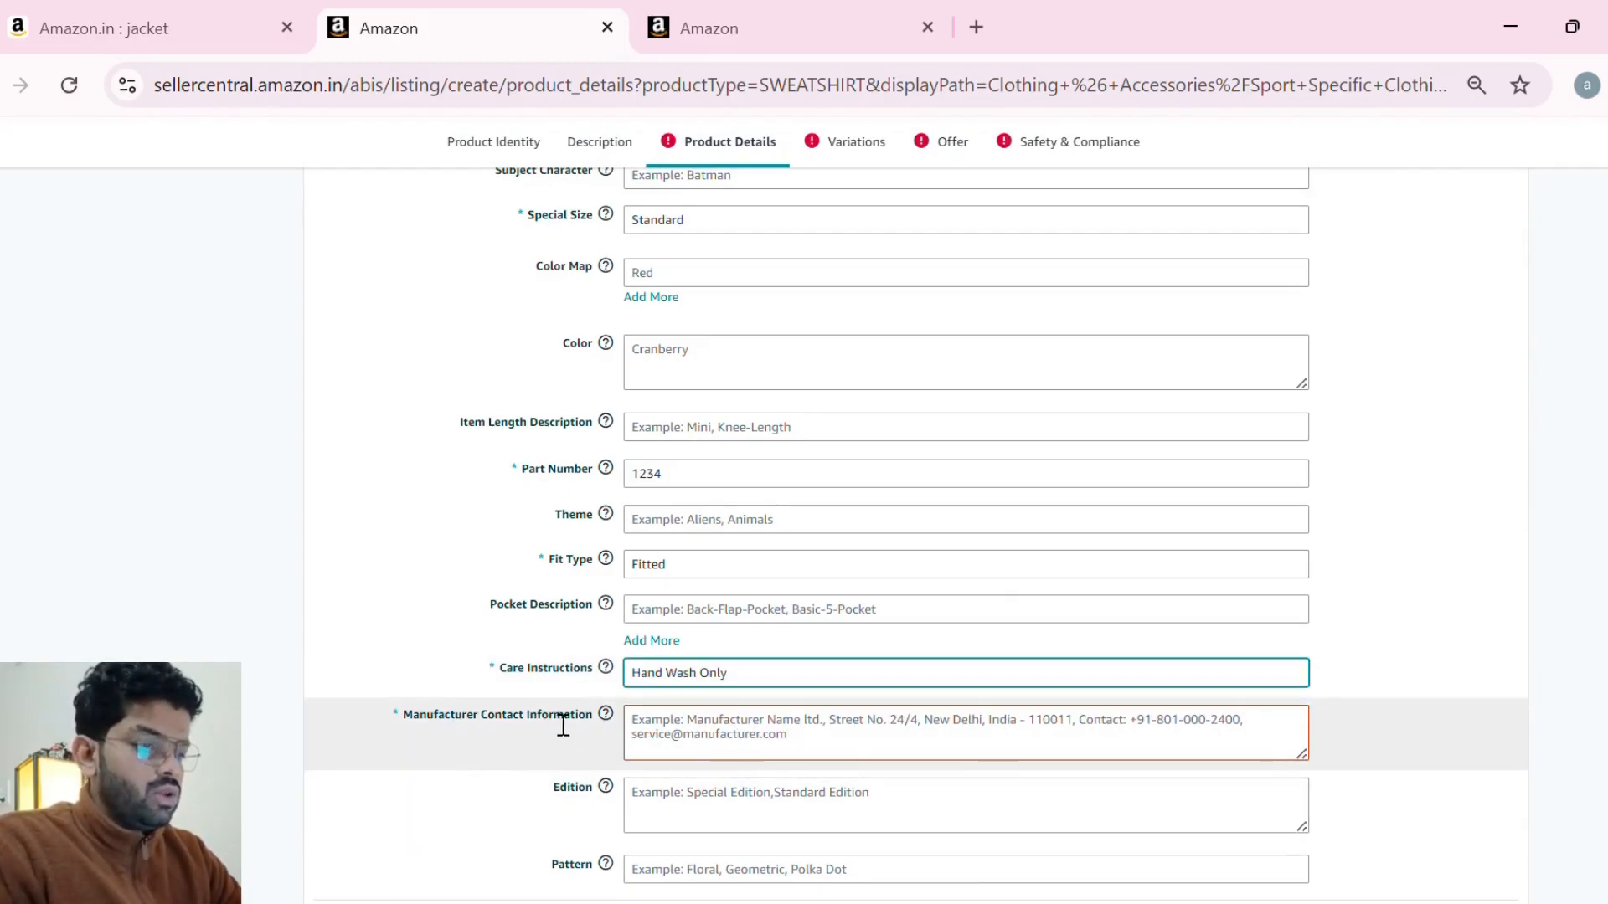
left_click(777, 742)
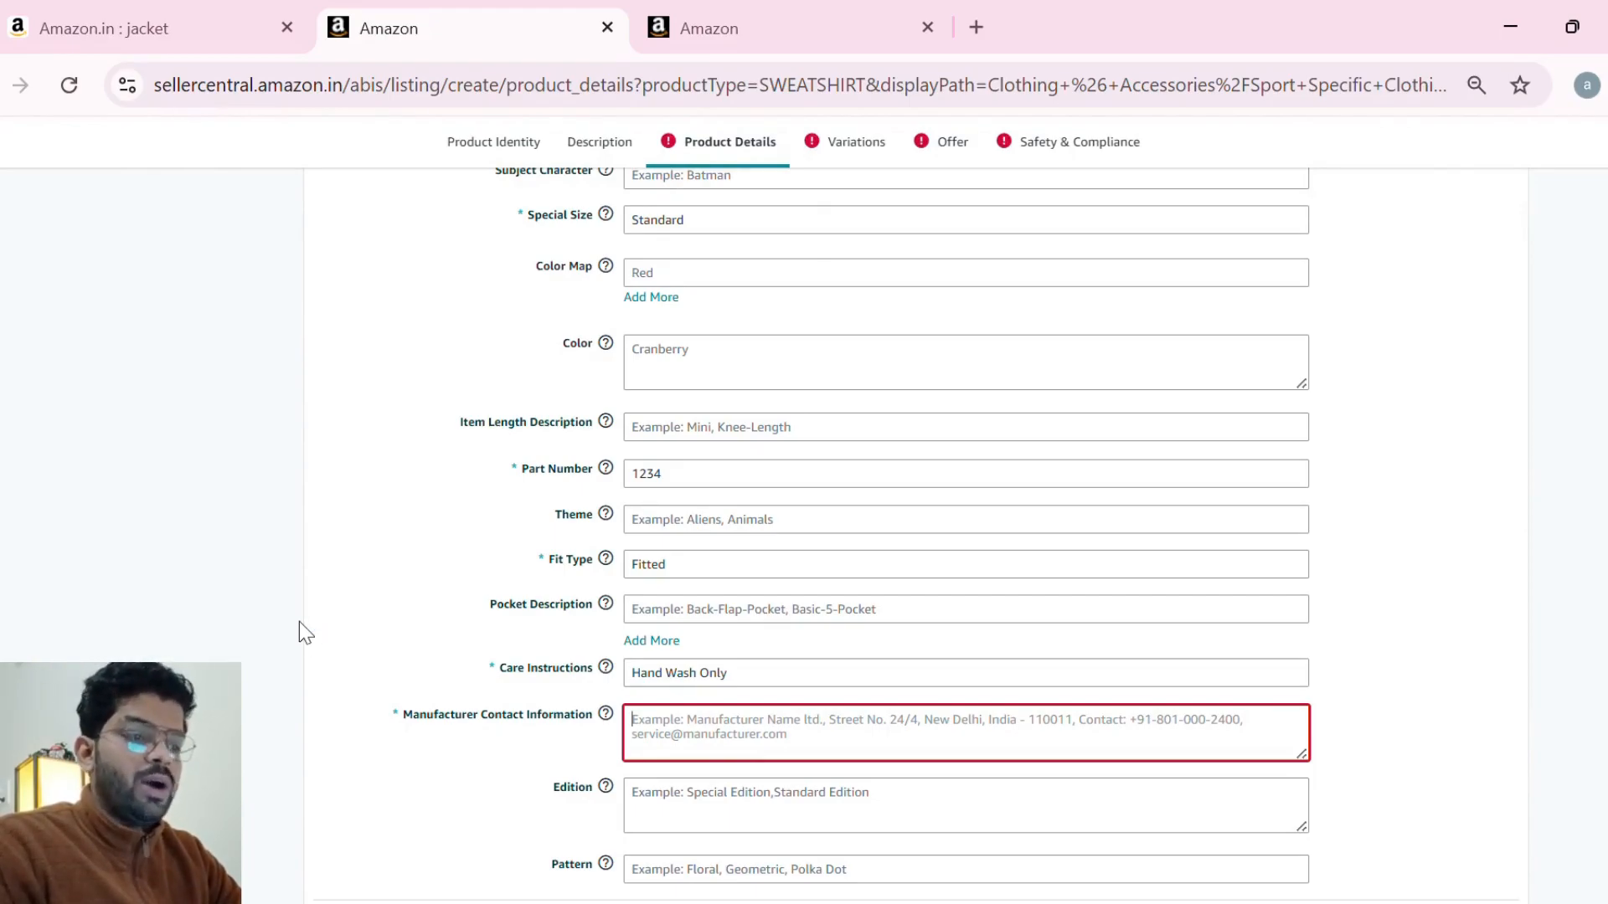
left_click(683, 744)
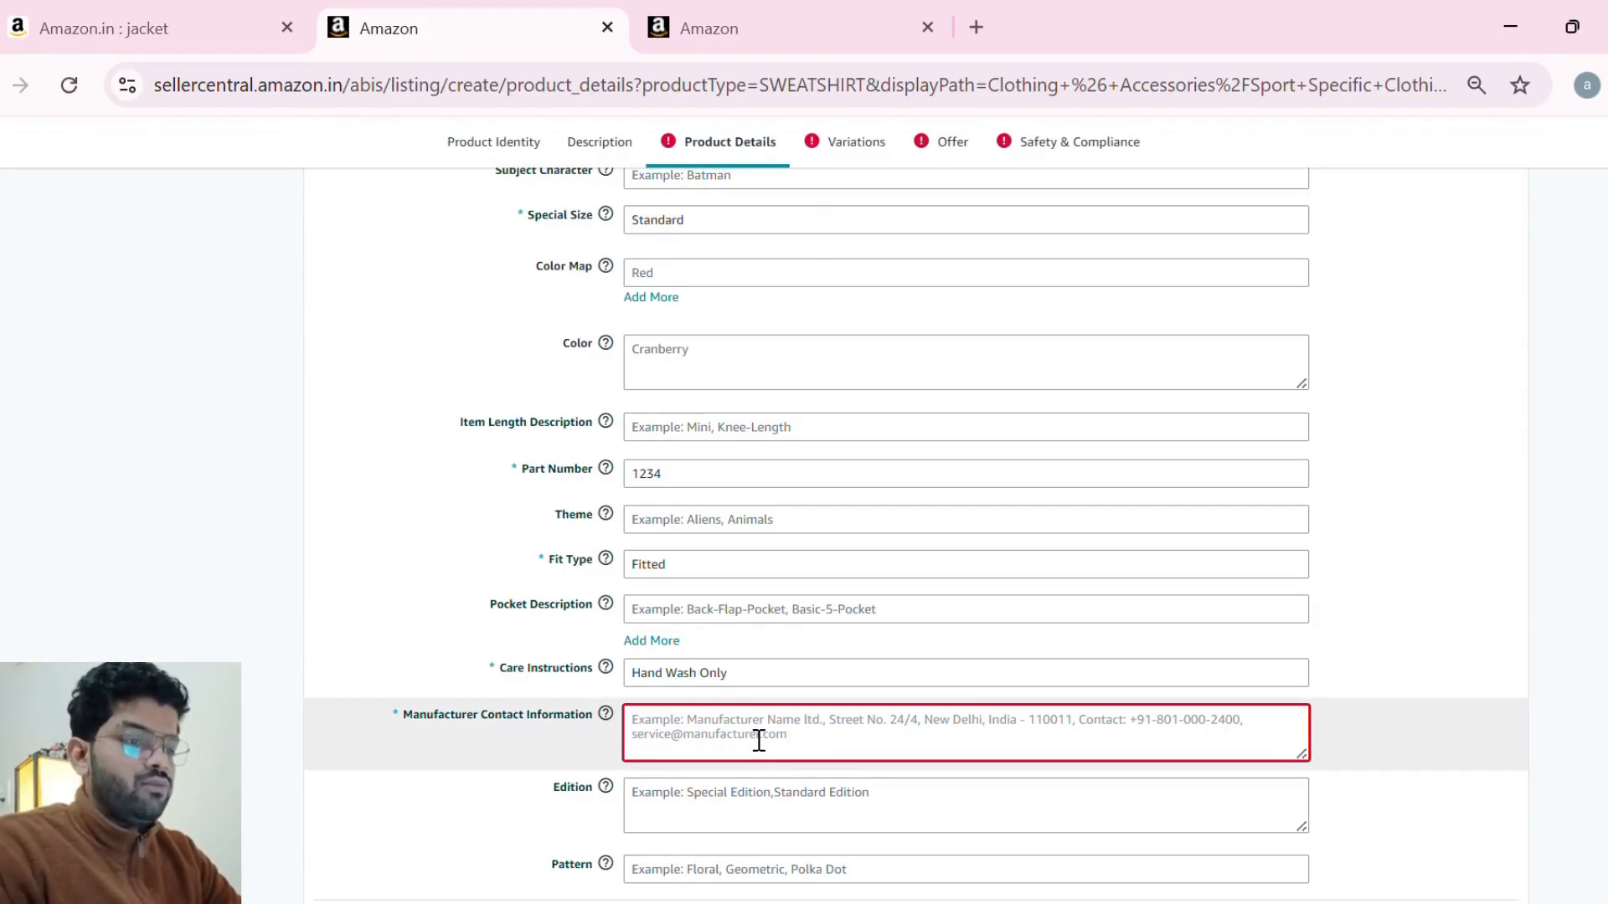
type("N")
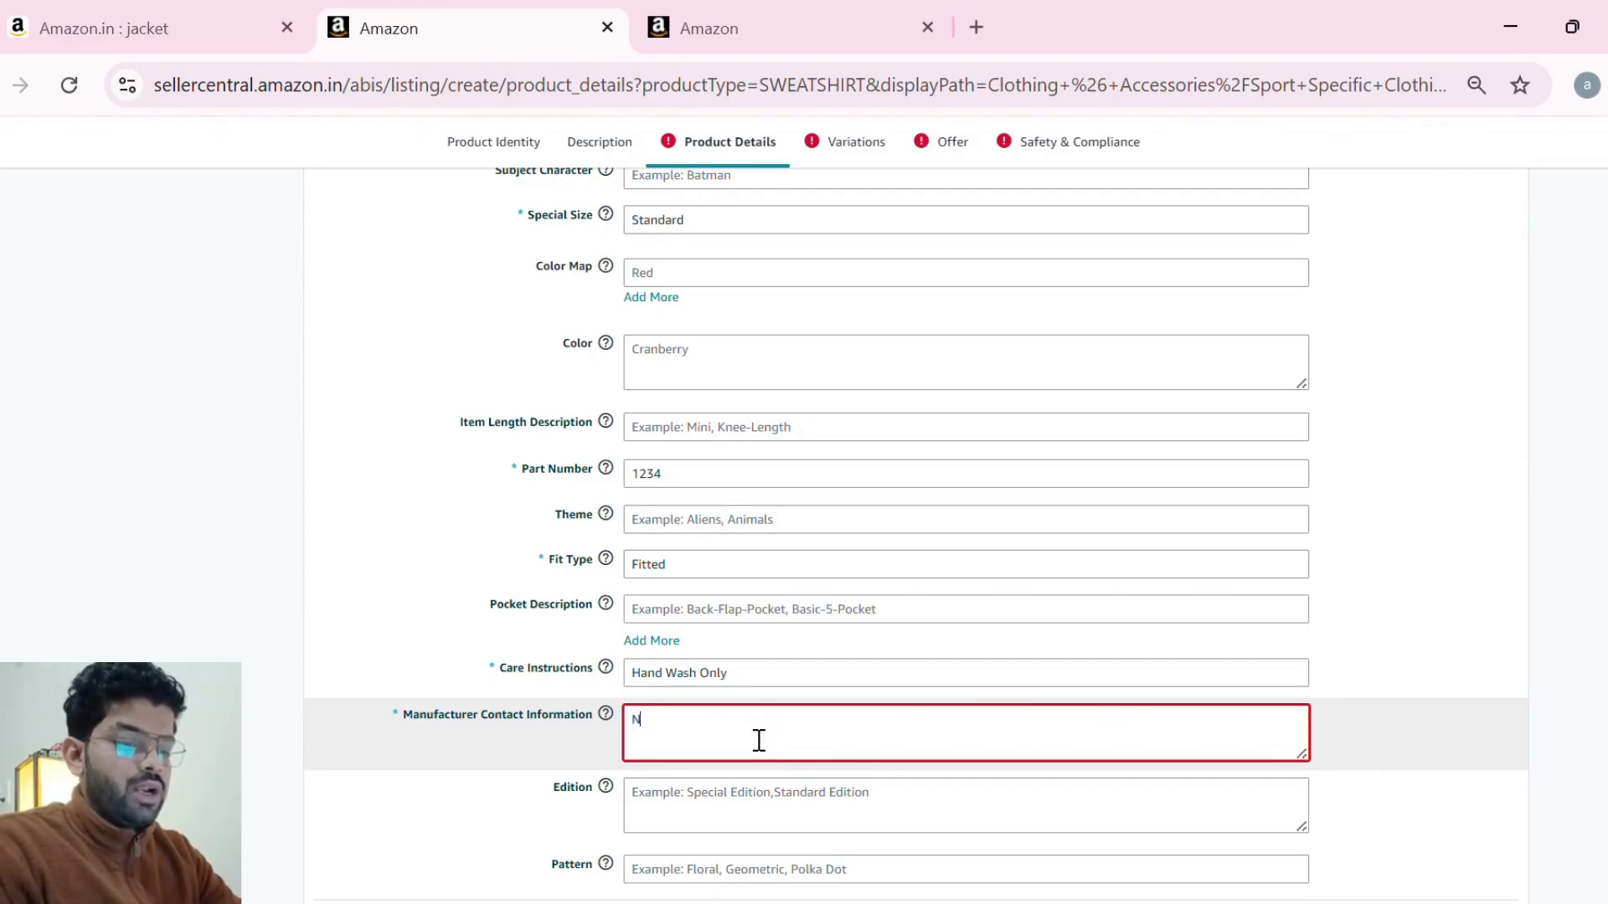
type("A")
- Set the unit count to 1 and the unit count type to count
scroll(352, 639, "down", 3)
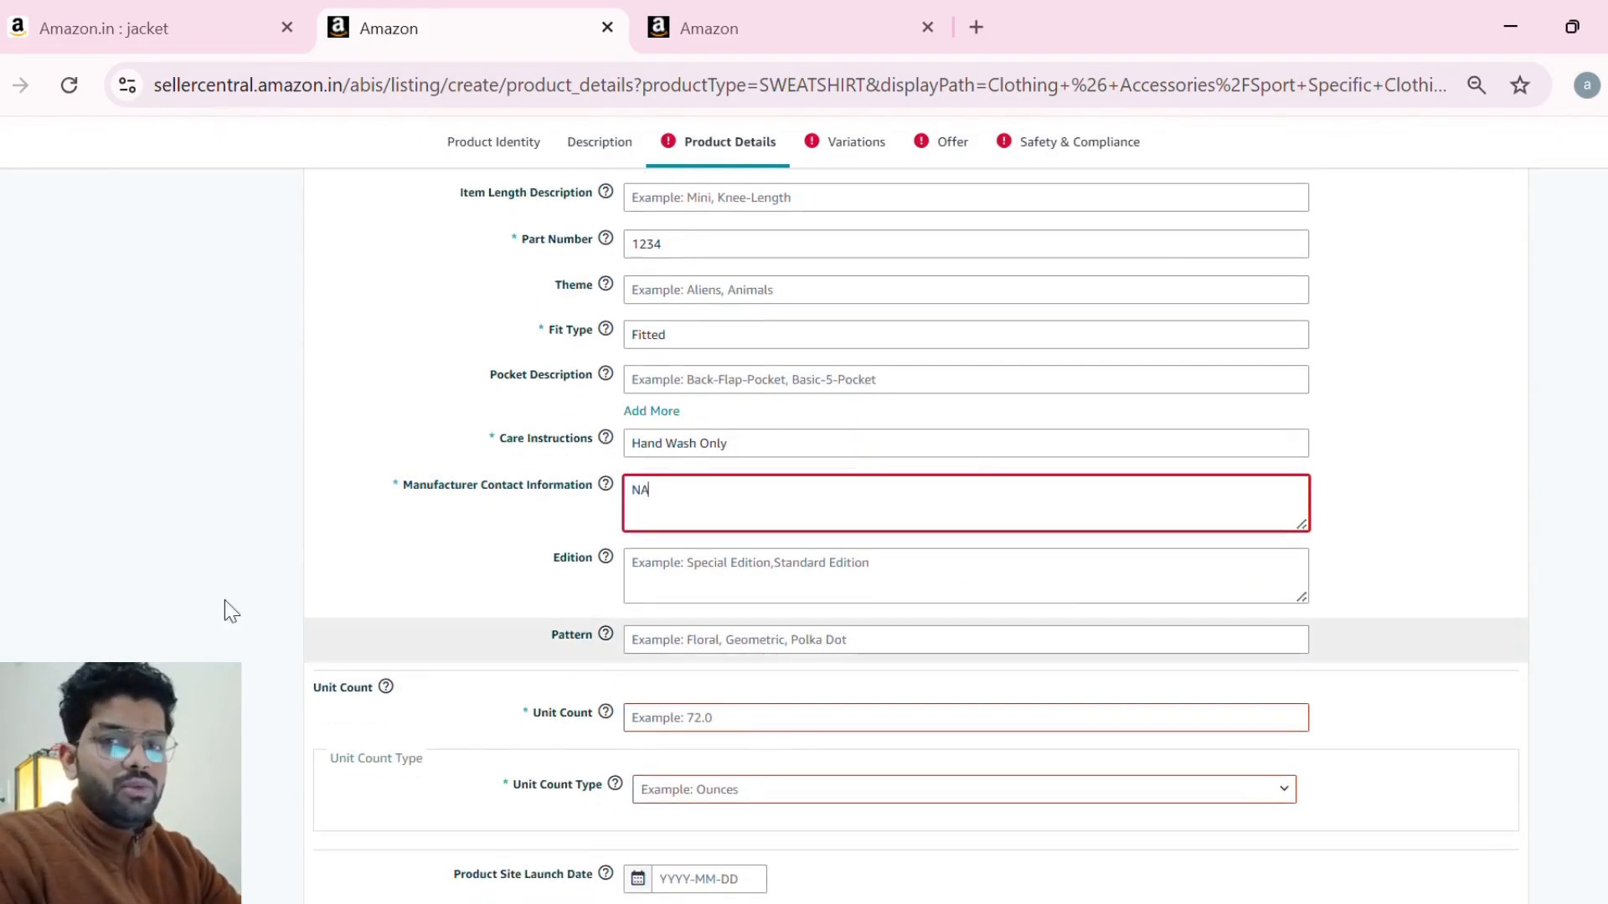
left_click(220, 514)
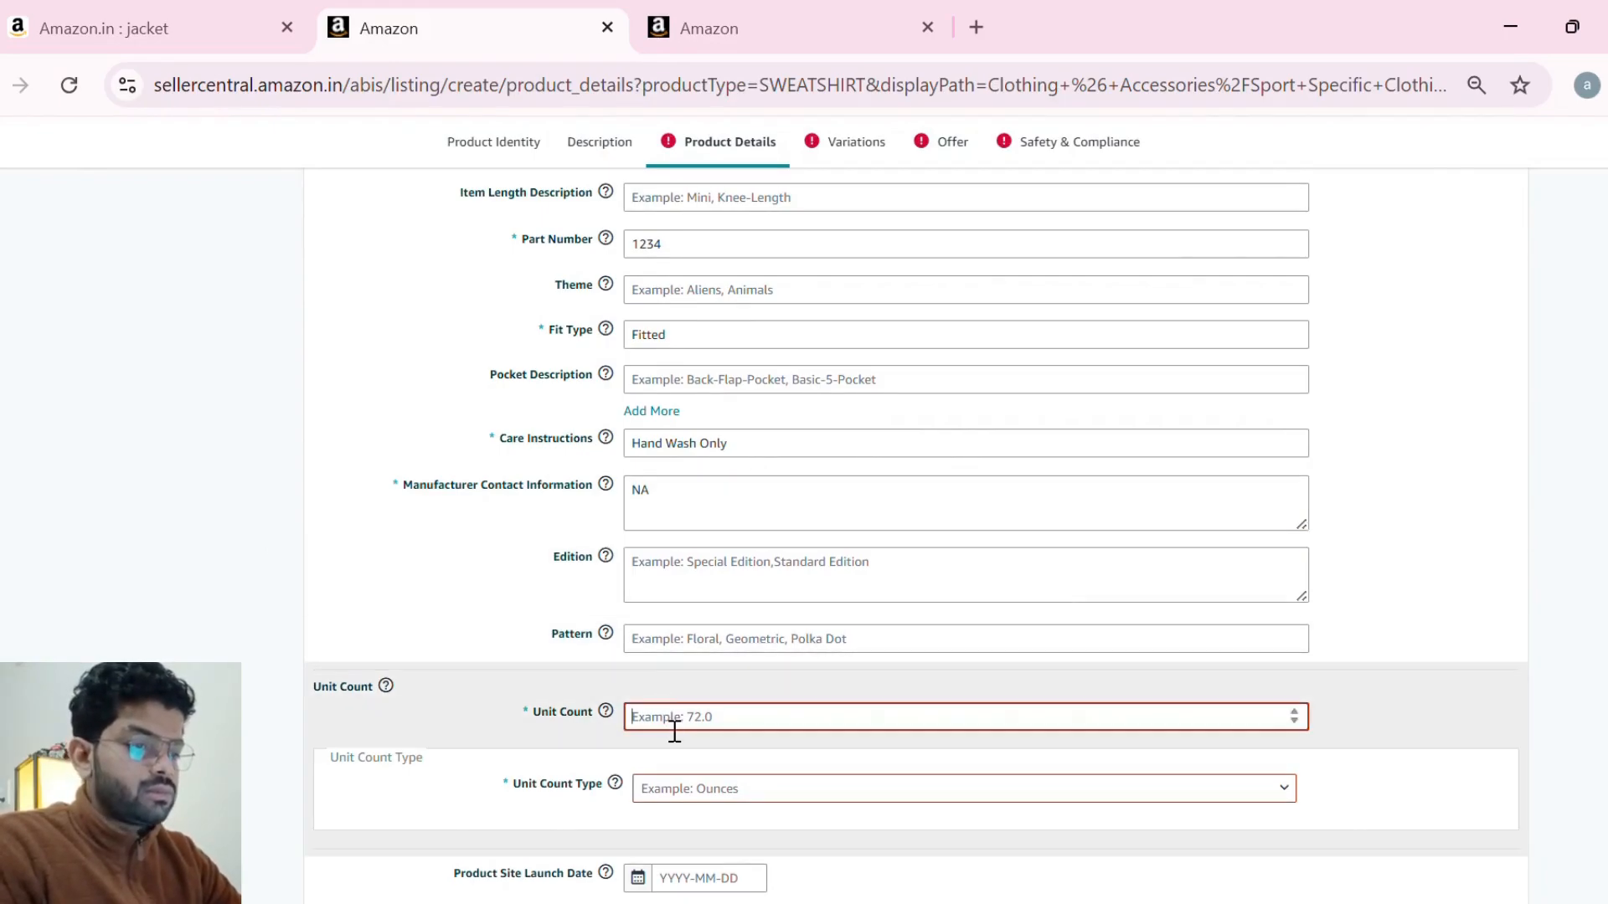
type("1")
scroll(662, 720, "down", 1)
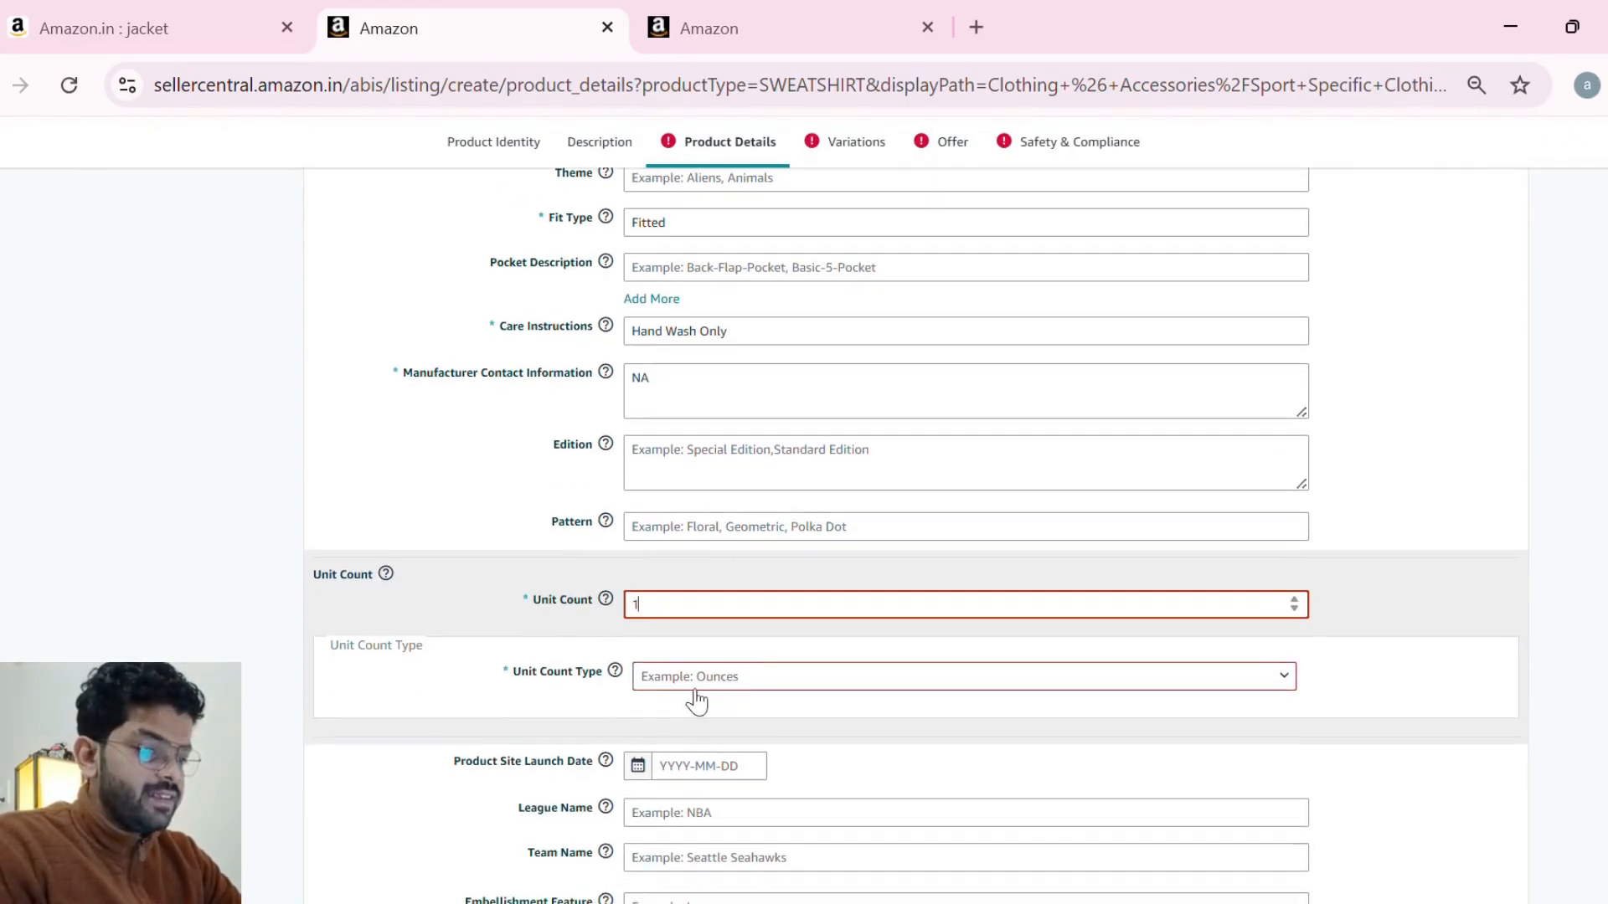
left_click(695, 692)
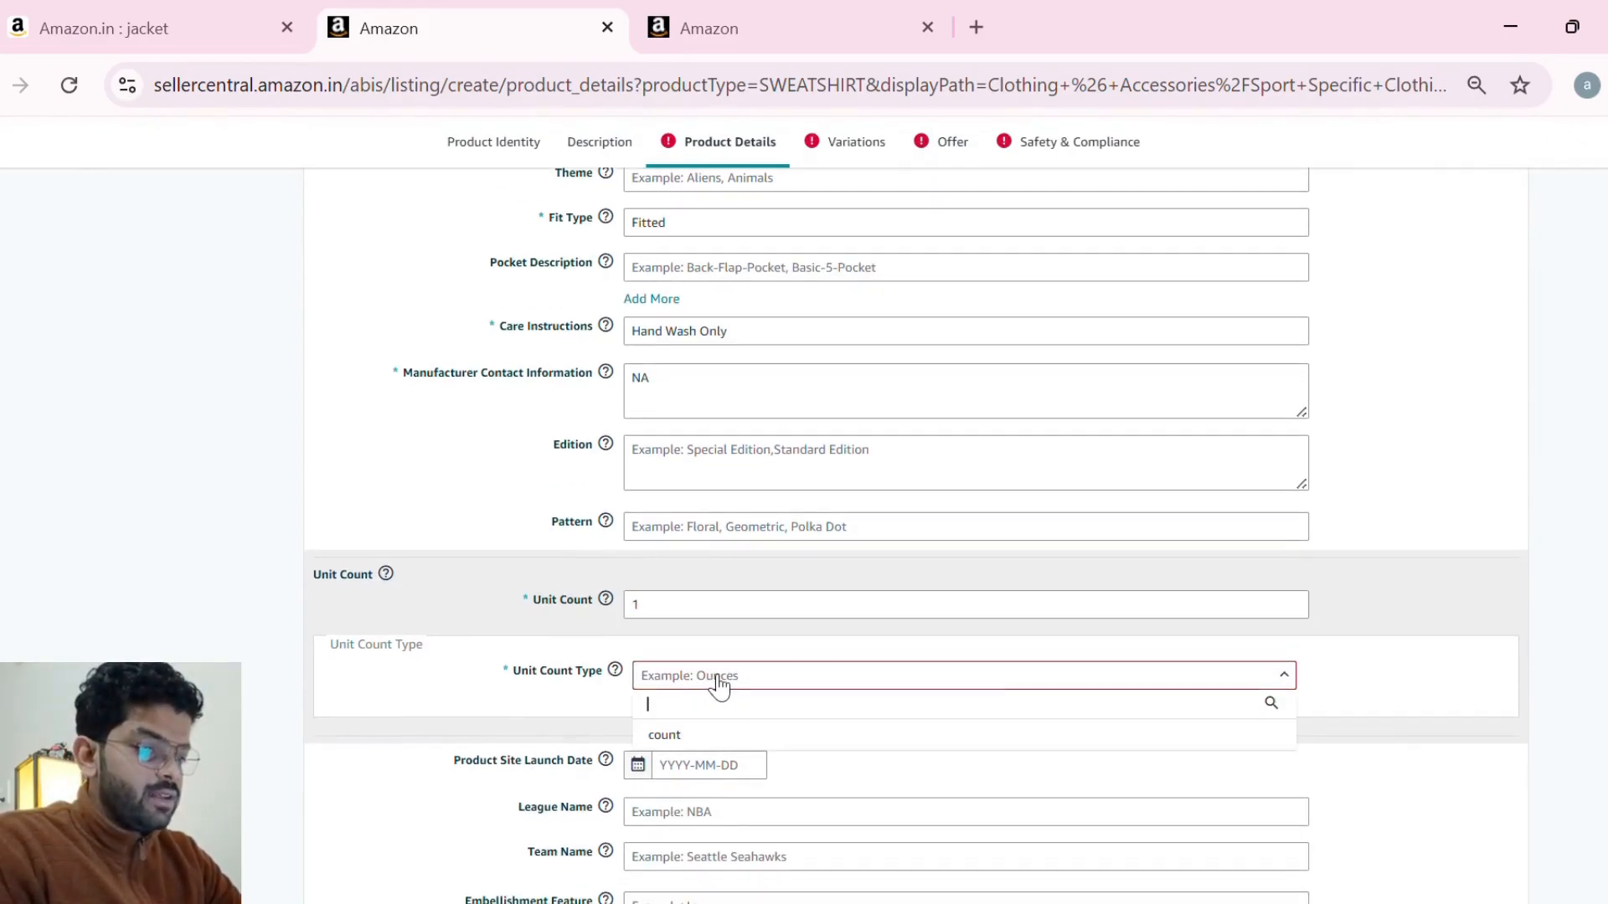
left_click(678, 742)
- Set the external product information entity to HSN Code and enter 6110 as the external product information
scroll(678, 703, "down", 4)
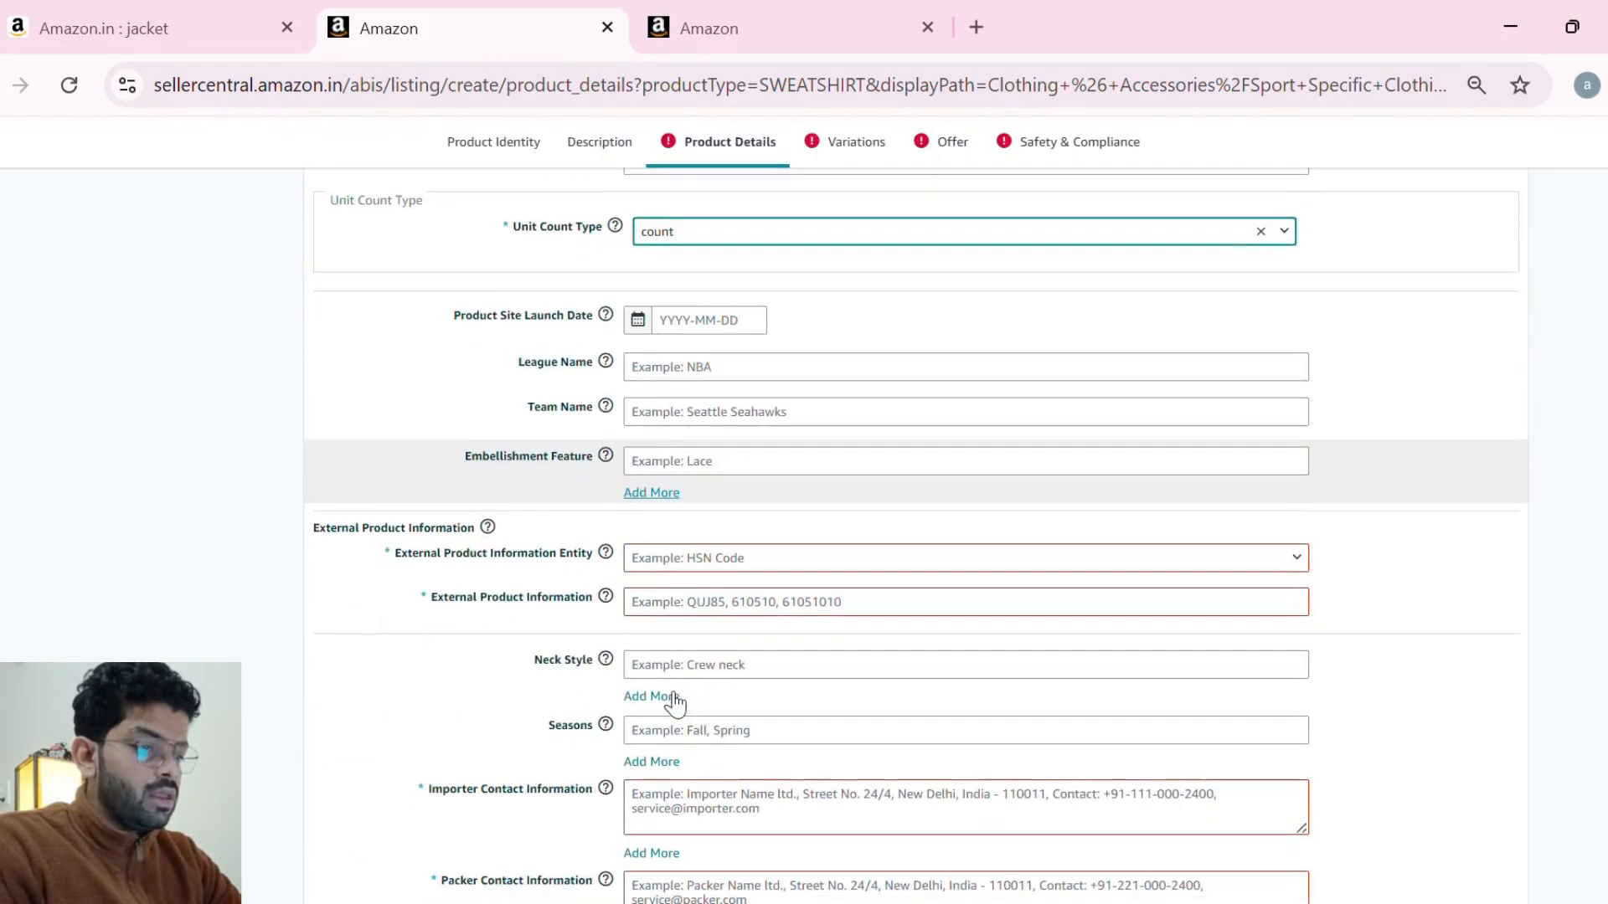
left_click(693, 557)
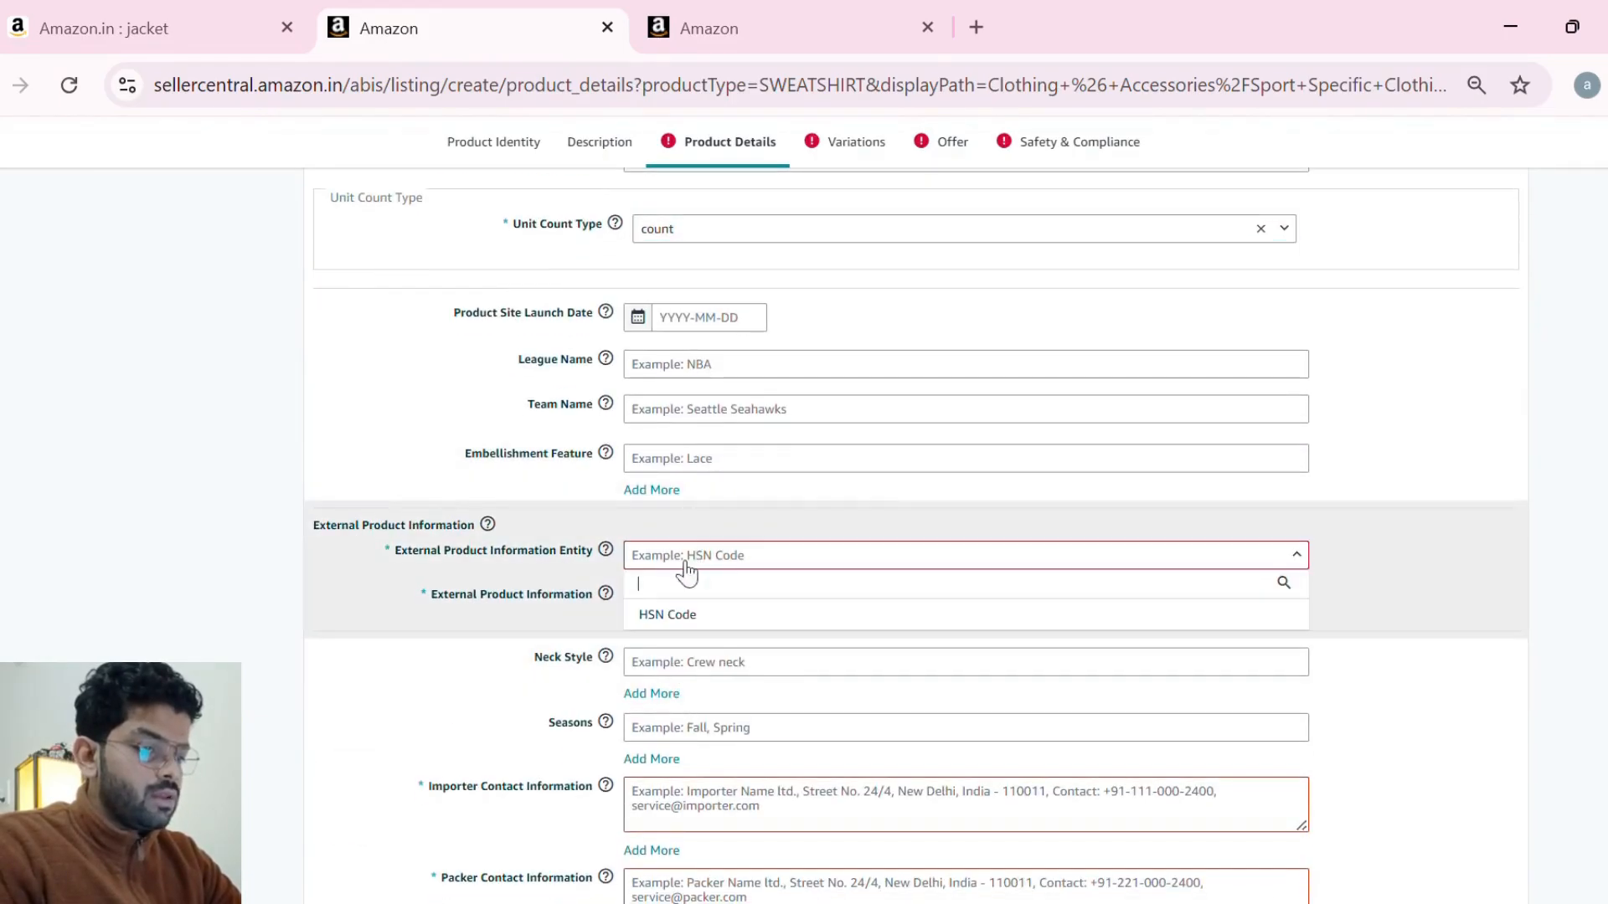
left_click(673, 618)
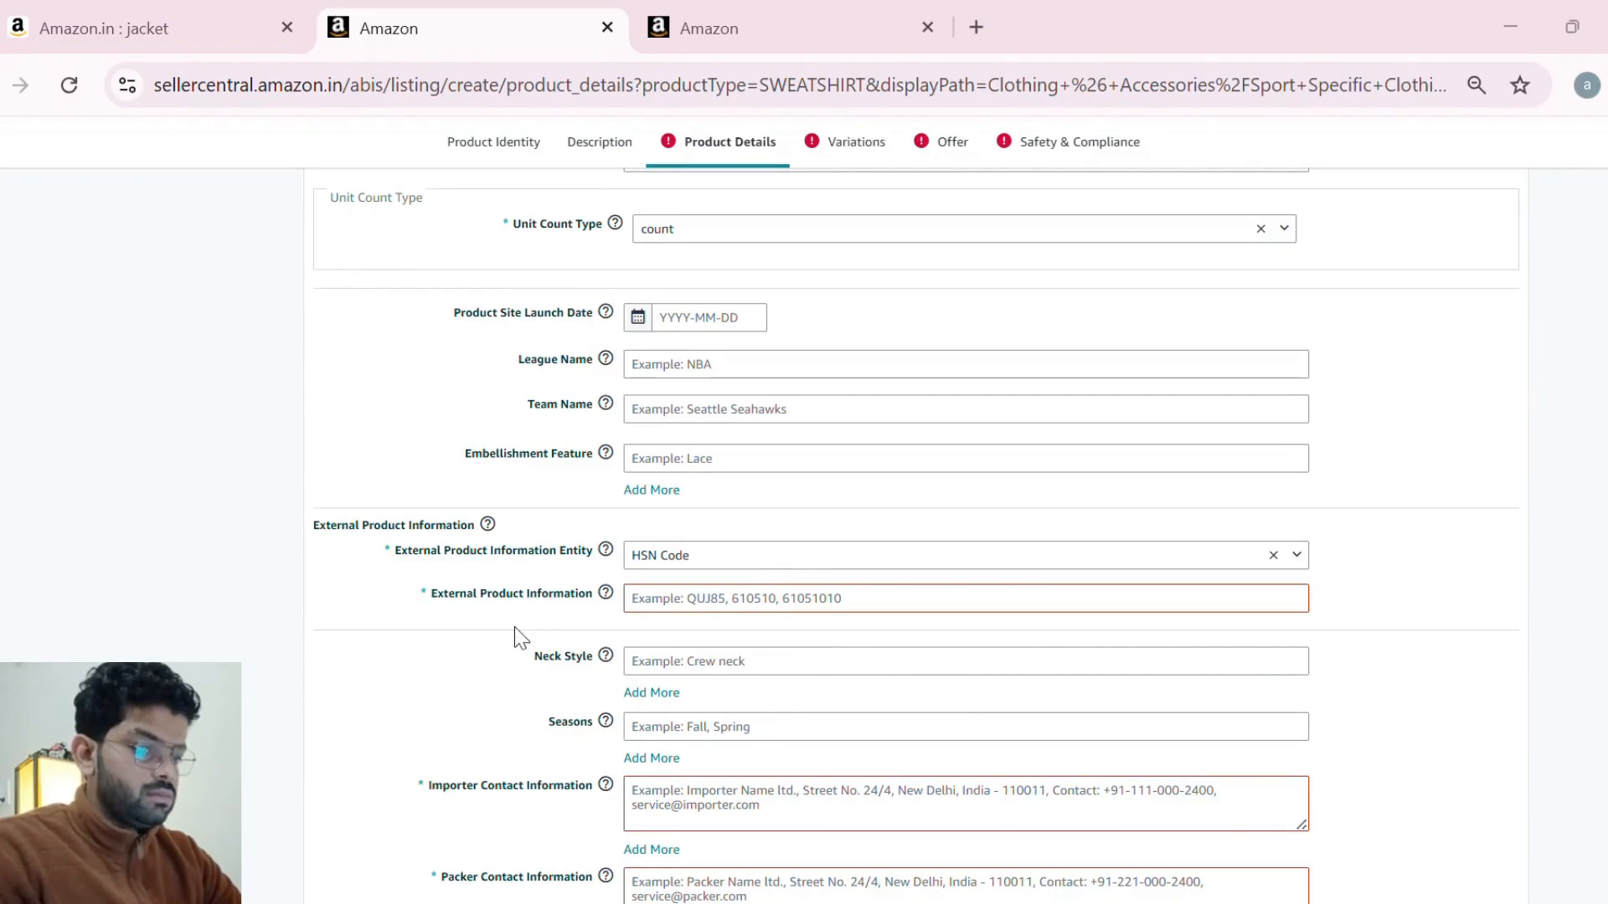
left_click(697, 610)
type("6110")
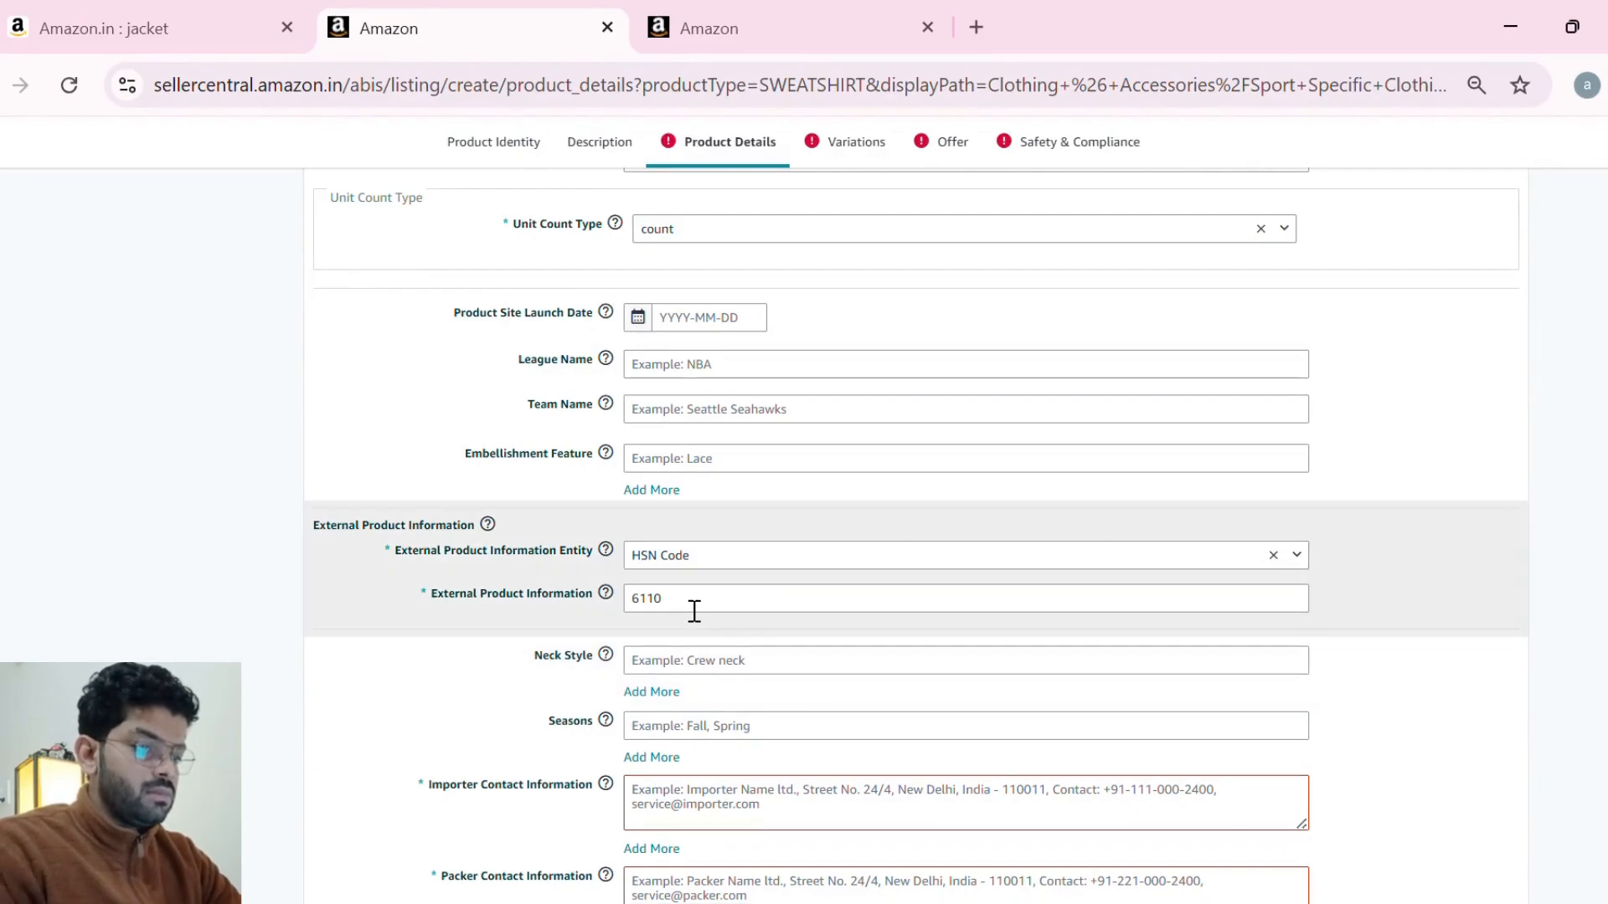
- Enter NA as both the importer contact information and the packer contact information
scroll(701, 772, "down", 1)
left_click(706, 693)
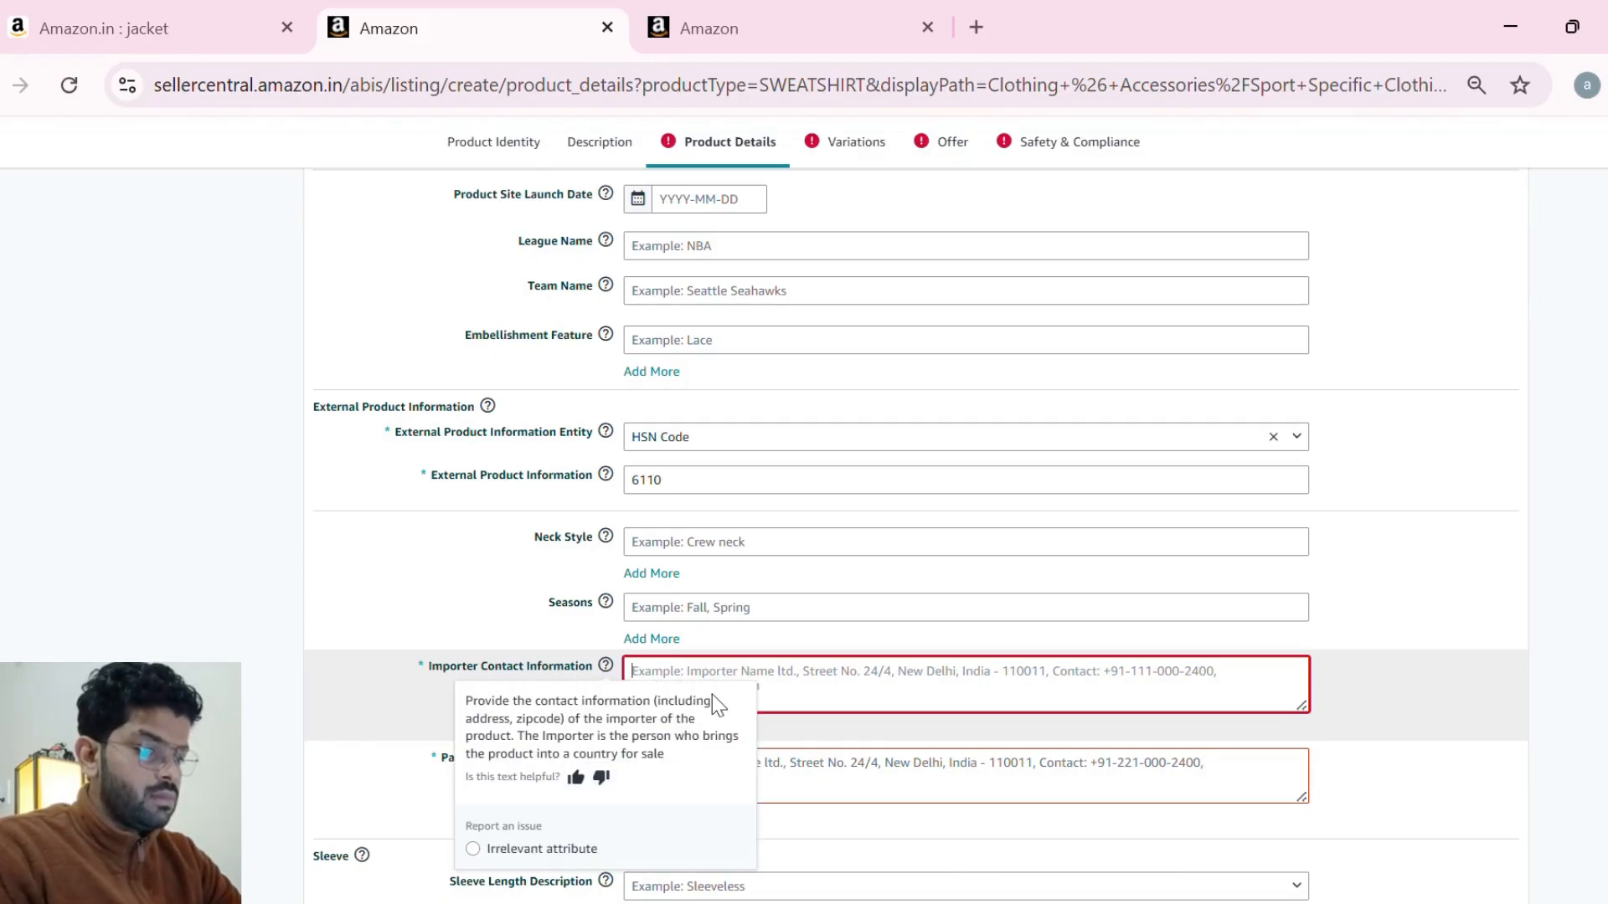
type("NA")
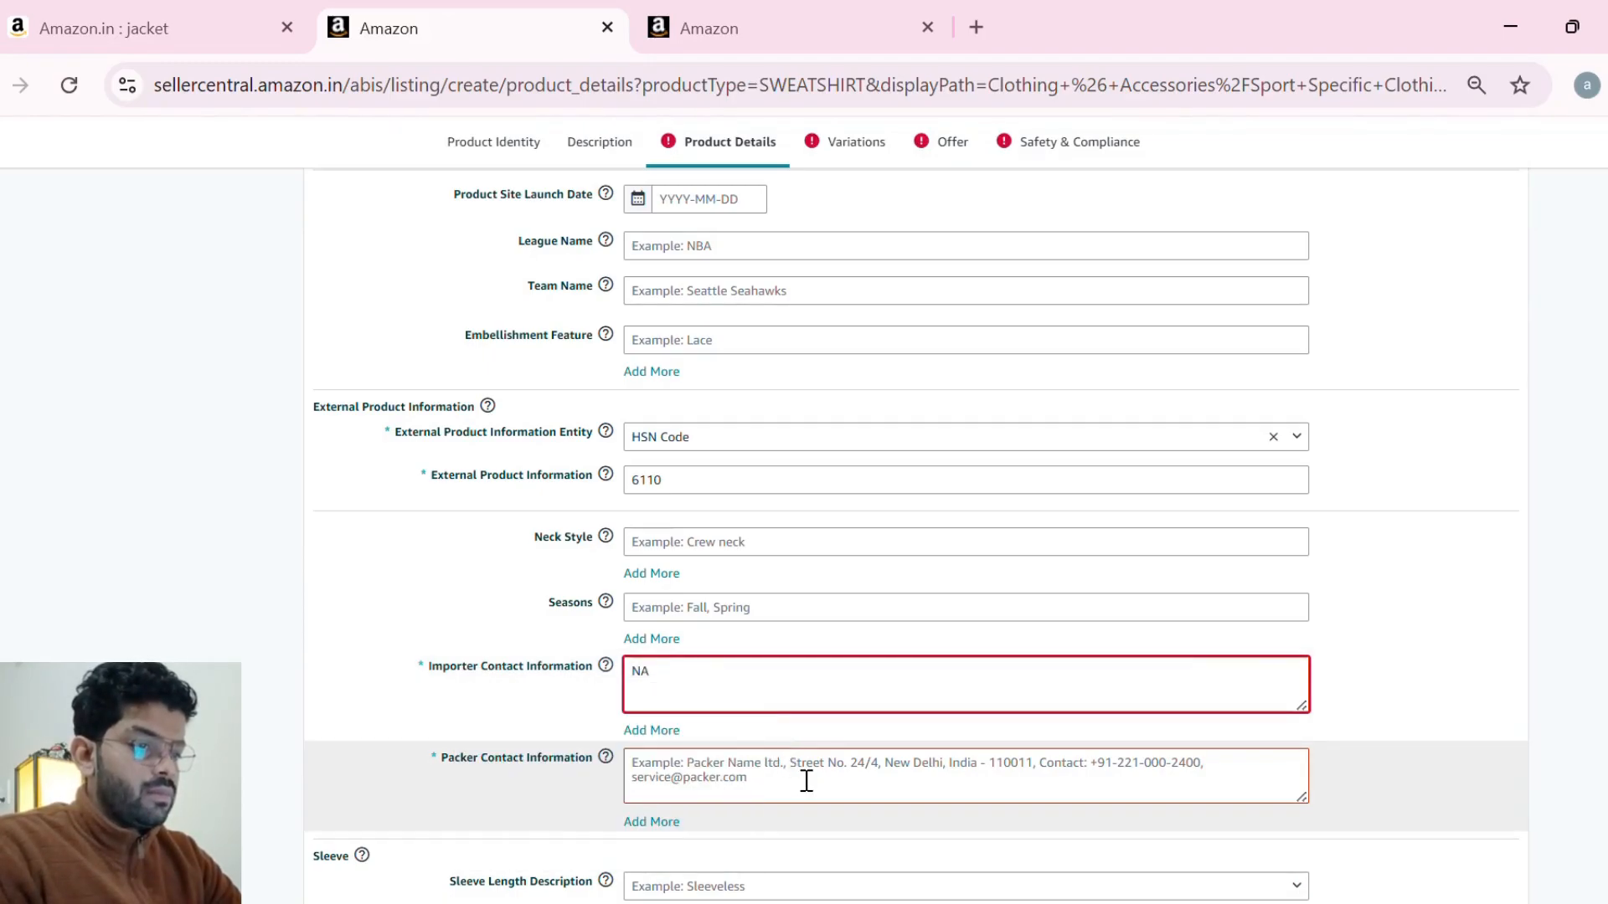
left_click(806, 781)
type("NA")
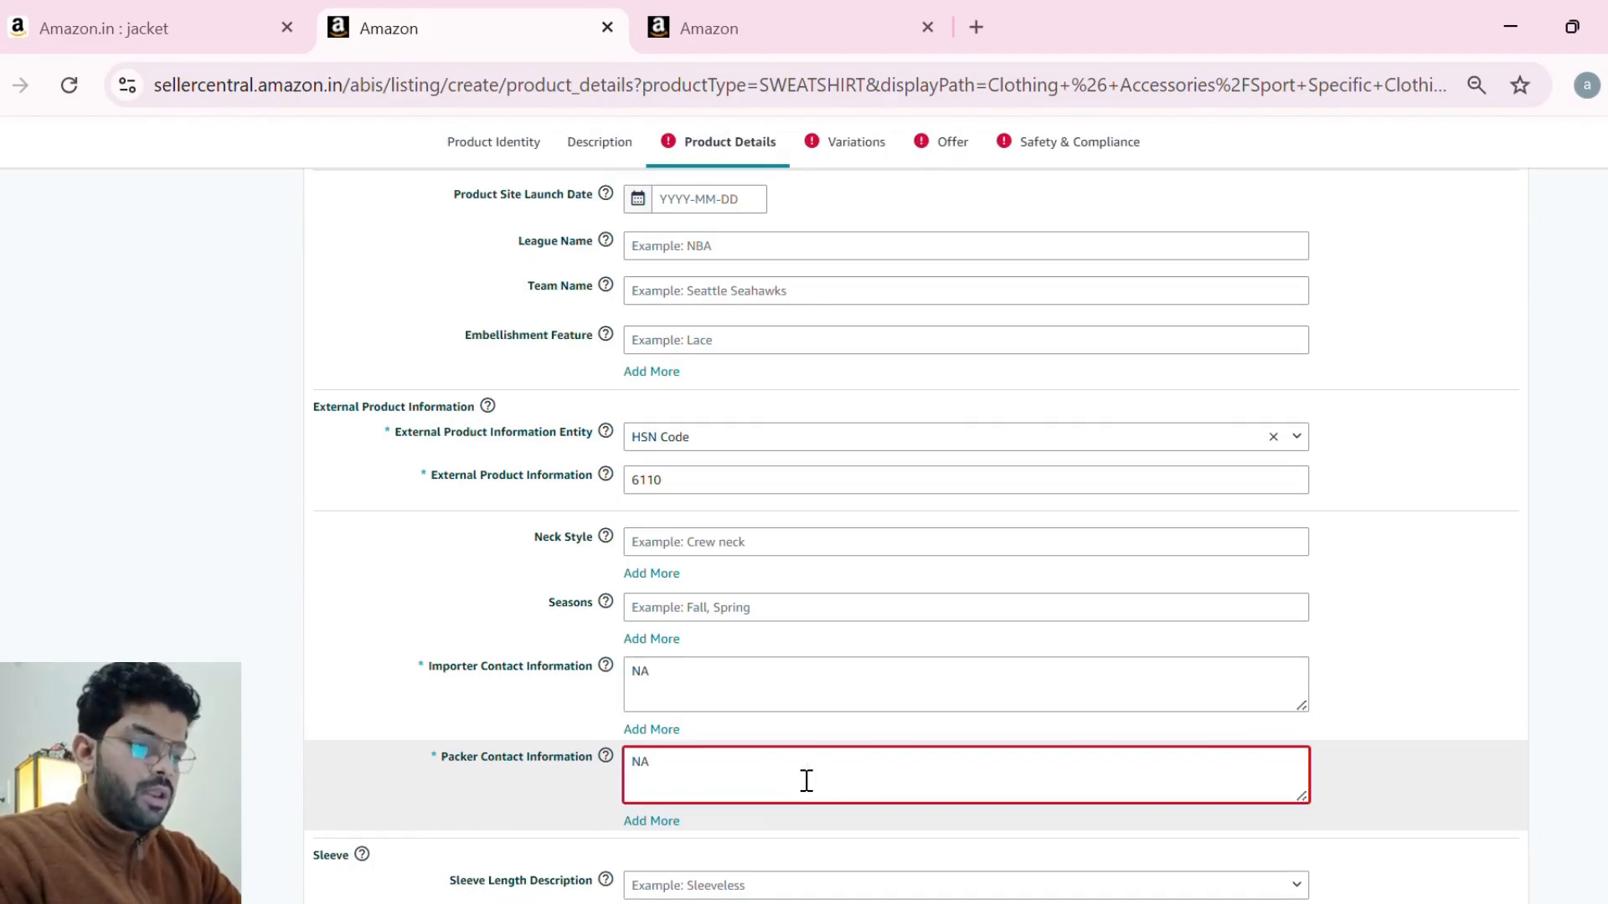
- Check the remaining product details fields, go to the Variations page and wait for it to respond
scroll(807, 780, "down", 3)
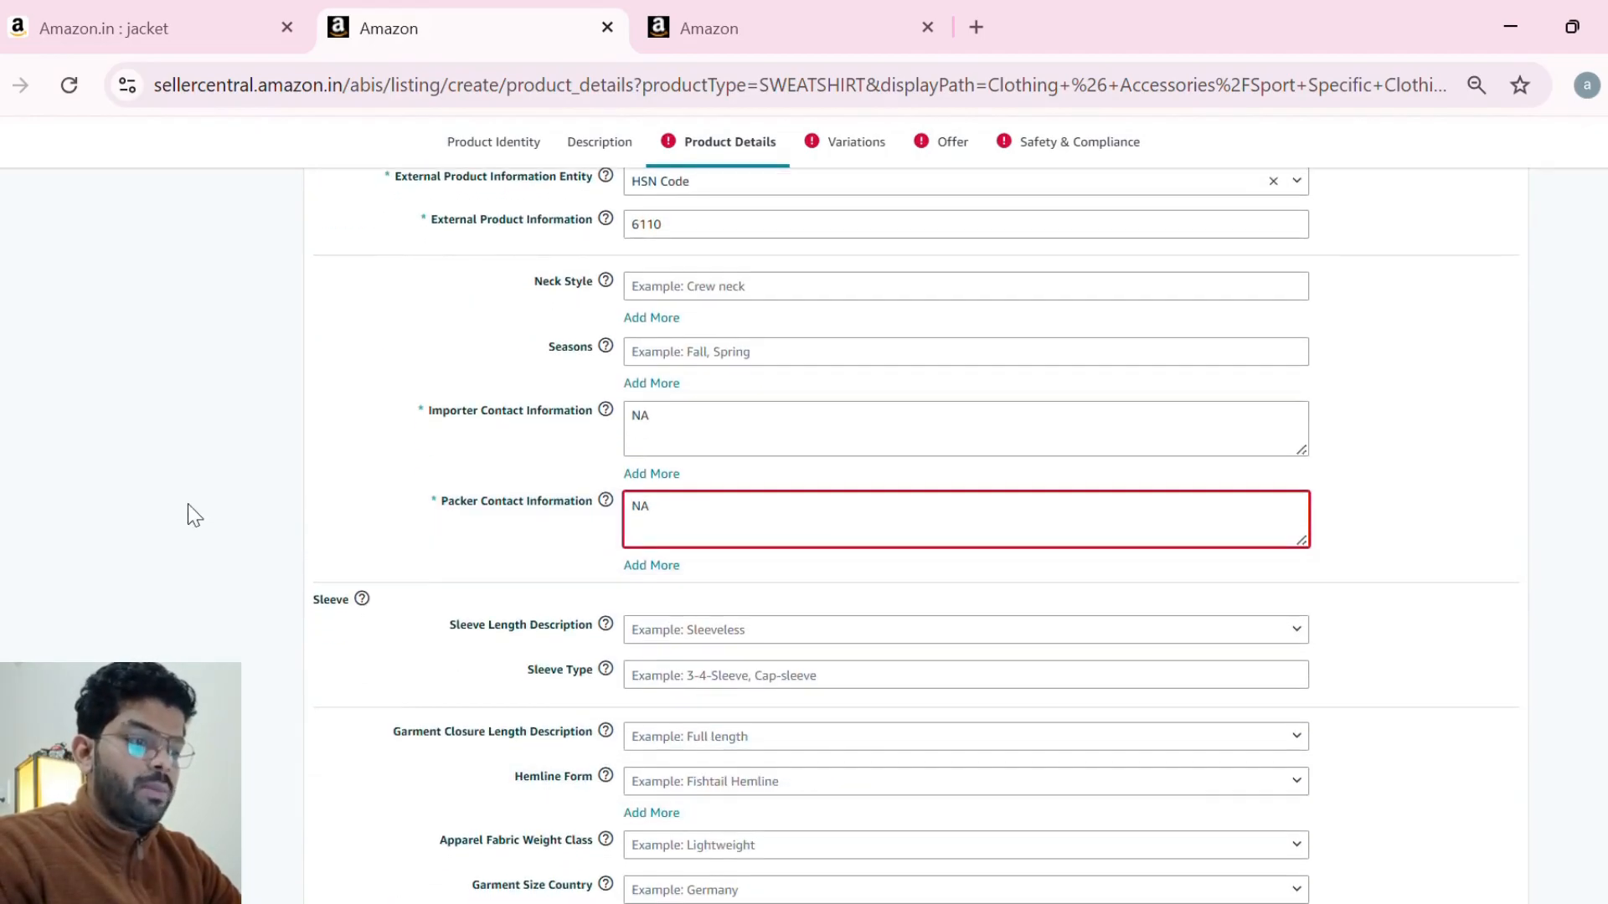
scroll(696, 603, "down", 3)
scroll(703, 603, "down", 3)
scroll(705, 603, "up", 14)
scroll(704, 603, "up", 4)
left_click(849, 143)
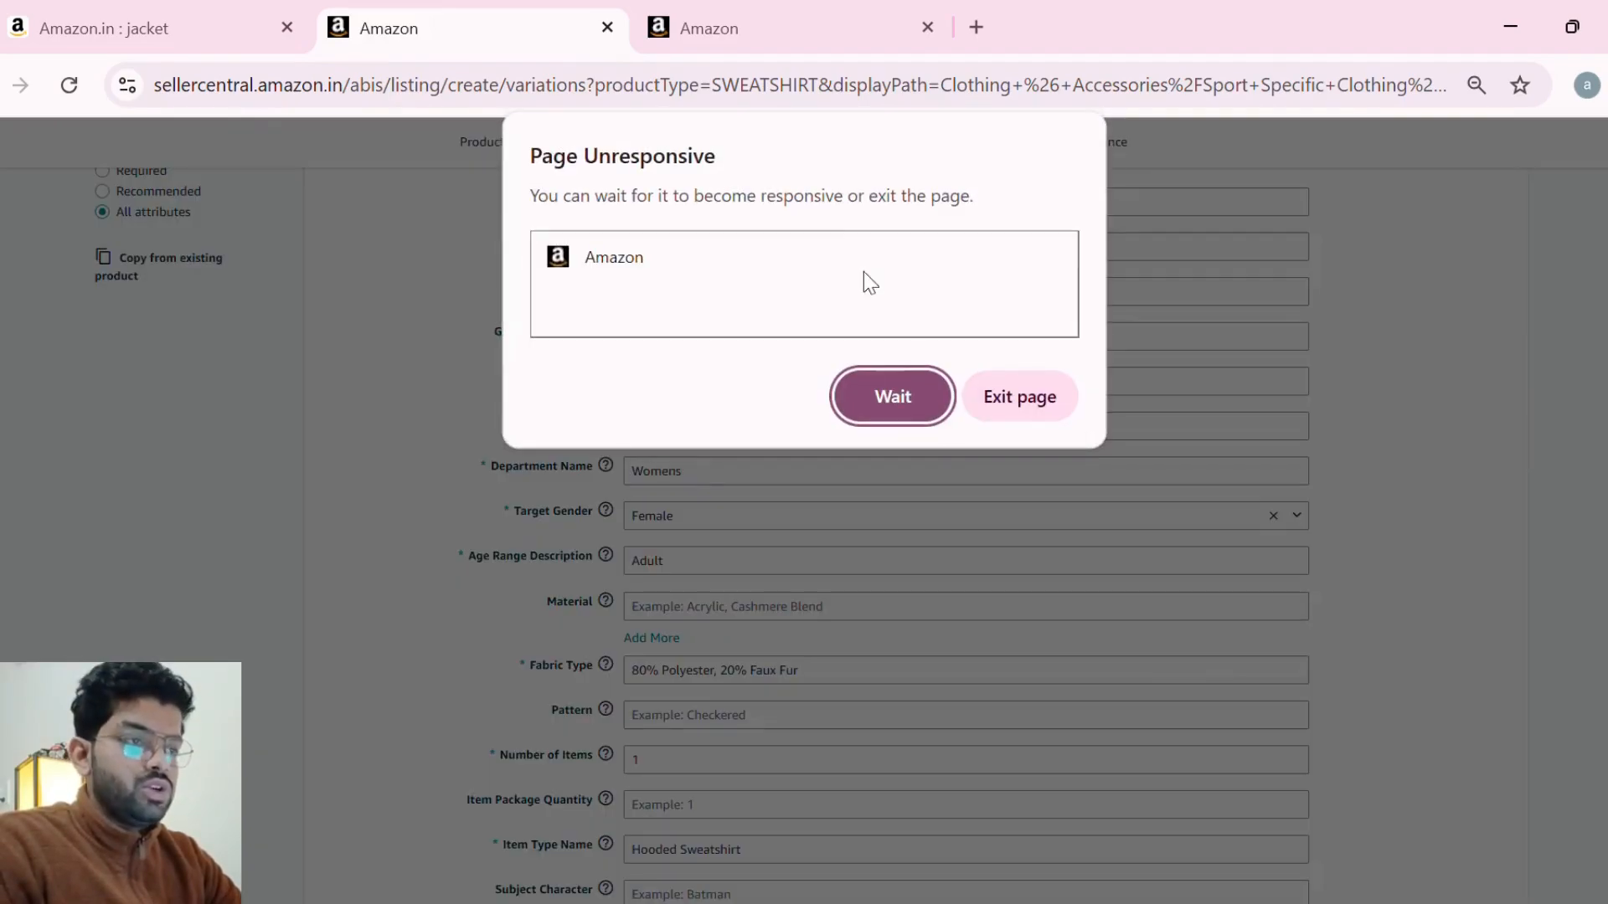
left_click(925, 407)
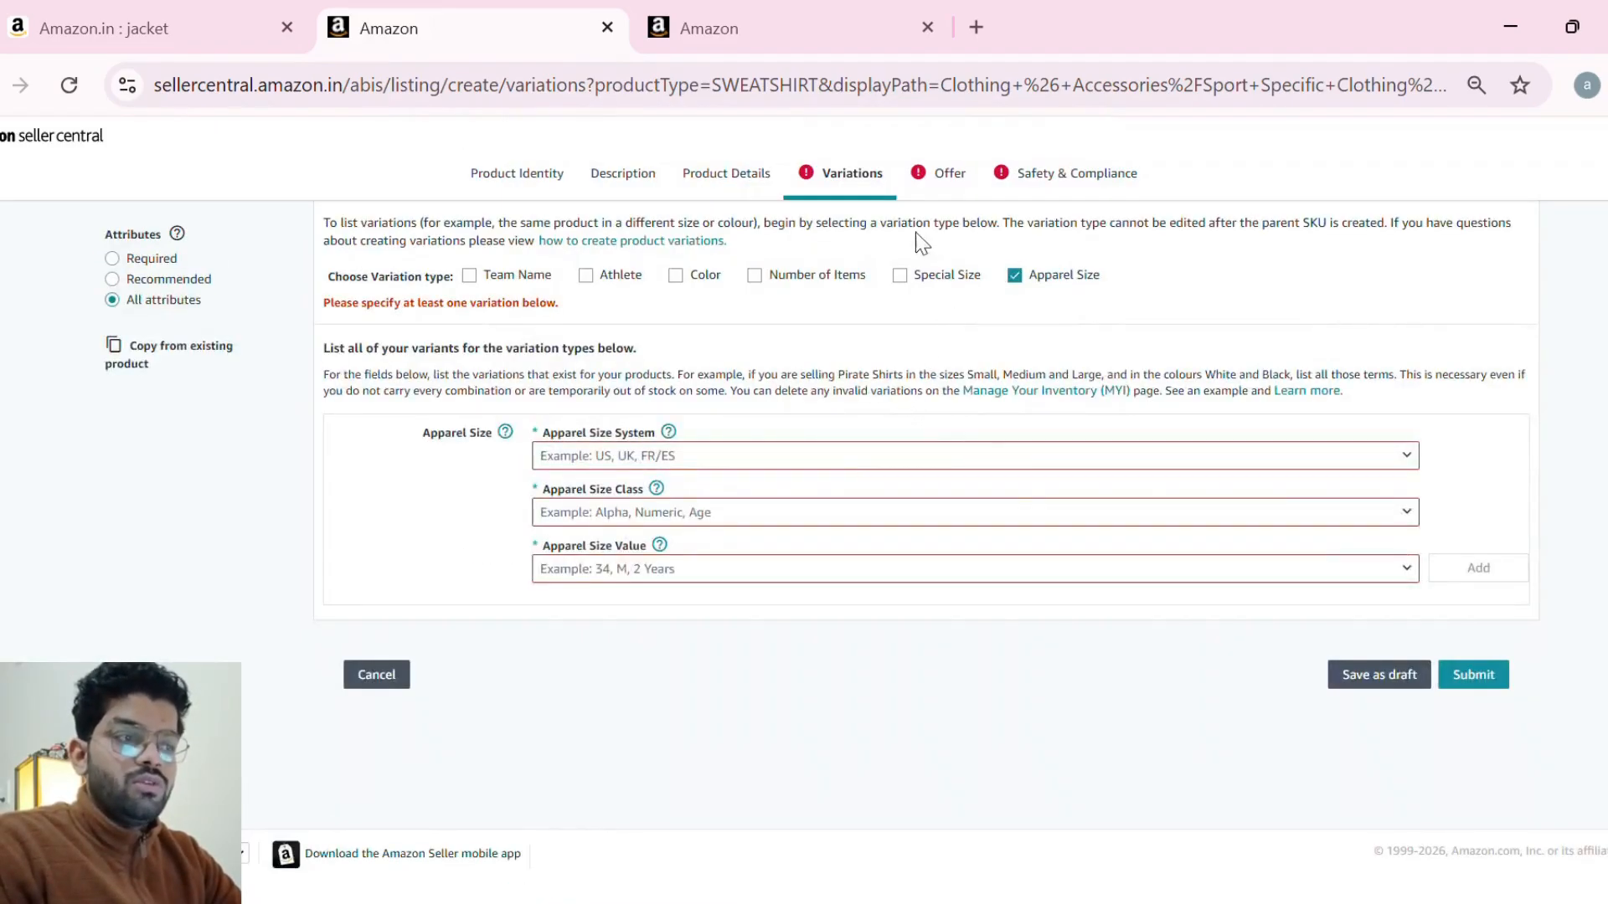
- Add an apparel size variation with size system IN, class Alpha, value S and body type Regular
left_click(680, 456)
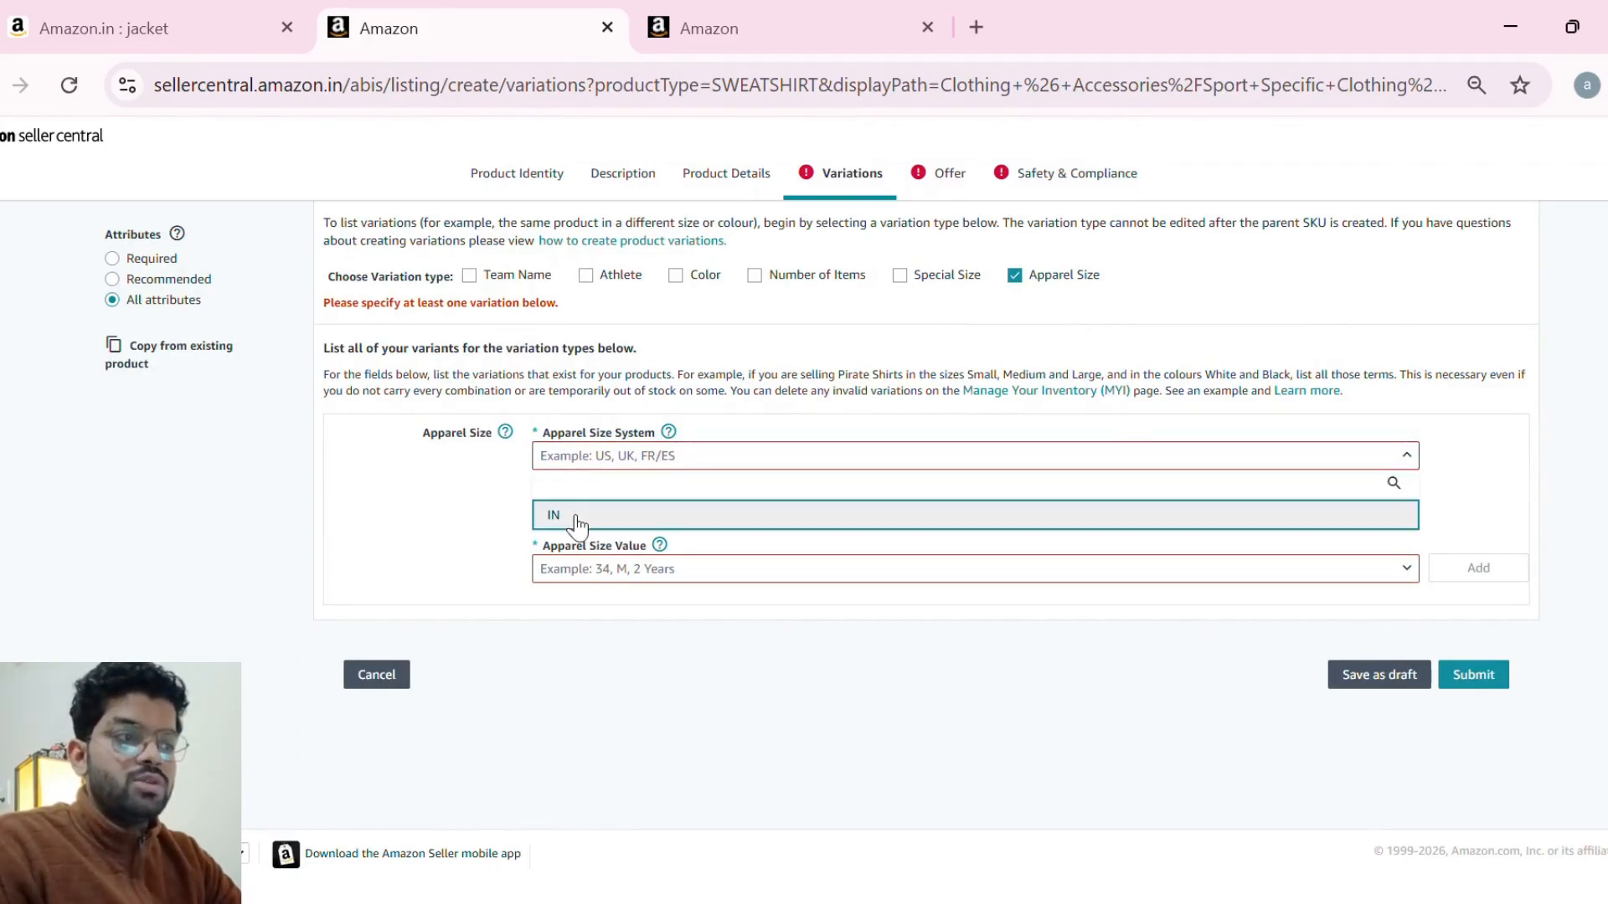
left_click(610, 517)
left_click(591, 514)
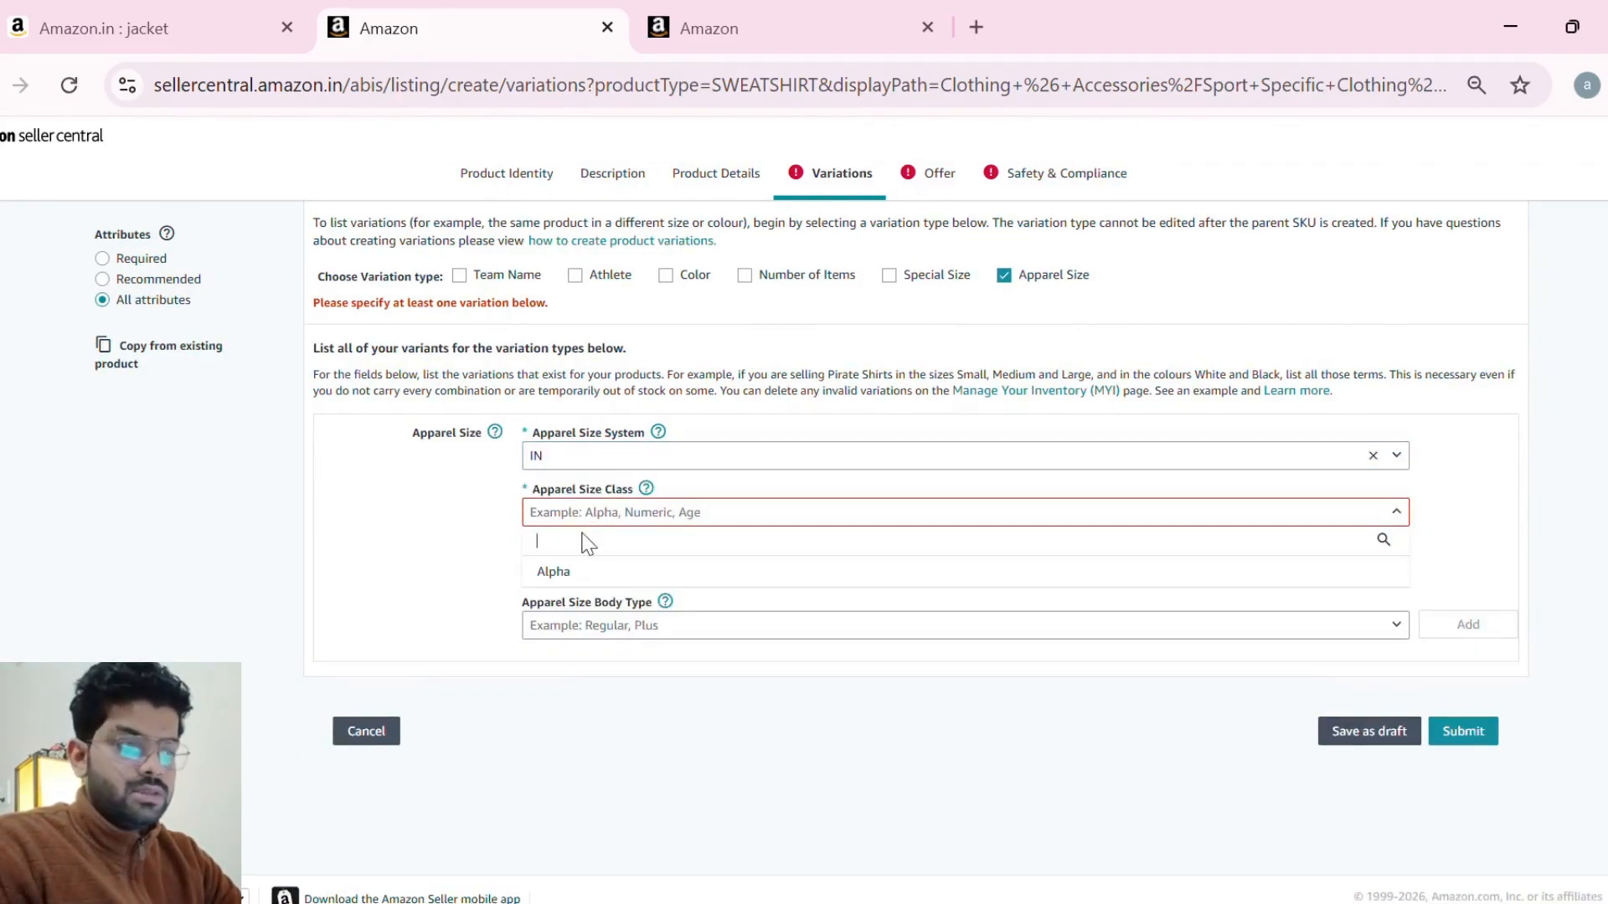
left_click(615, 575)
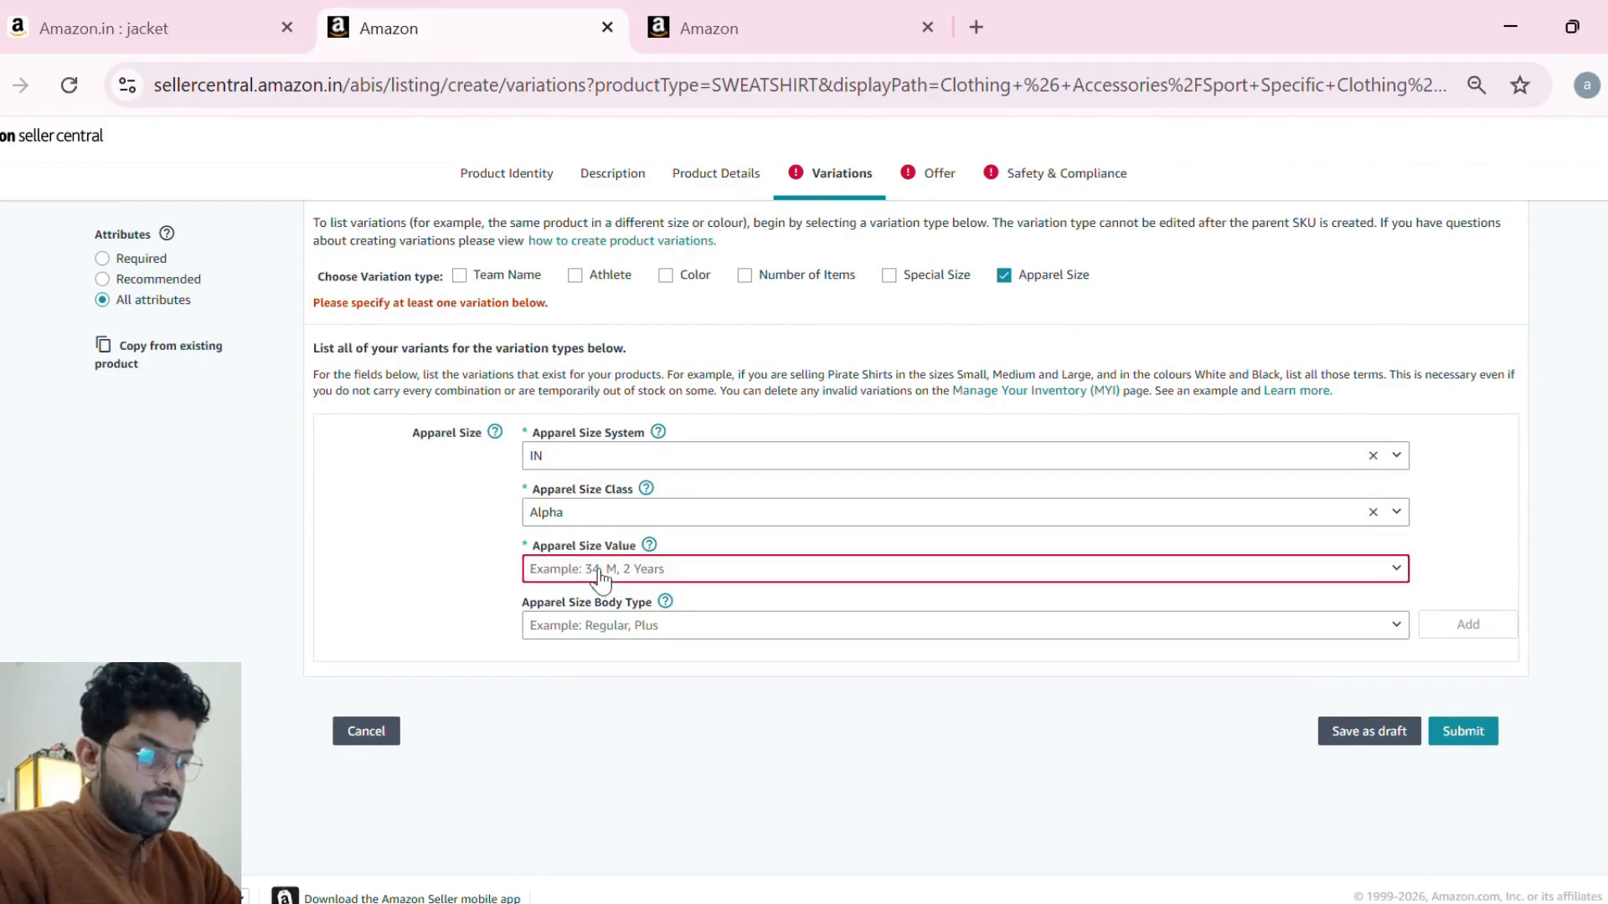
left_click(610, 569)
left_click(561, 783)
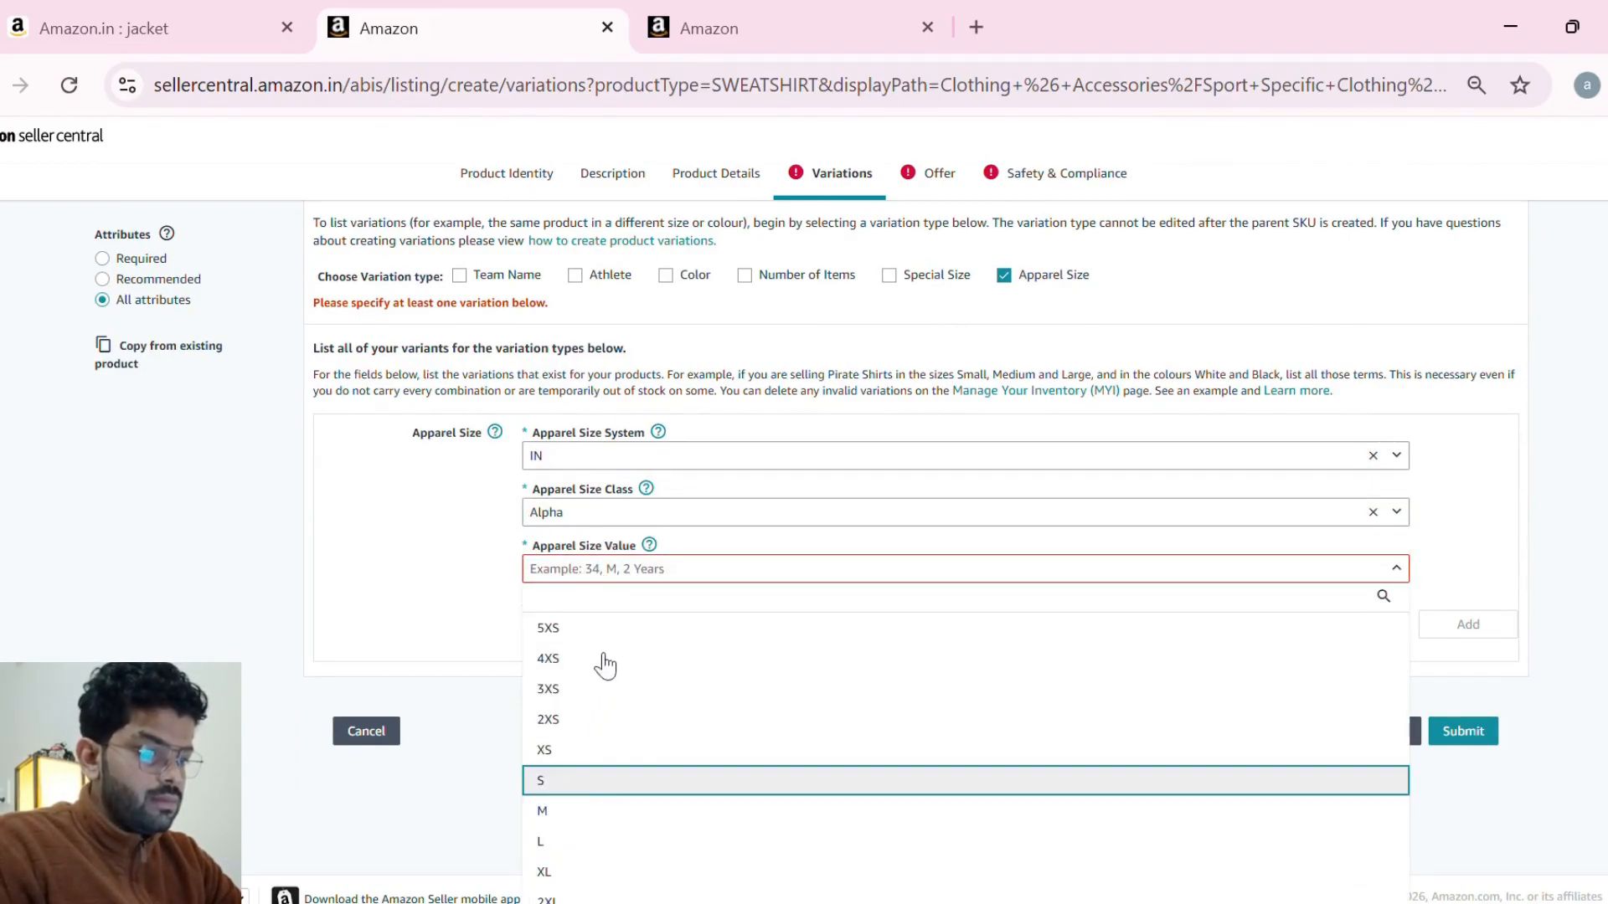
left_click(584, 624)
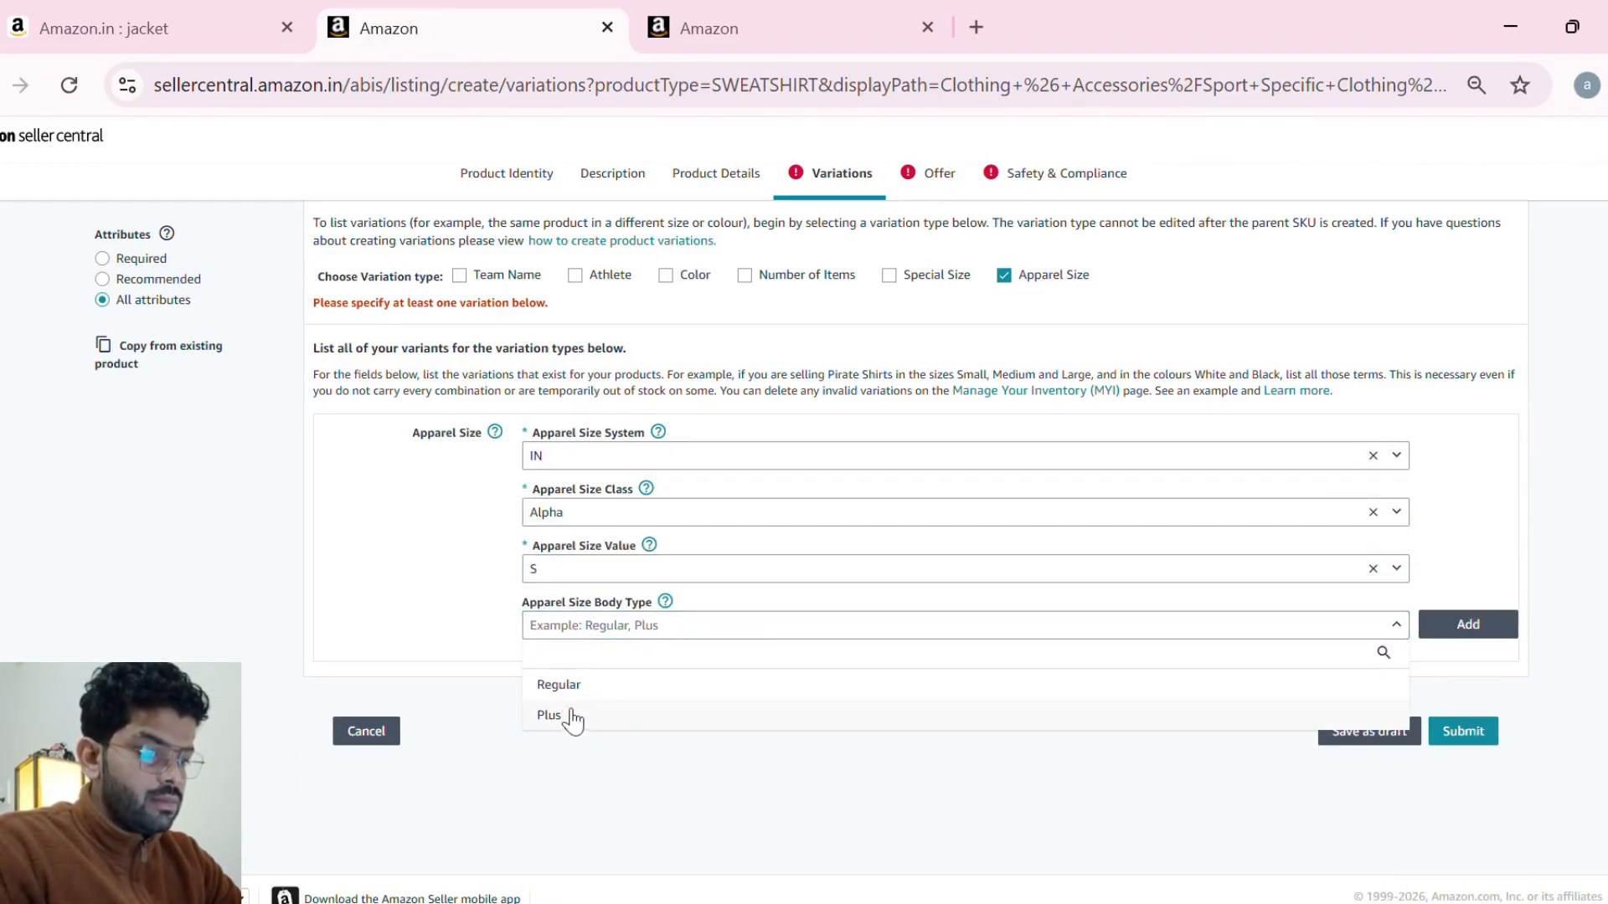
left_click(1206, 683)
left_click(1472, 635)
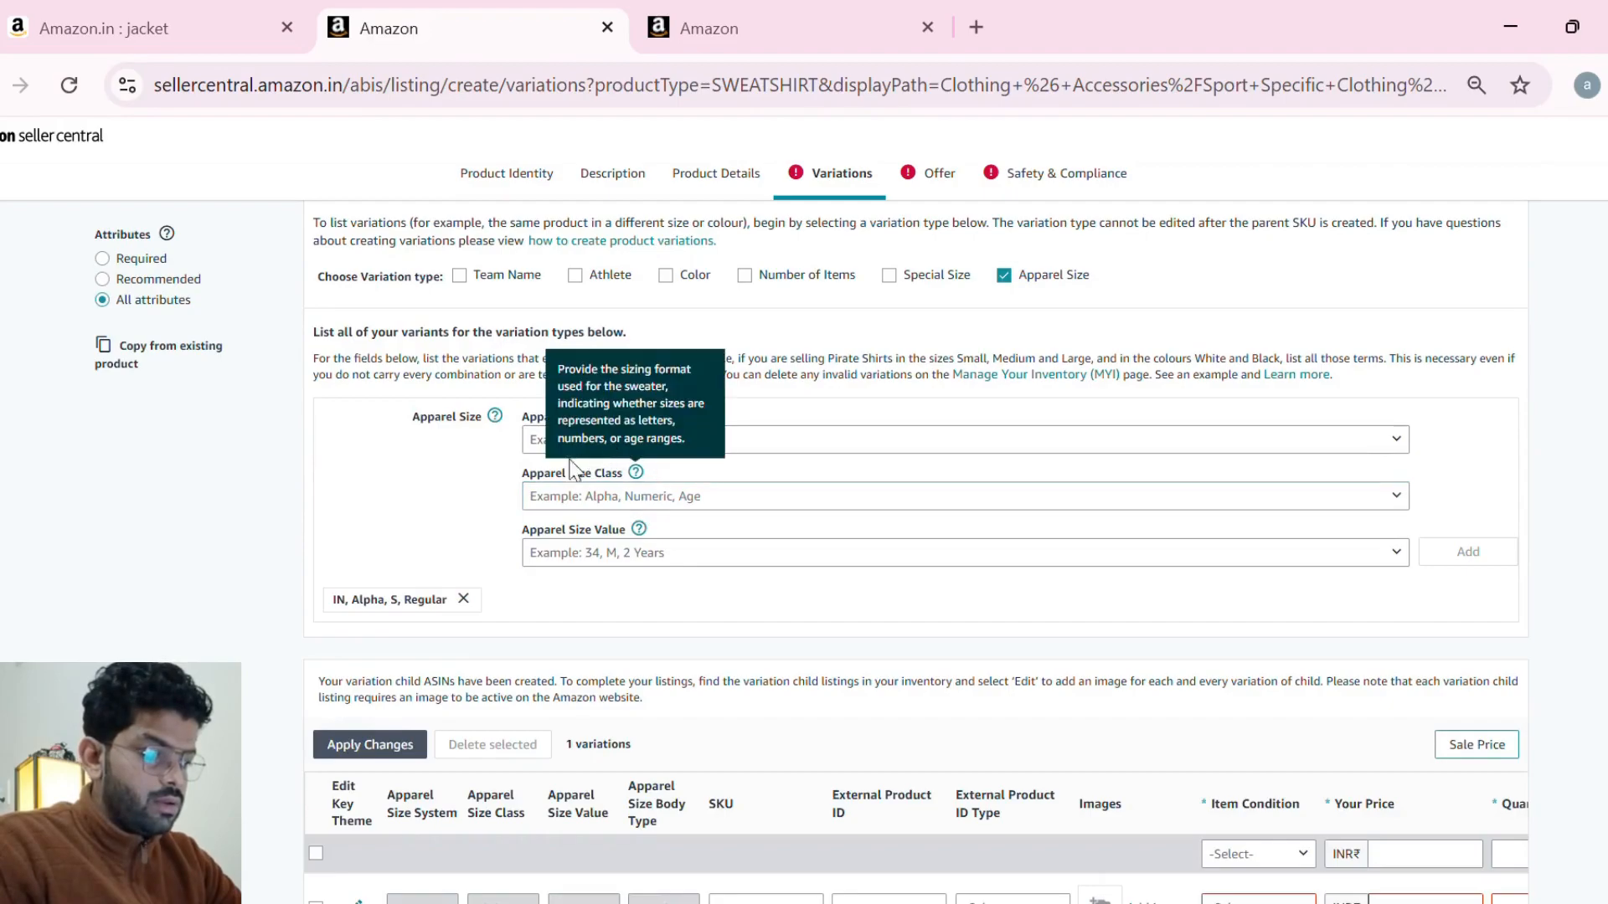
- Add a second apparel size variation with size system IN, class Alpha, value M and body type Regular
left_click(548, 441)
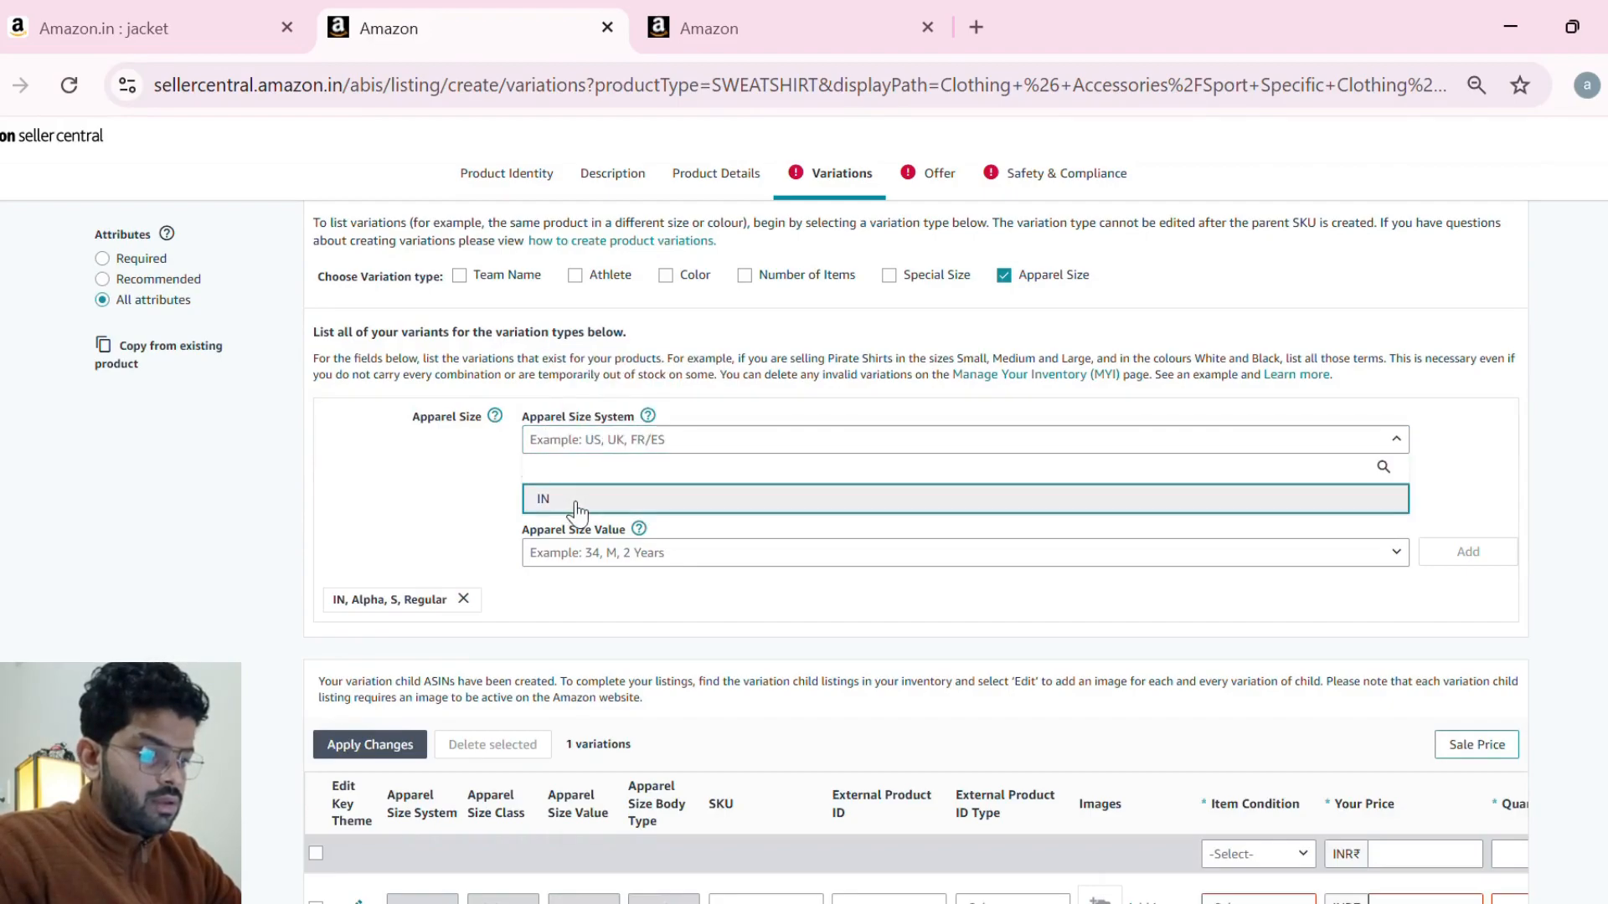
left_click(609, 495)
left_click(582, 499)
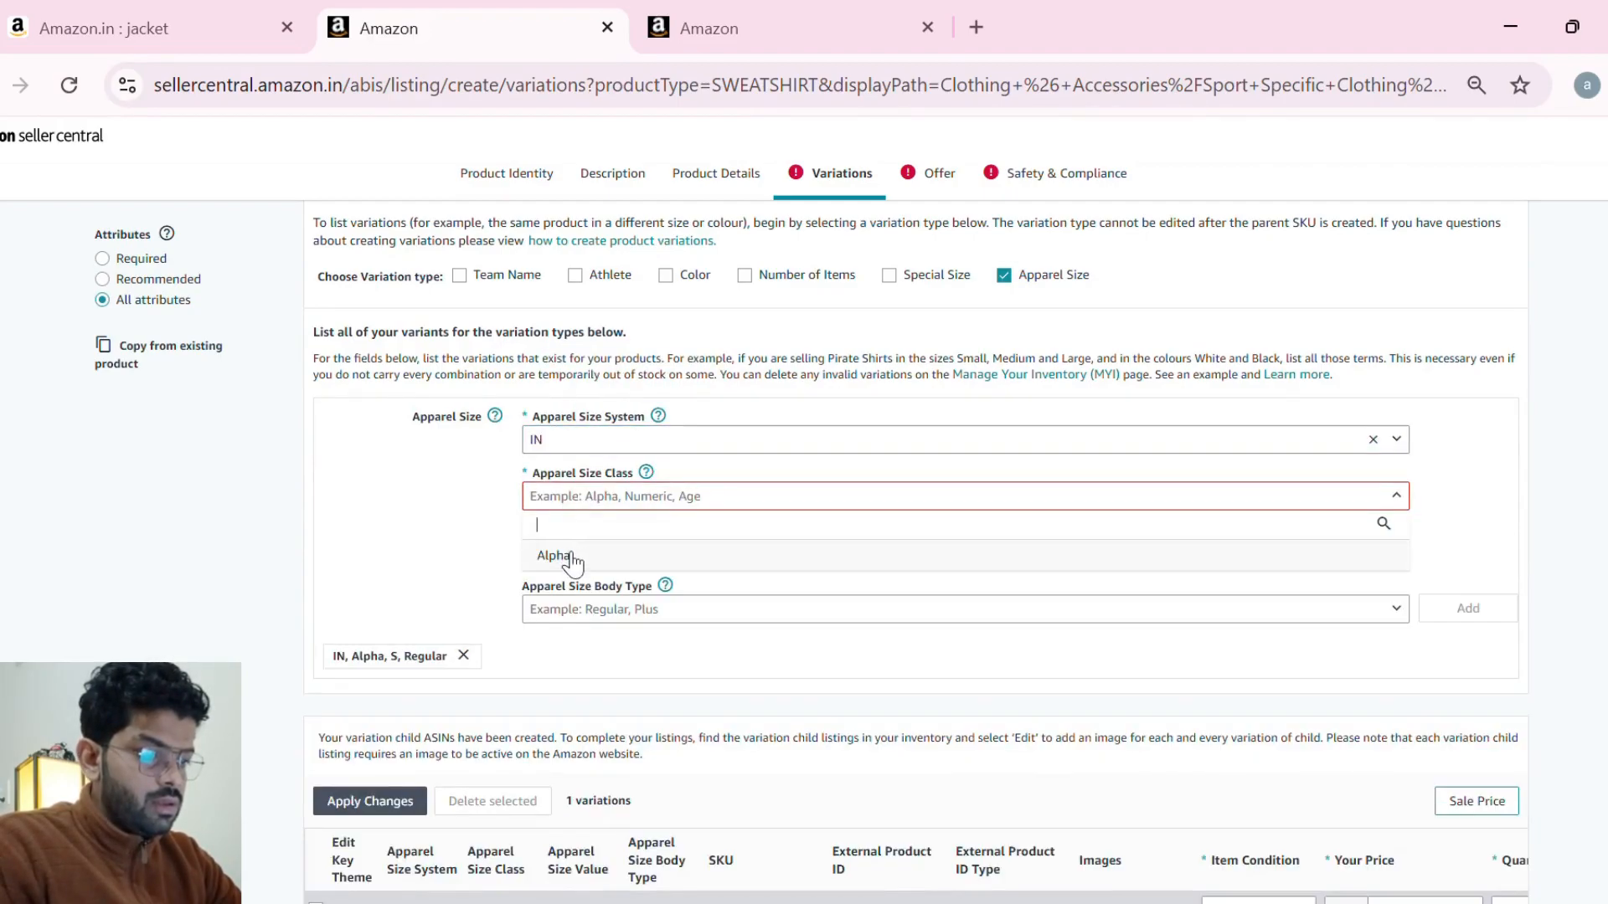
left_click(572, 561)
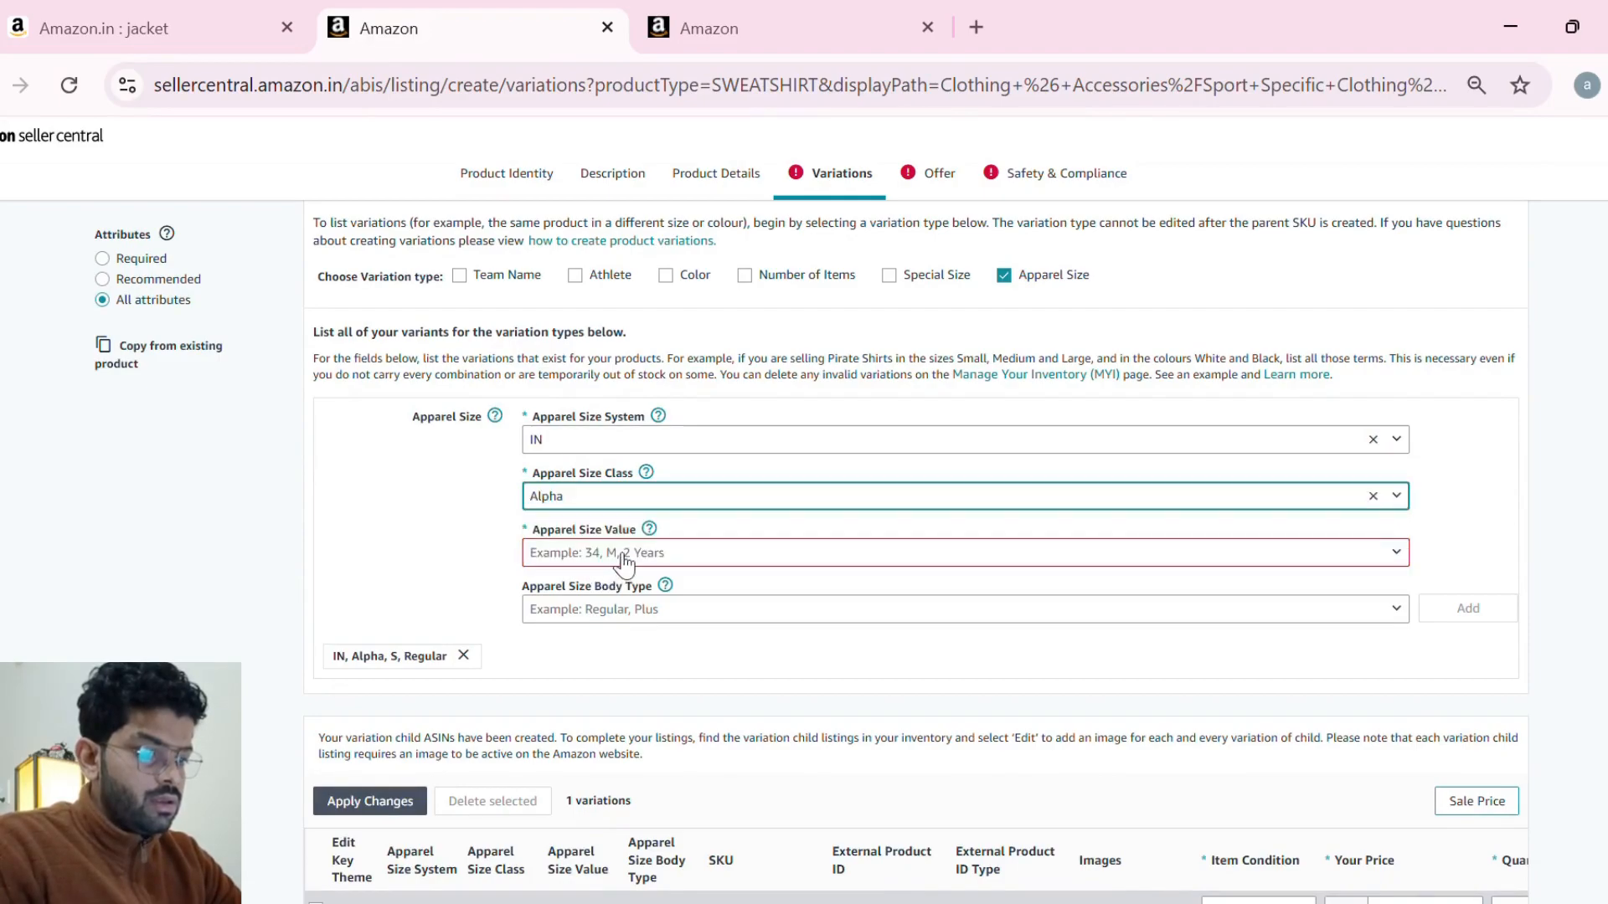
left_click(618, 555)
left_click(572, 808)
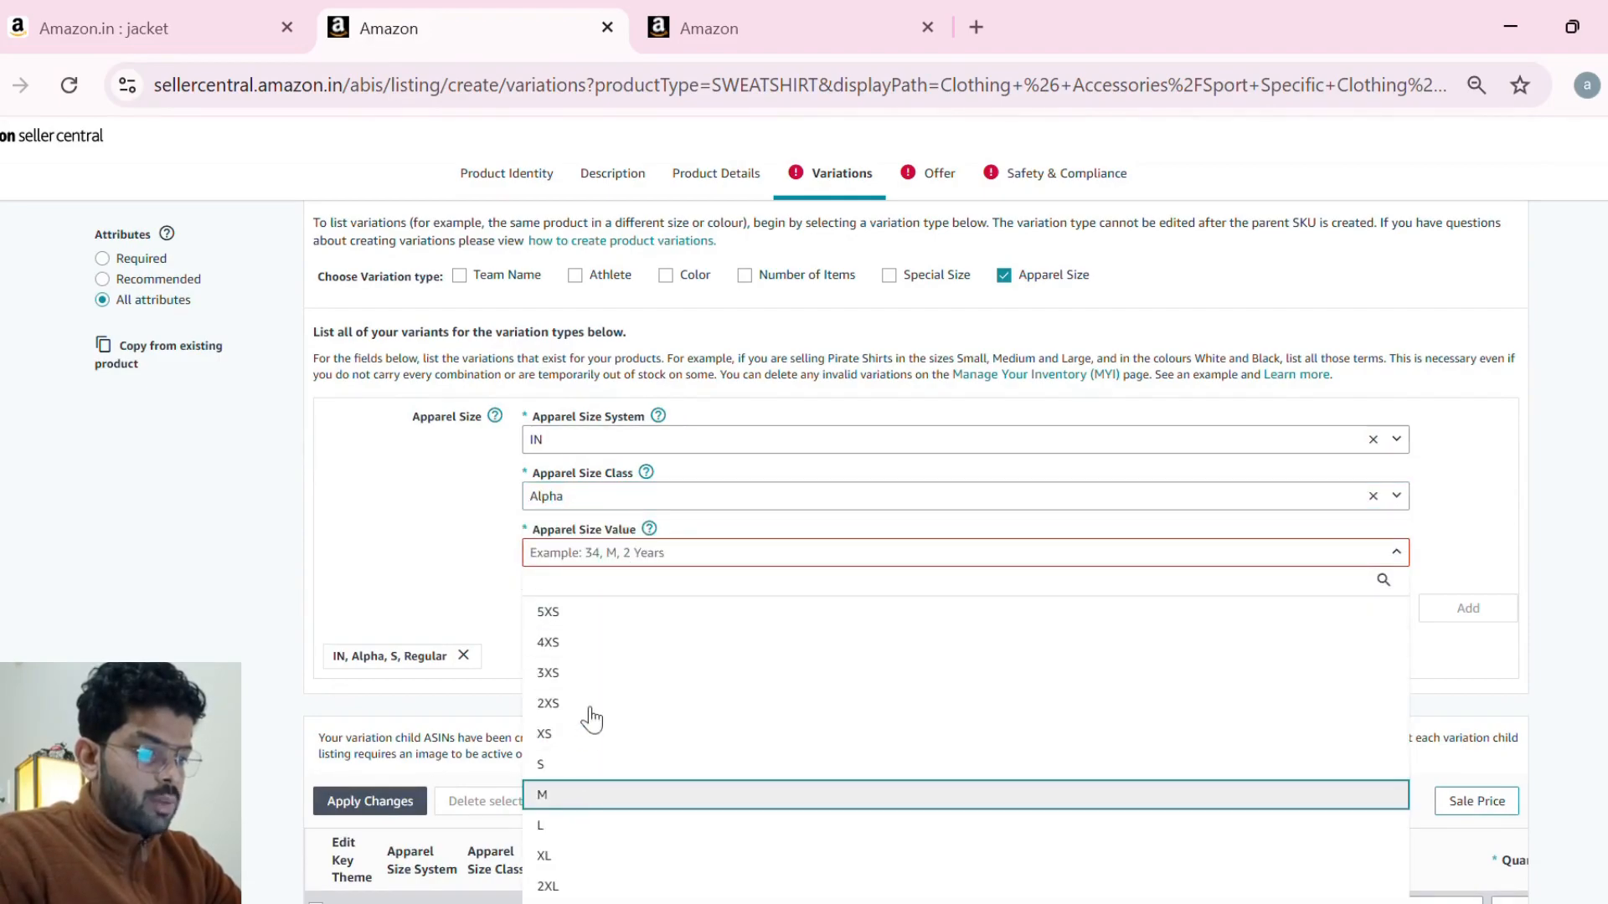
left_click(599, 618)
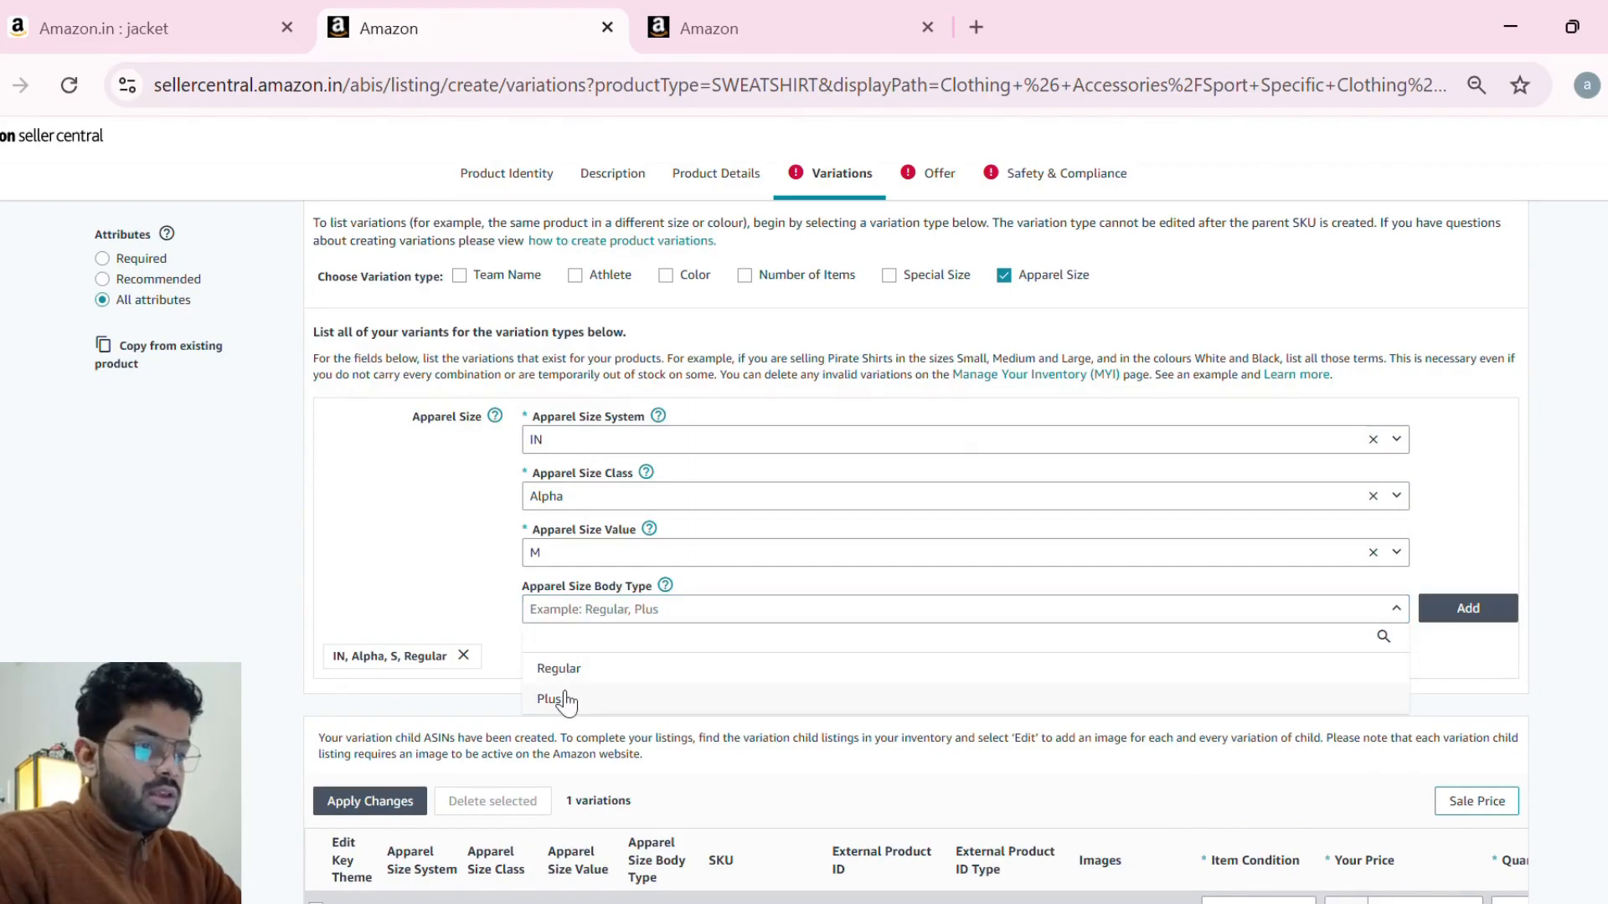
left_click(580, 670)
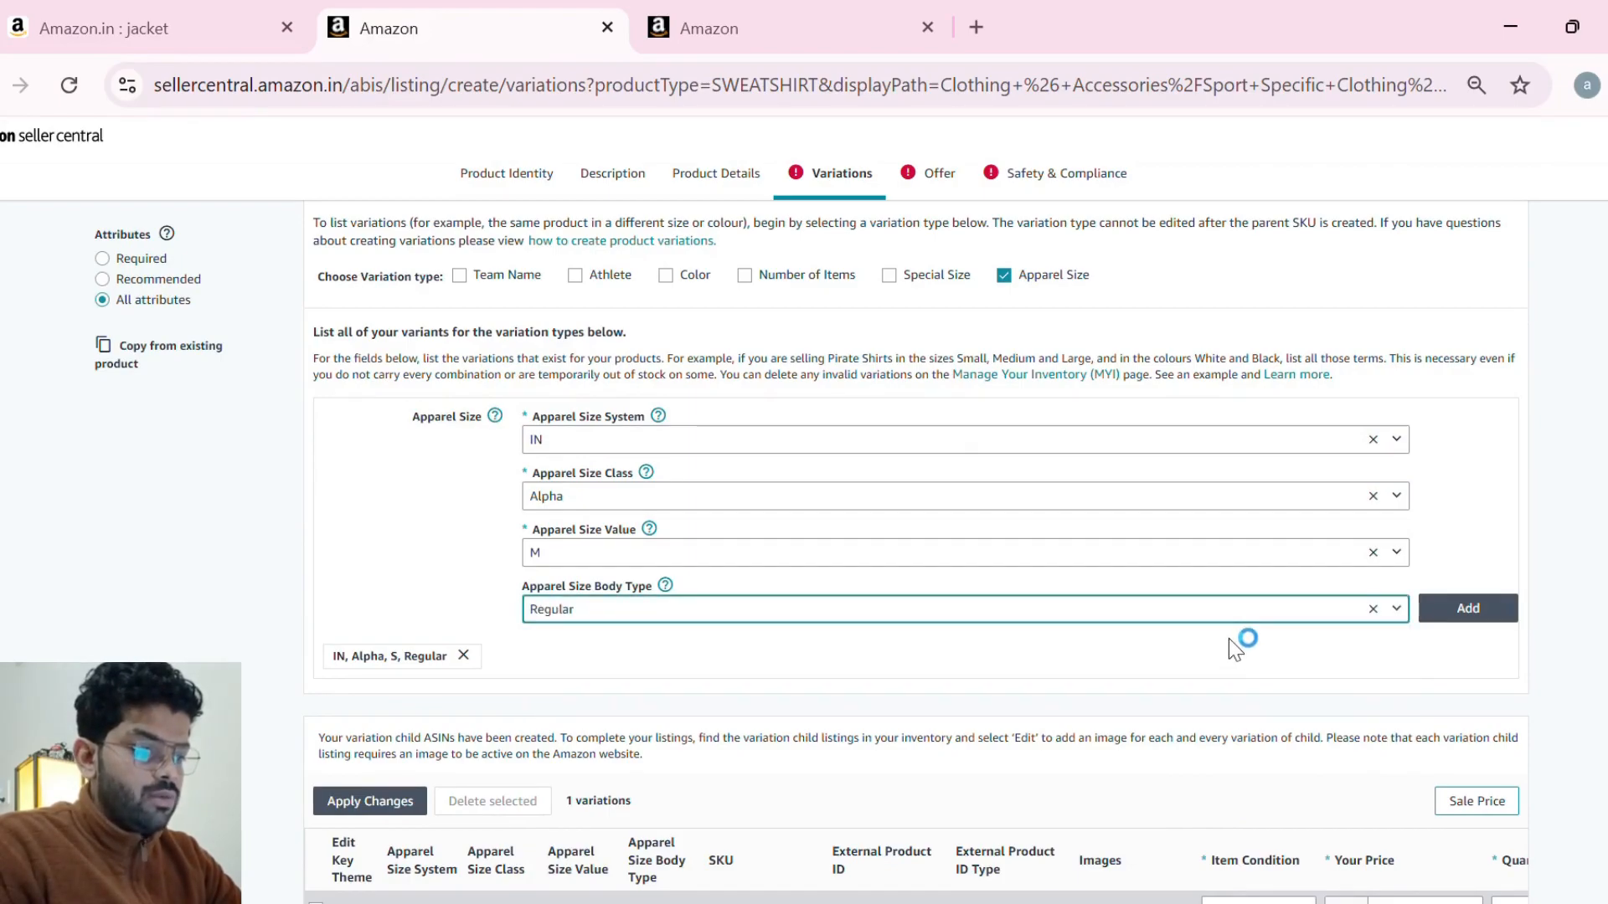
left_click(1490, 627)
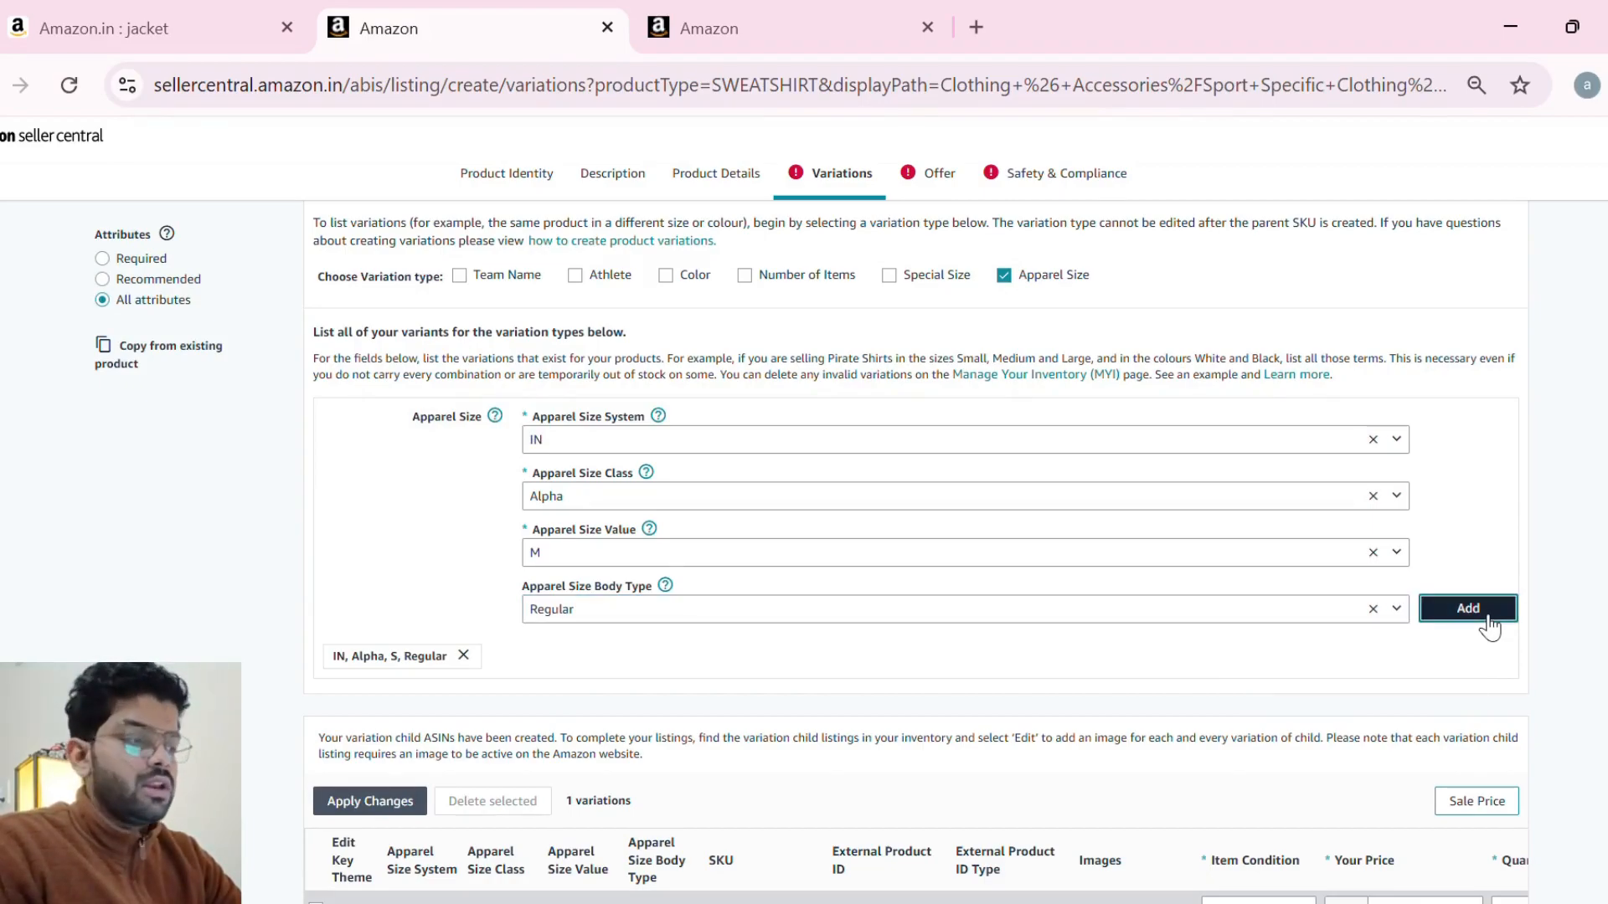
- Fill the variation table's bulk-edit row with item condition New, a price of INR 1399 and a quantity of 1
scroll(1017, 531, "down", 5)
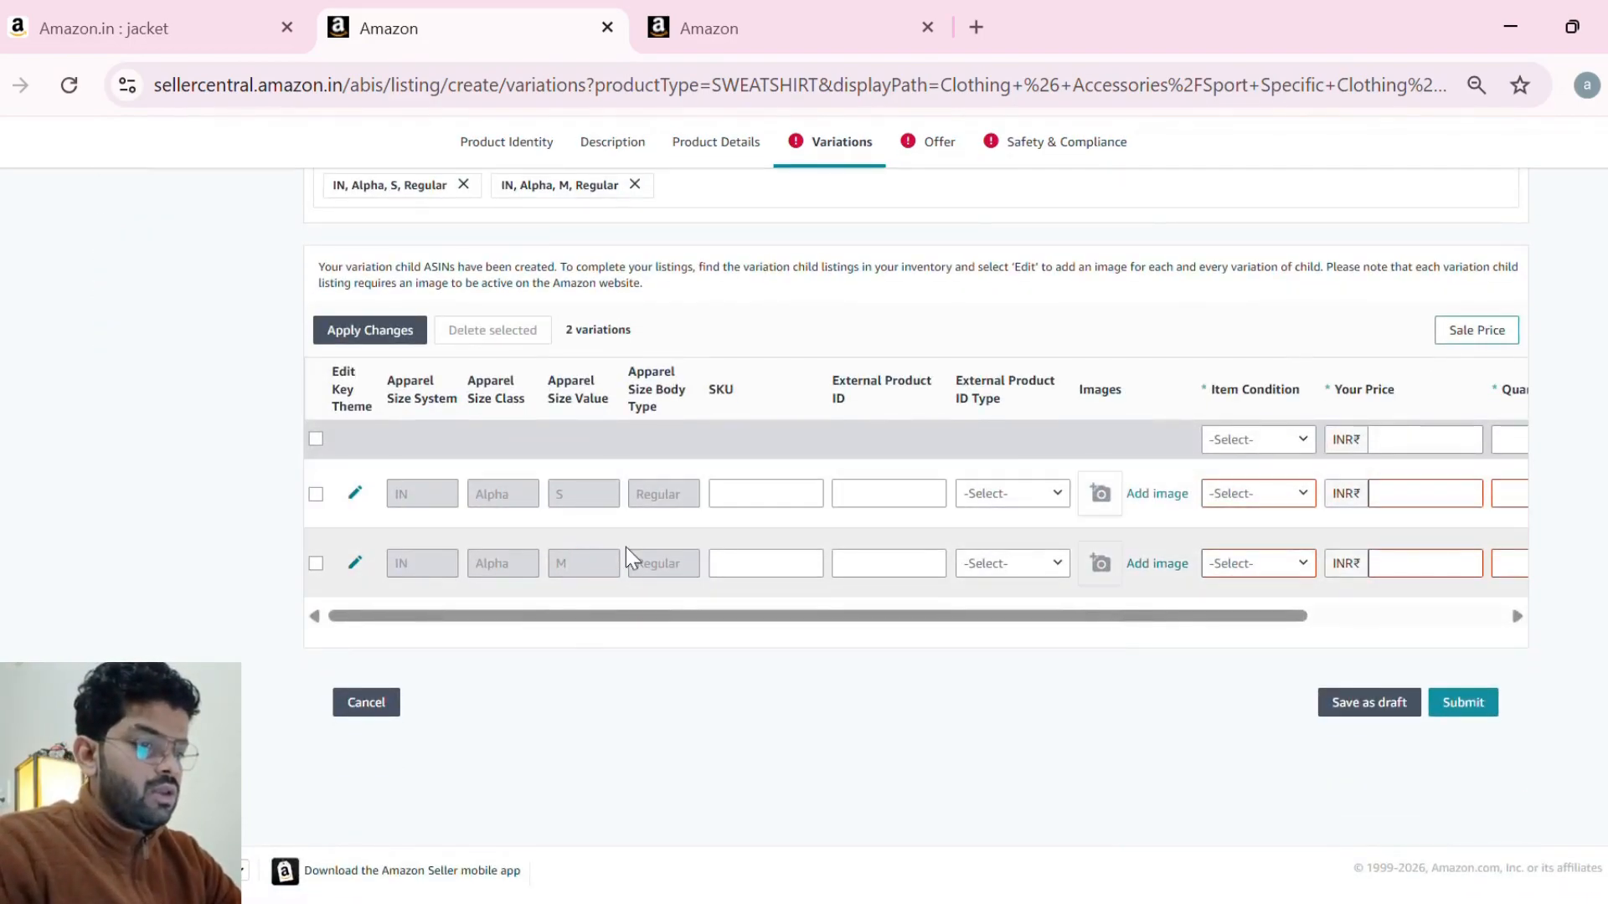
scroll(626, 546, "up", 5)
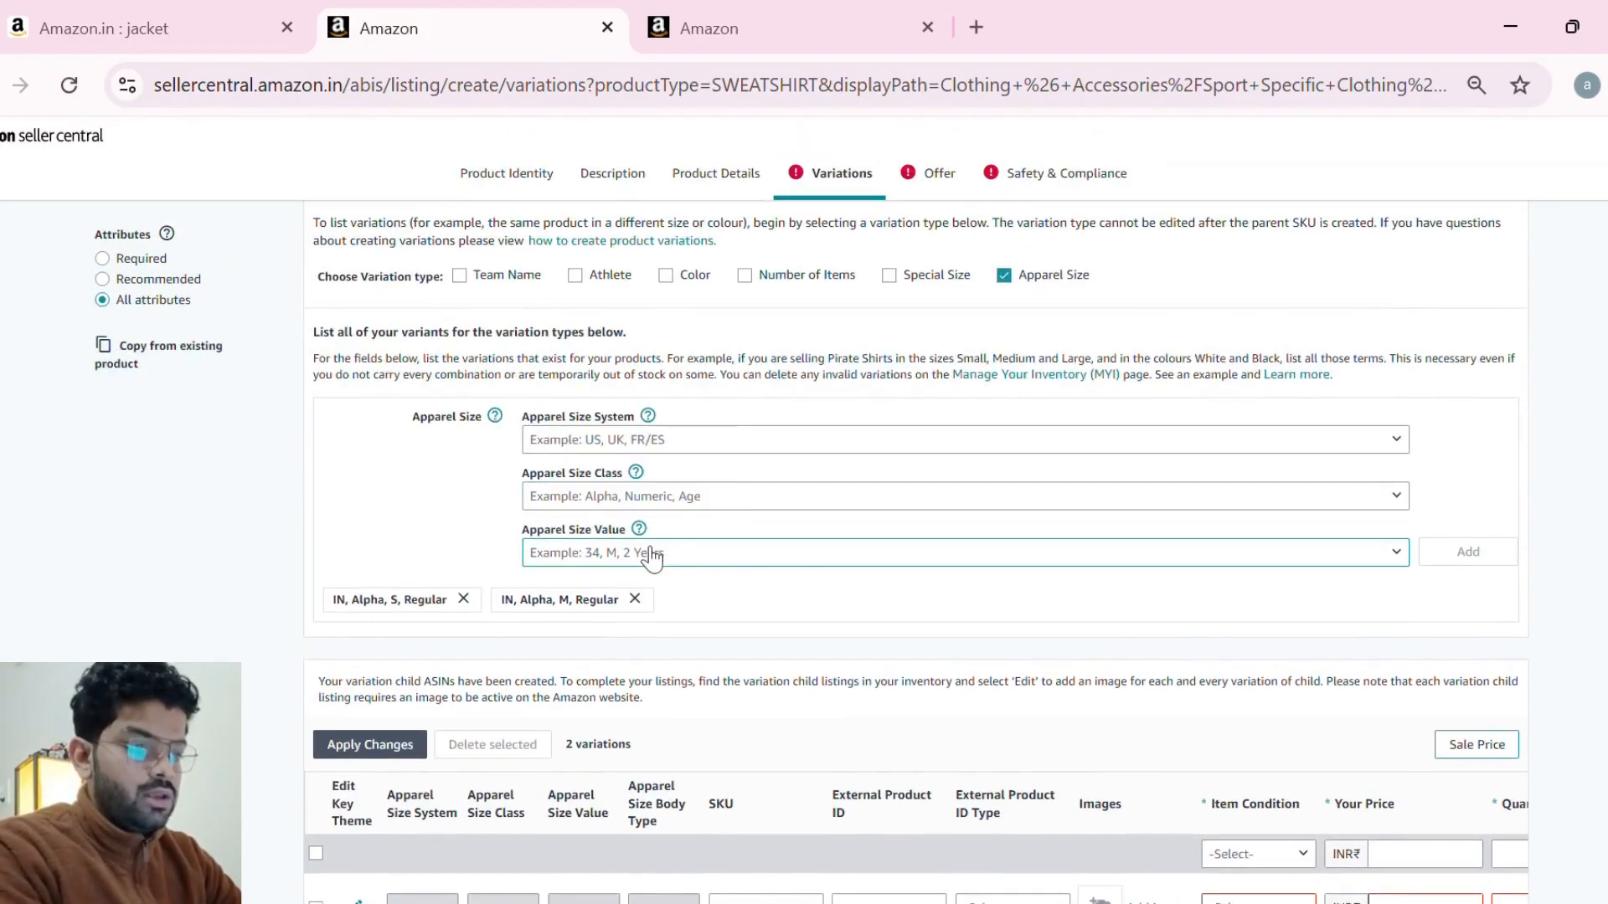
scroll(650, 576, "down", 5)
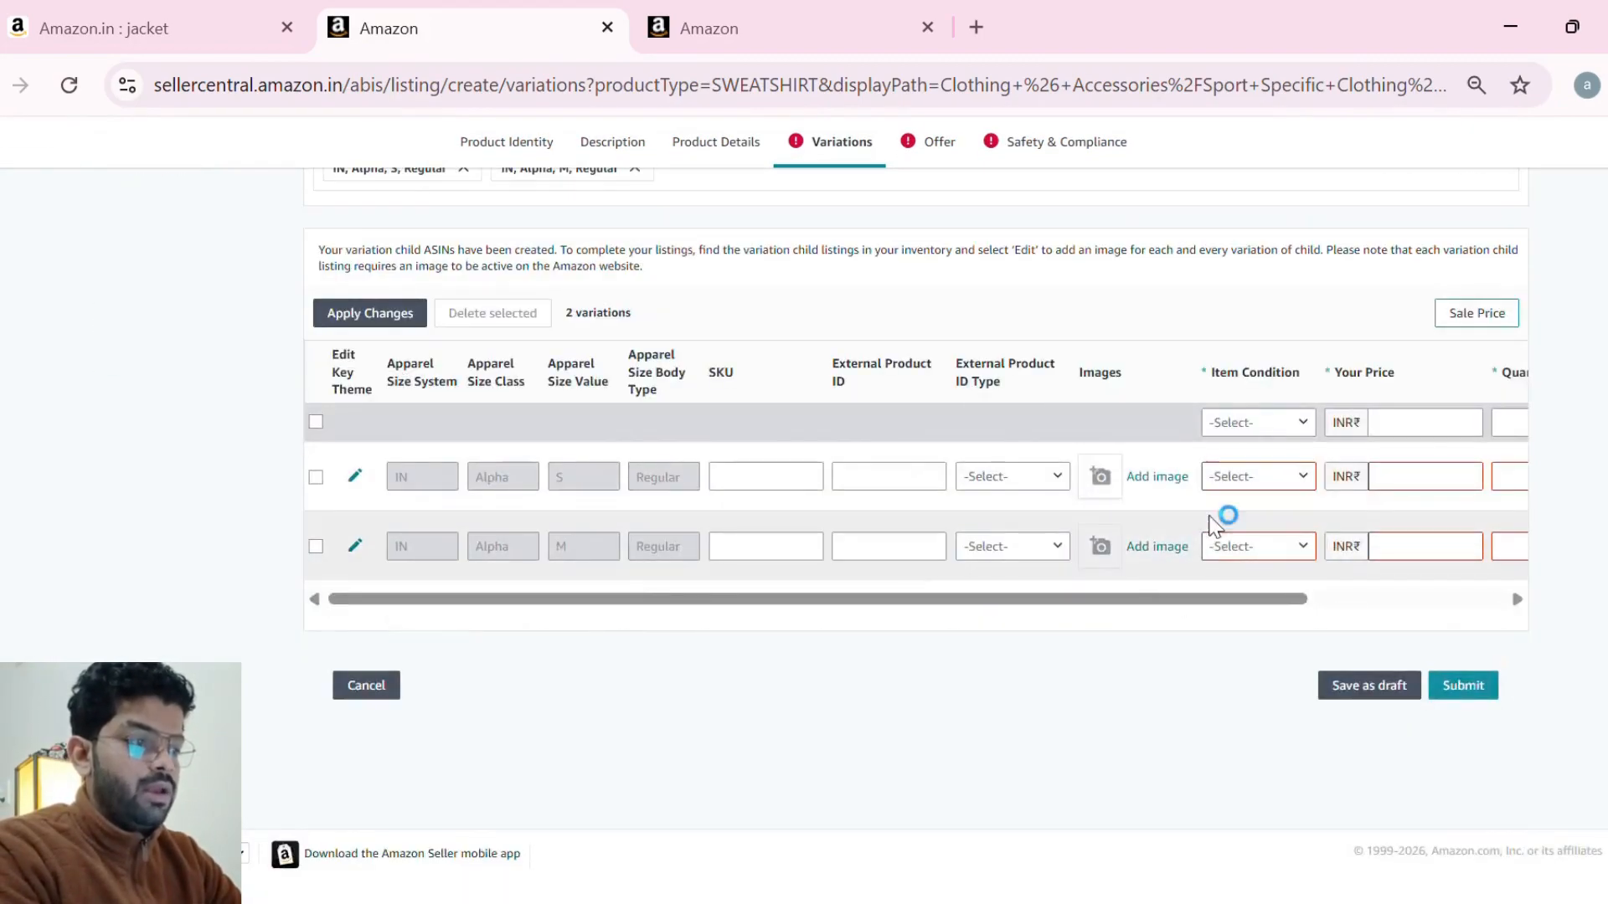
left_click(1274, 435)
left_click(1257, 459)
left_click(1420, 427)
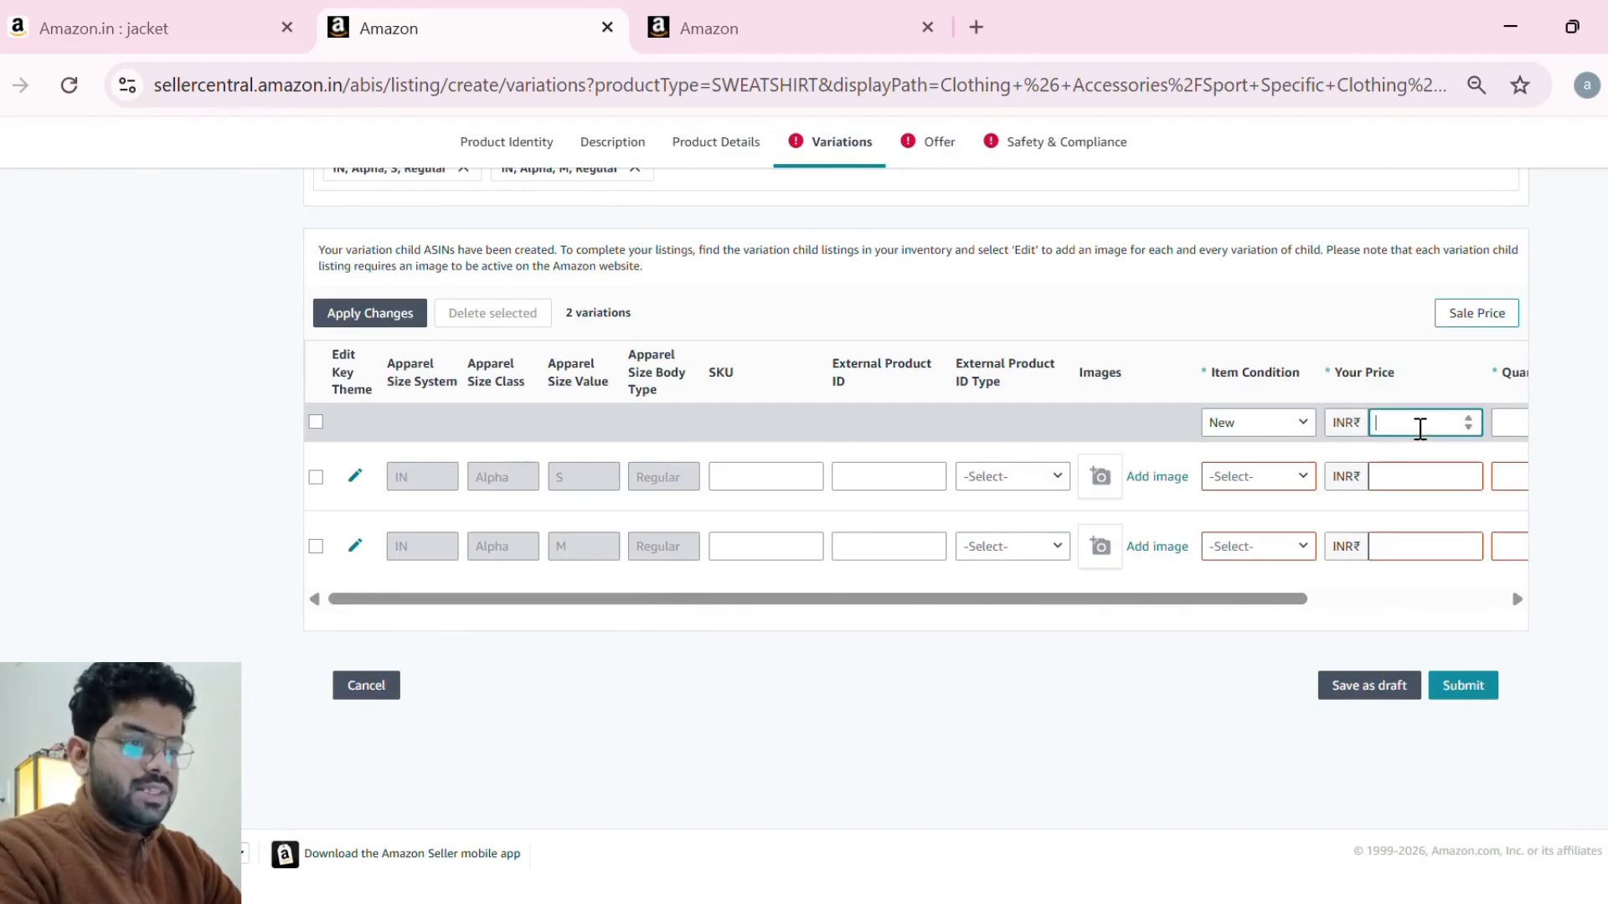
type("1399")
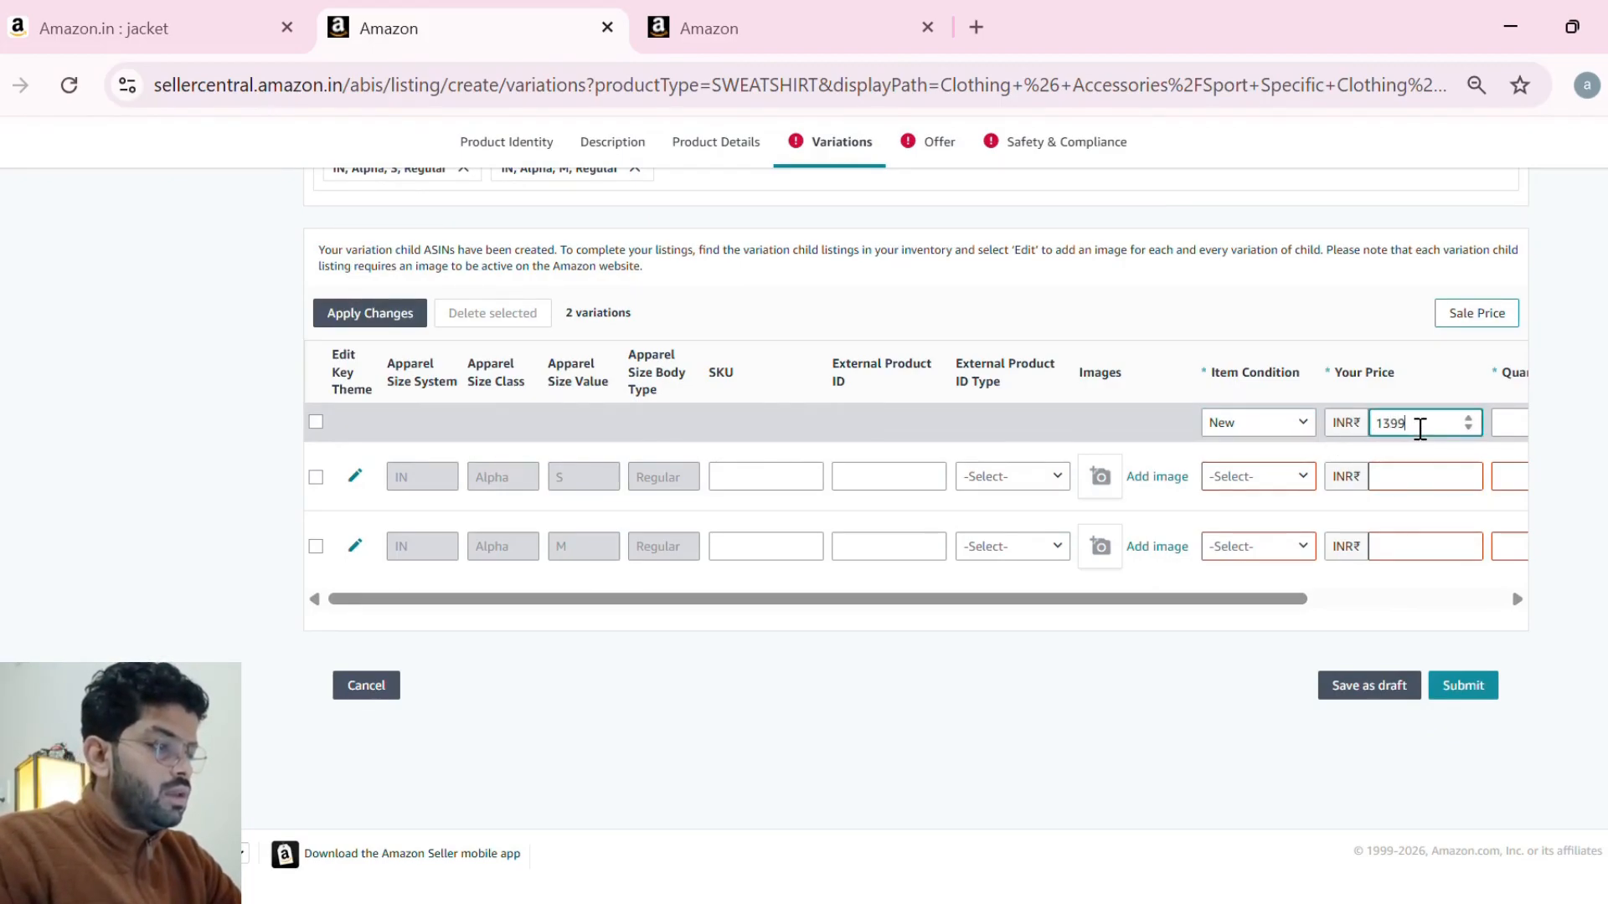
scroll(1421, 429, "right", 3)
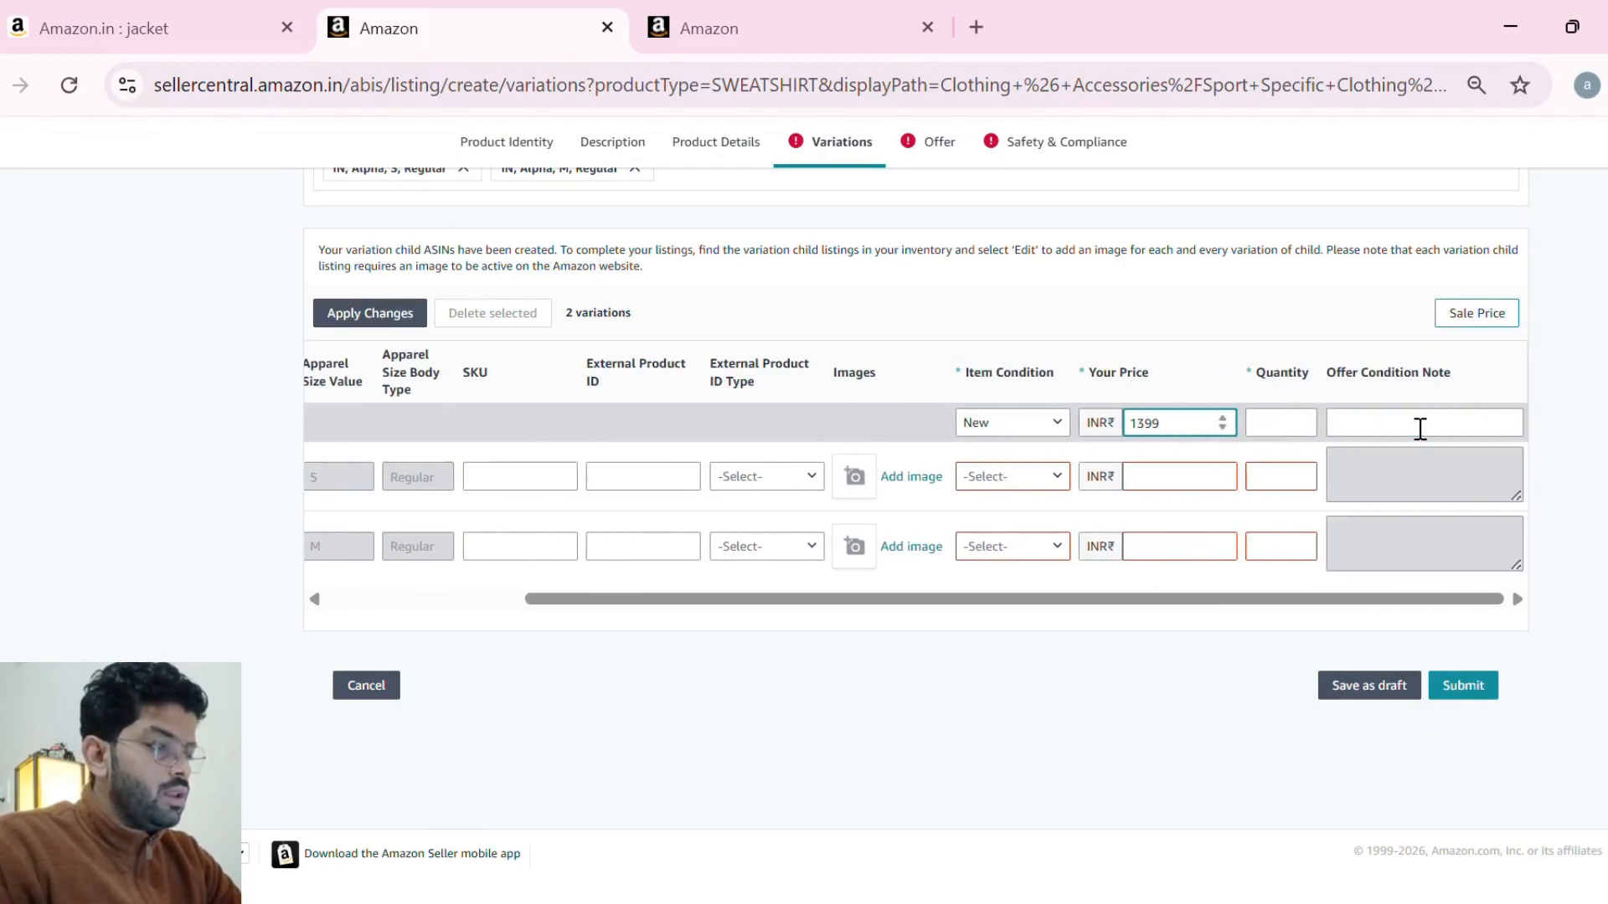
left_click(1298, 427)
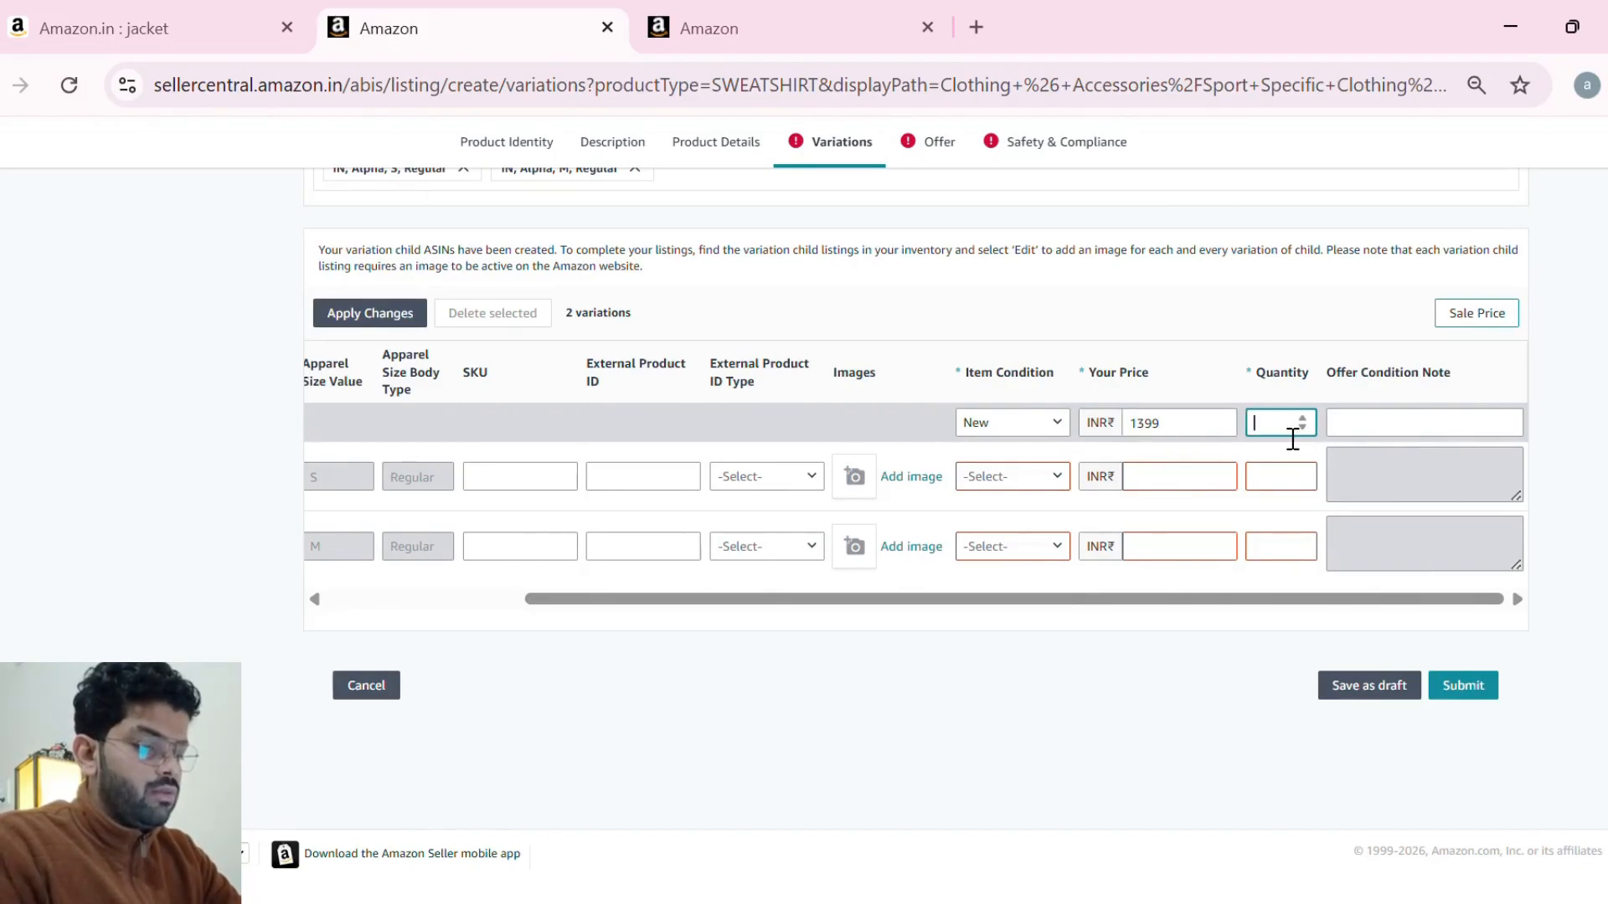
scroll(587, 444, "left", 3)
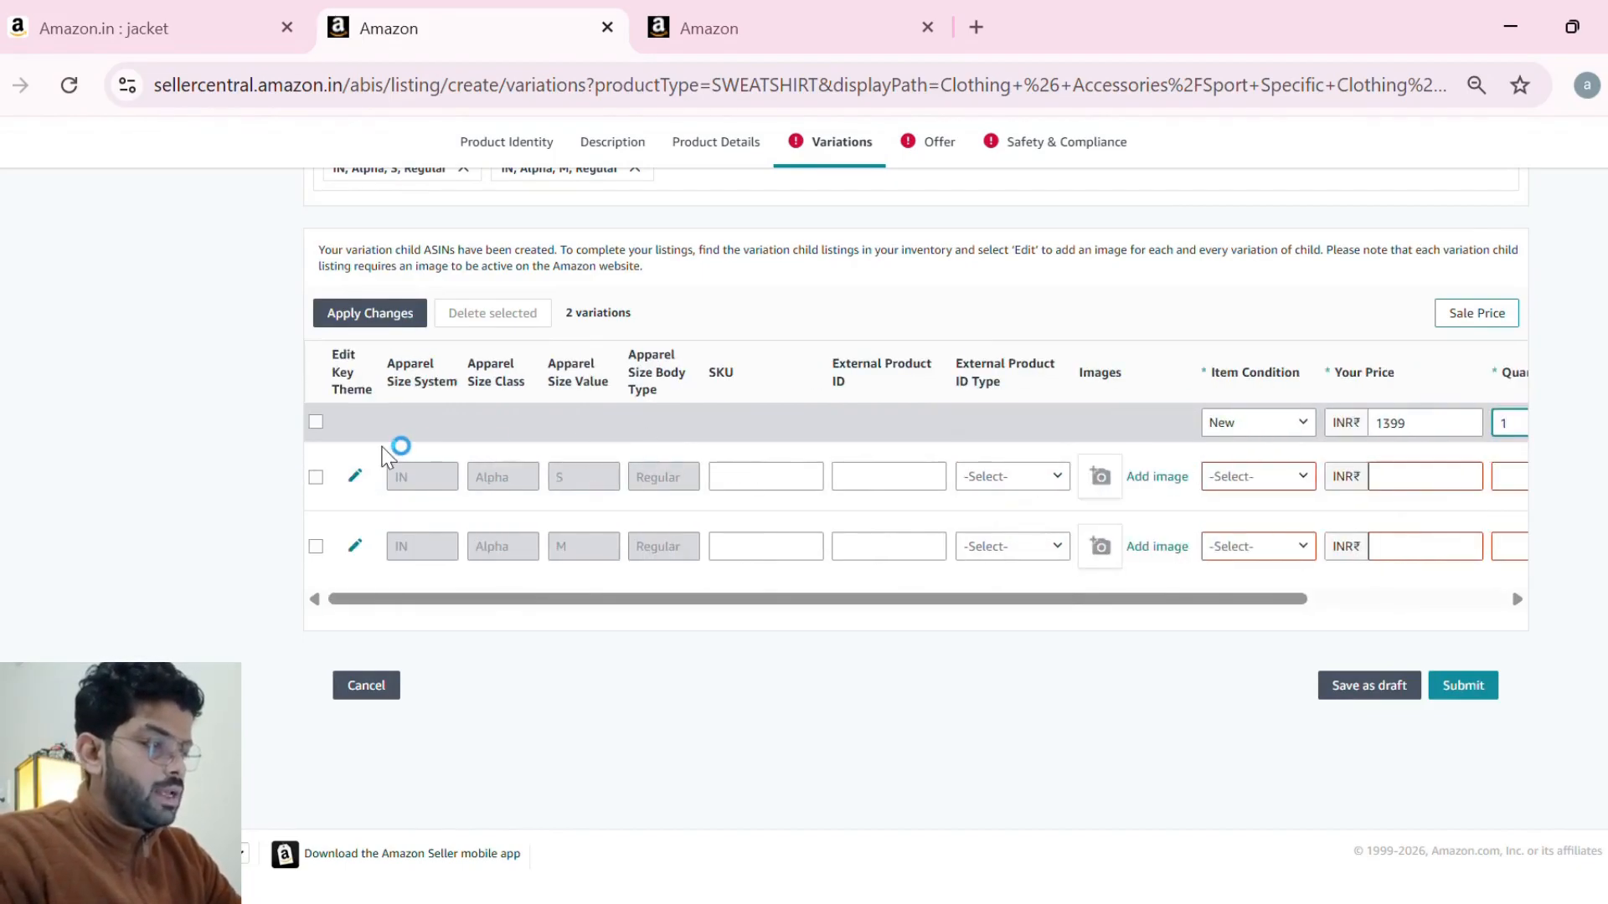
- Apply the bulk-edit condition, price and quantity to both size variations in the variation table
left_click(316, 421)
left_click(377, 317)
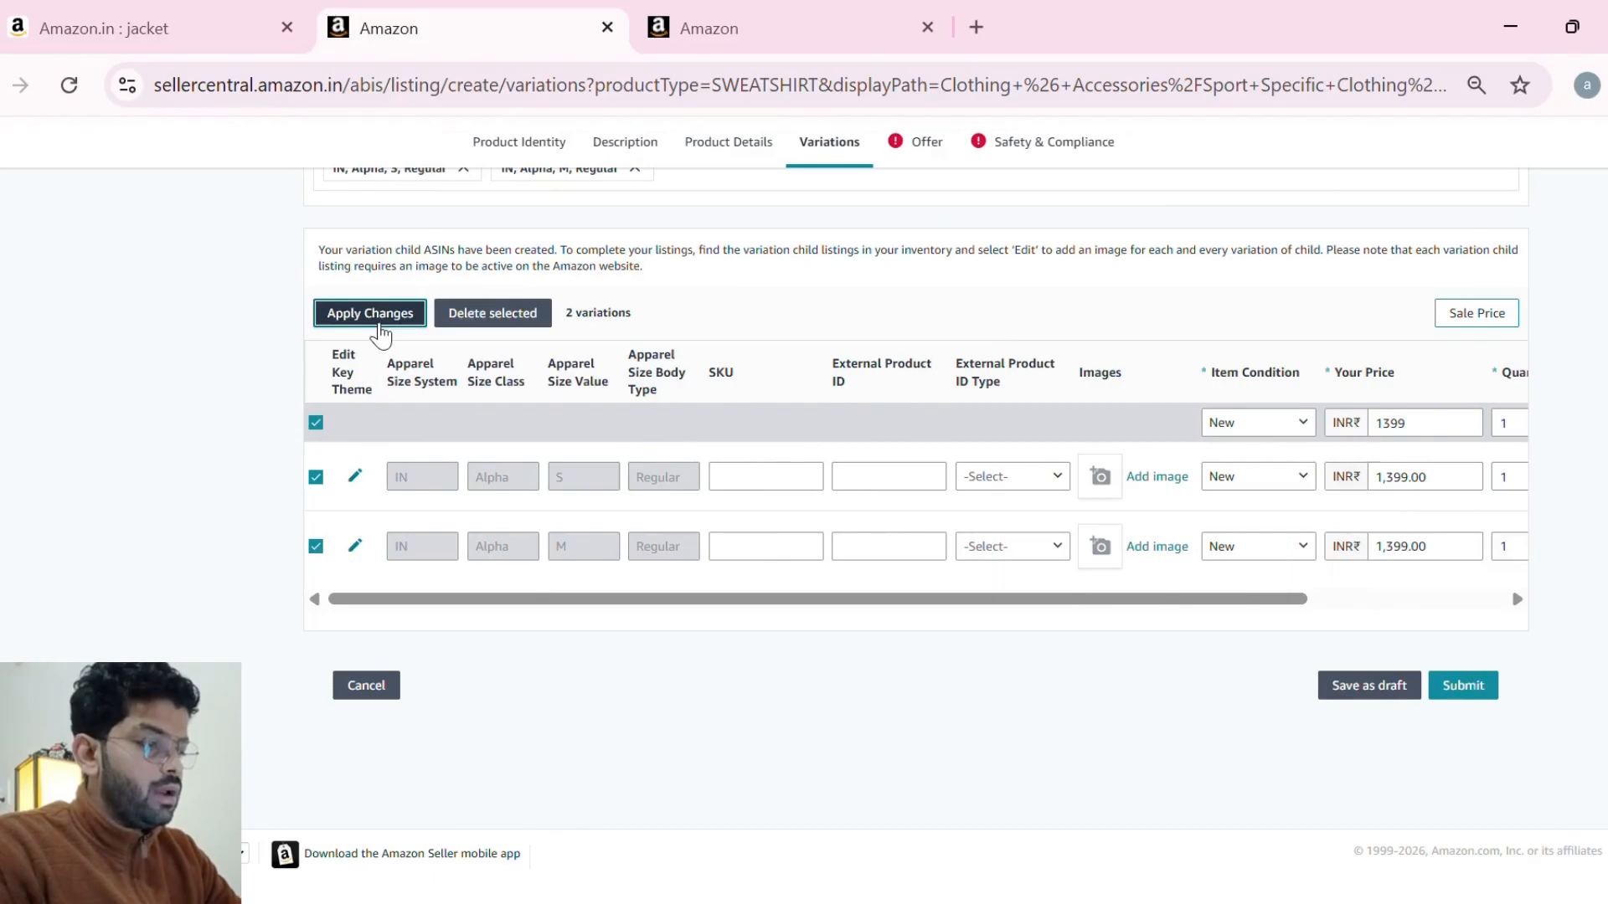
scroll(599, 444, "right", 3)
- On the Offer page, set the maximum retail price to INR 2399 and choose the Merchant Fulfilled (Self Ship or Easy Ship) channel
scroll(599, 444, "up", 5)
left_click(924, 173)
scroll(717, 402, "down", 2)
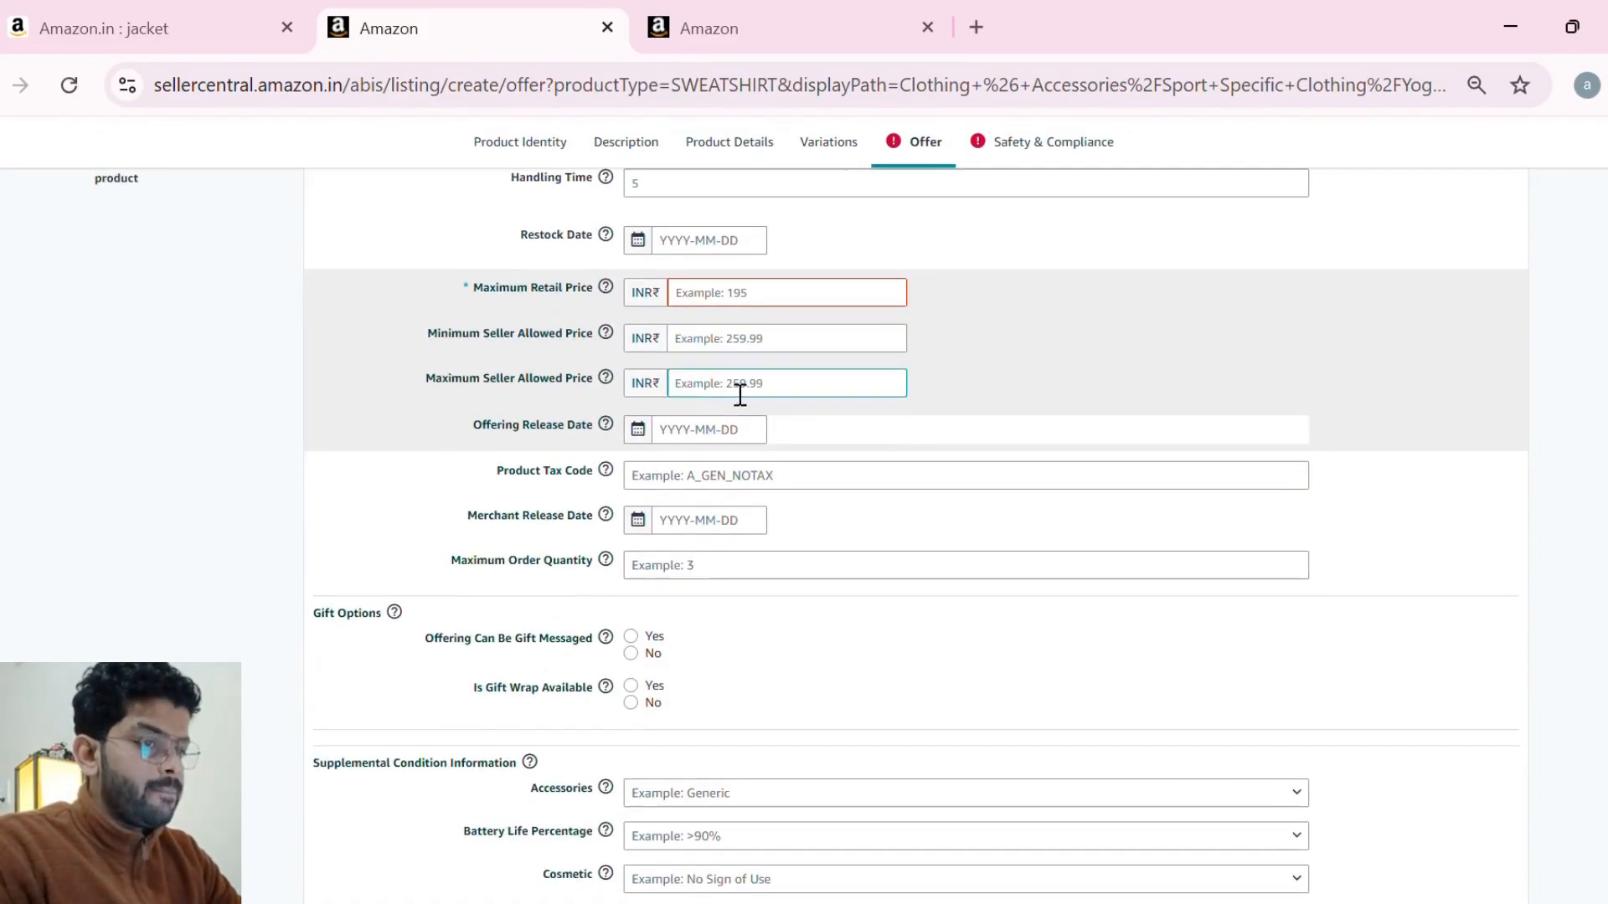
left_click(724, 309)
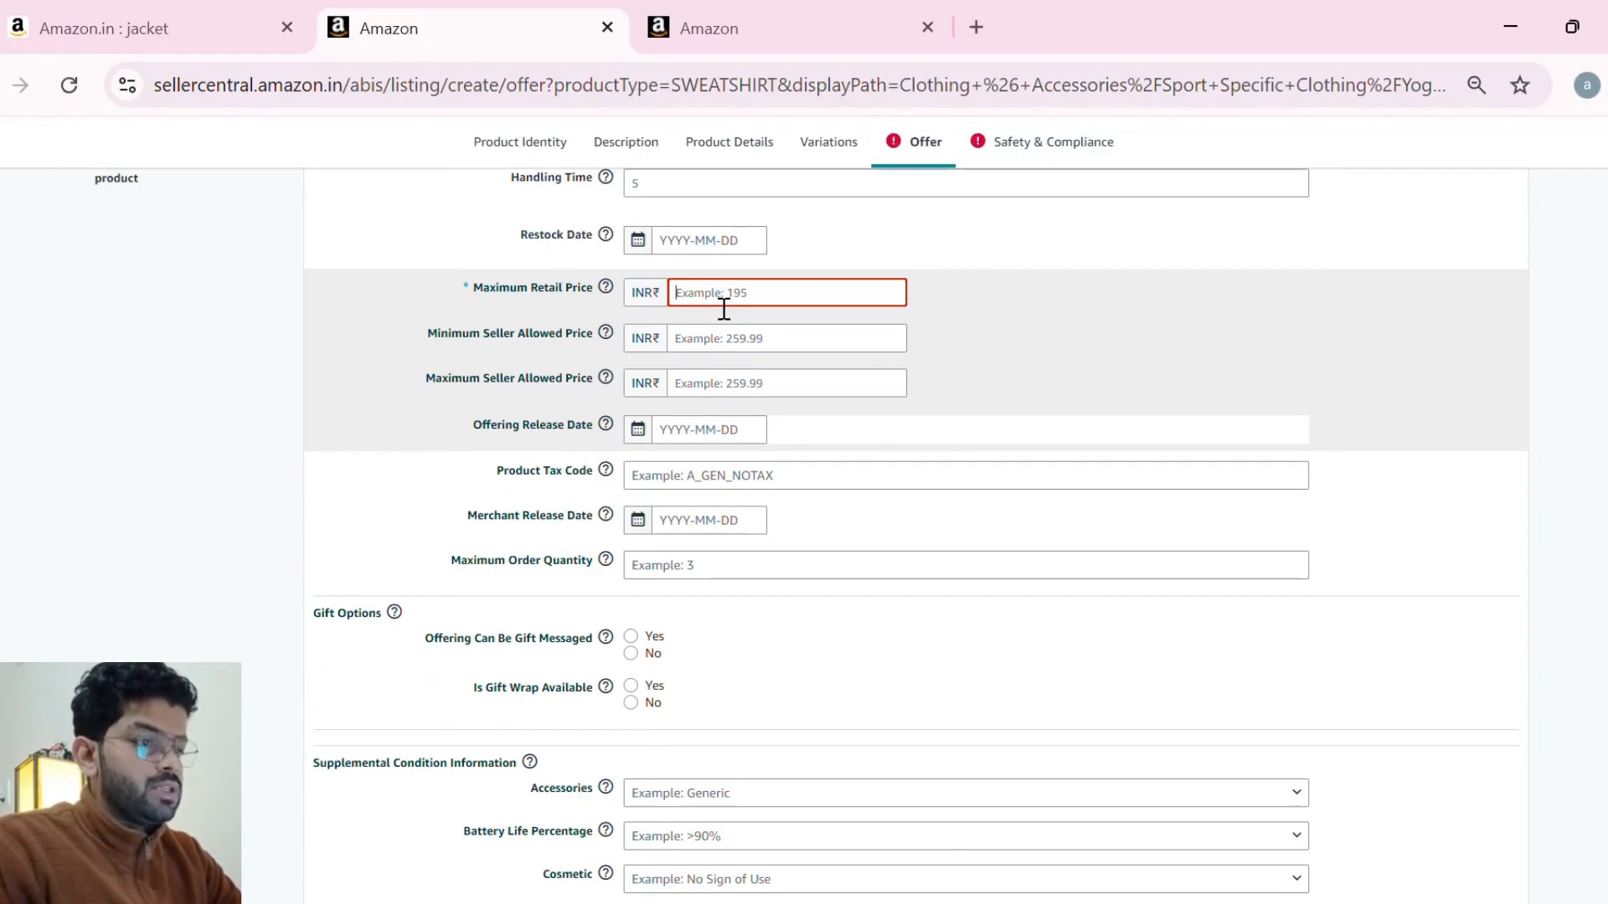
type("2399")
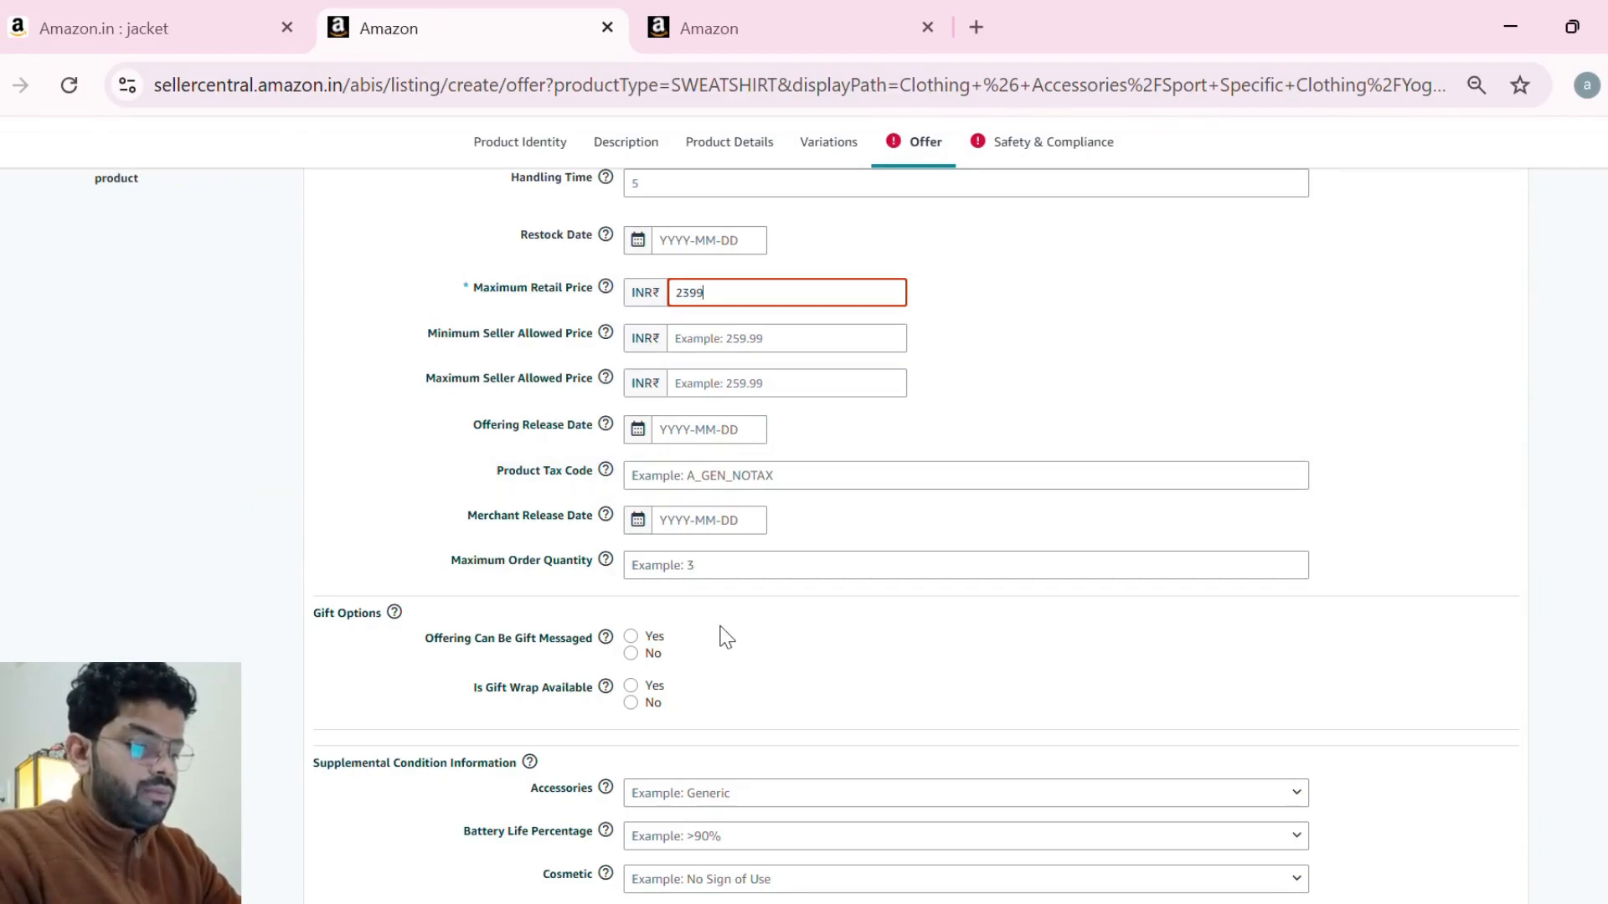
scroll(727, 638, "down", 9)
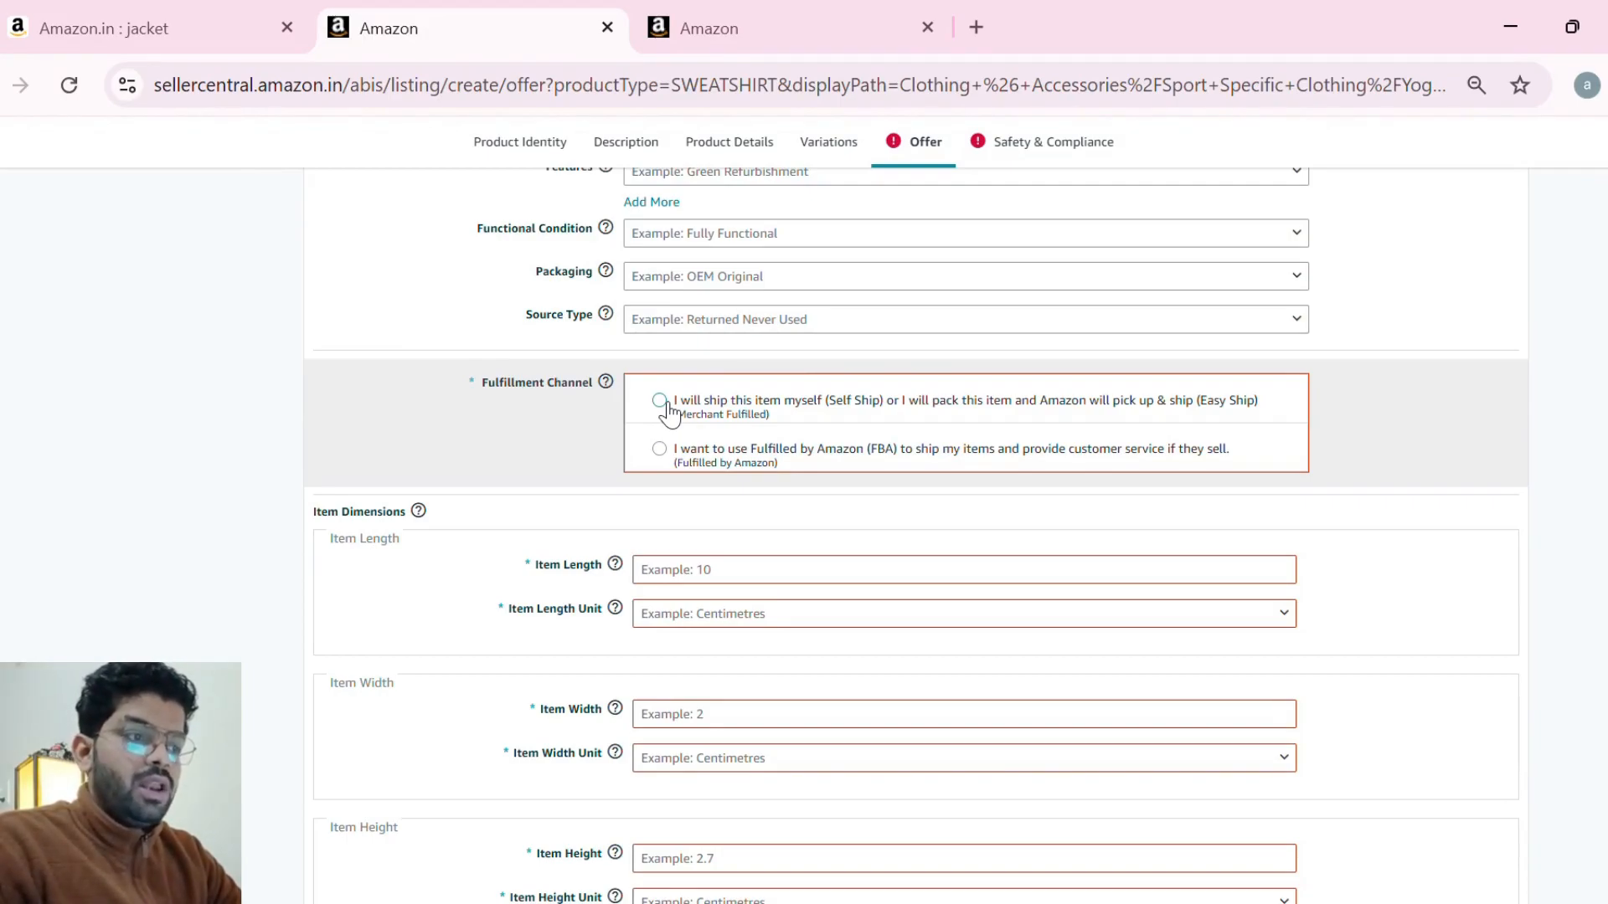
left_click(660, 400)
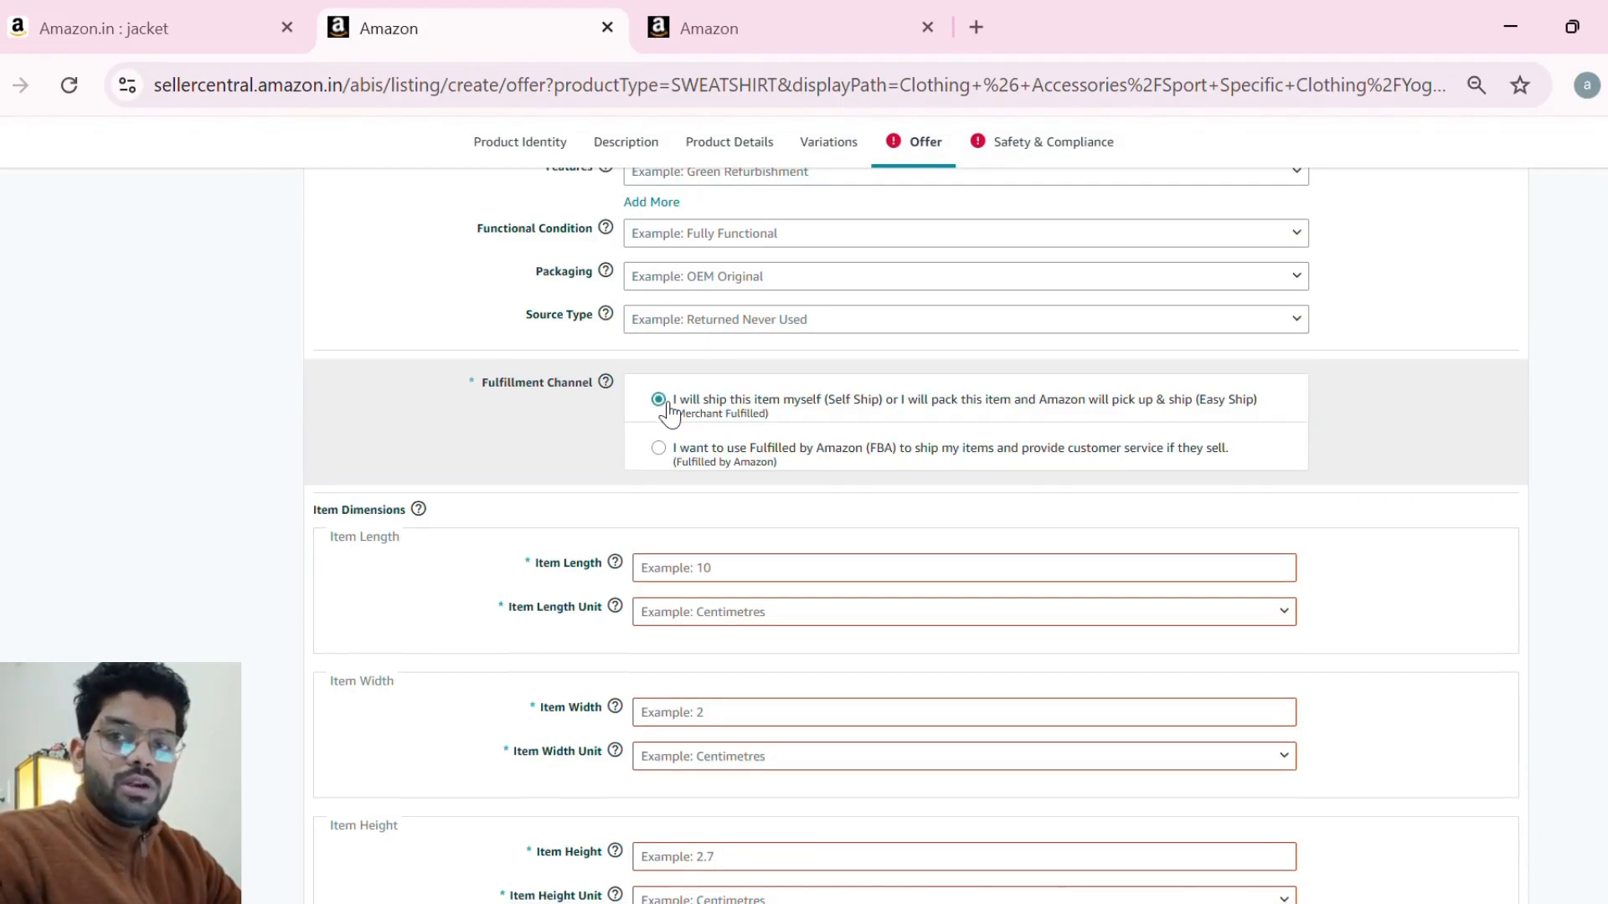
- Set the item length to 25 with Centimetres as its unit in the item dimensions
scroll(669, 413, "down", 4)
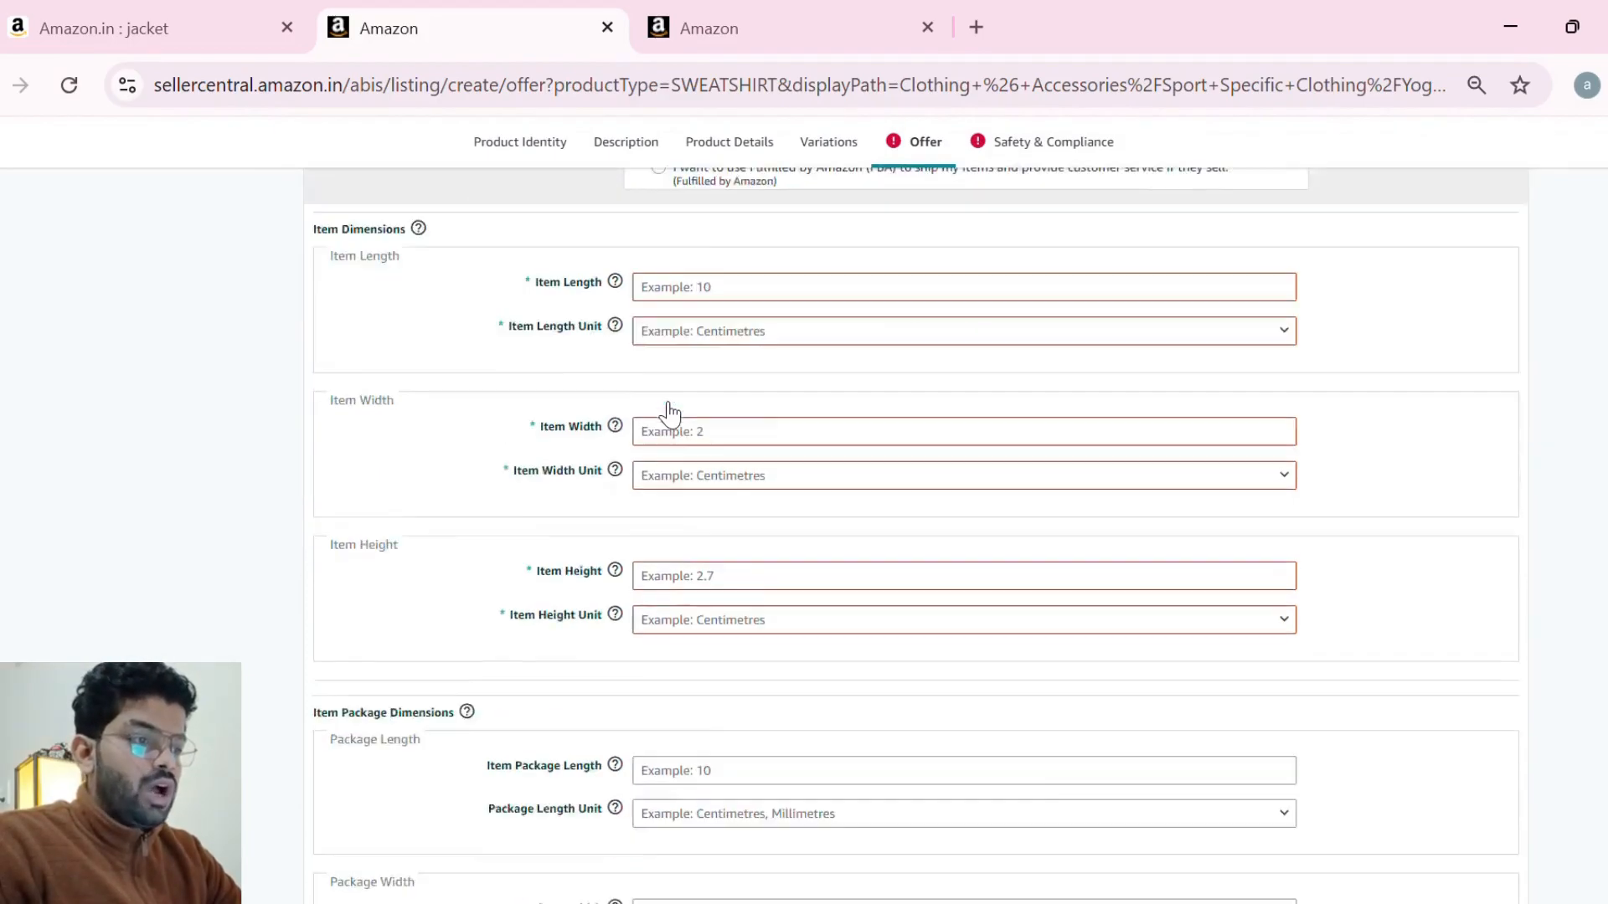
scroll(657, 331, "up", 1)
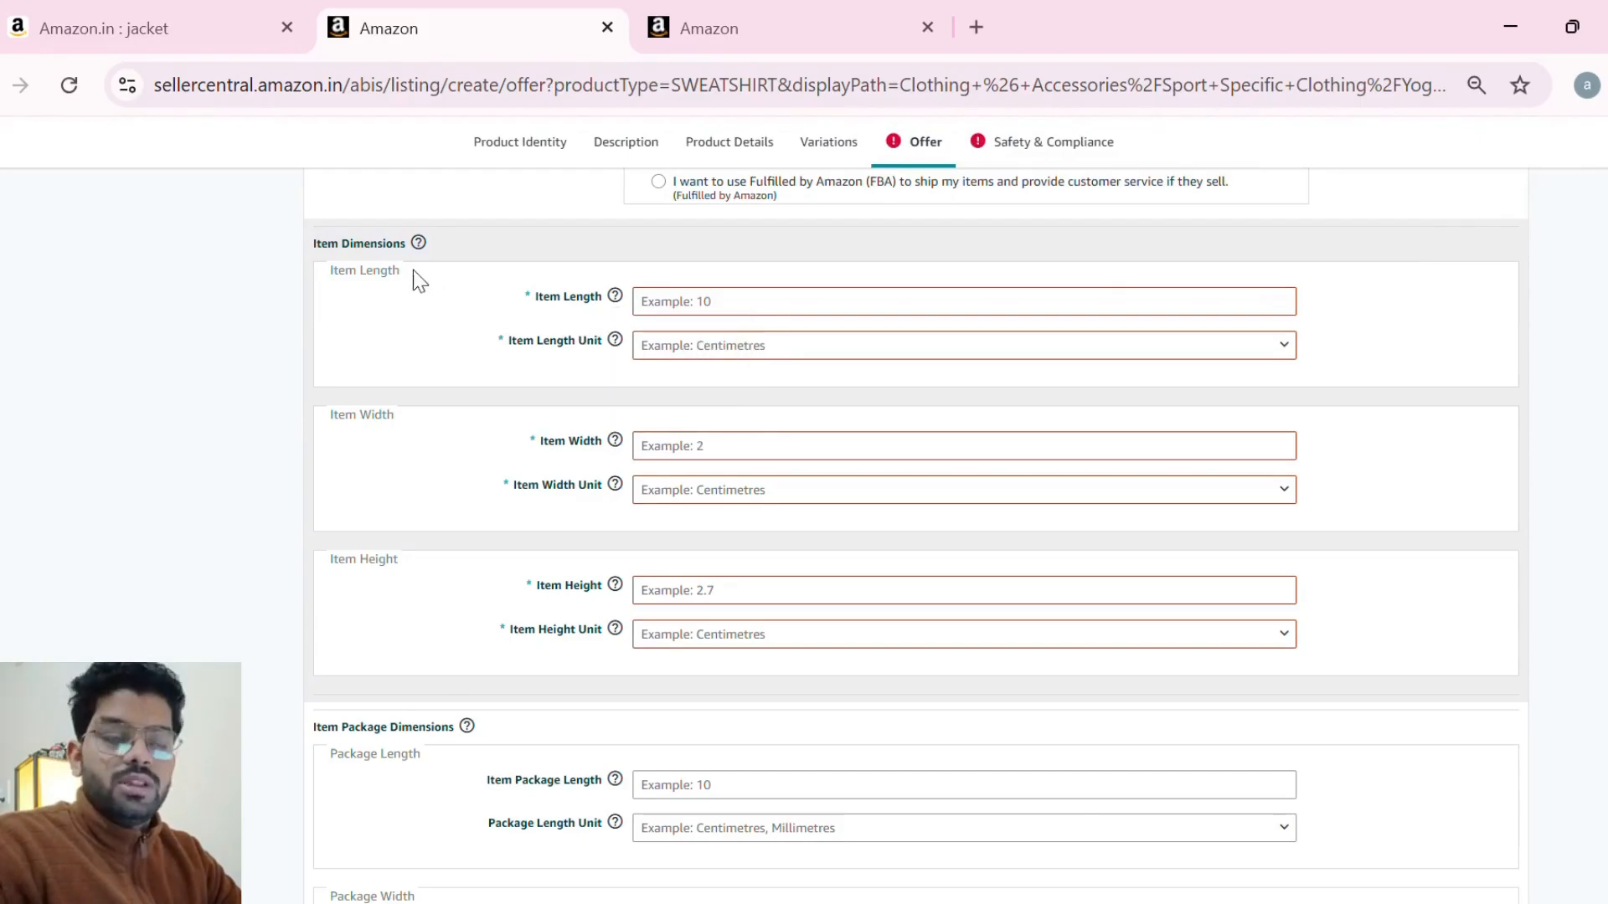
left_click(711, 311)
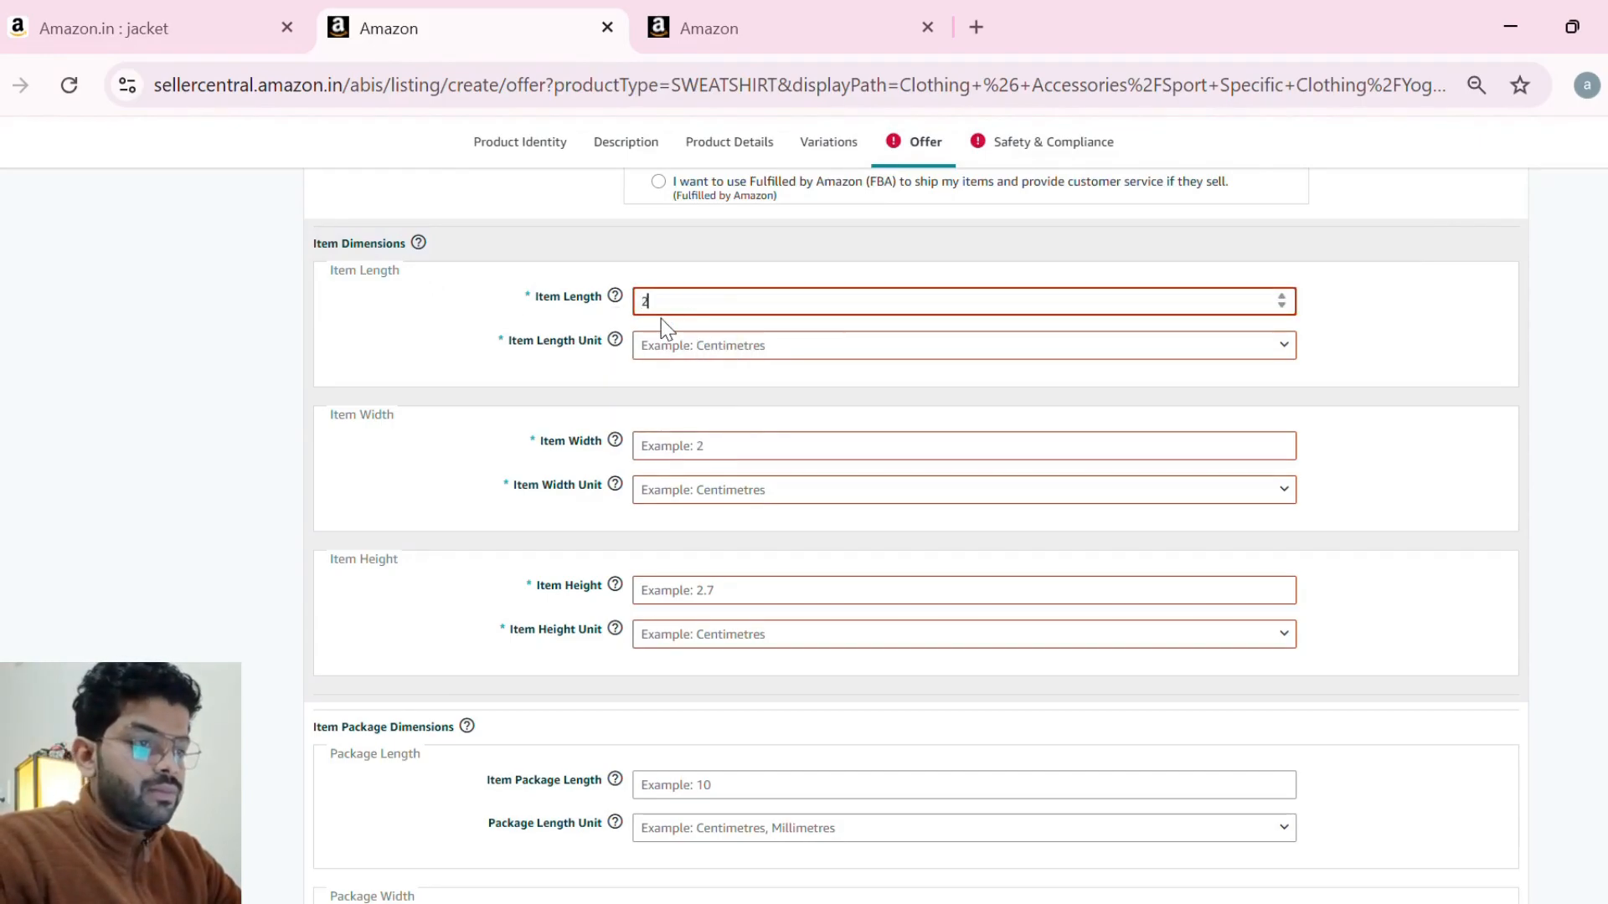
type("2")
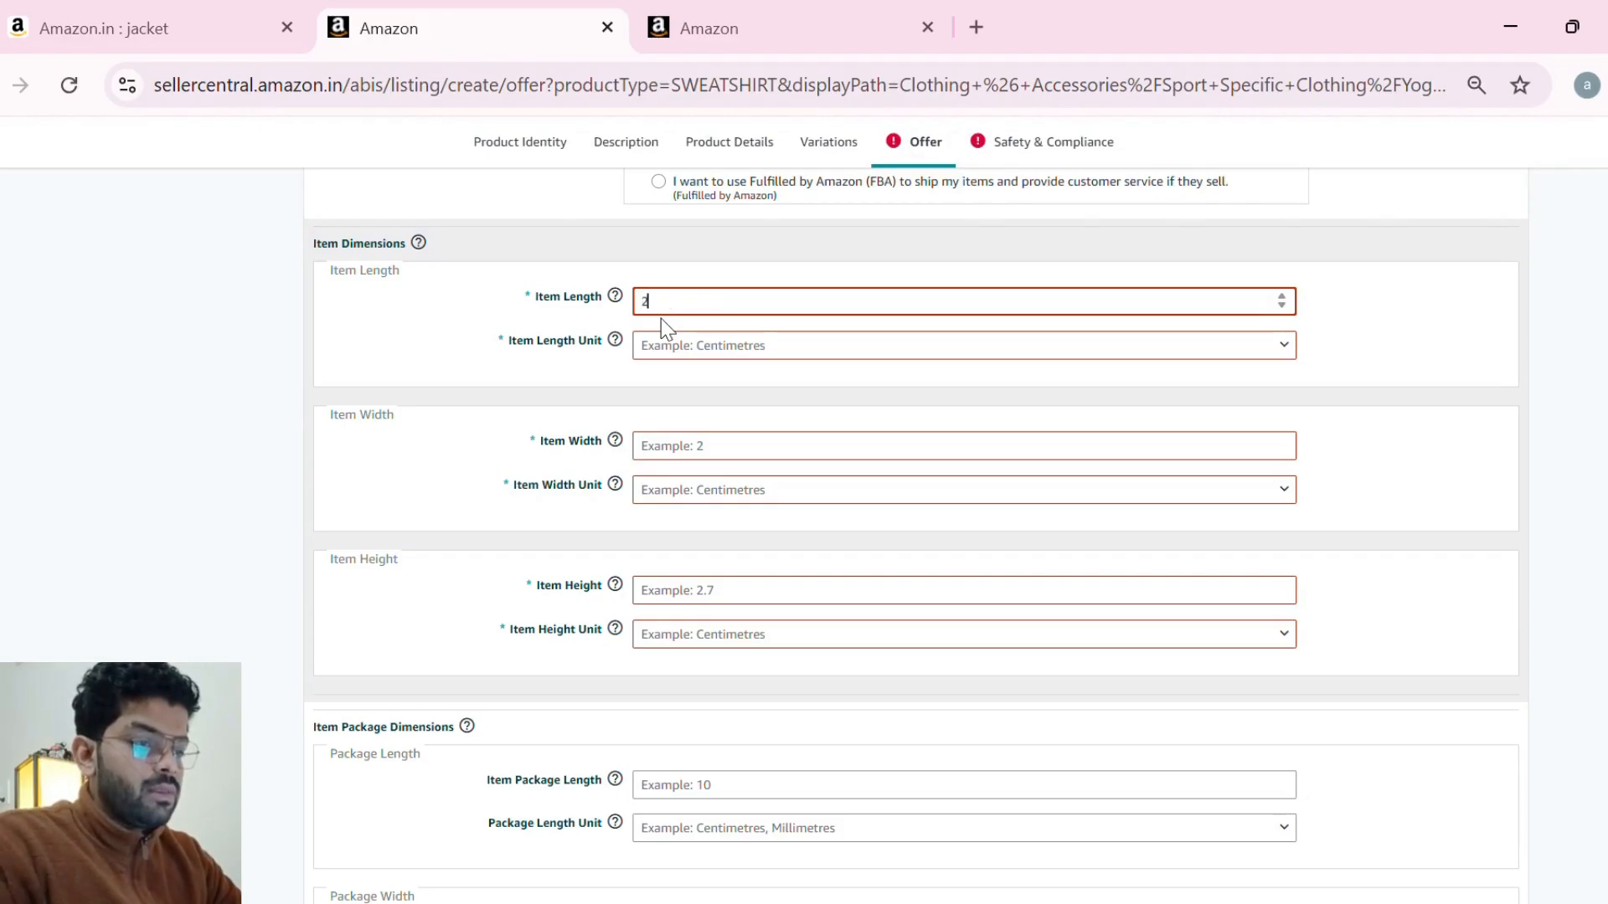
type("5")
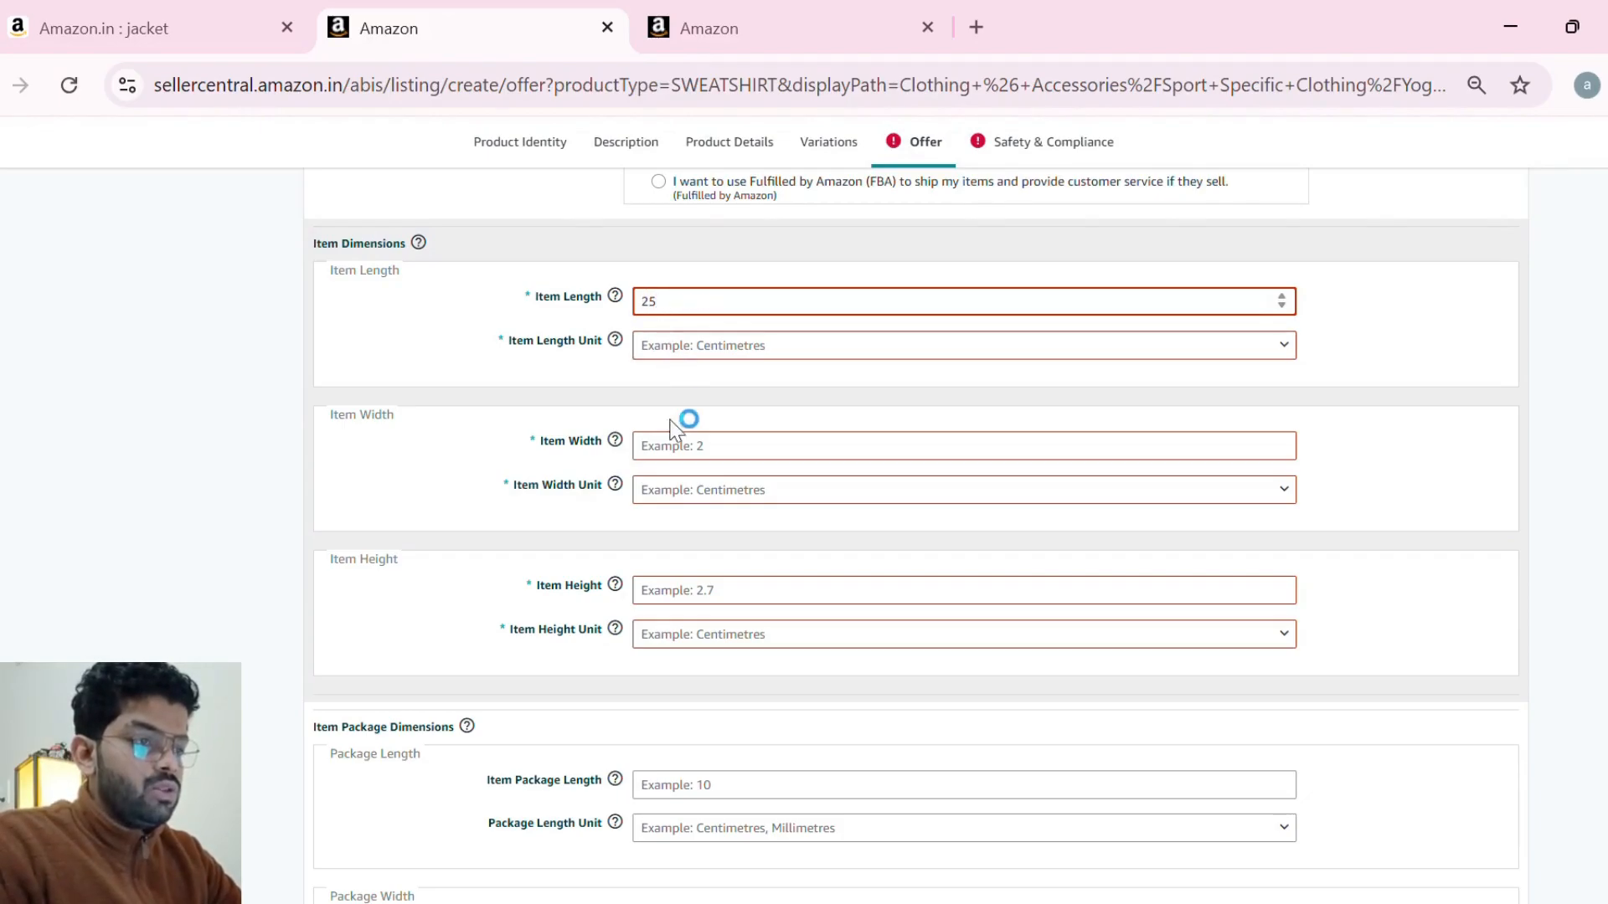
left_click(702, 352)
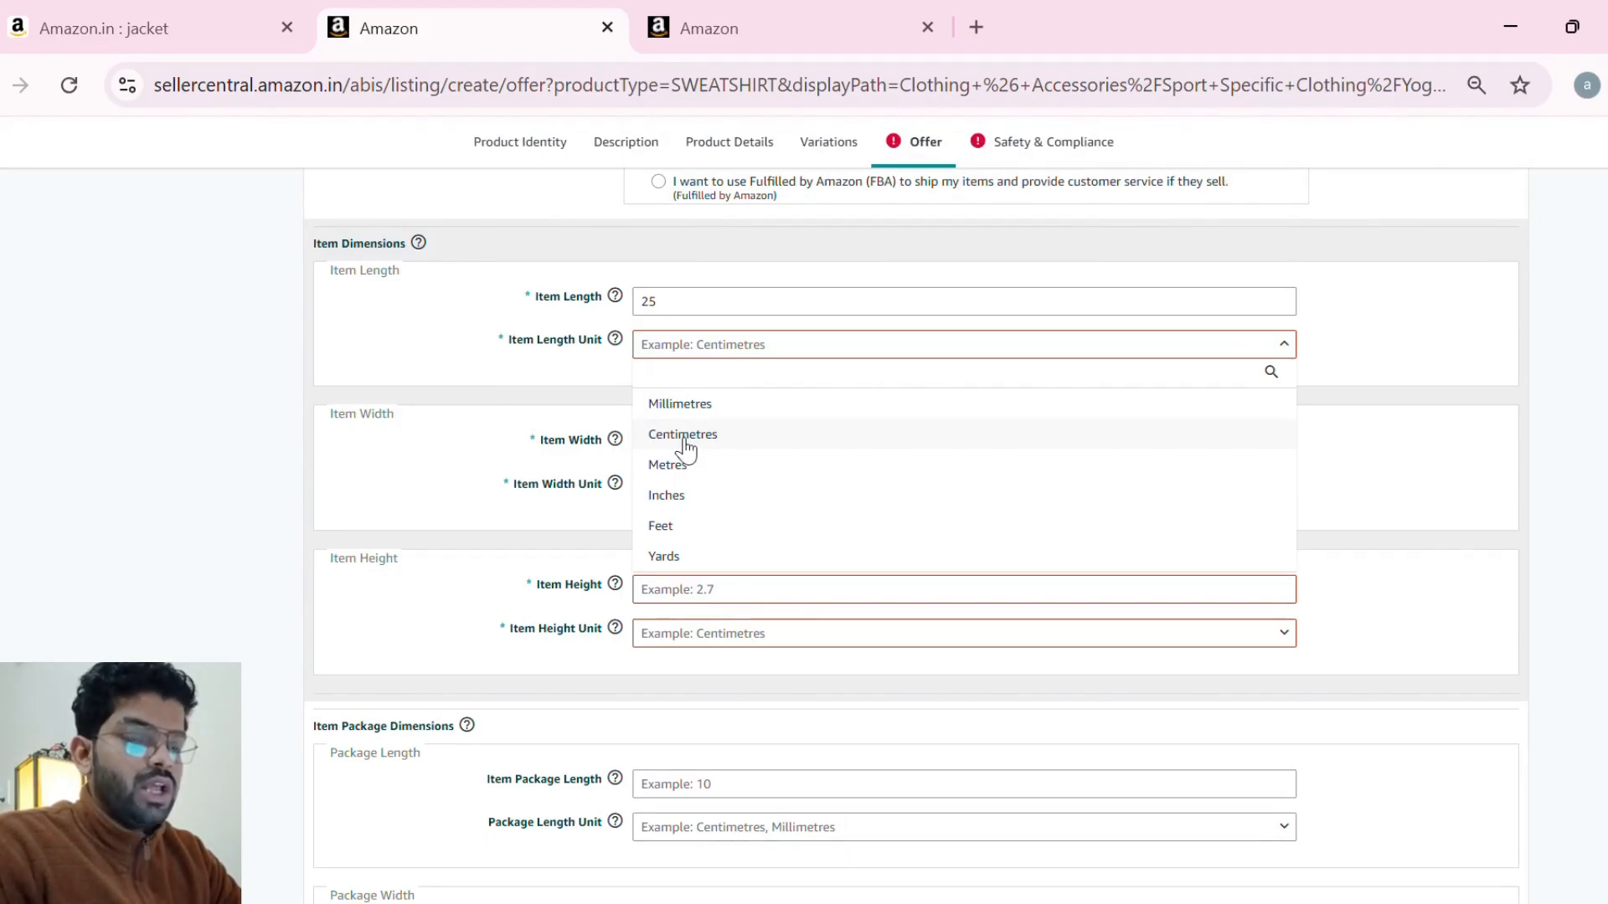
left_click(688, 442)
- Set the item width to 25 Centimetres and the item height to 5 Centimetres
left_click(683, 455)
type("25")
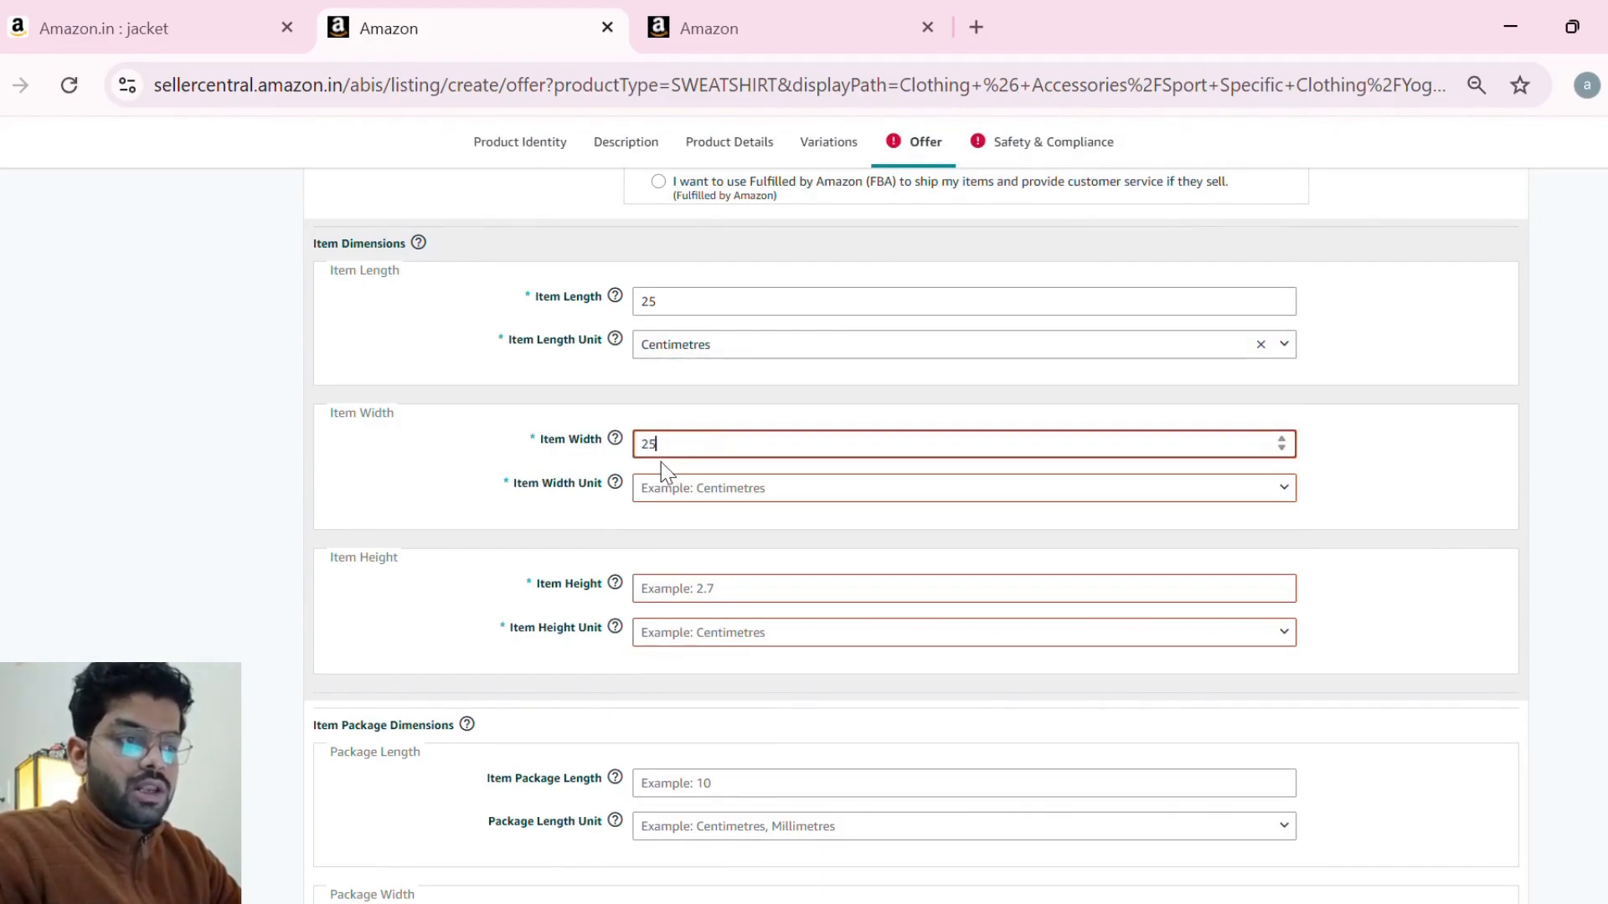
left_click(730, 493)
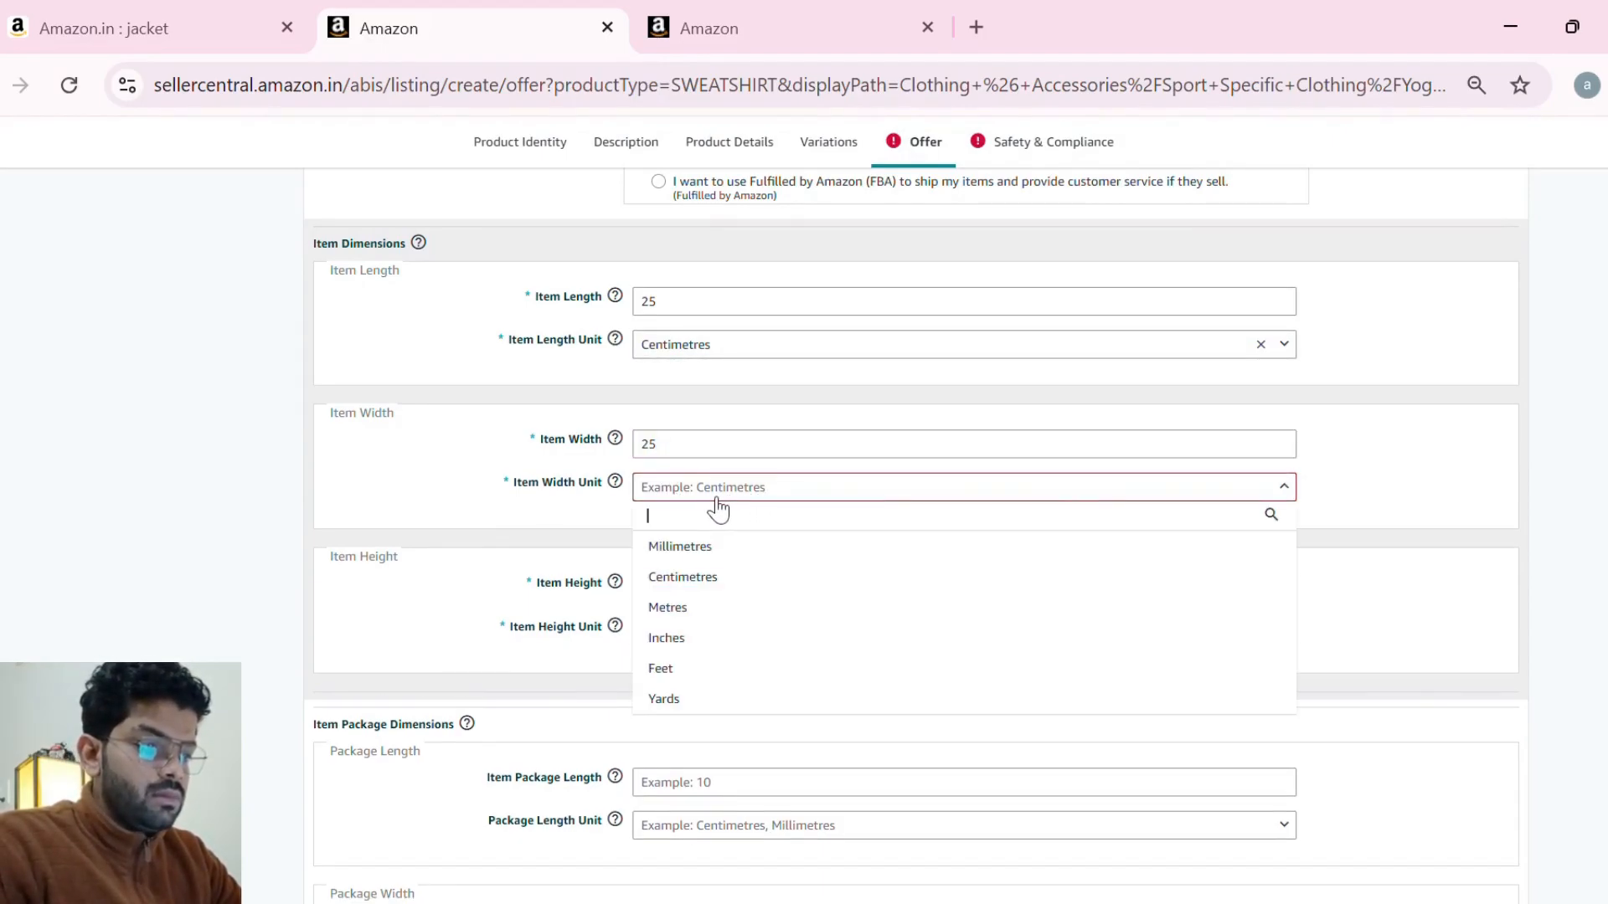
left_click(686, 576)
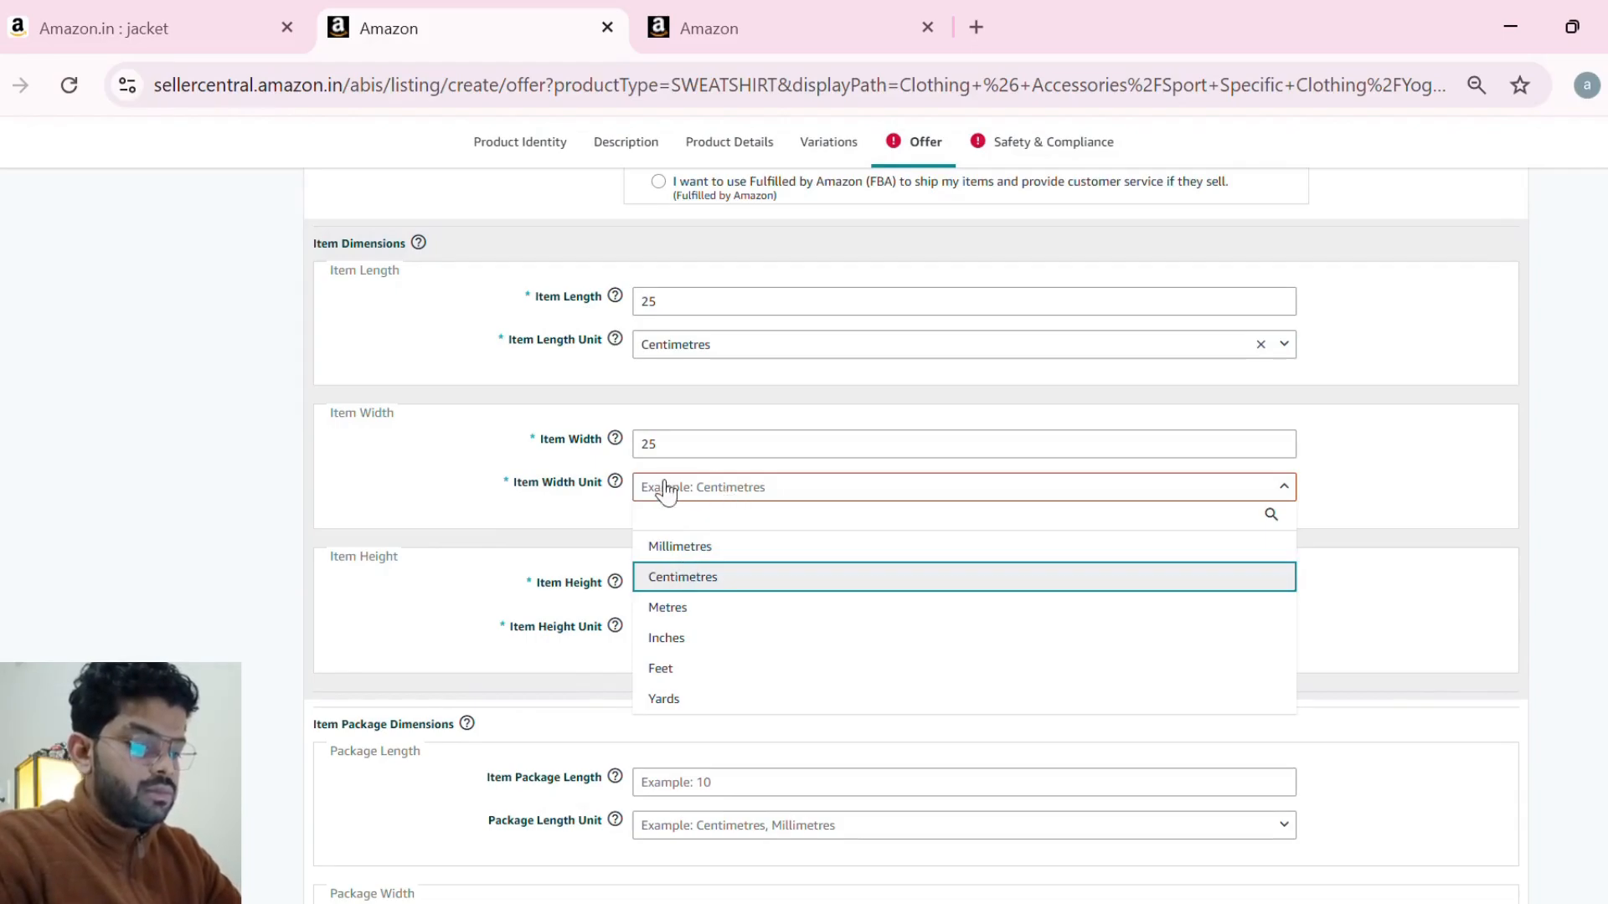
left_click(670, 601)
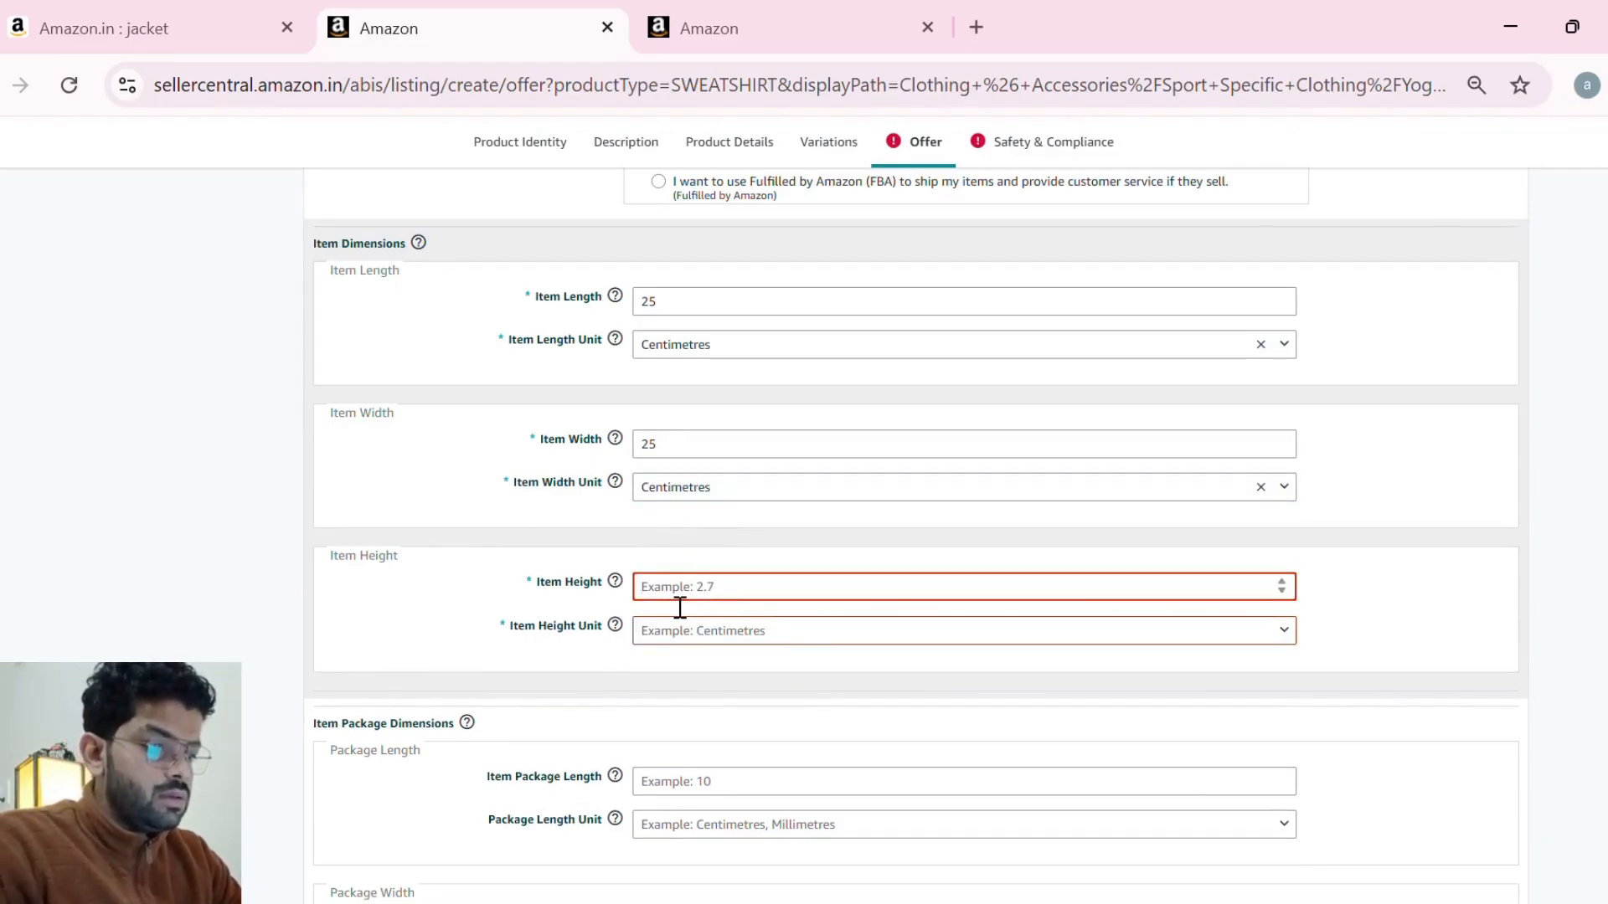
type("5")
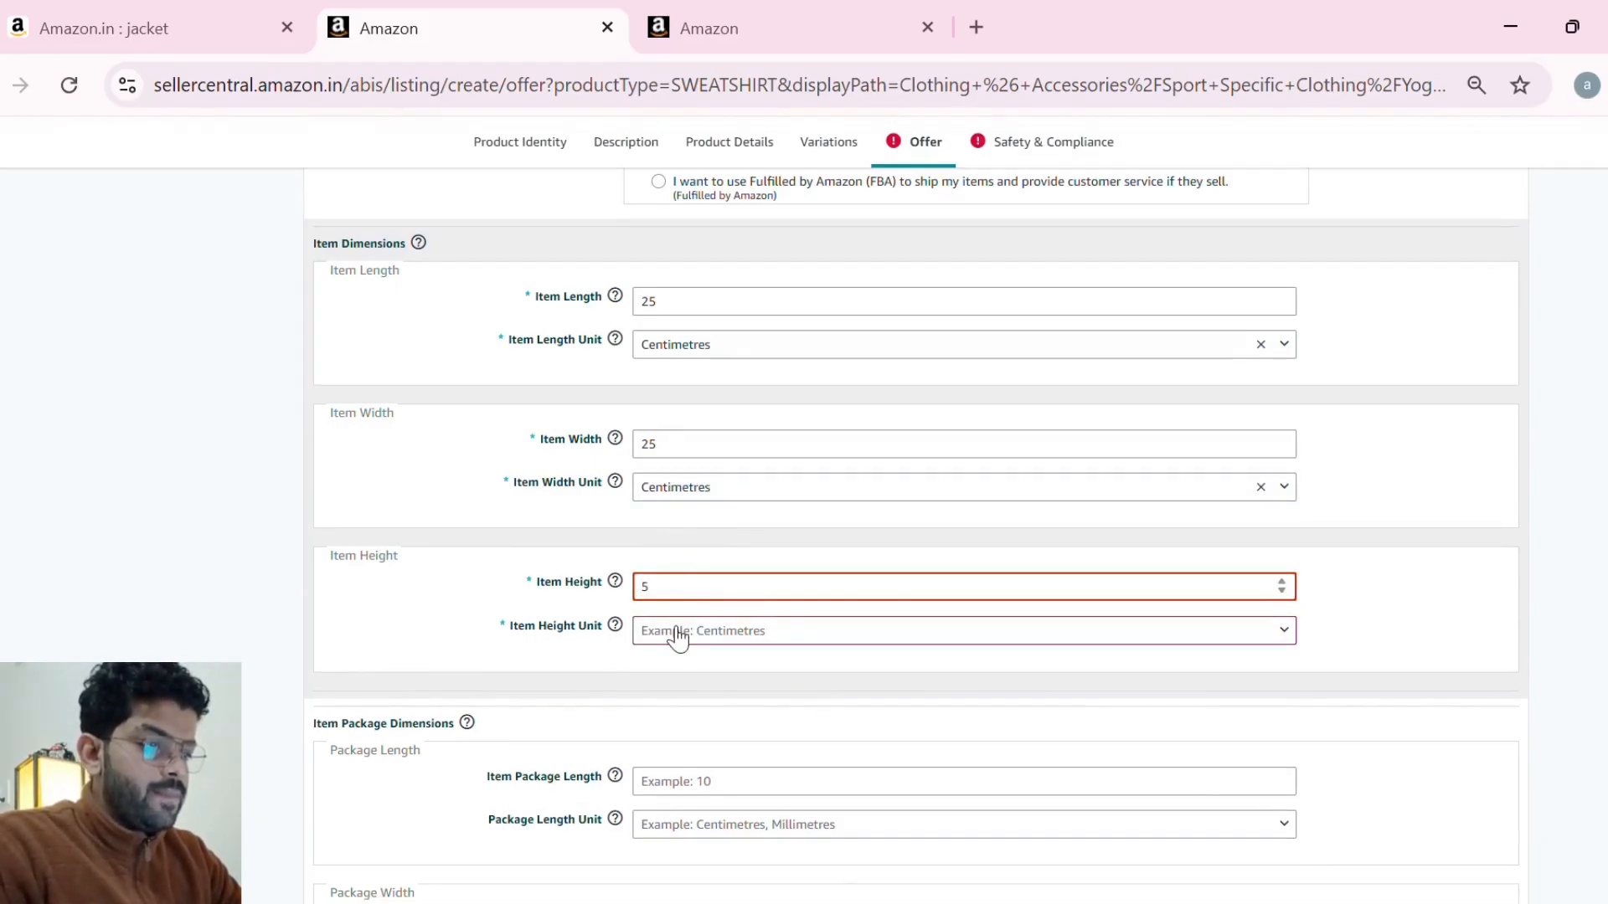
left_click(667, 645)
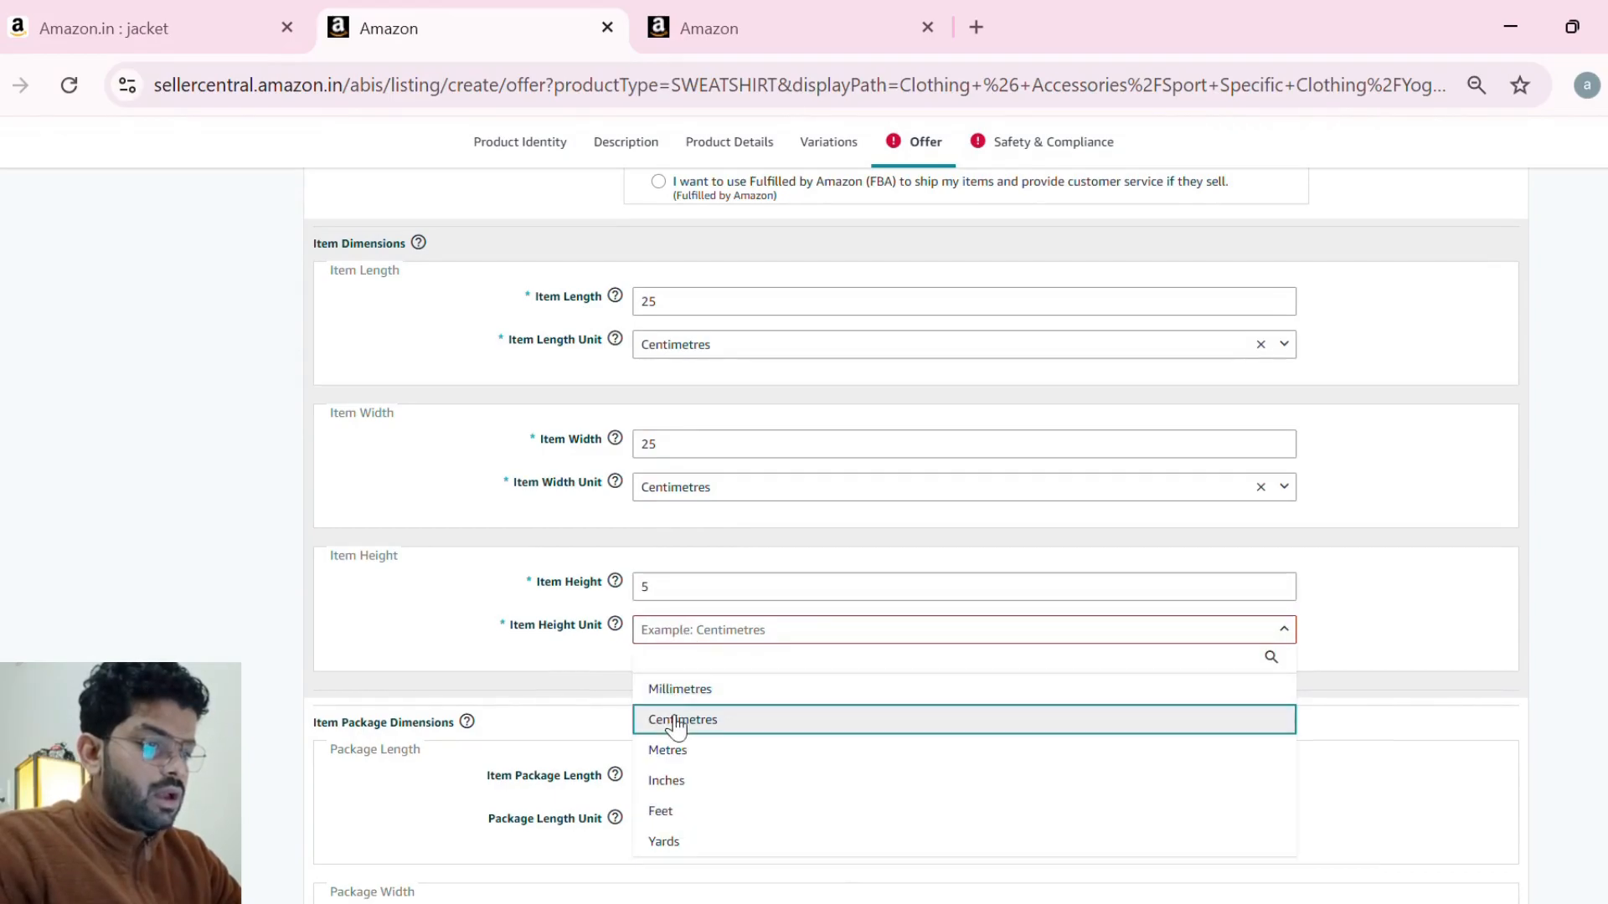
left_click(676, 716)
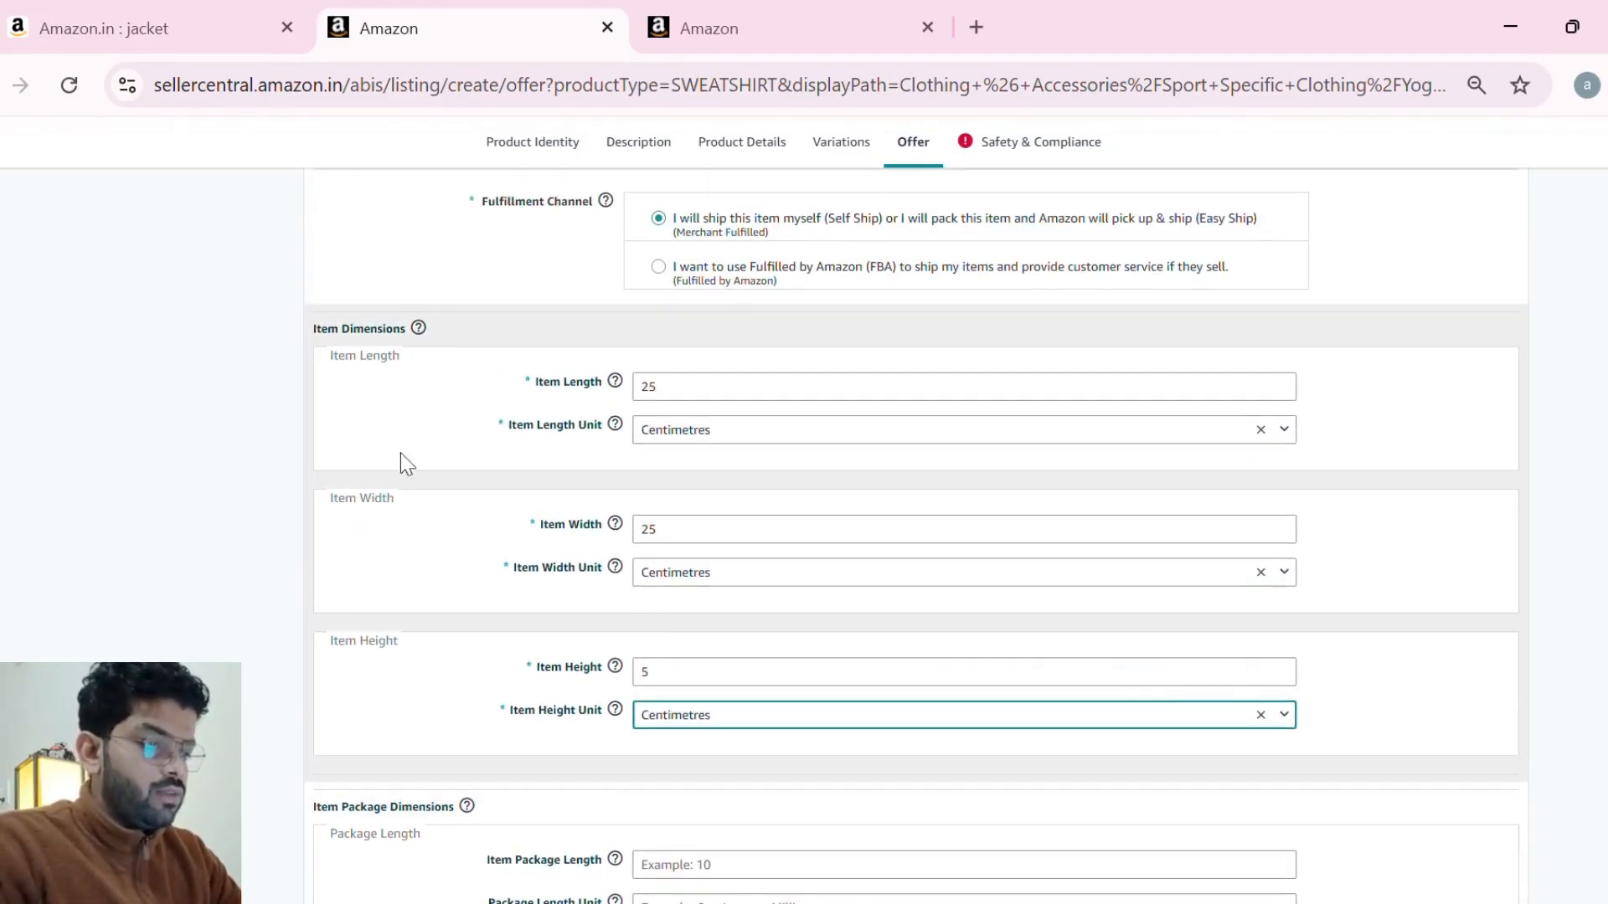
- Look over the item package dimensions, package weight and remaining fields of the Offer page
scroll(617, 496, "down", 5)
left_click_drag(322, 383, 457, 395)
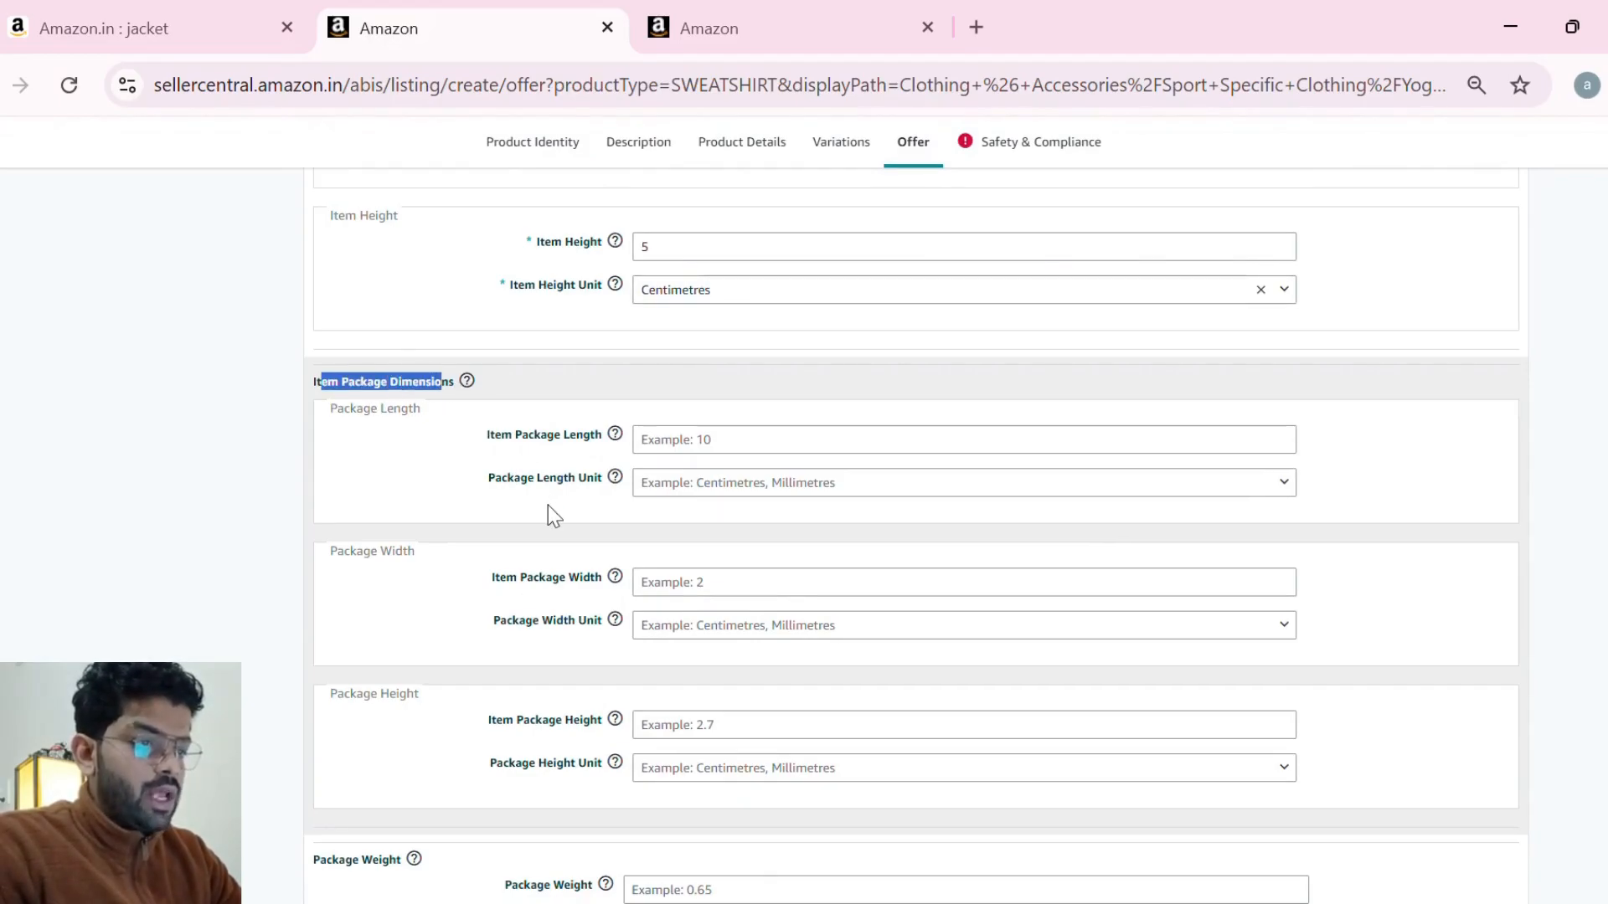
left_click(745, 457)
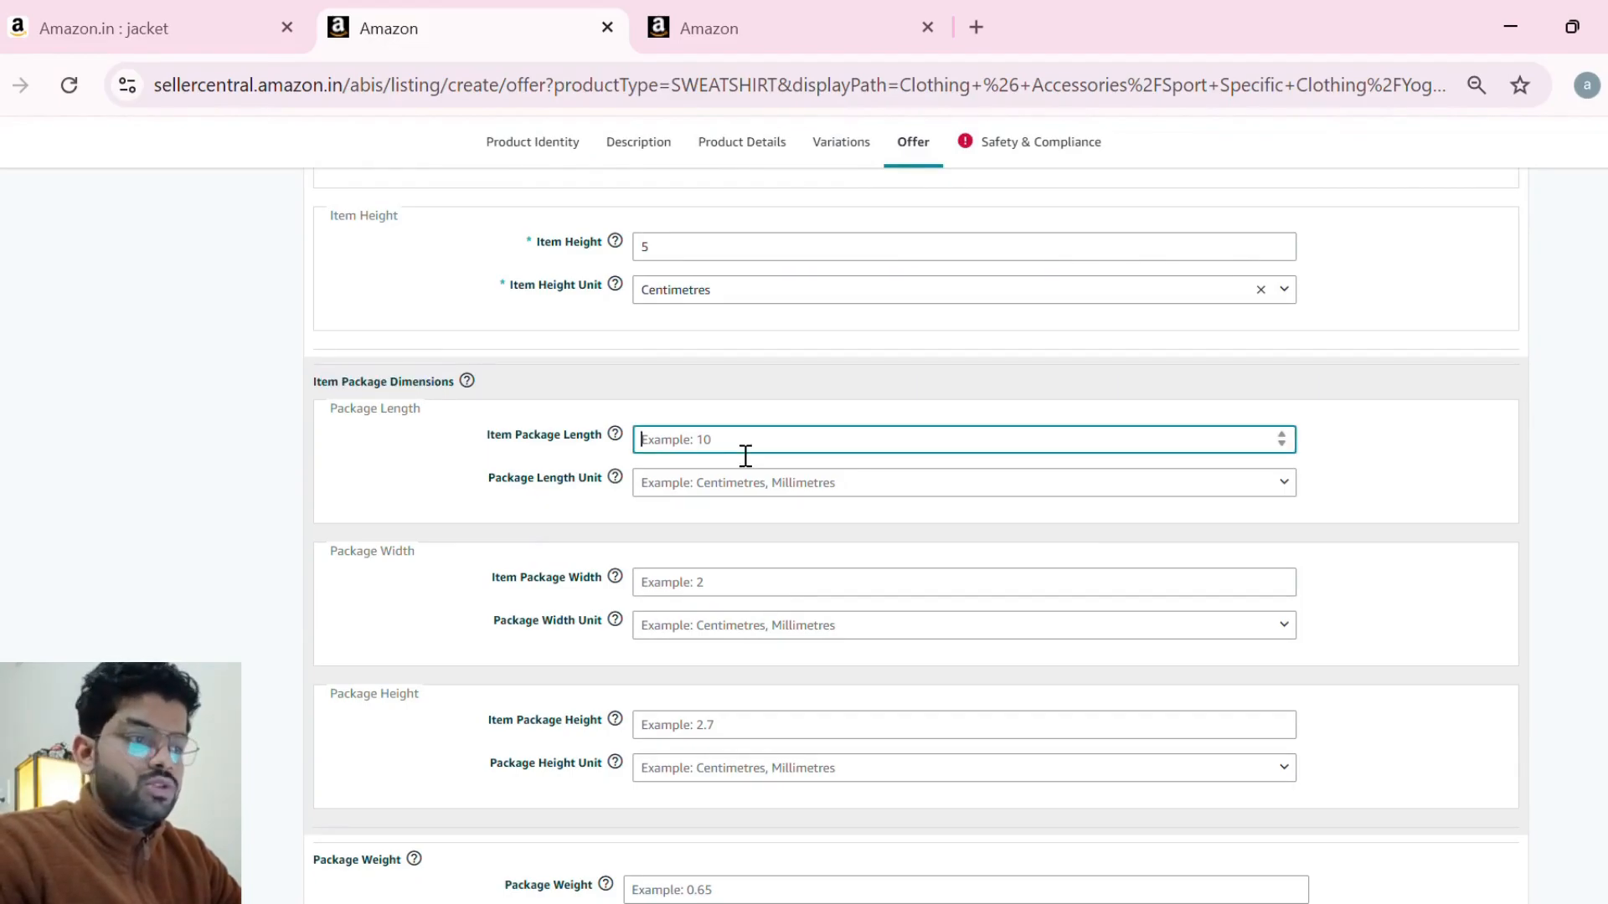
scroll(745, 456, "down", 2)
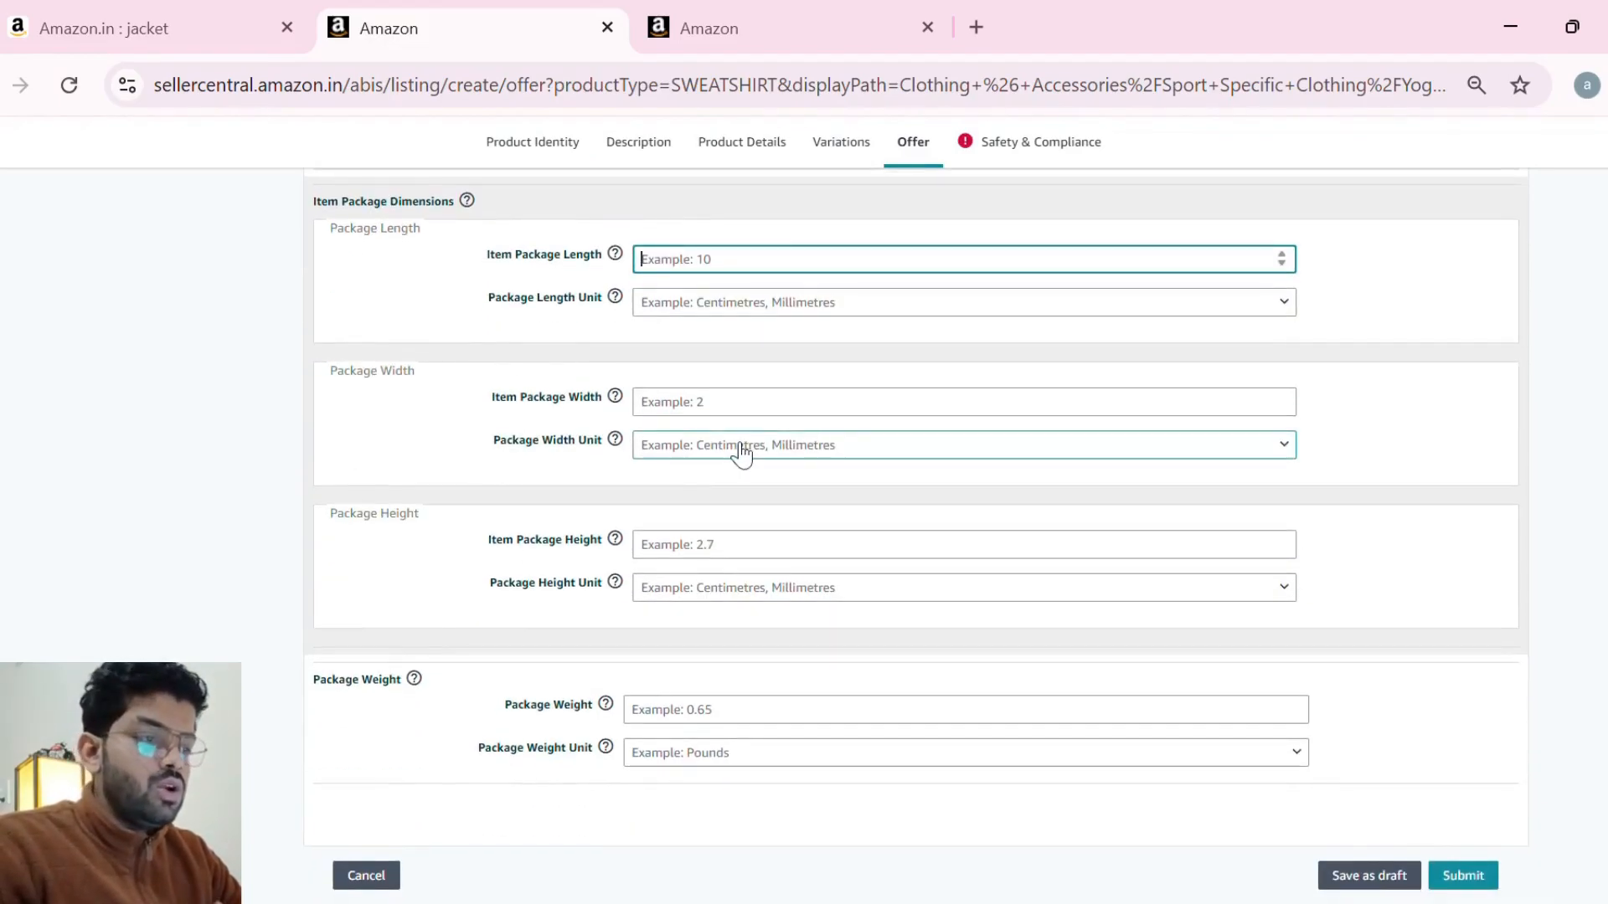
scroll(741, 454, "up", 12)
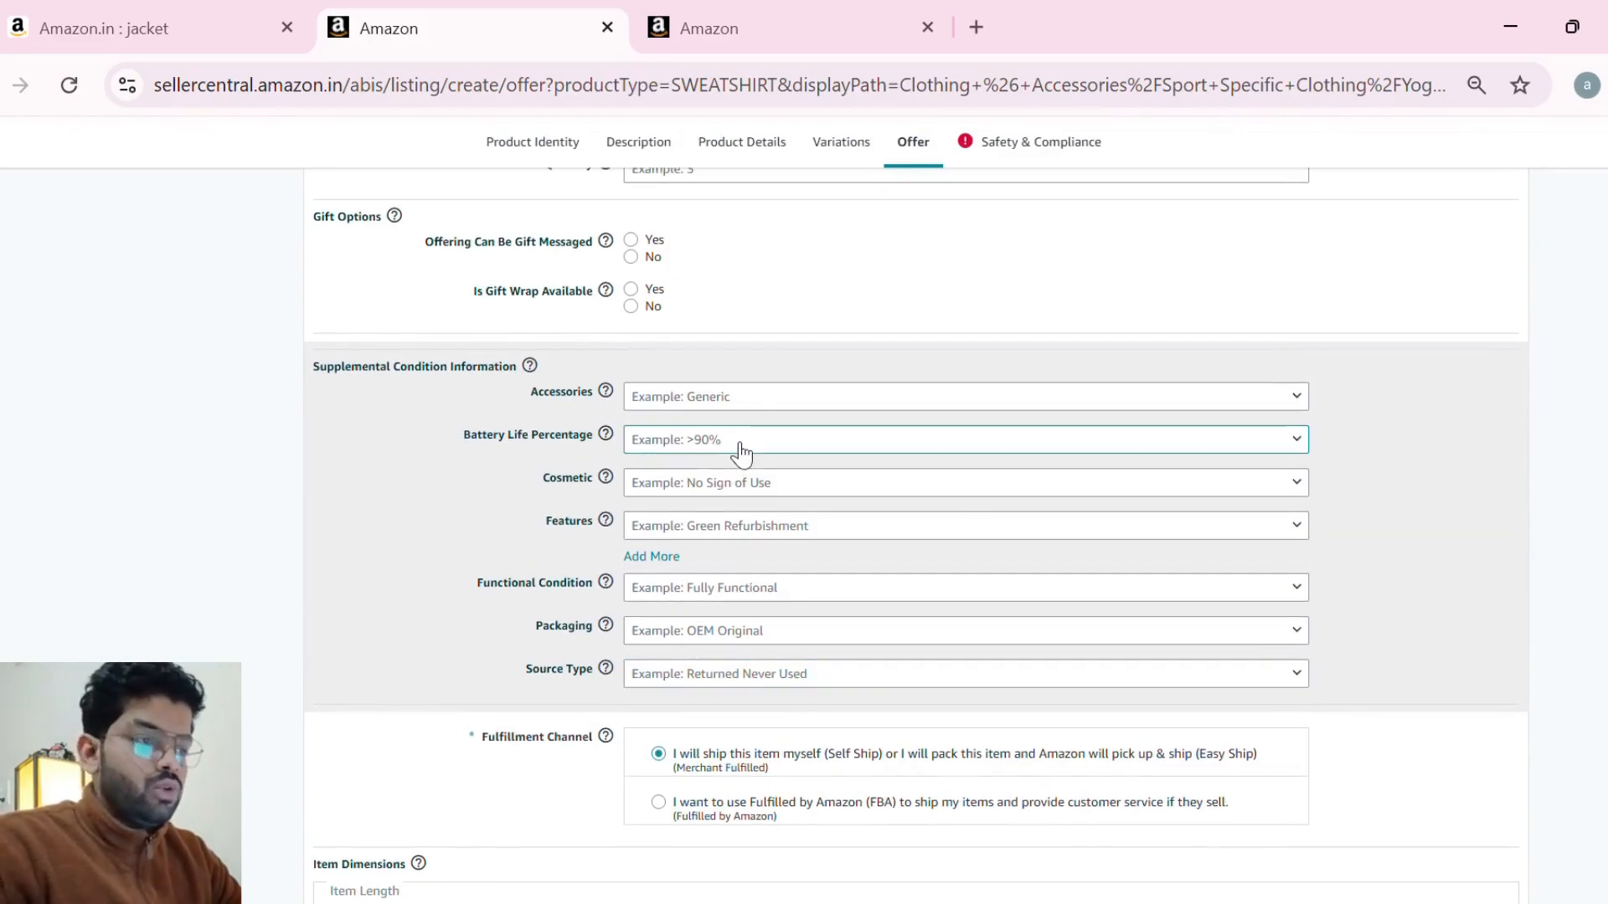
scroll(872, 392, "up", 7)
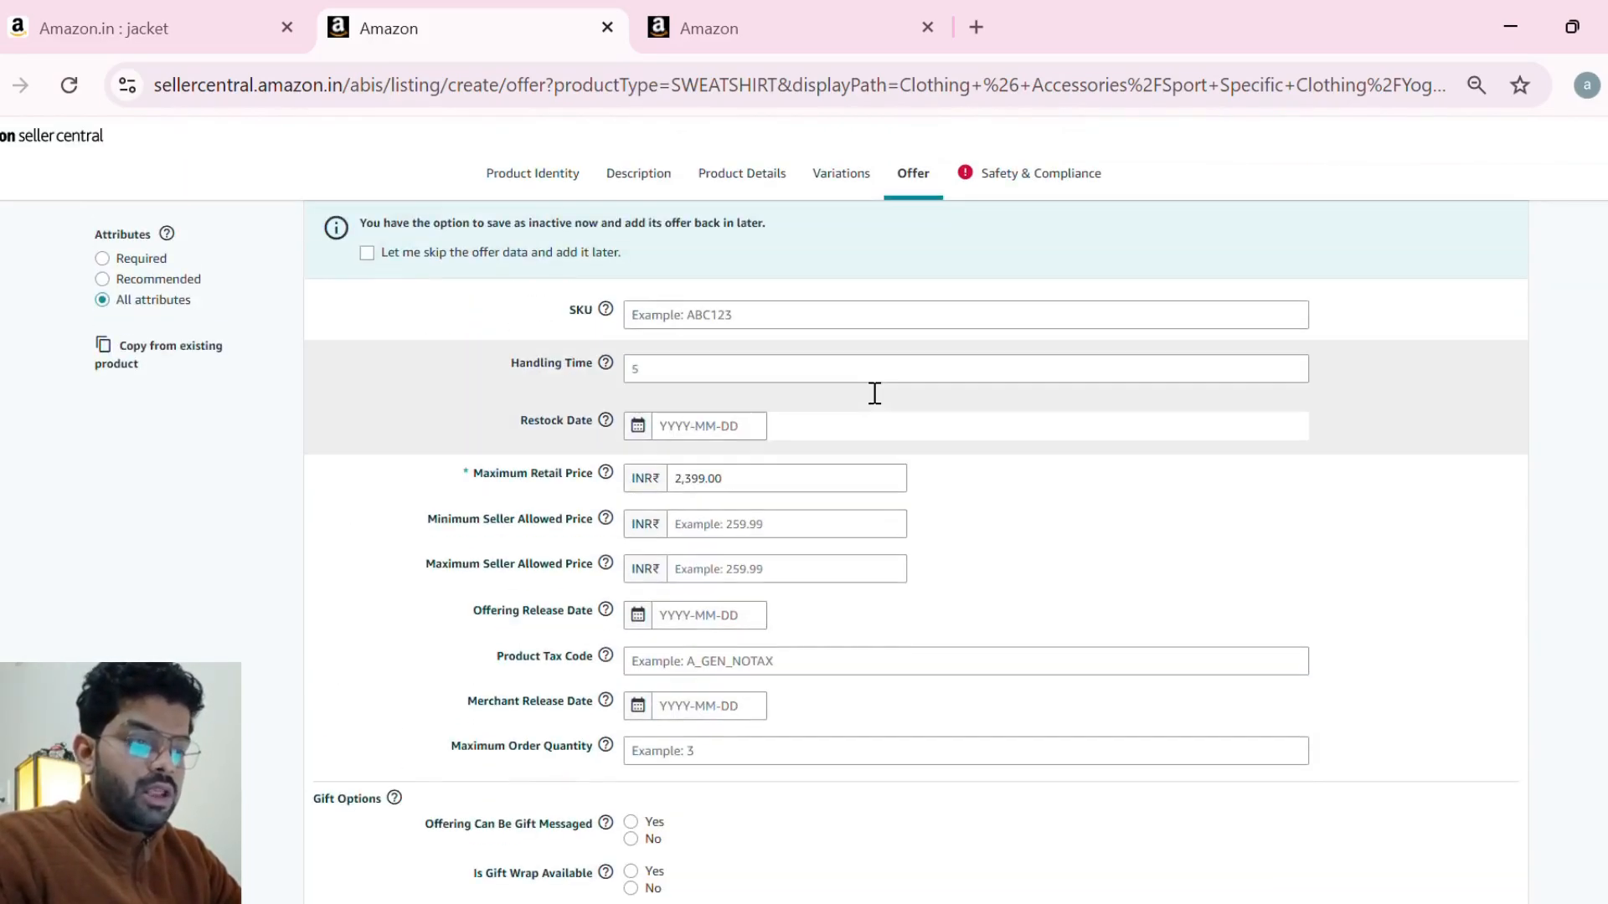
- On the Safety & Compliance page, set the country/region of origin to India
left_click(1033, 171)
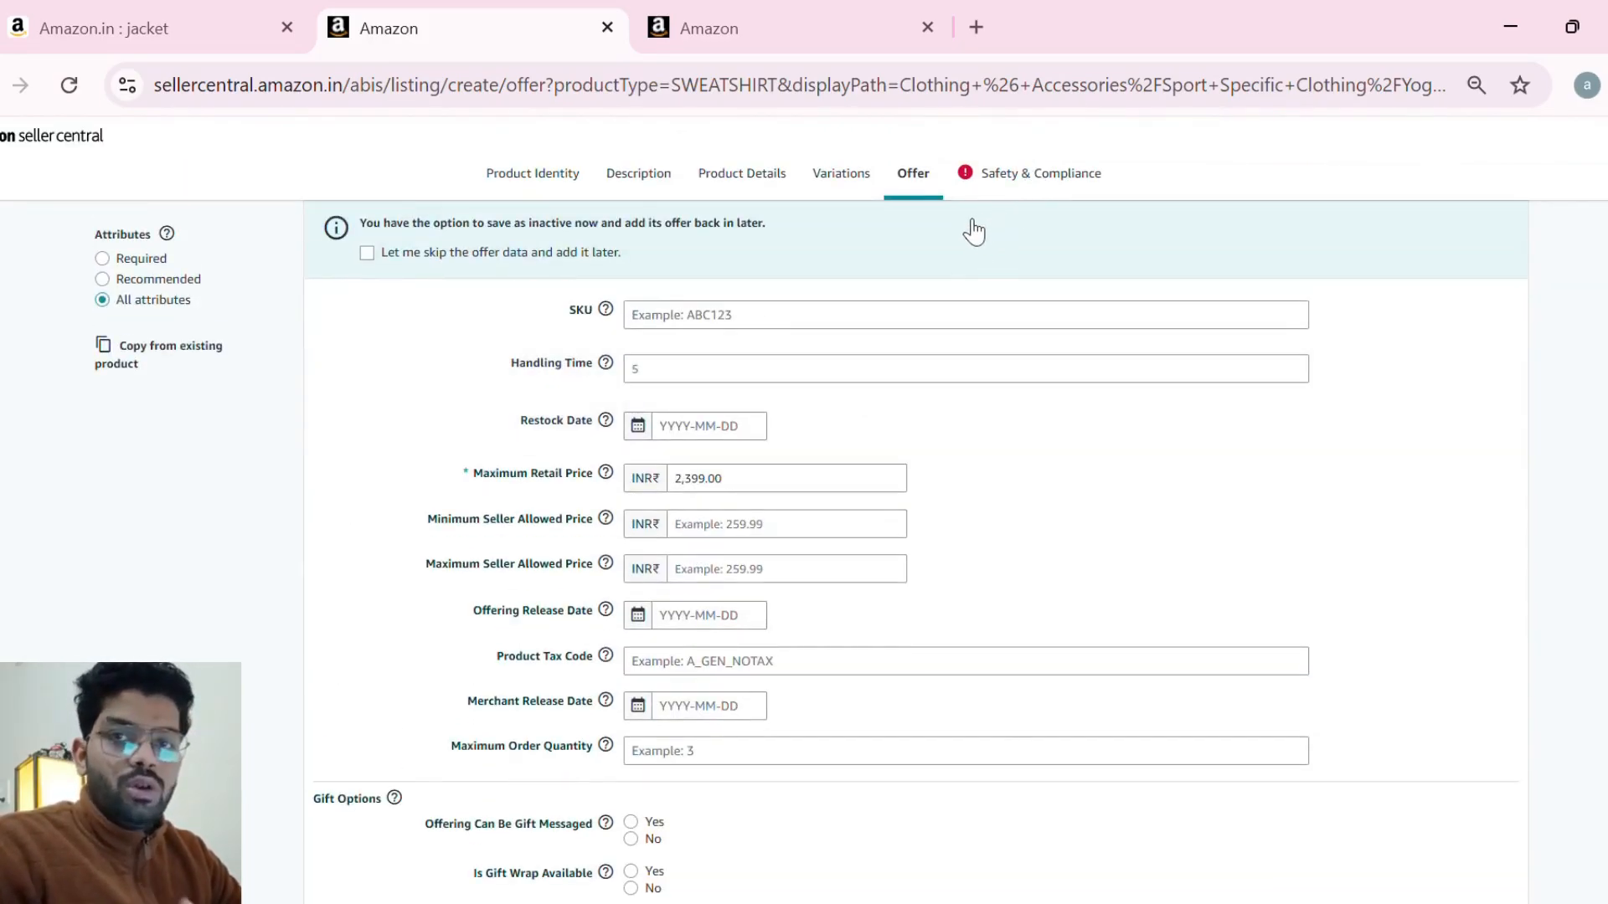
left_click(708, 241)
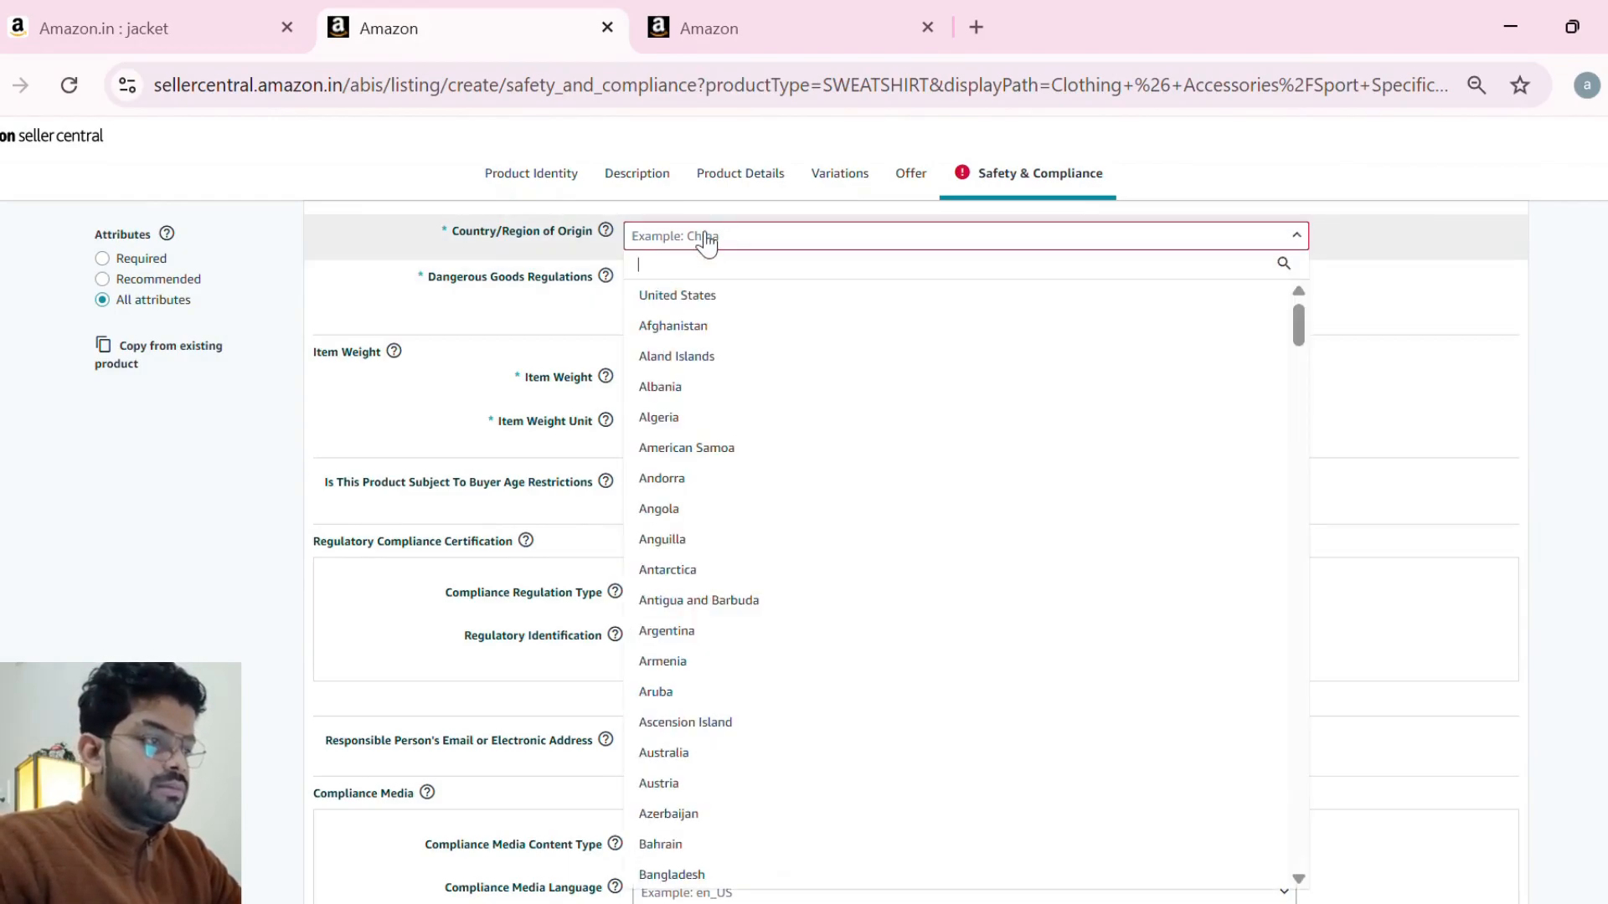
scroll(685, 605, "down", 5)
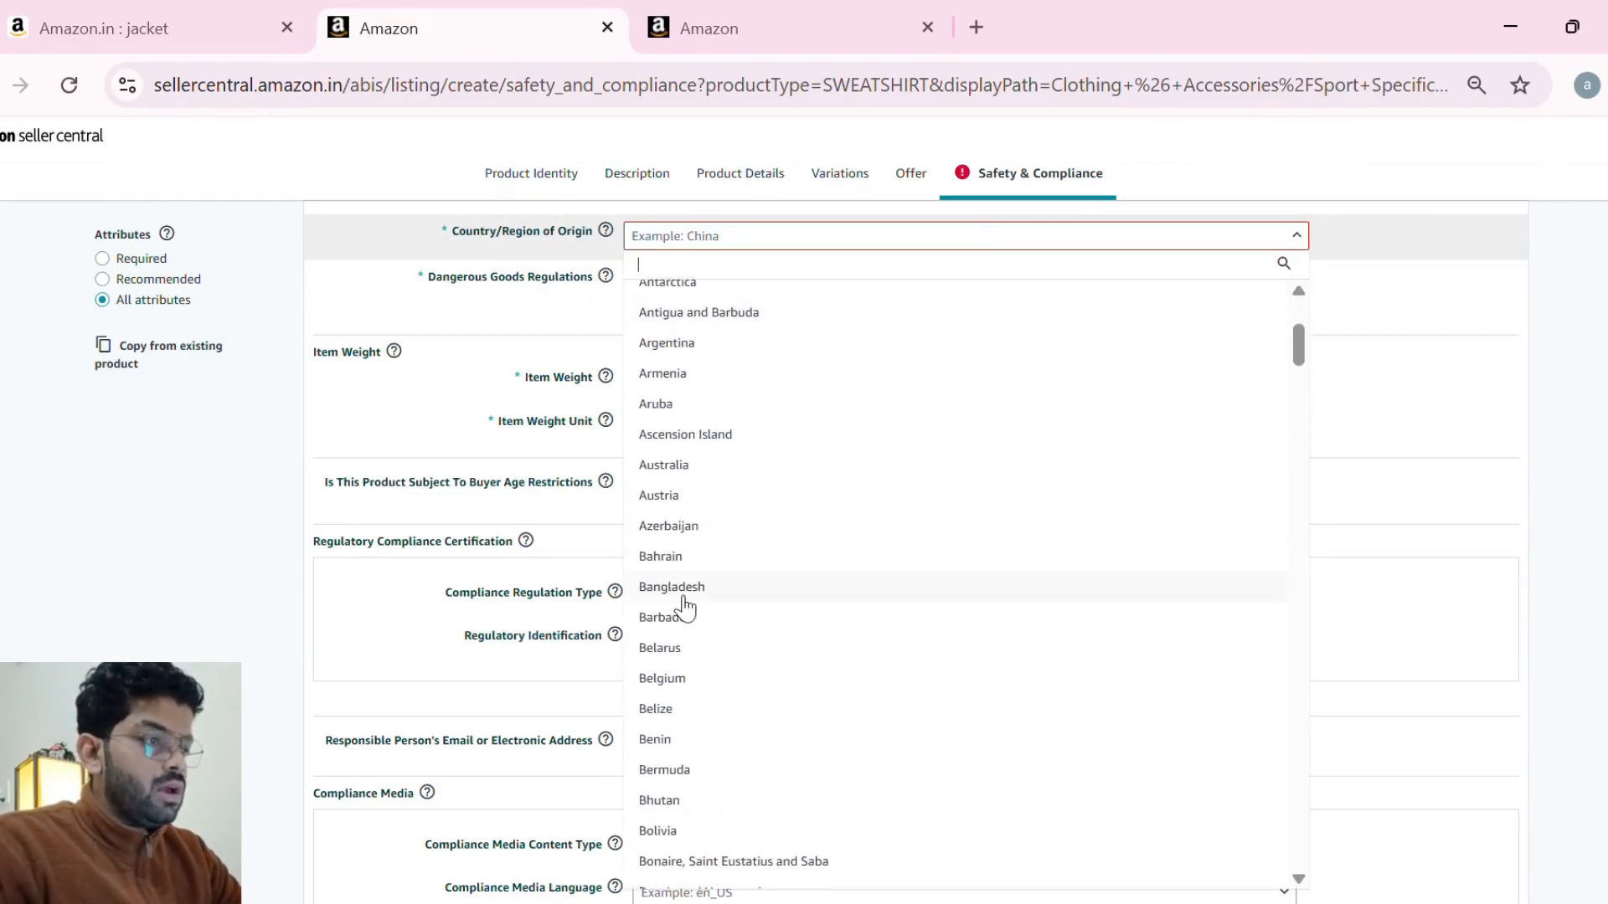
scroll(685, 604, "up", 5)
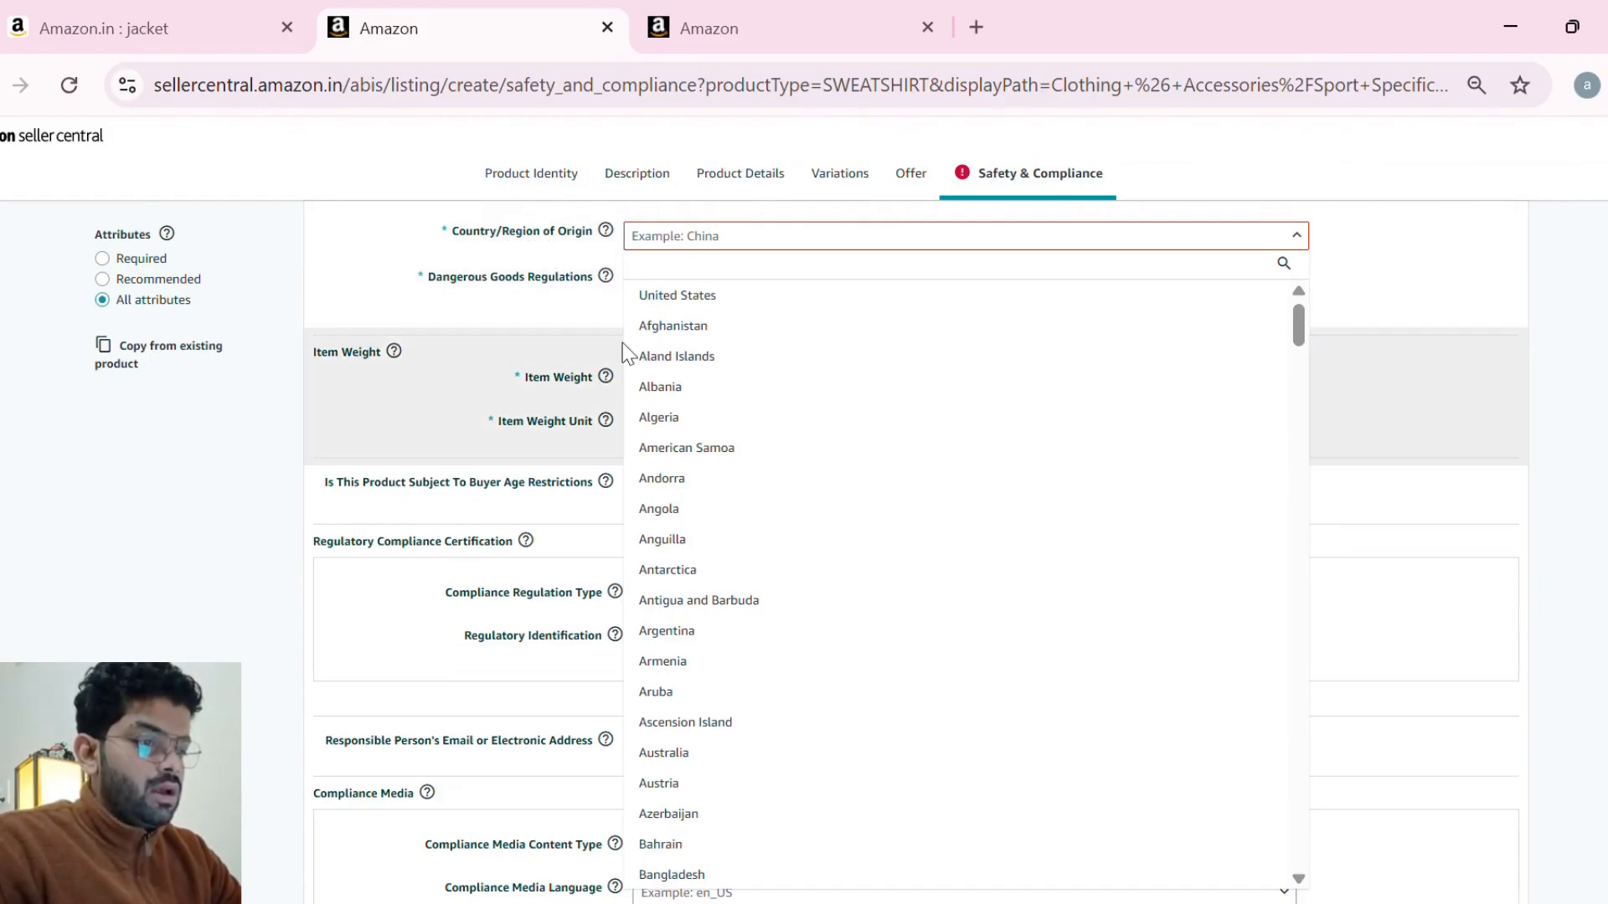
scroll(725, 591, "down", 5)
type("IN")
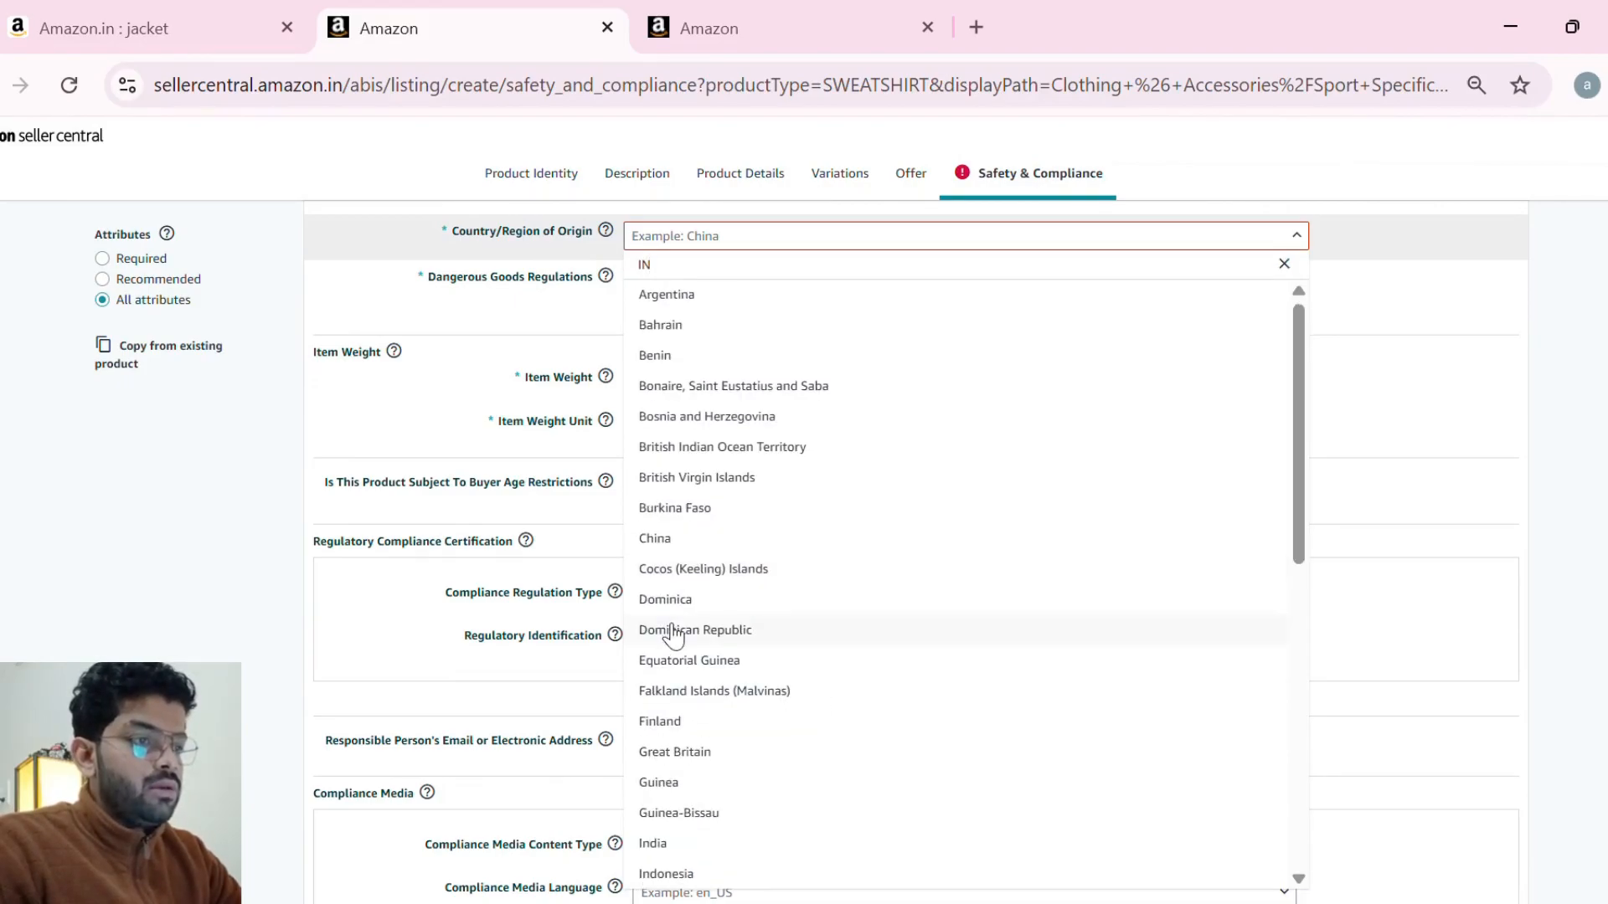
type("D")
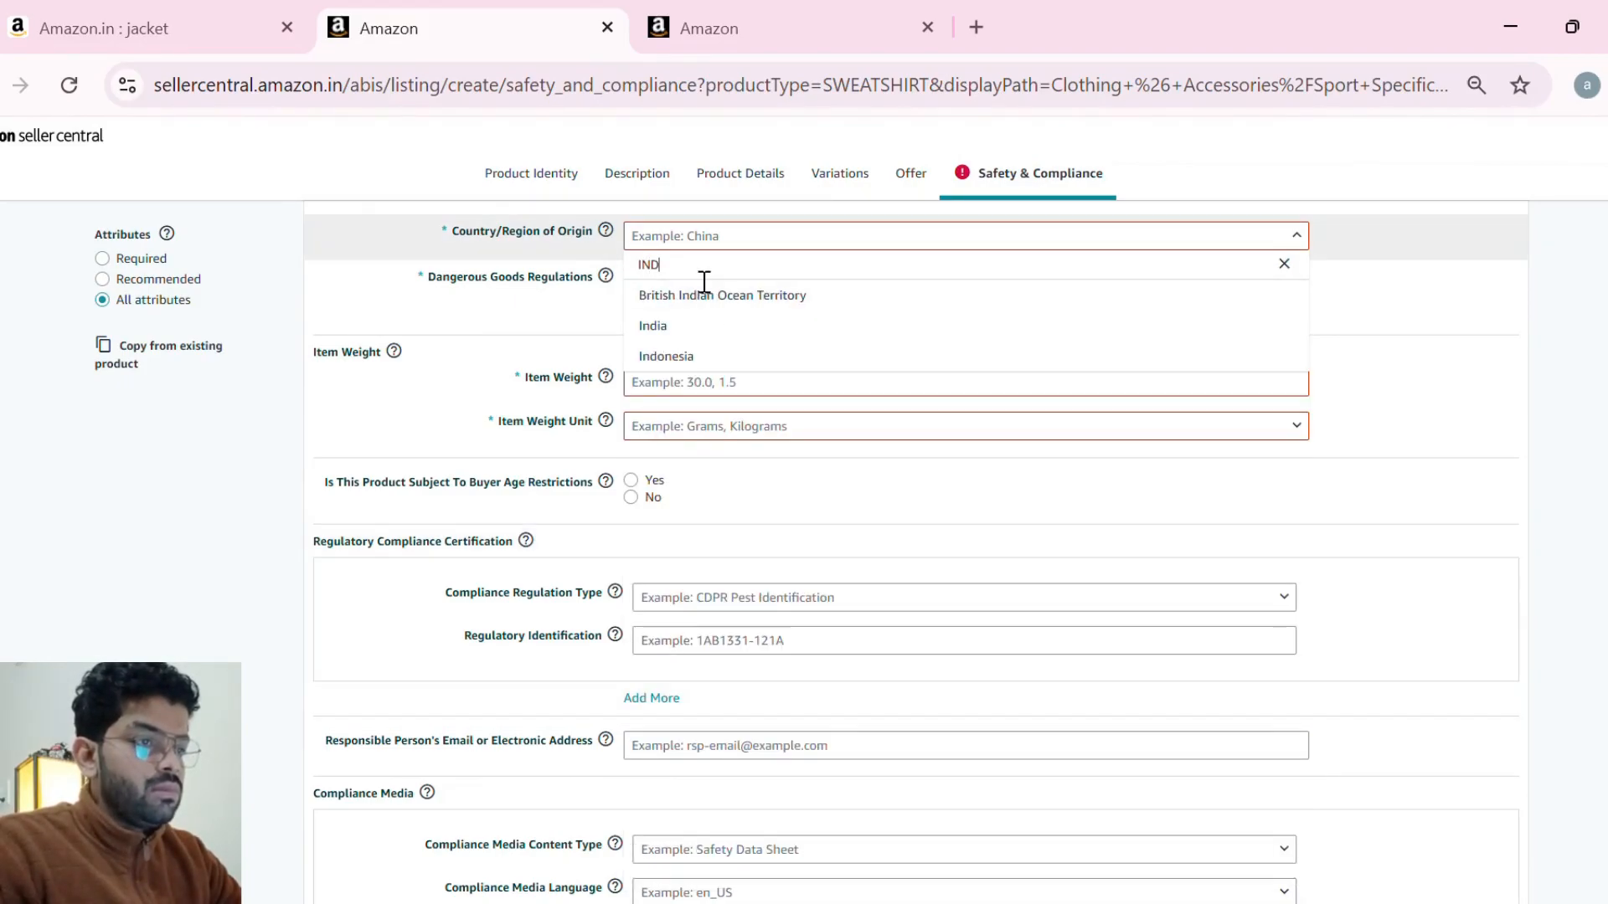
left_click(683, 325)
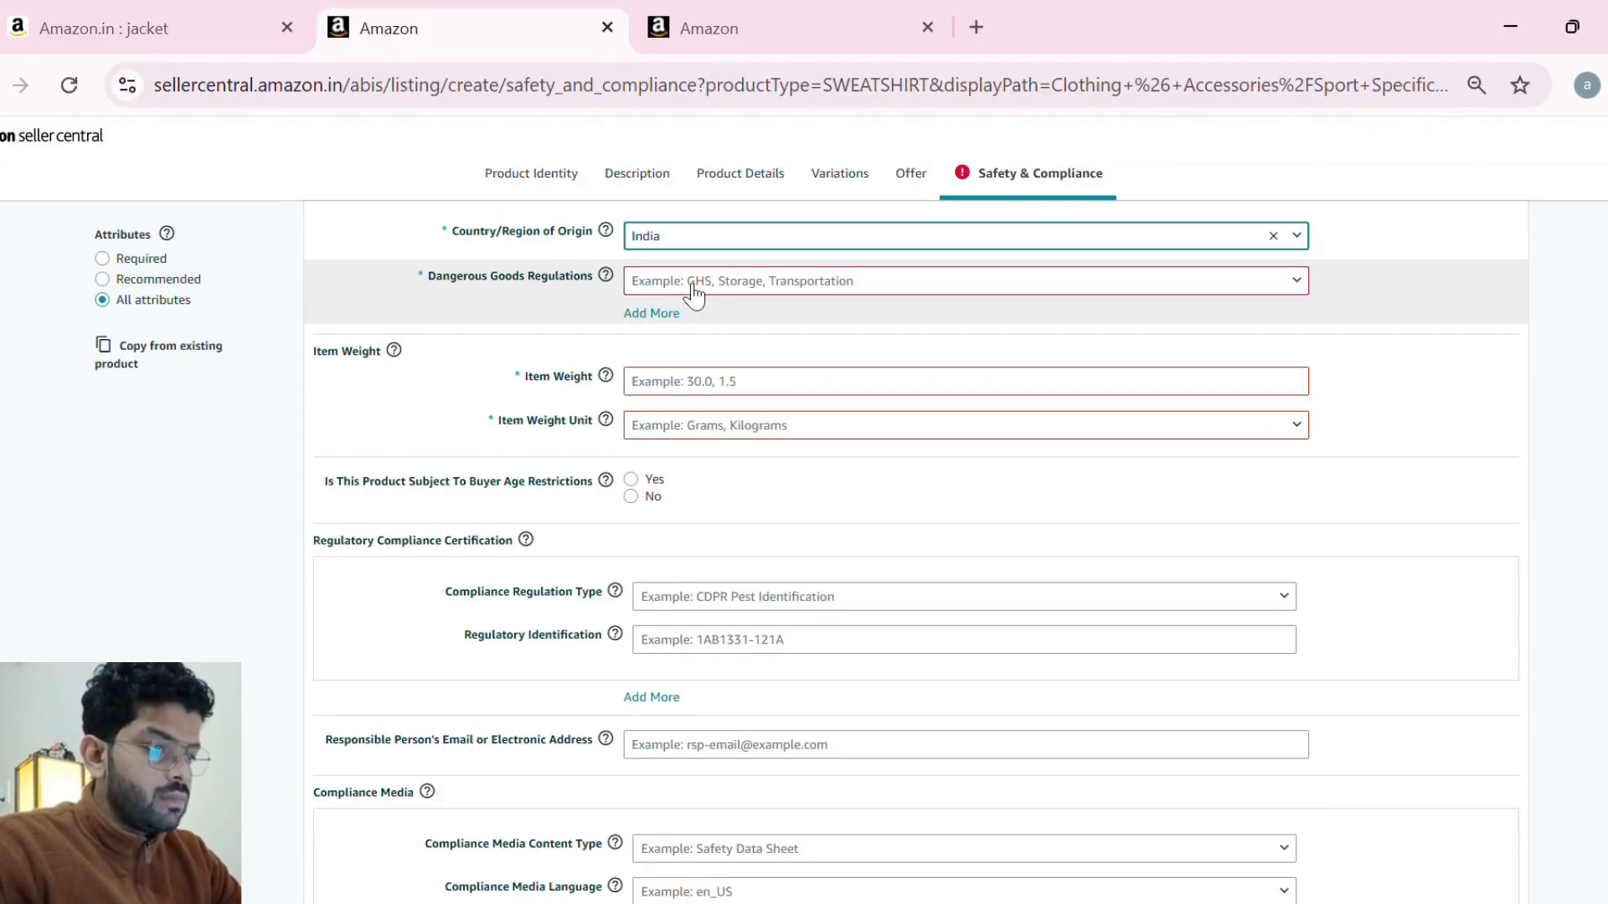
- Set the dangerous goods regulations to Not Applicable
left_click(693, 289)
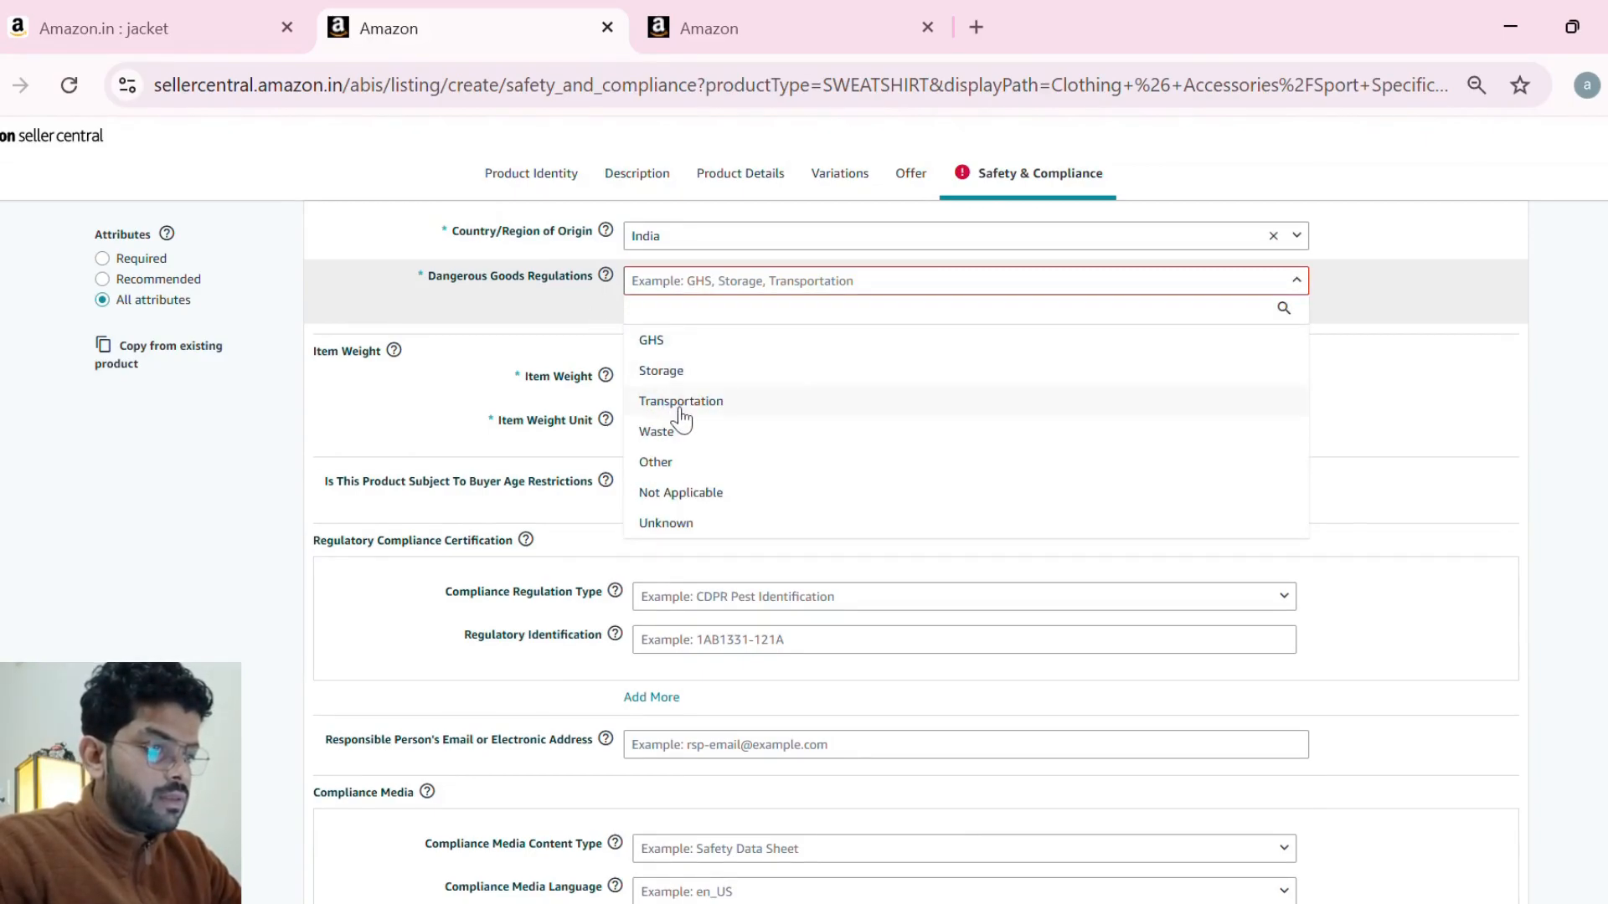
left_click(685, 494)
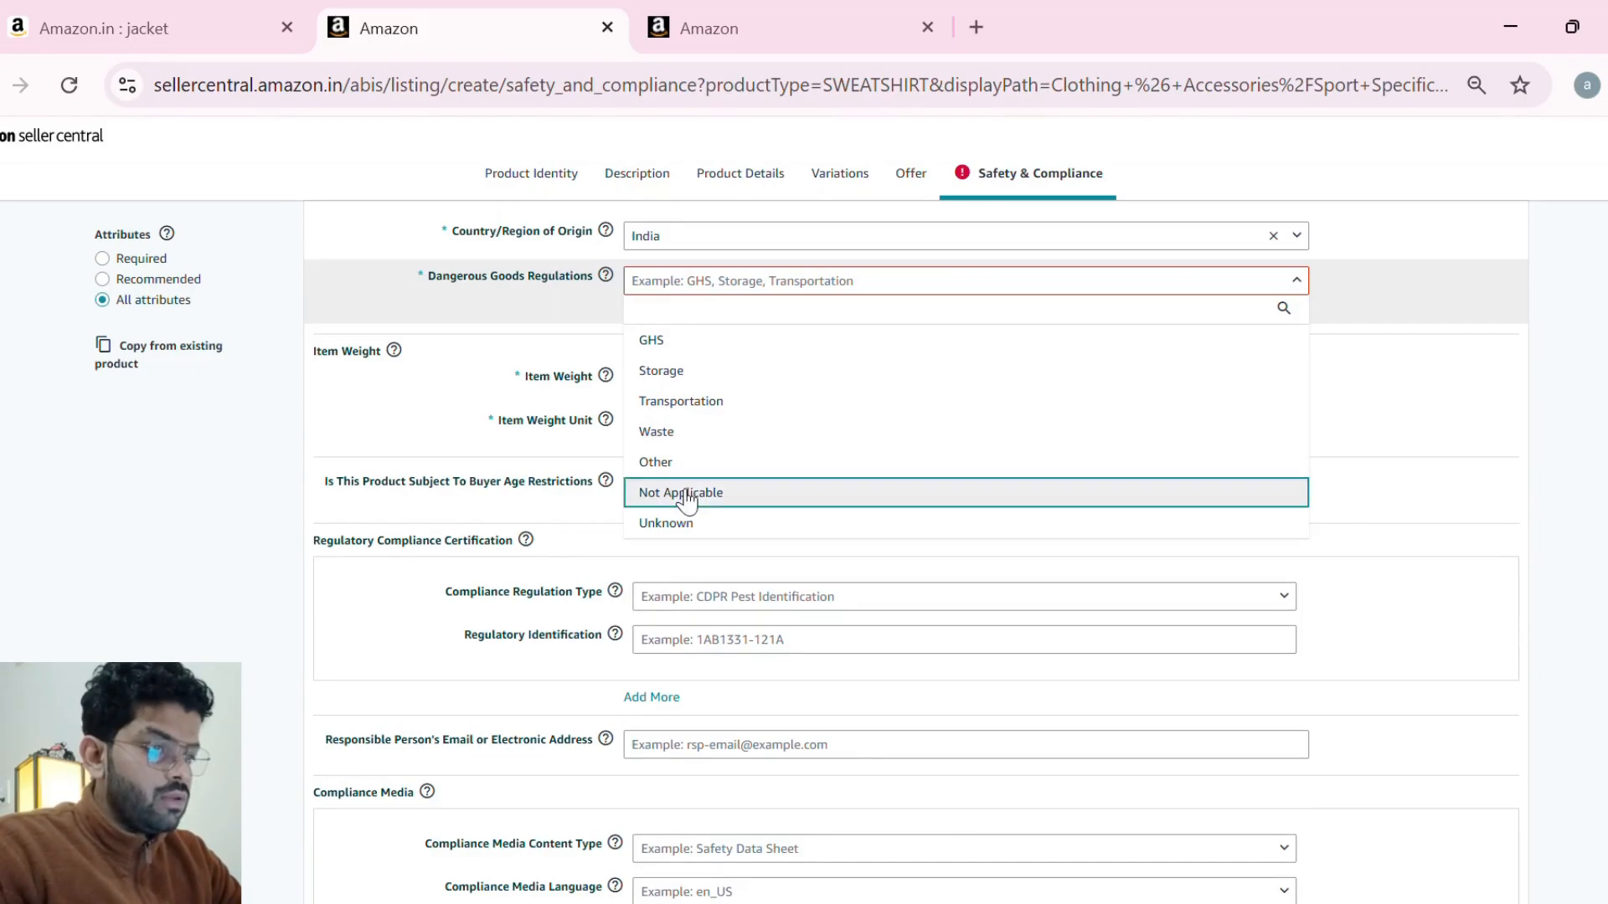
left_click(687, 497)
- Set the item weight to 450 Grams on the Safety & Compliance page
scroll(675, 489, "down", 1)
left_click(717, 308)
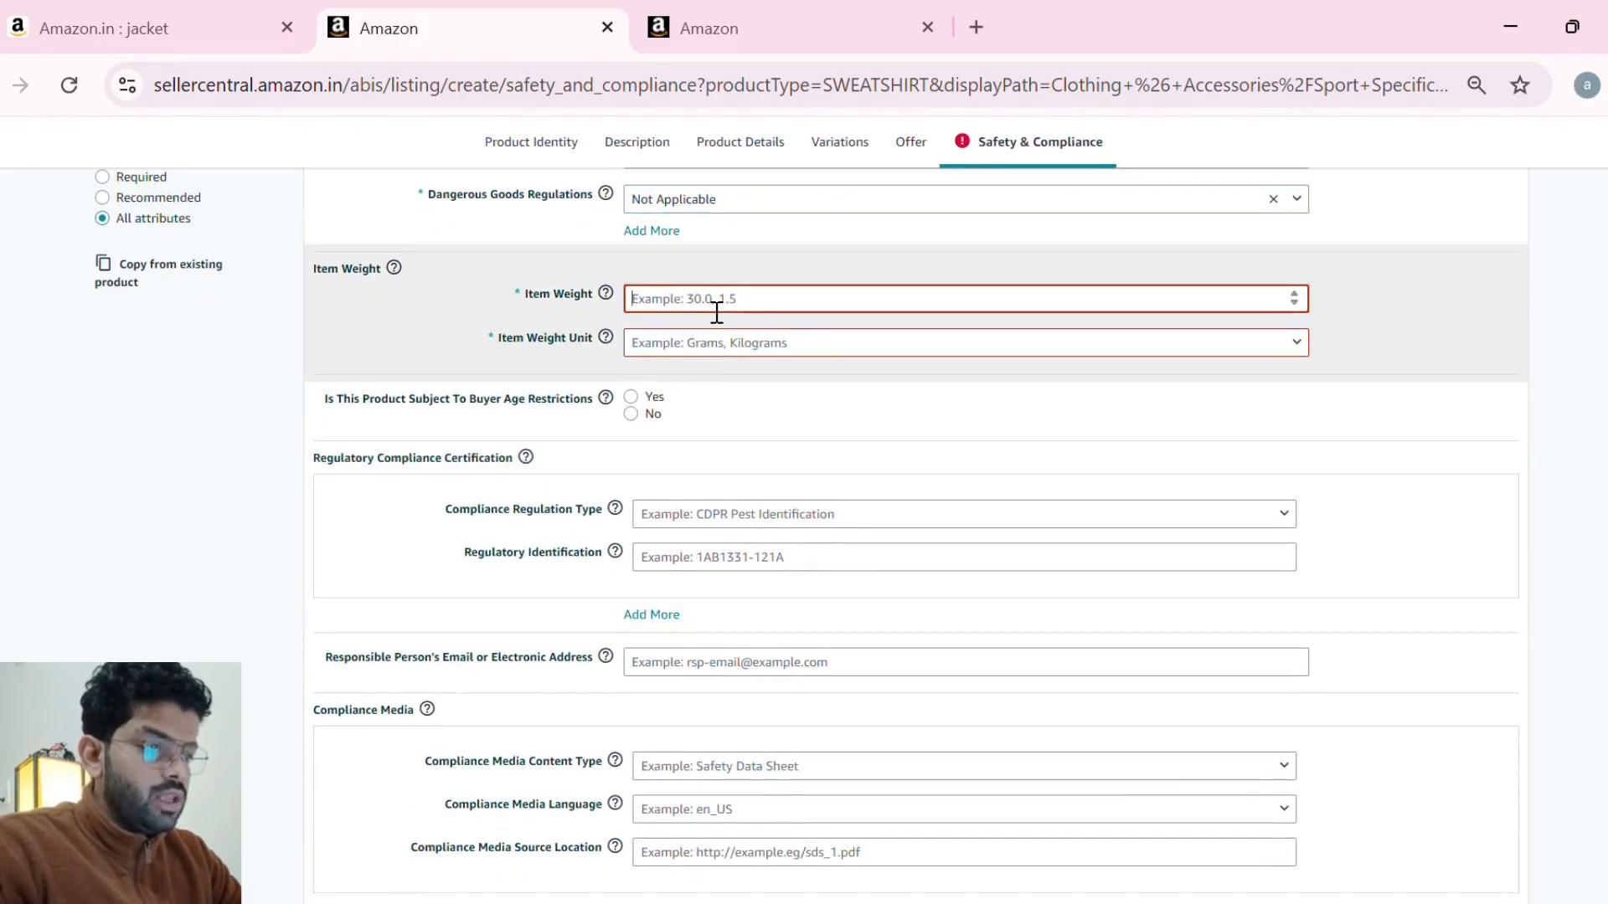
type("450")
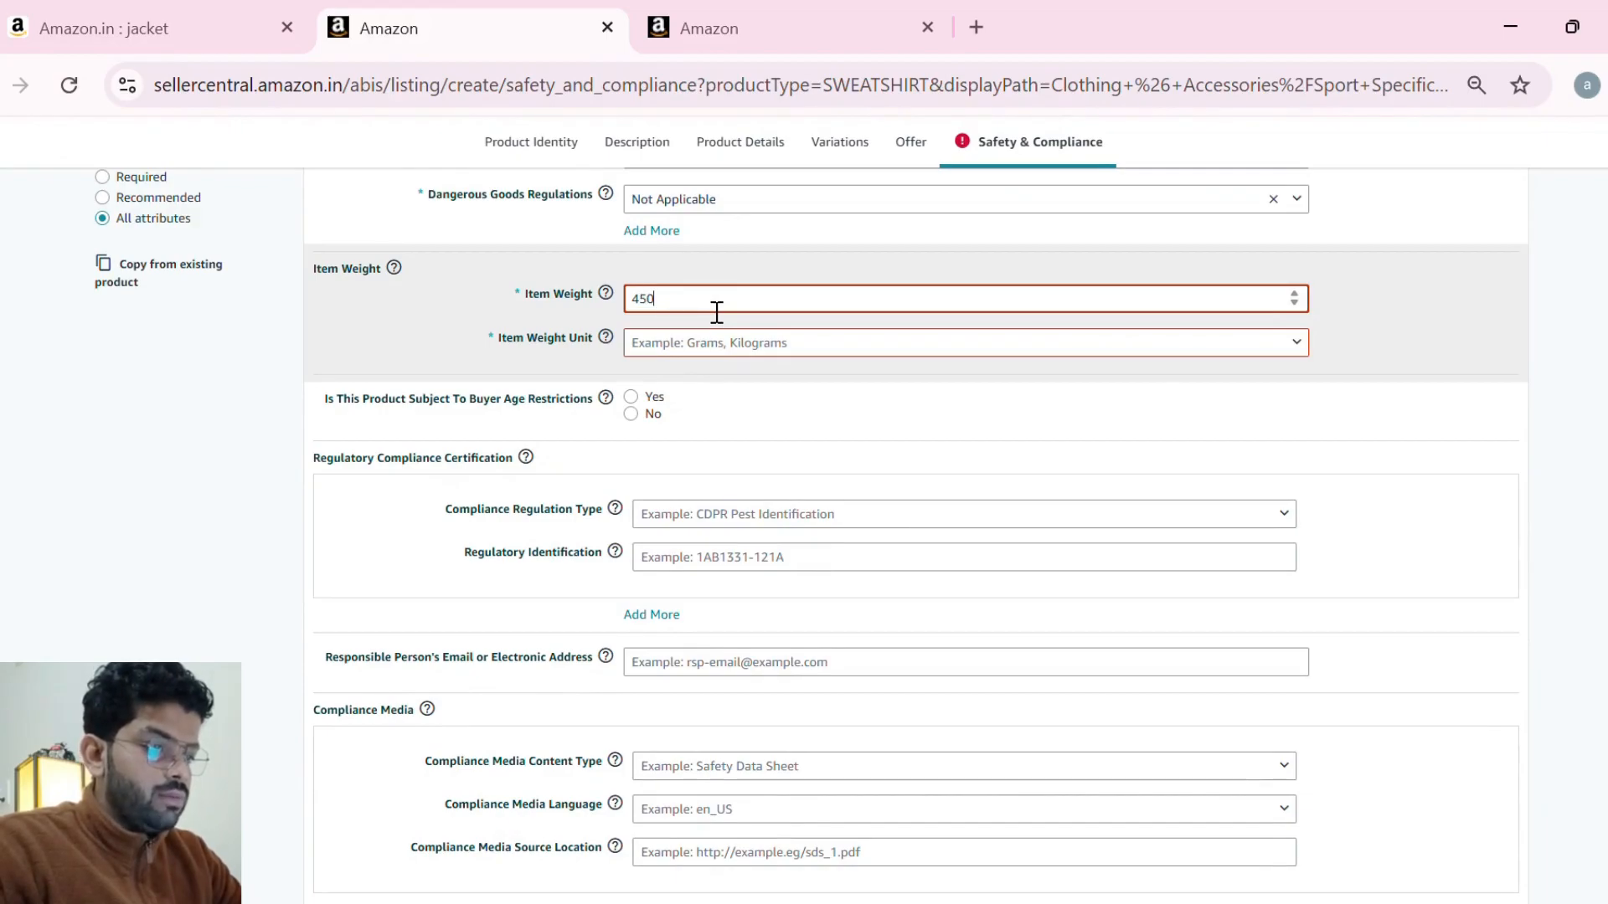
left_click(661, 352)
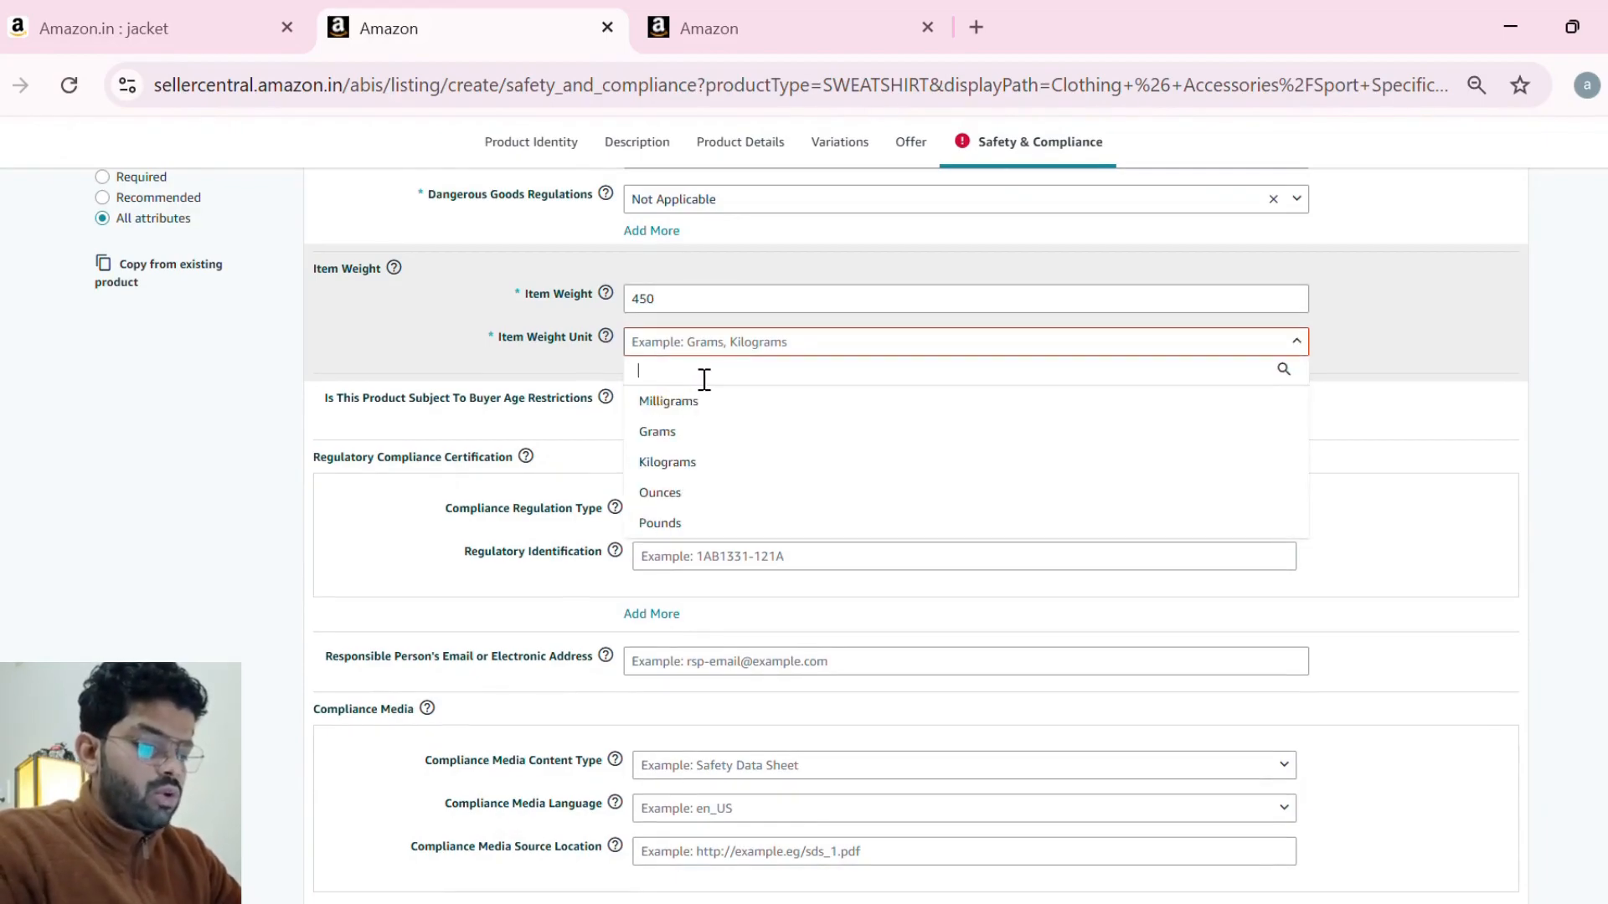
left_click(675, 437)
scroll(675, 437, "down", 1)
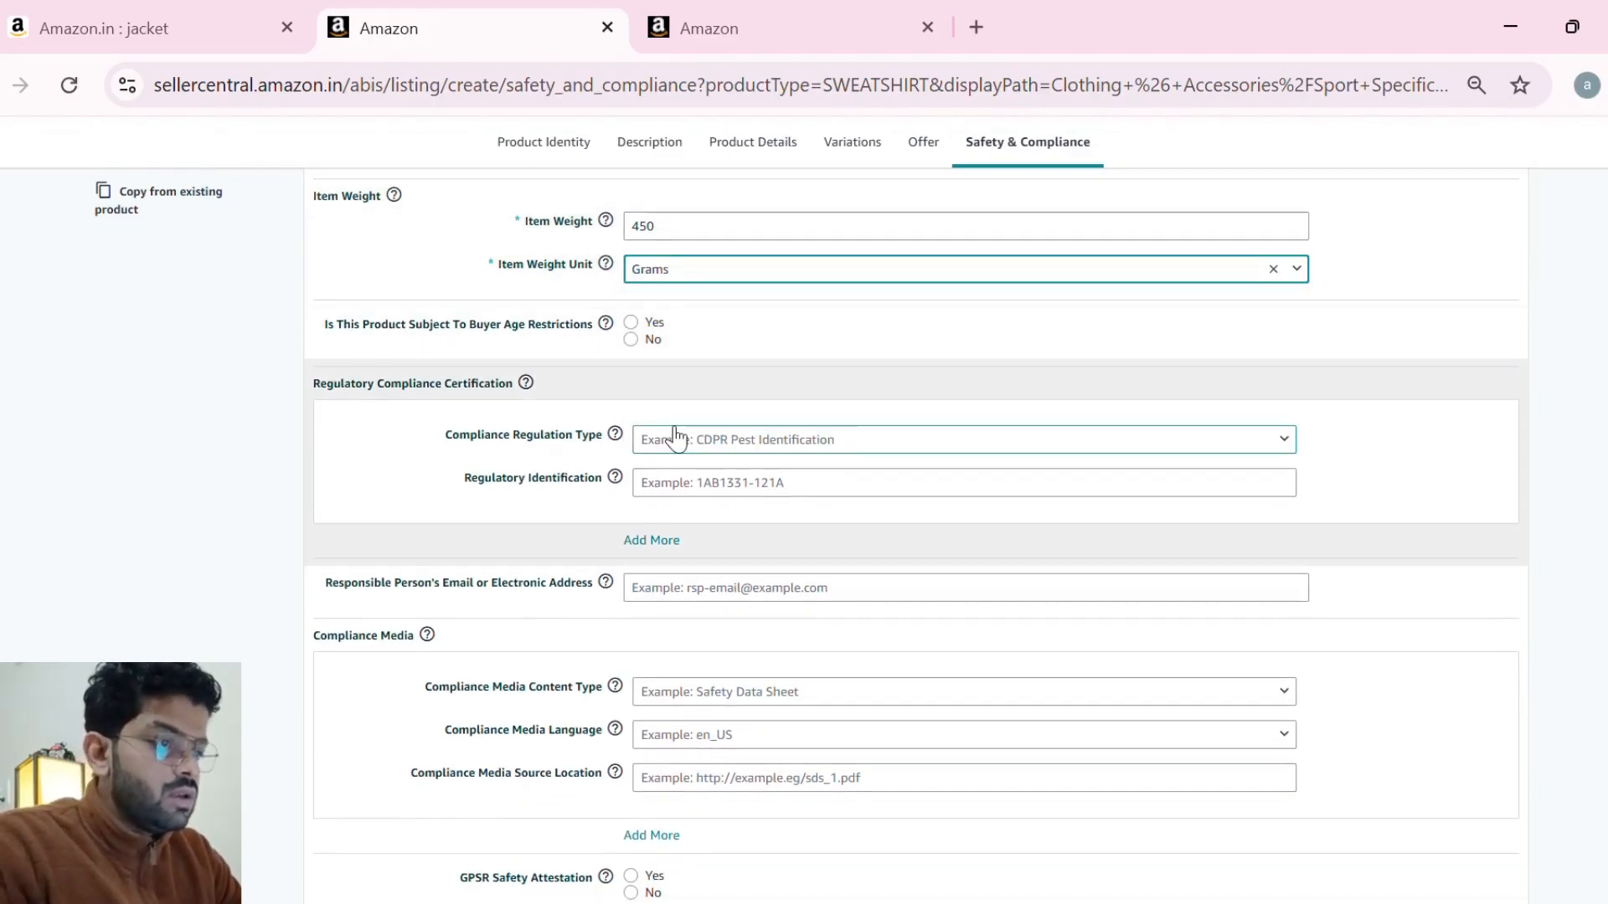
- Check the remaining compliance fields, then return to the Product Details page and find the required color fields
scroll(675, 438, "down", 5)
scroll(675, 437, "up", 4)
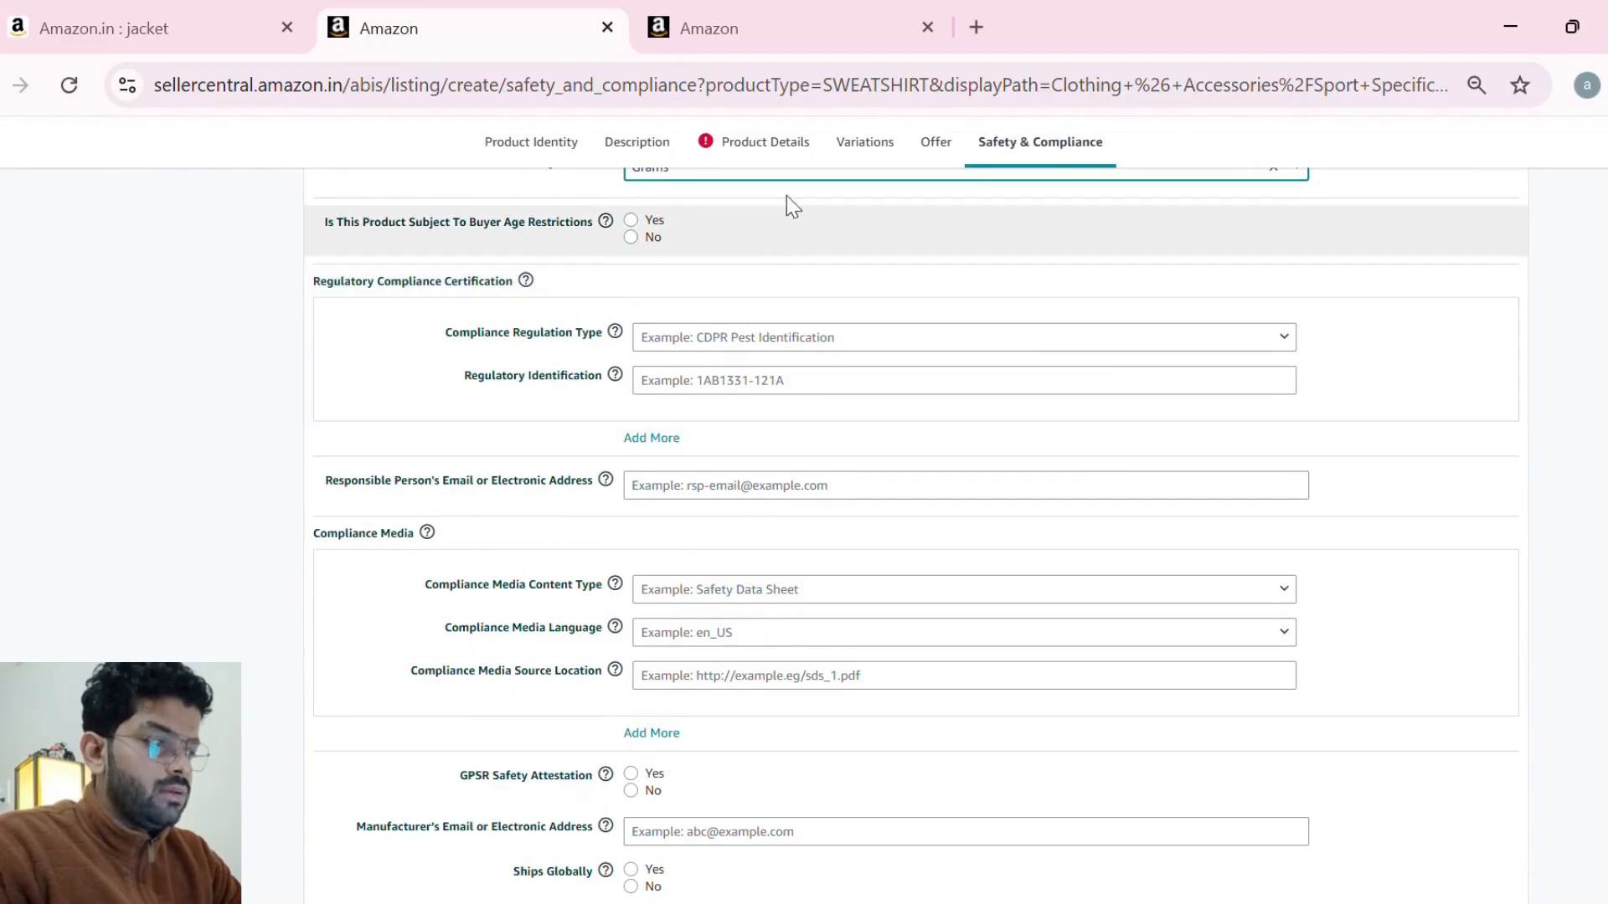
left_click(765, 142)
scroll(699, 427, "down", 10)
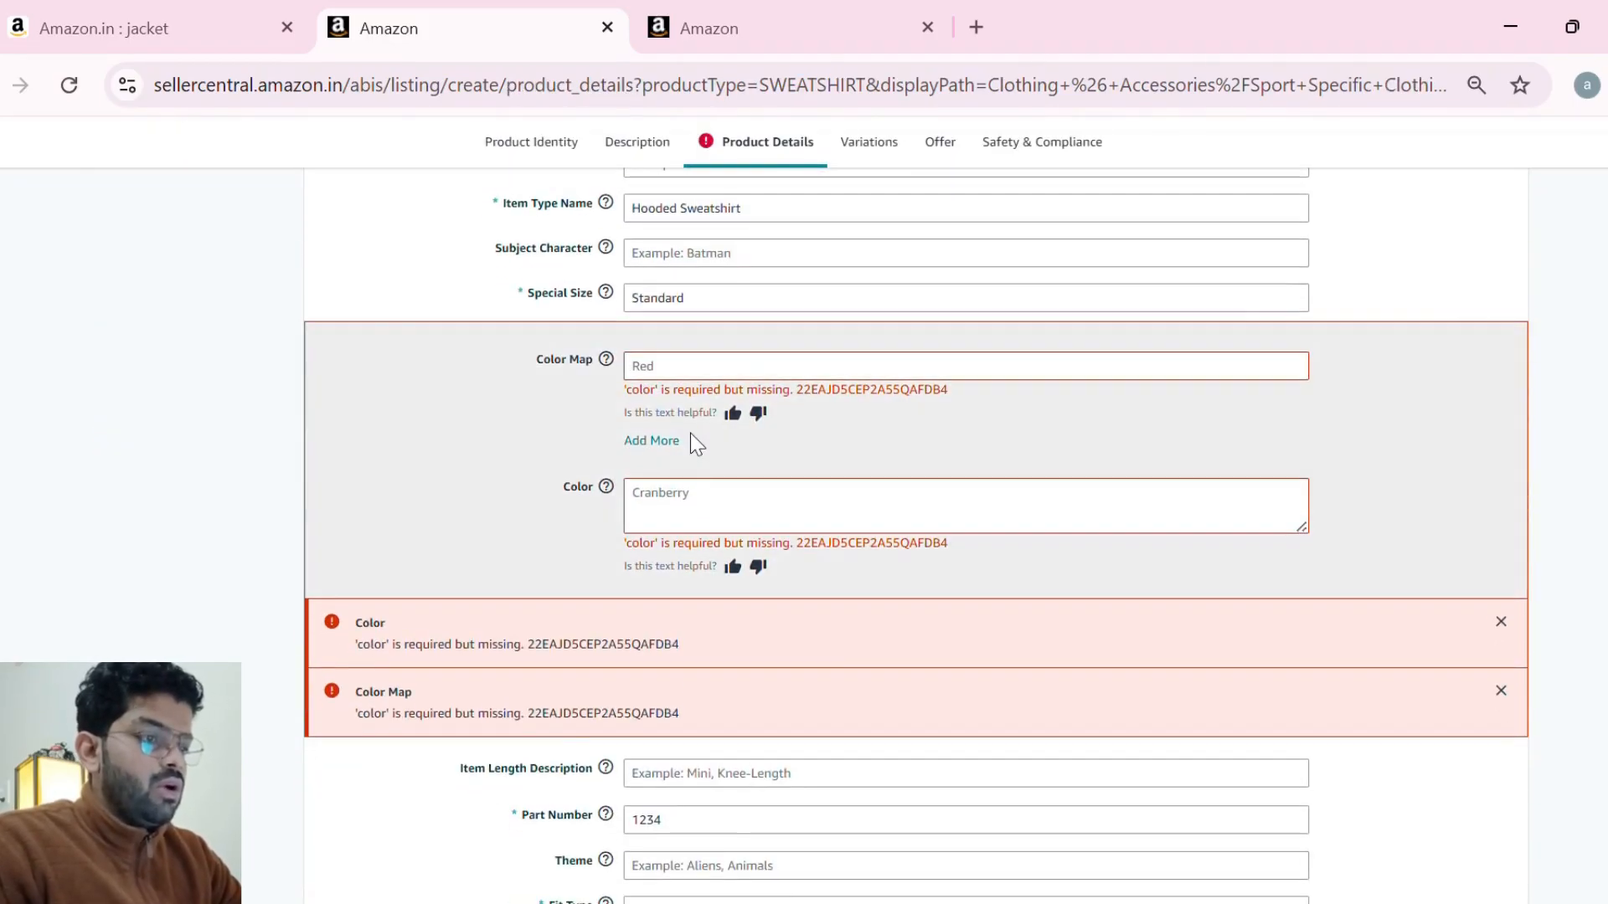
- Set the Color Map to Pink and enter Pink as the Color
left_click(670, 368)
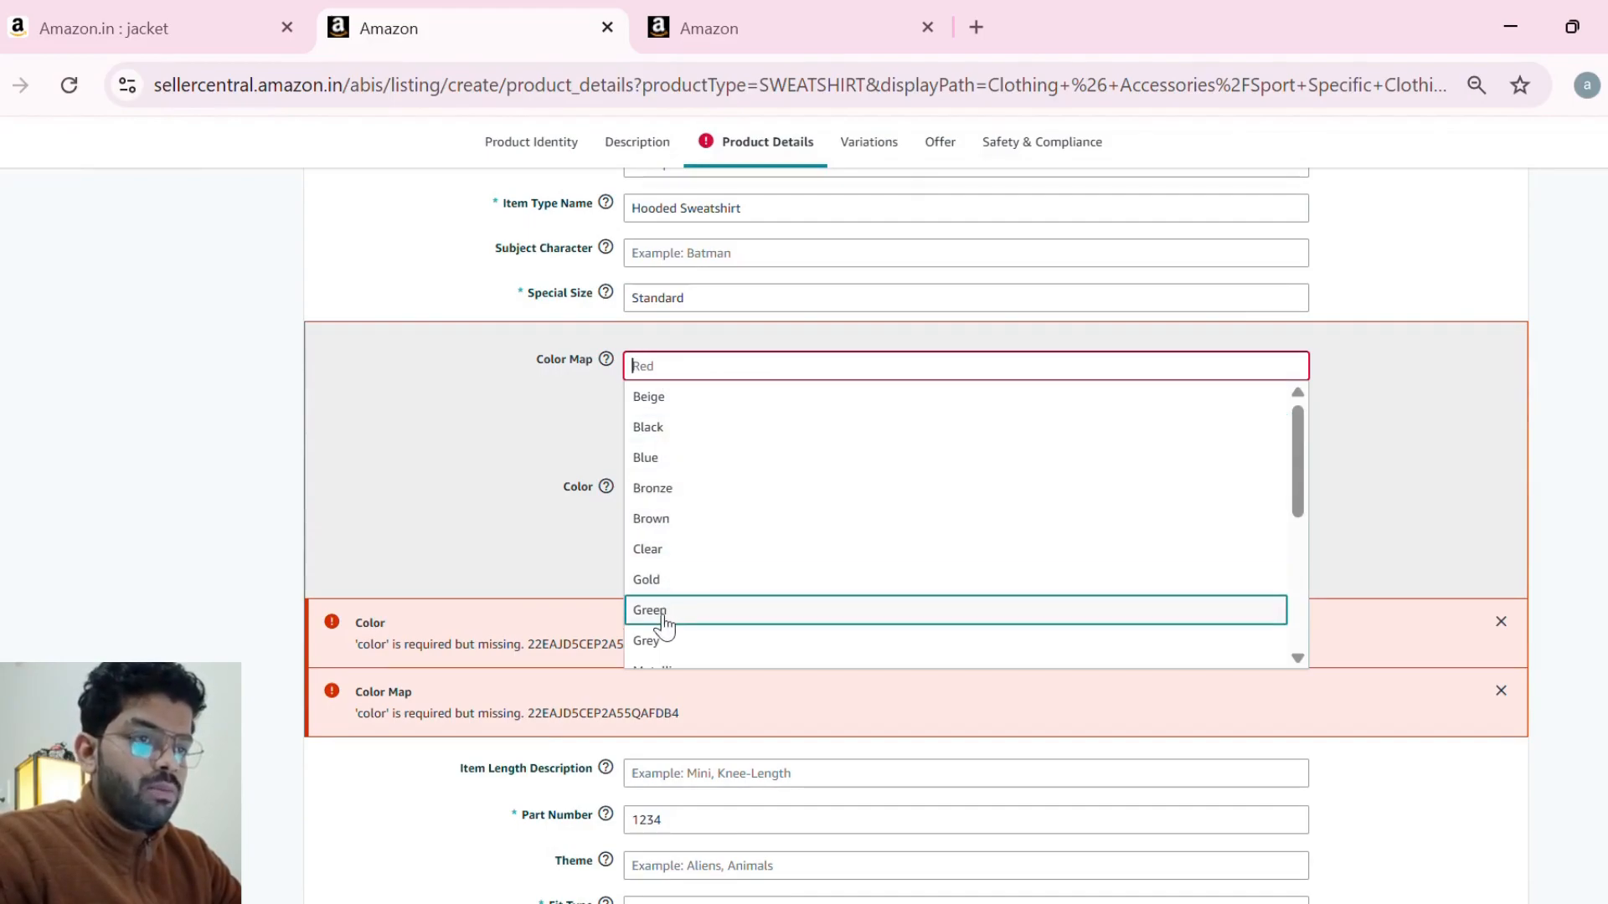
scroll(707, 545, "down", 2)
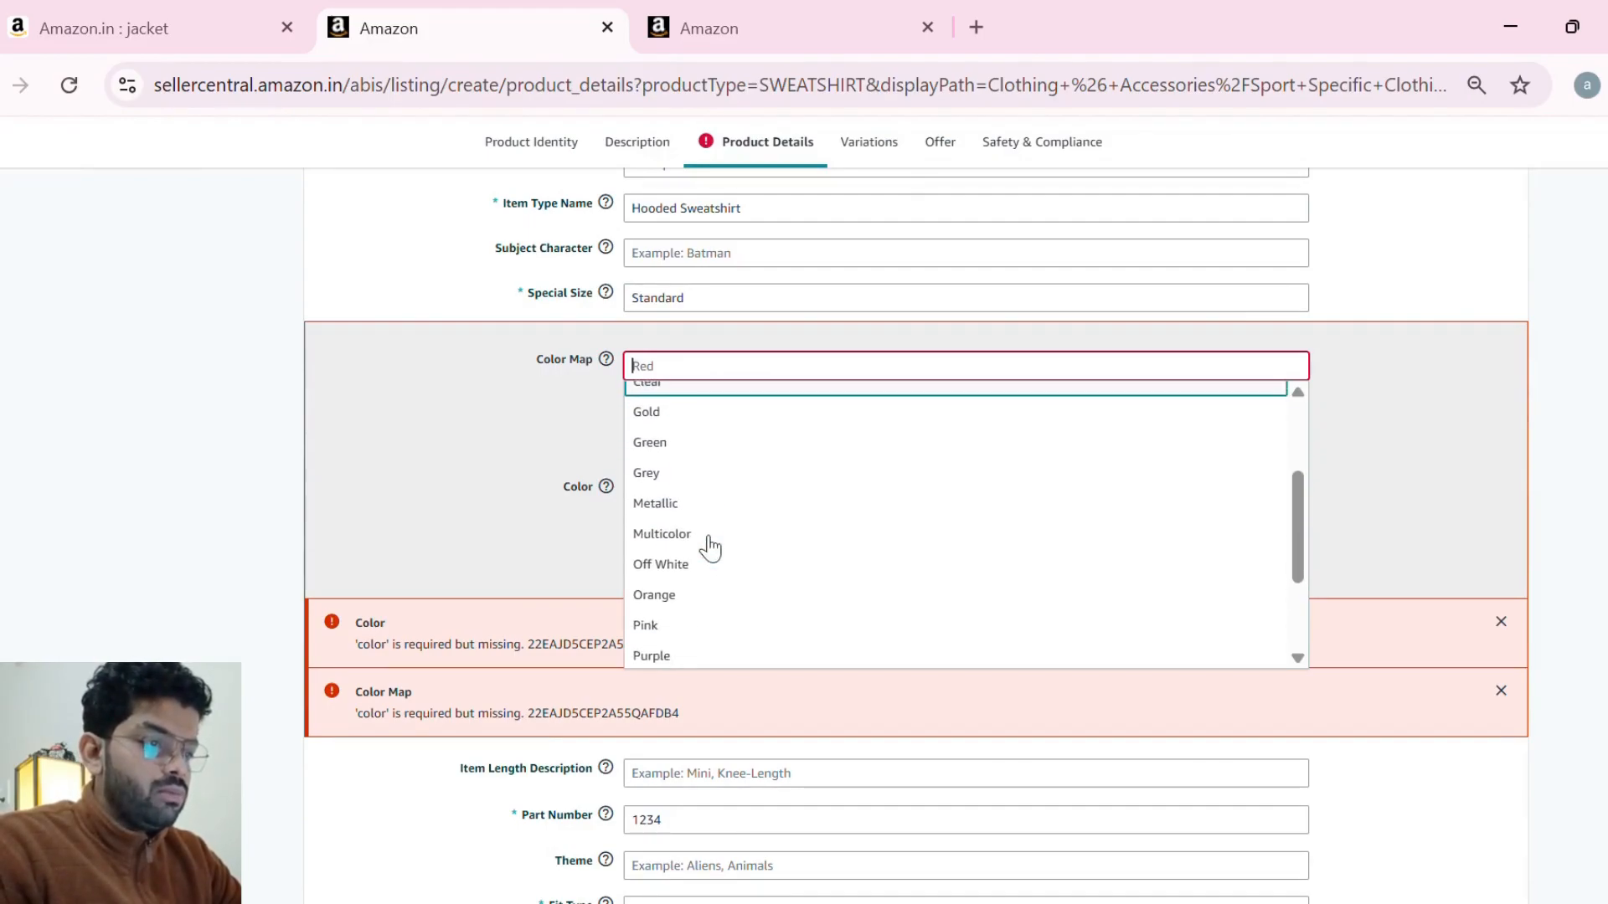
scroll(708, 547, "up", 2)
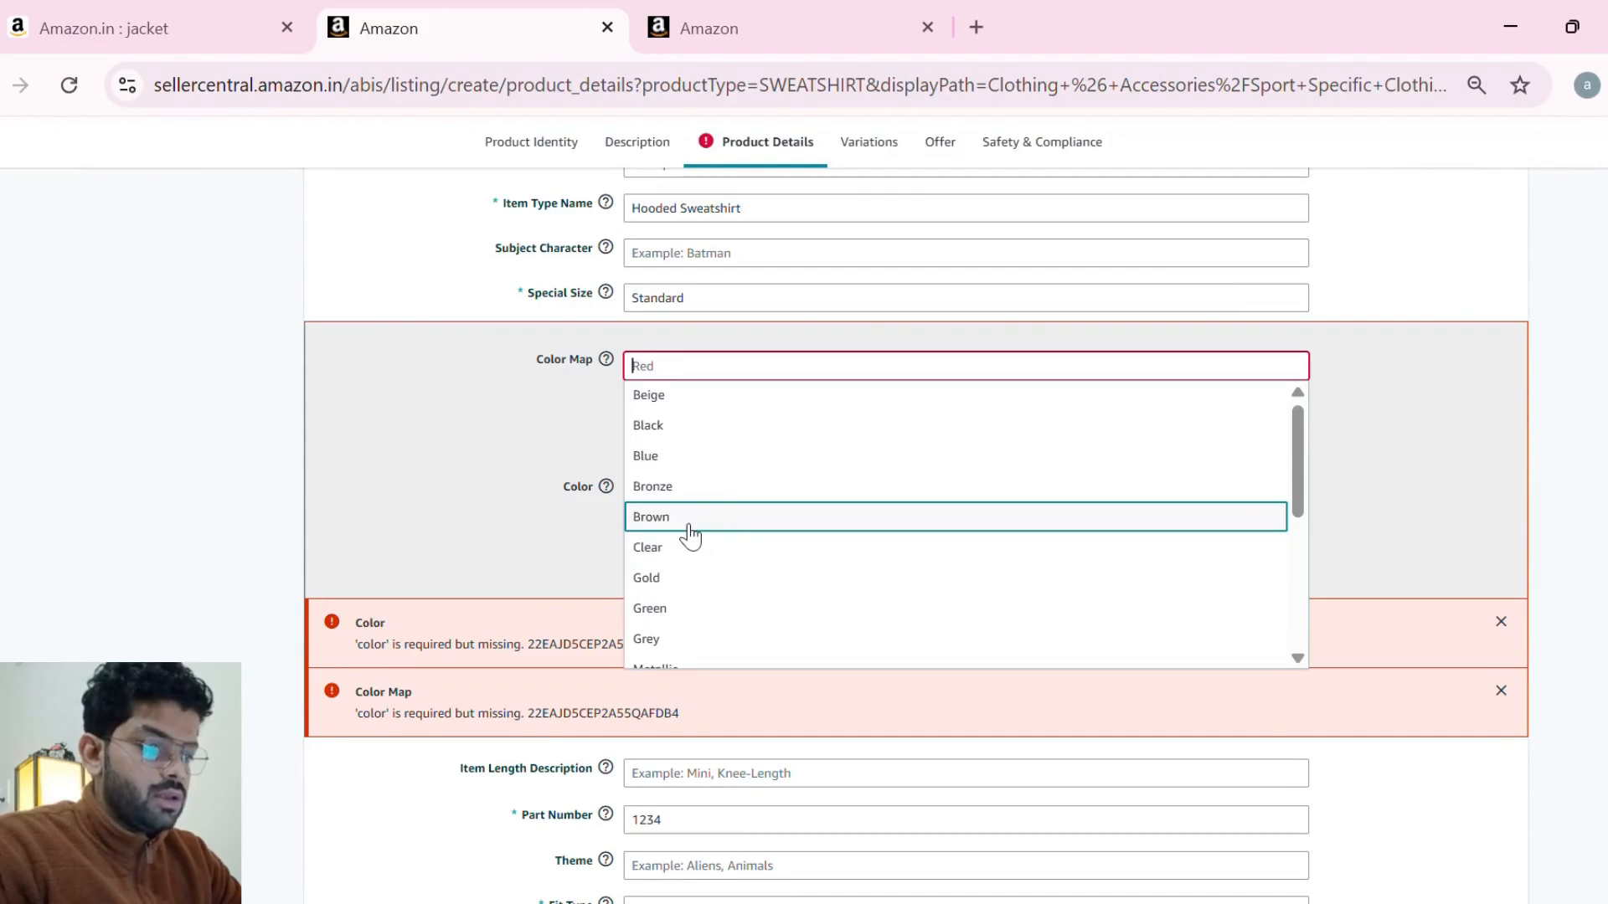
scroll(692, 535, "down", 1)
scroll(690, 536, "down", 2)
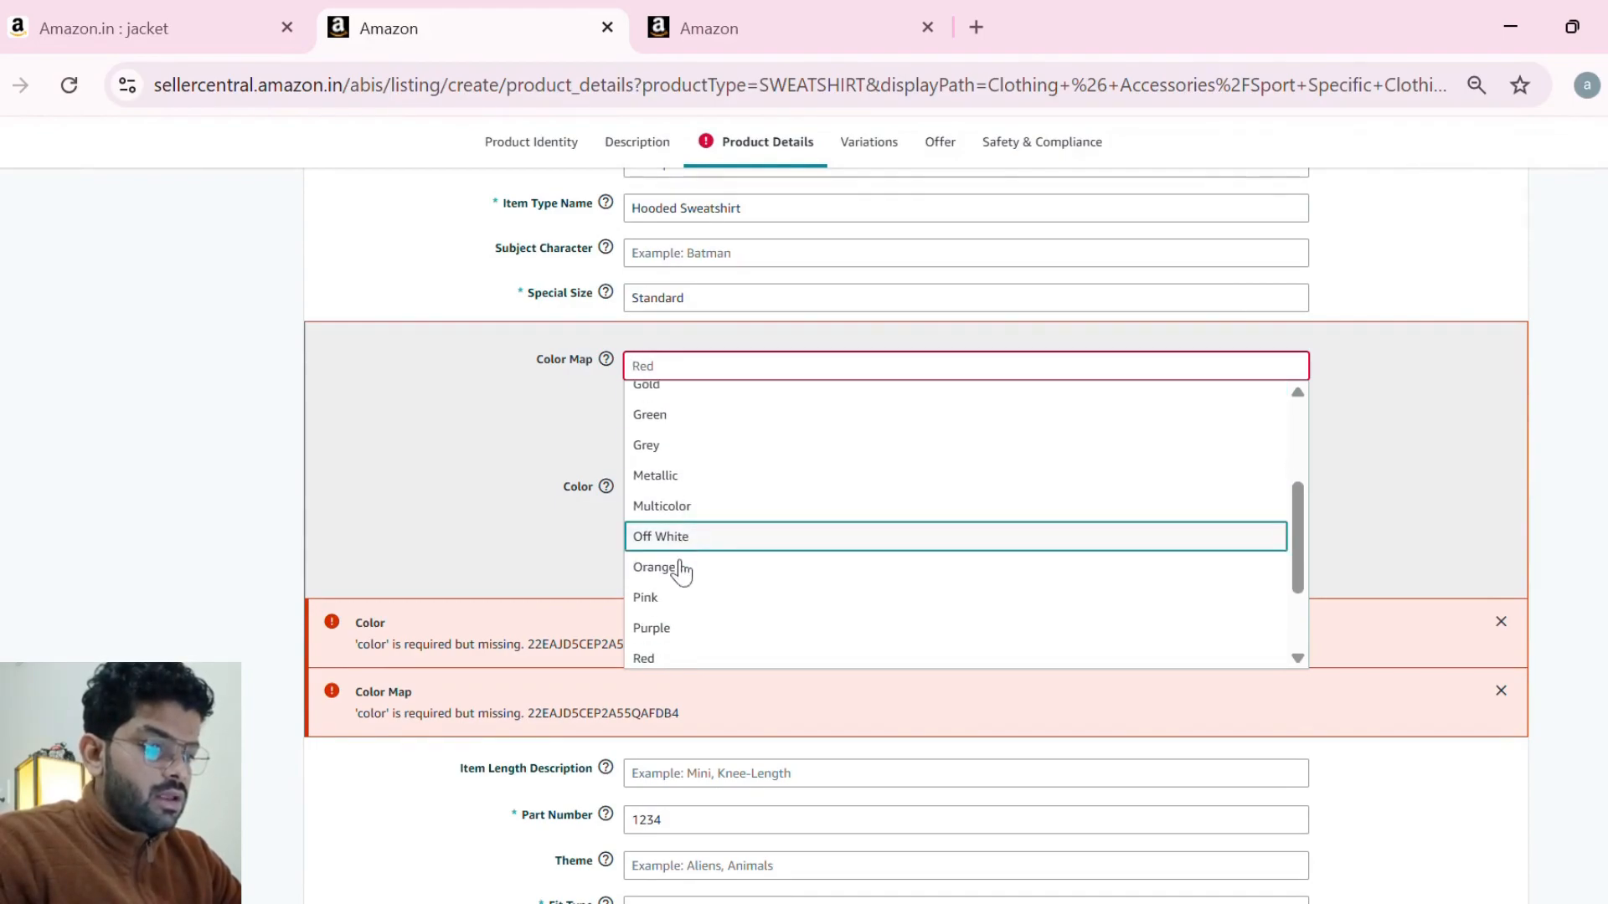
type("P")
left_click(658, 399)
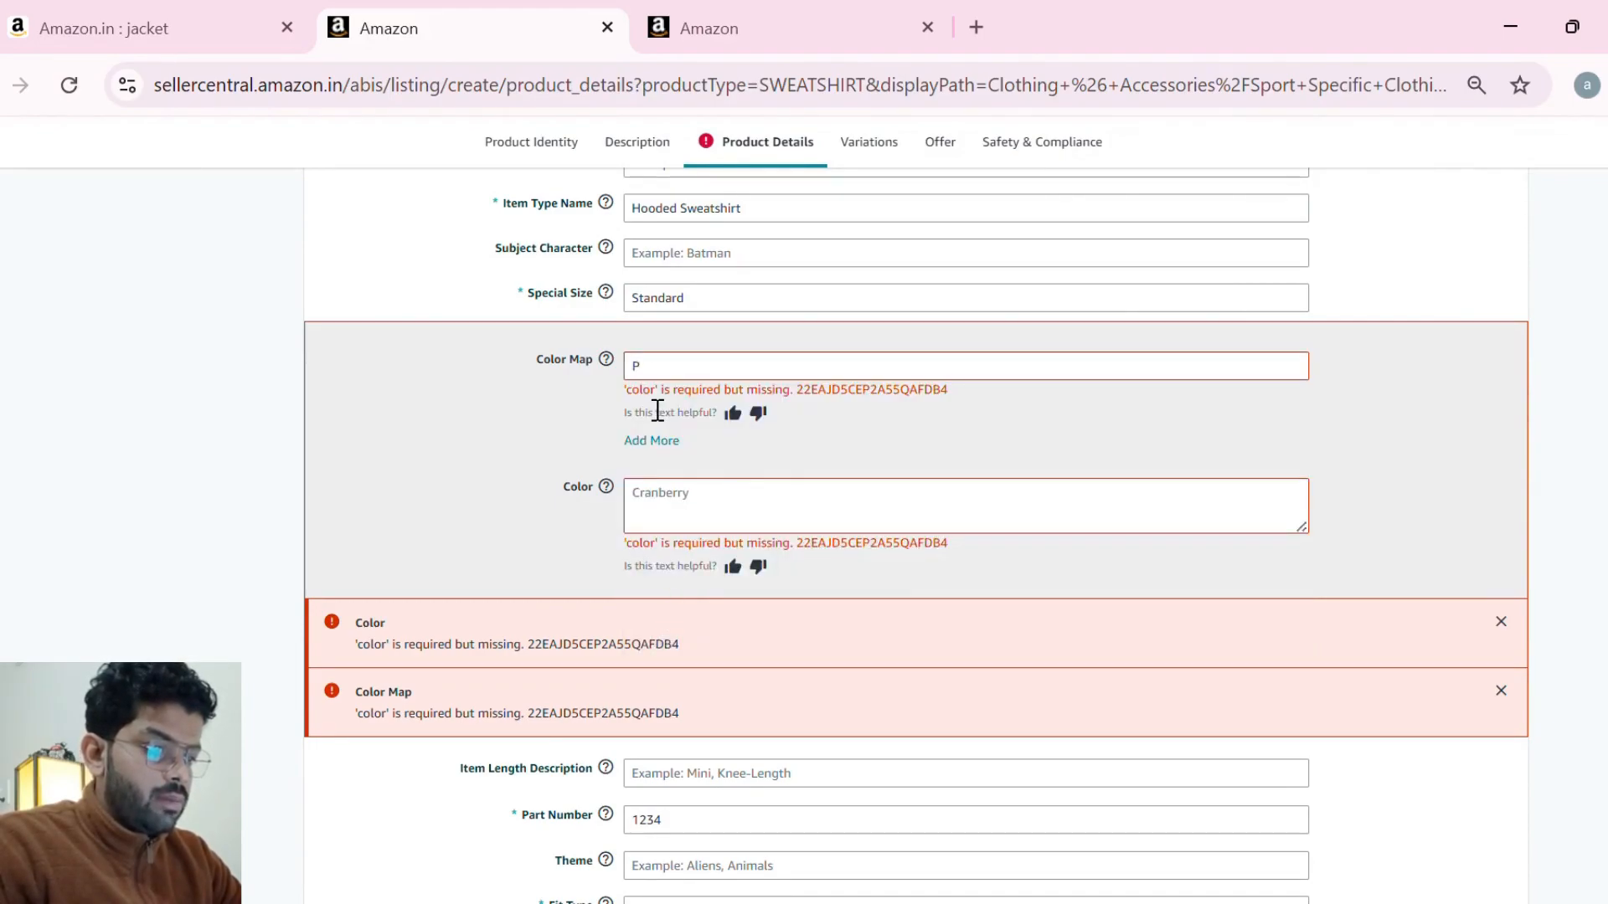
left_click(664, 366)
key("Down")
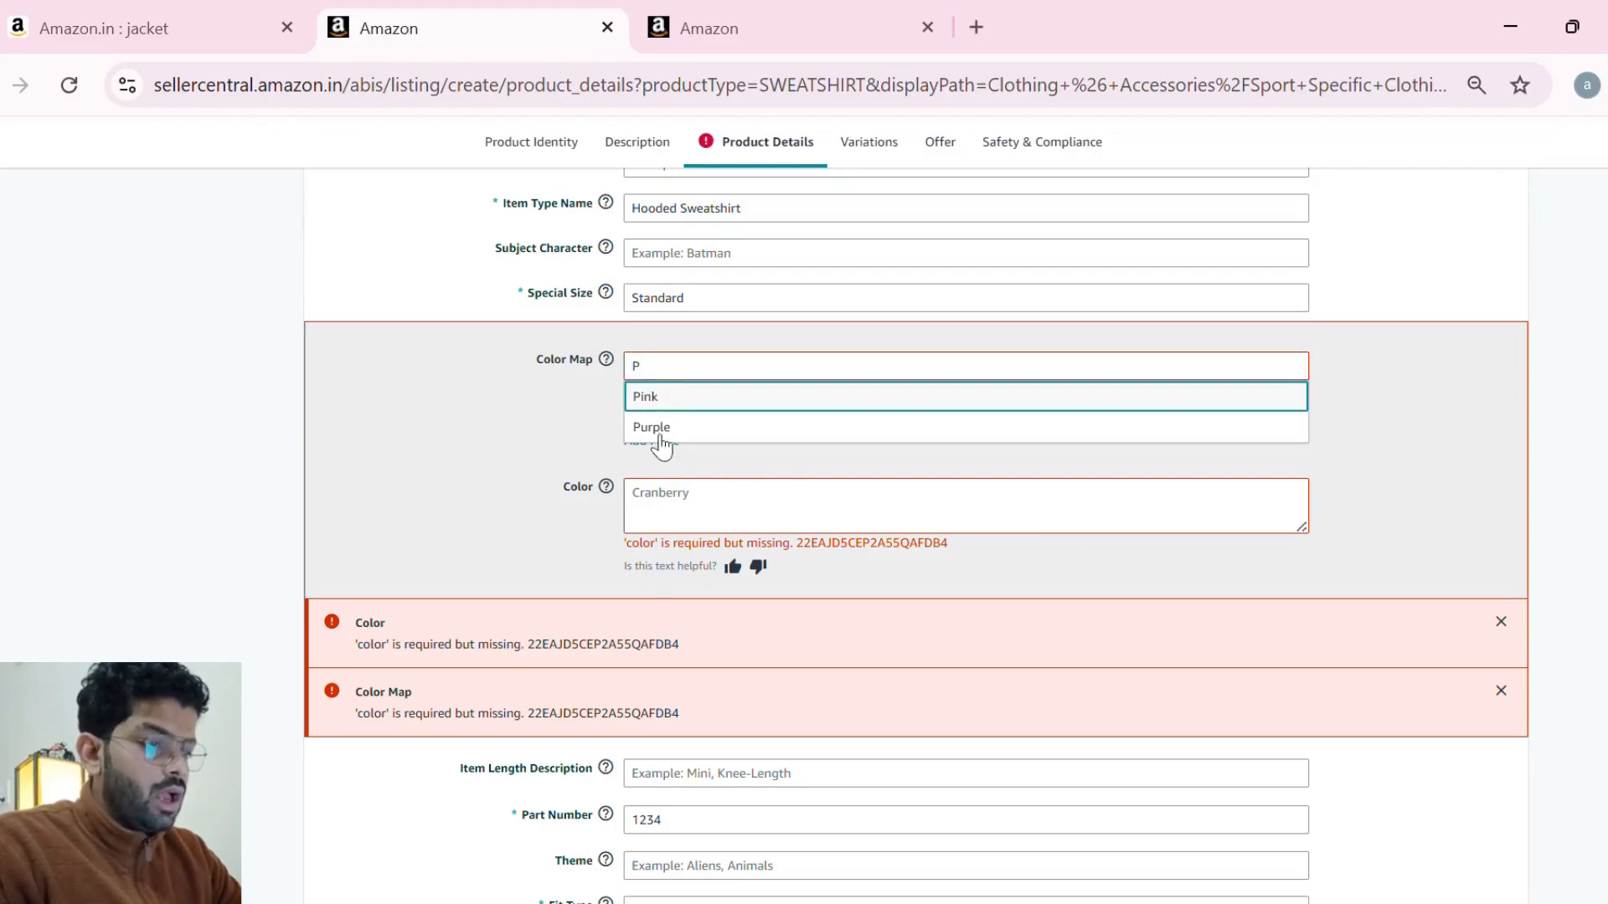
key("Return")
left_click(685, 510)
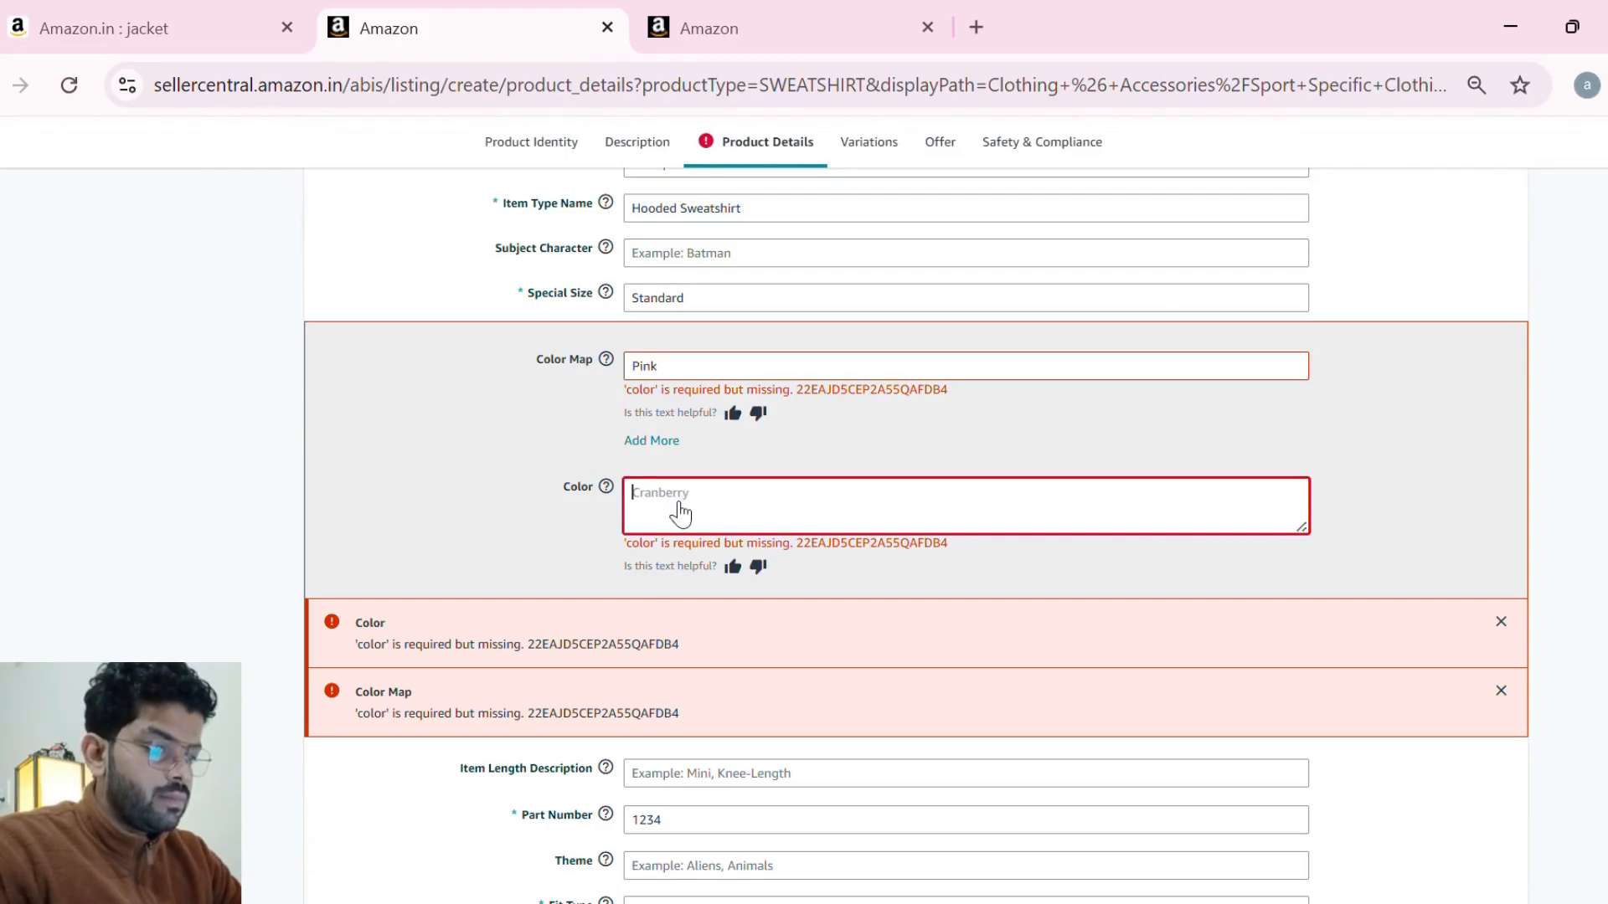
type("Pink")
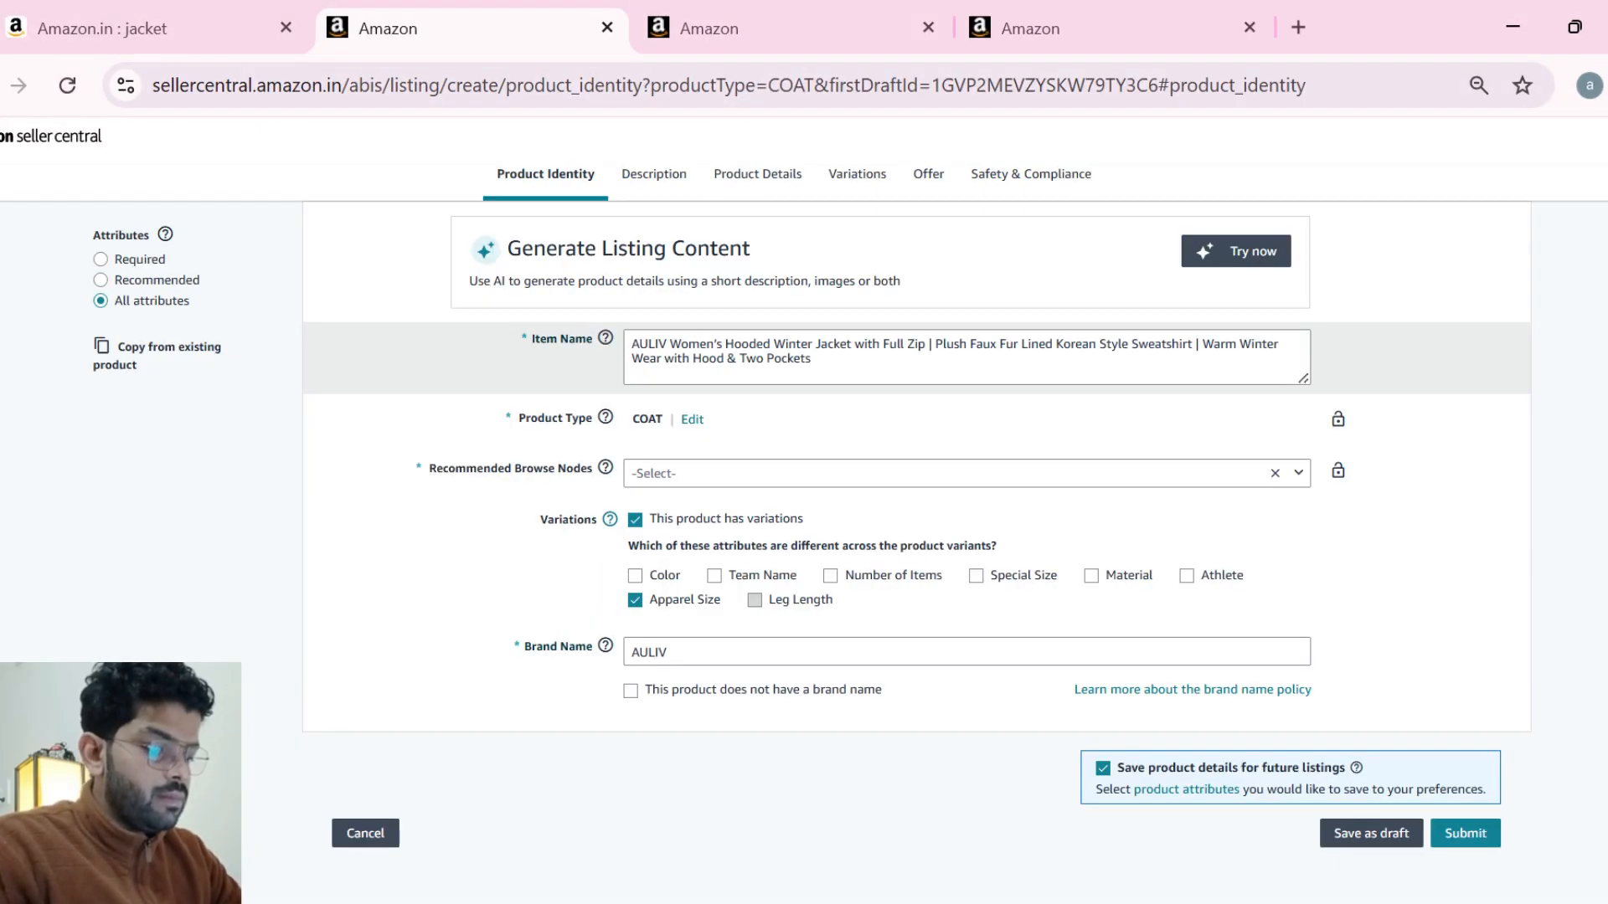